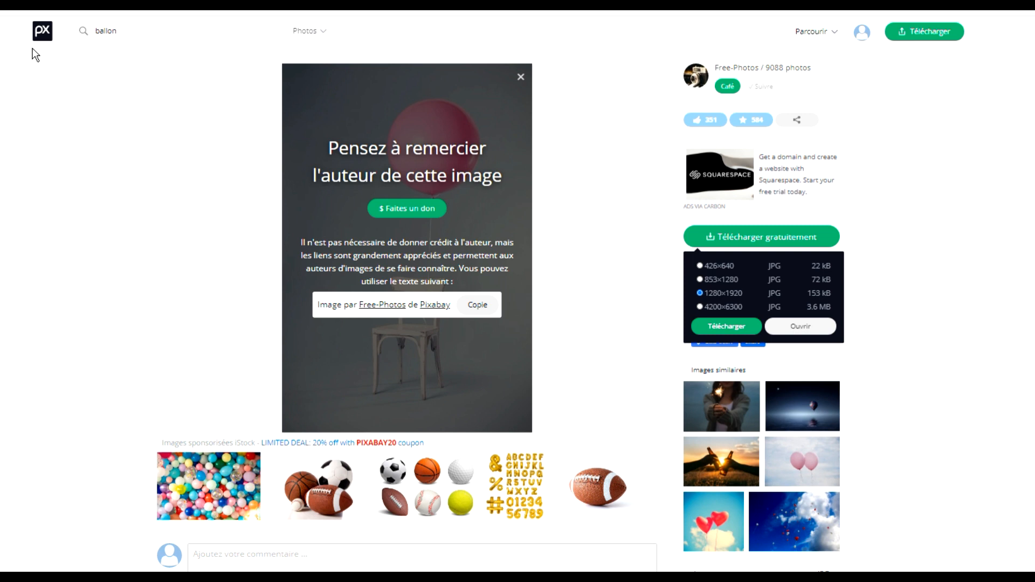
Switch to GIMP, open chair-731171_1920.jpg and rename its layer chaise.
click(521, 76)
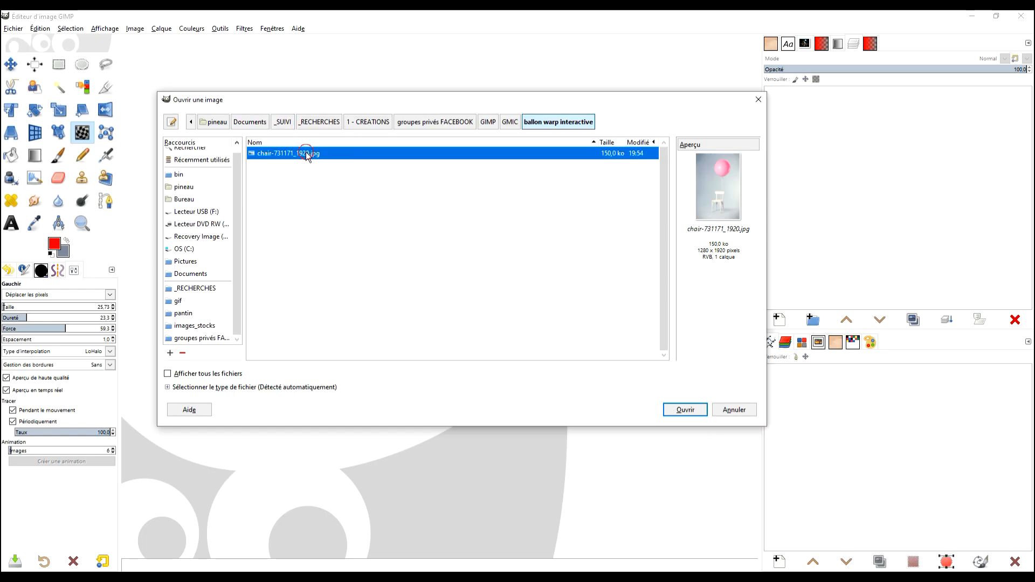
double_click(306, 153)
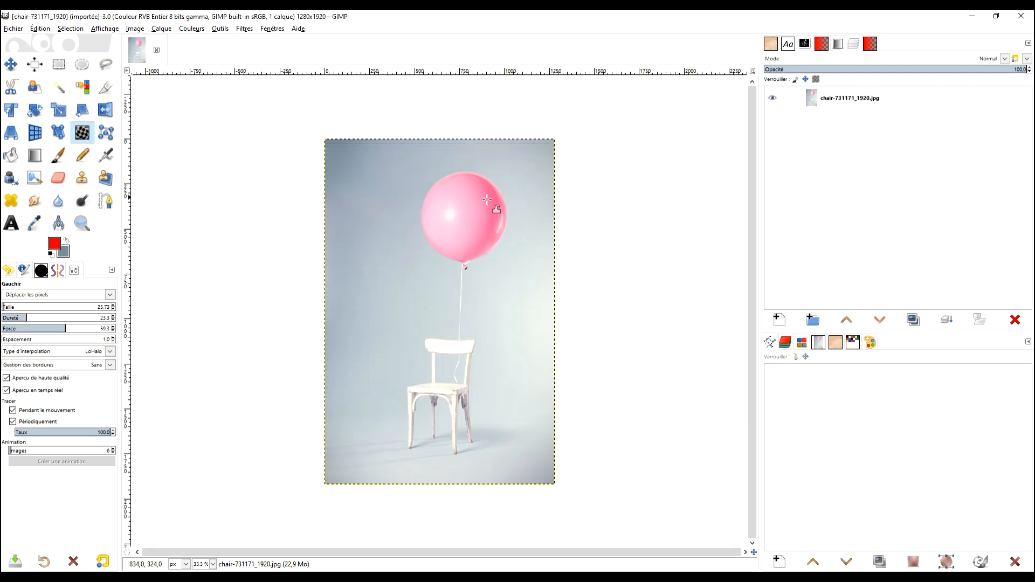
click(881, 100)
double_click(863, 102)
text(chaise)
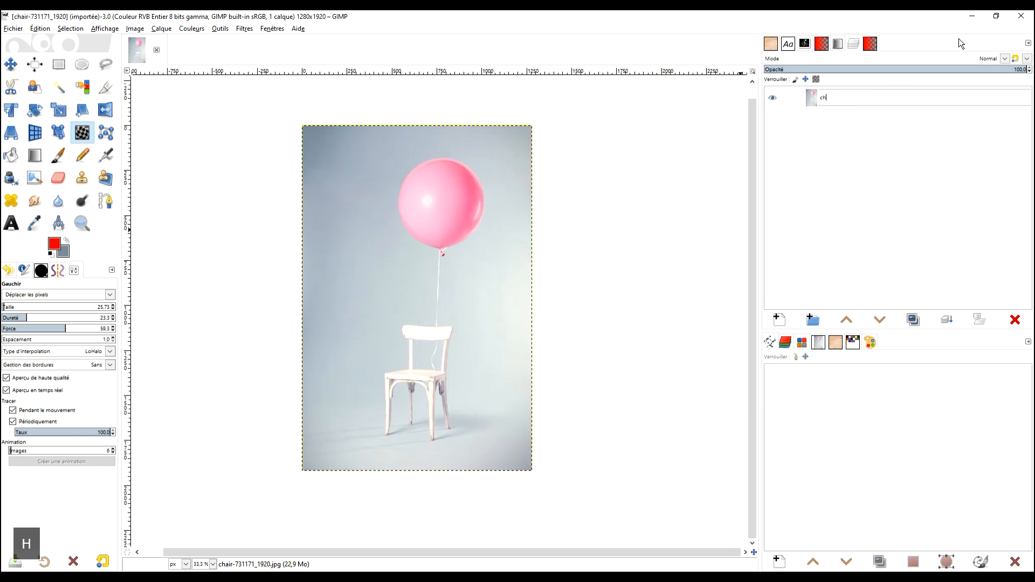
key(Return)
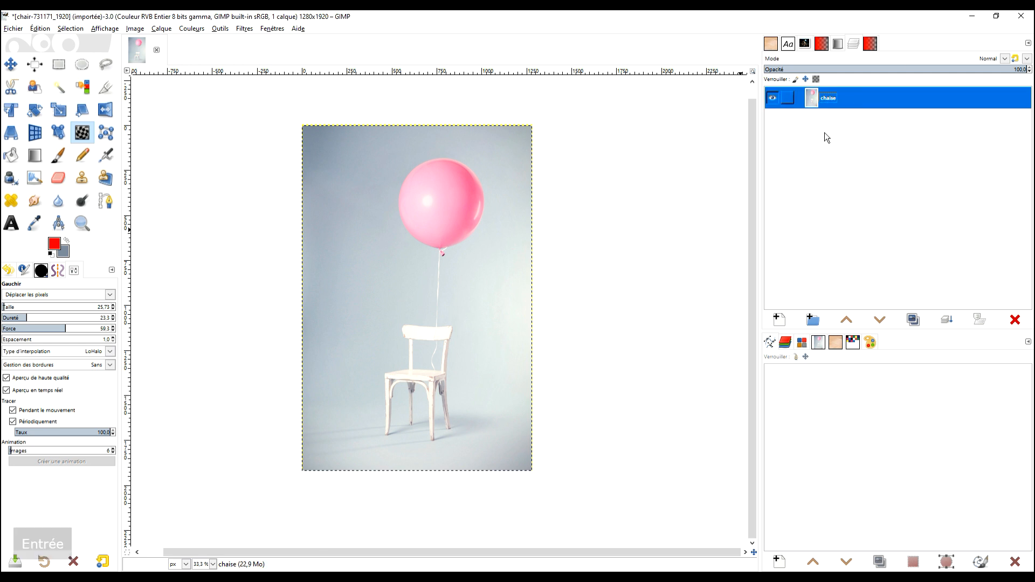
Duplicate the chaise layer and add an alpha channel to the copy.
click(914, 321)
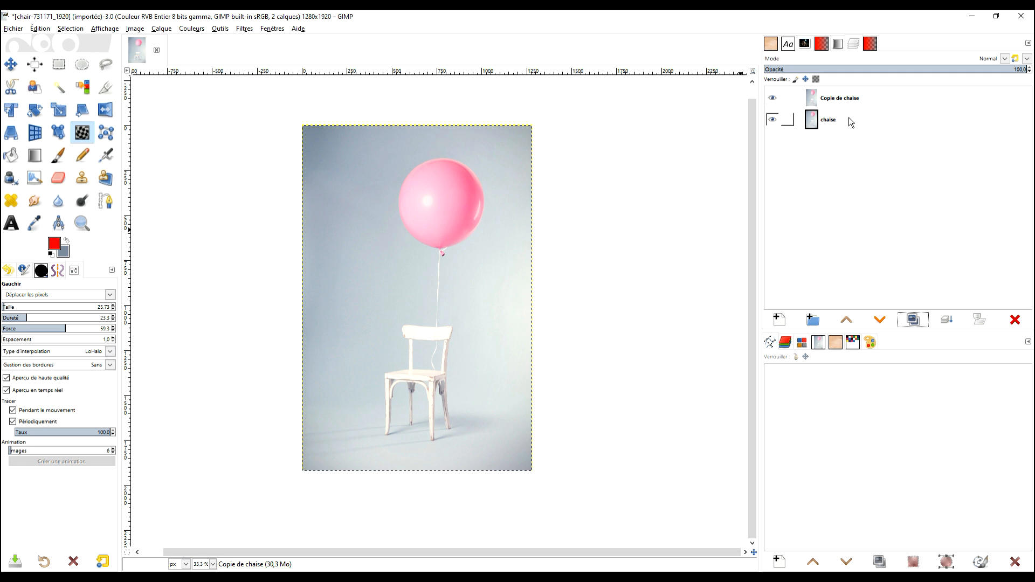
right_click(843, 100)
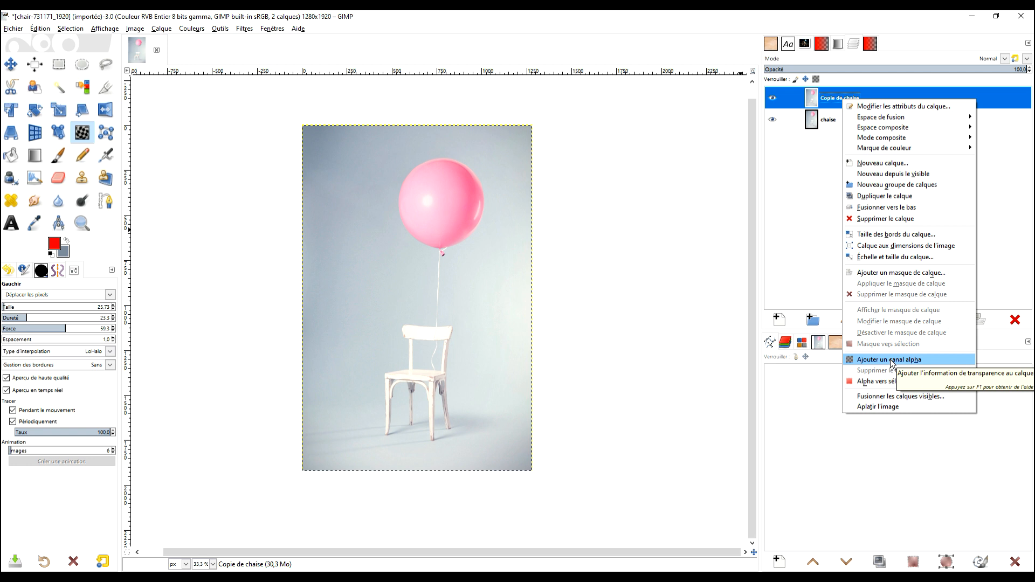
click(891, 361)
Rename the duplicated layer ballon.
double_click(832, 99)
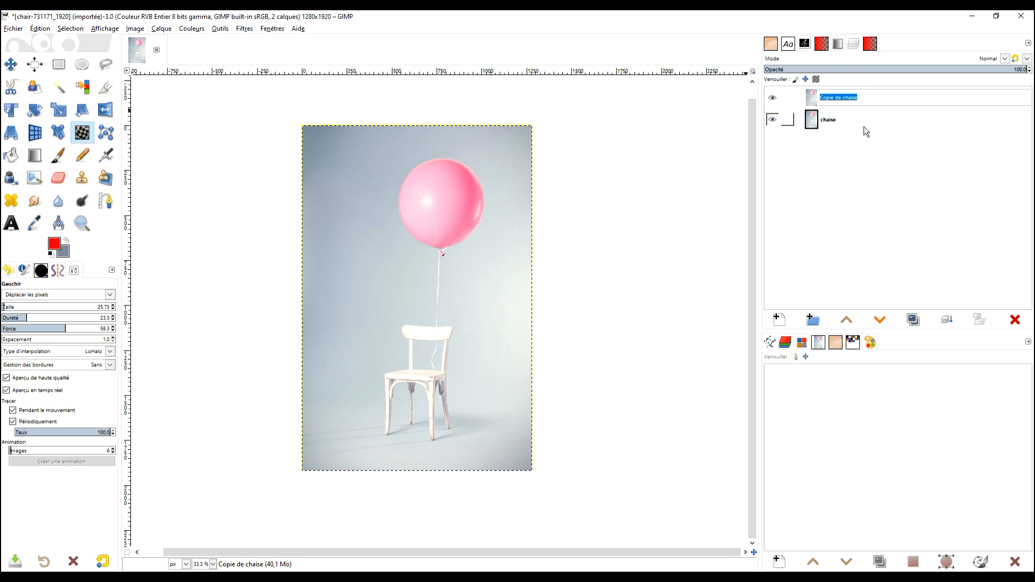
text(ballon)
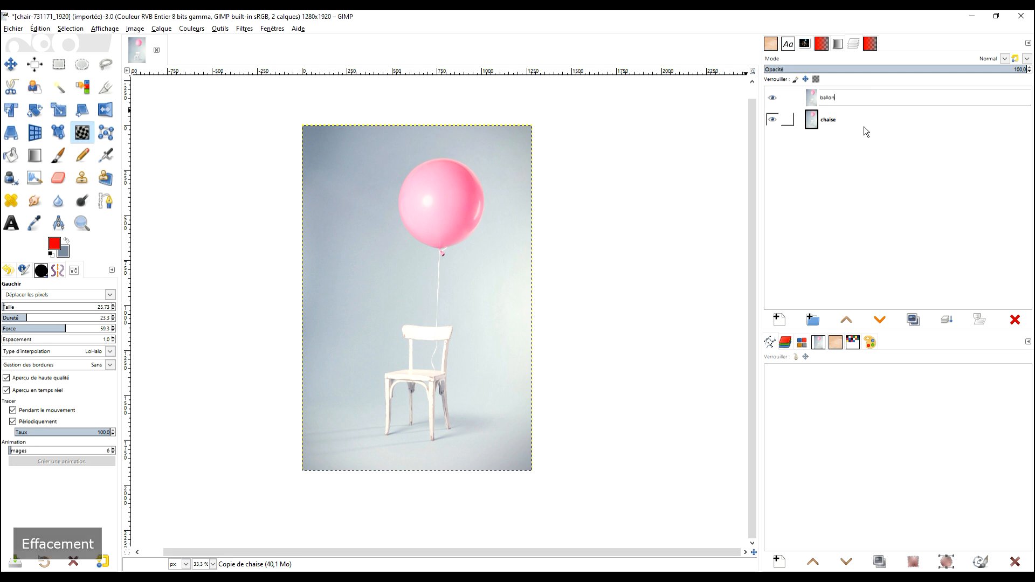
key(Return)
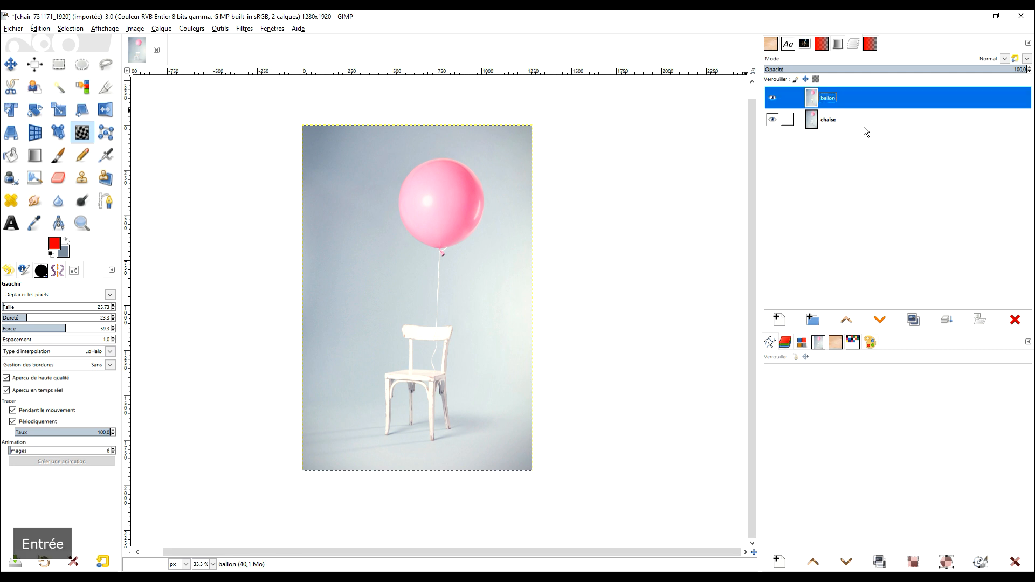
Draw an elliptical selection around the pink balloon, about 487 × 485 px.
click(83, 64)
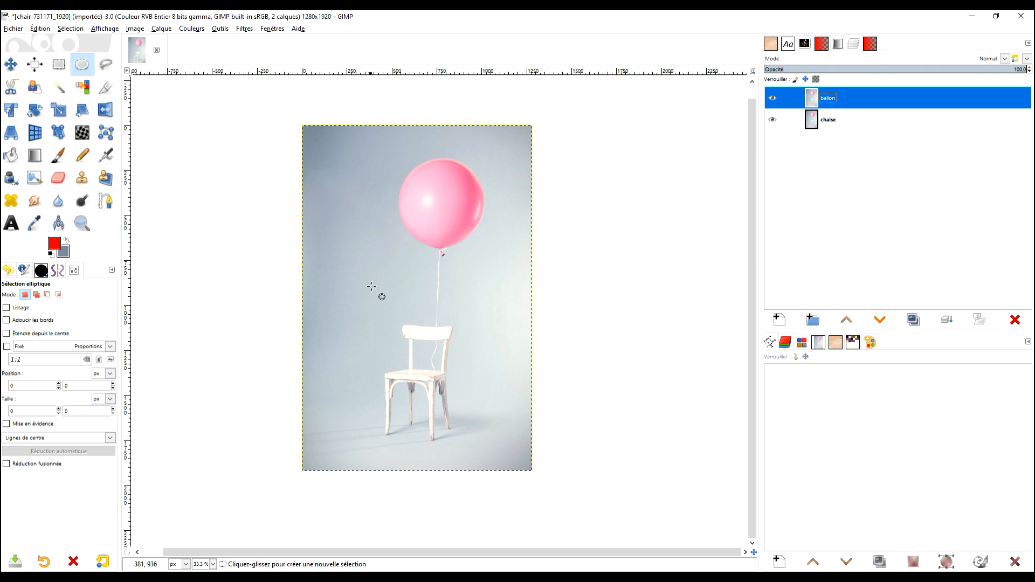
scroll(428, 185, up, 4)
drag(259, 114, 637, 488)
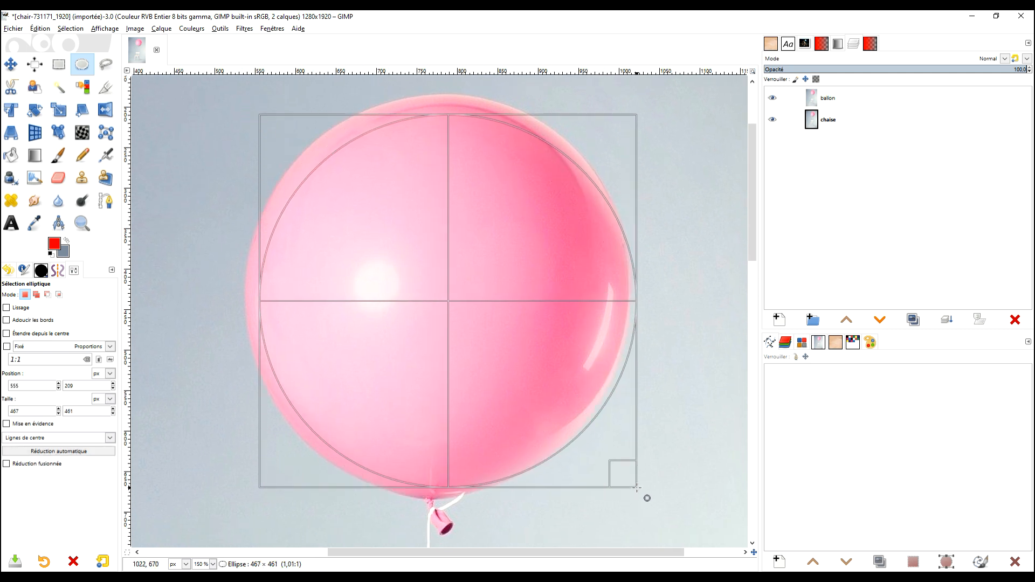
drag(269, 128, 248, 114)
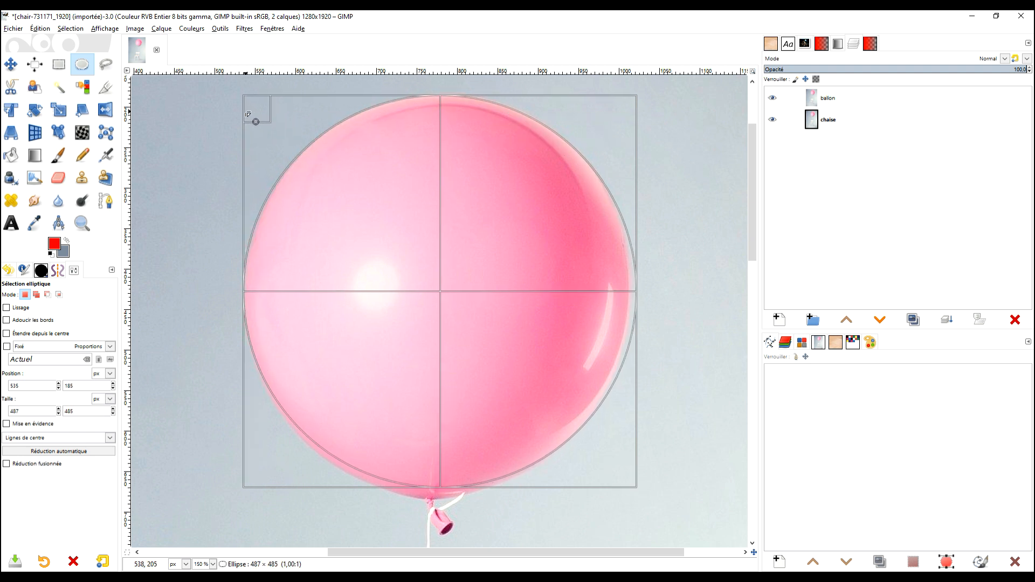
Refine the elliptical selection to fit the balloon's outline, about 489 × 502 px at position 533, 181.
scroll(593, 259, right, 3)
mouse_move(569, 288)
mouse_down()
mouse_move(556, 283)
mouse_move(564, 294)
mouse_up()
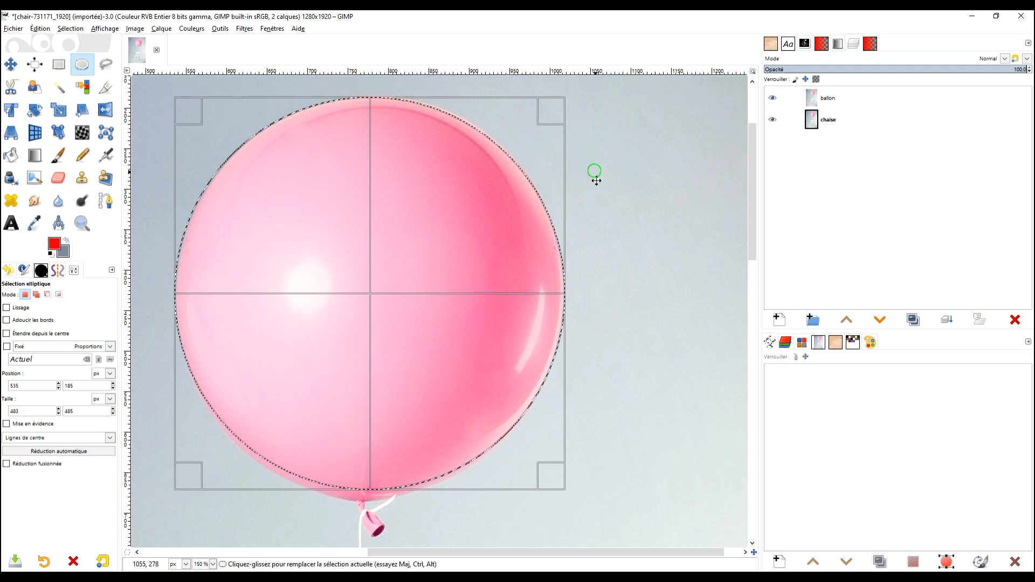
scroll(493, 188, up, 3)
drag(419, 171, 415, 171)
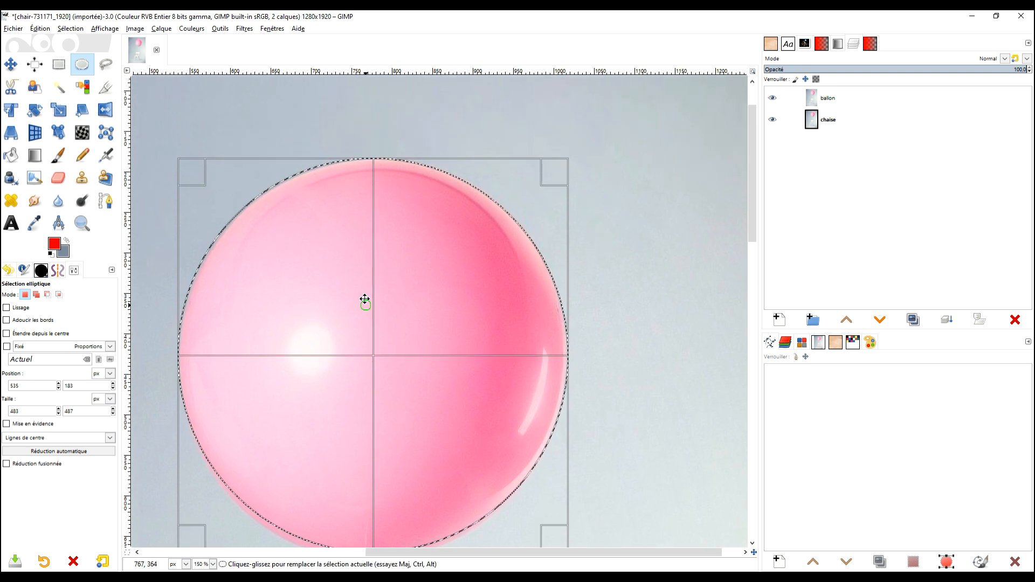
scroll(335, 293, up, 3)
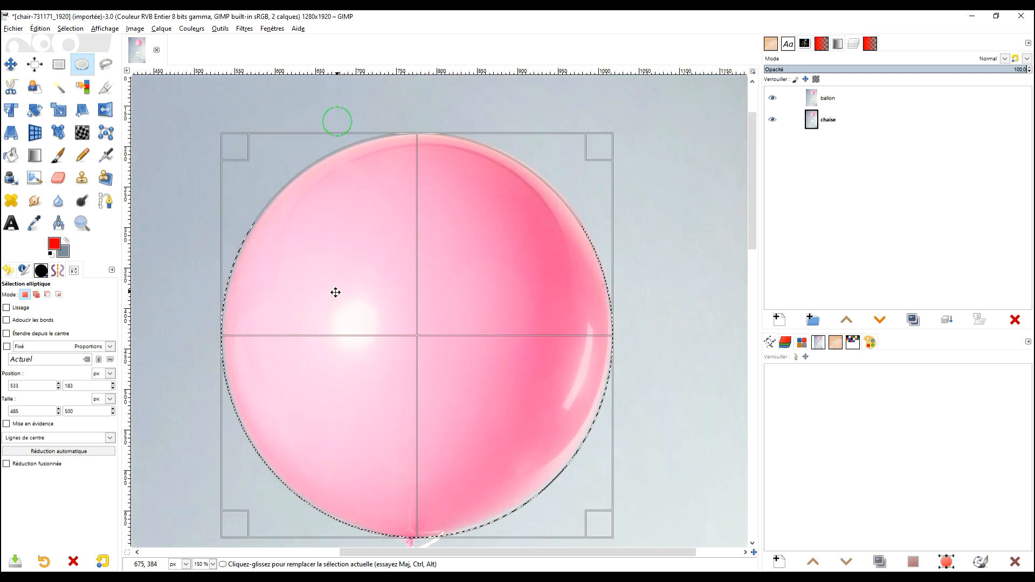
drag(336, 292, 324, 321)
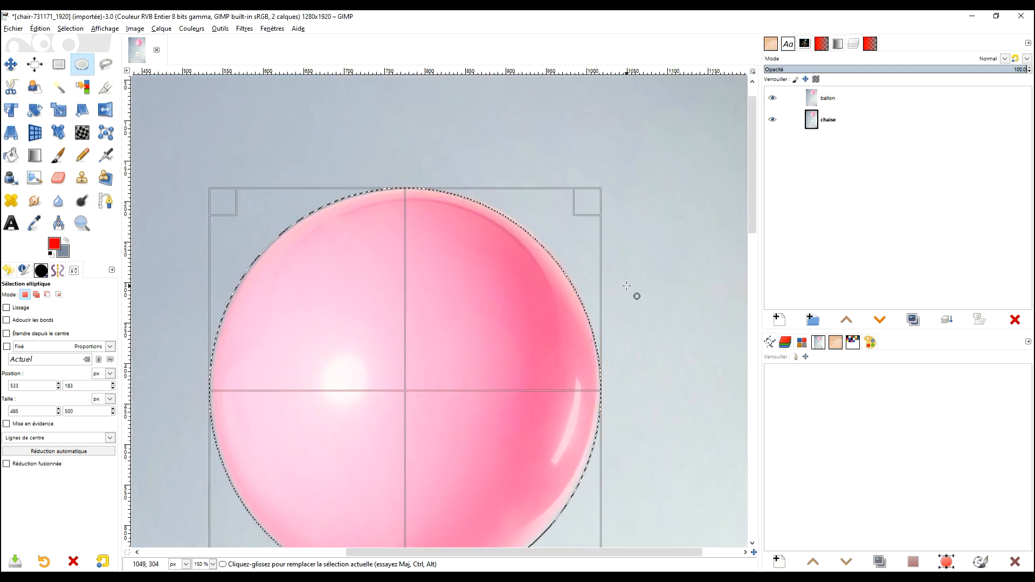
drag(629, 287, 618, 278)
drag(571, 193, 570, 193)
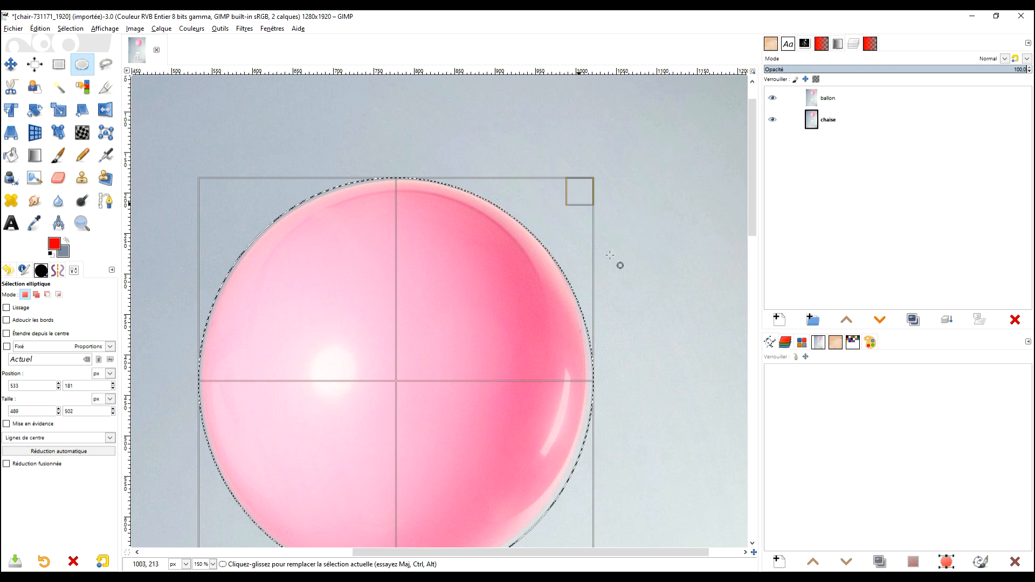
scroll(620, 233, down, 3)
drag(560, 283, 559, 283)
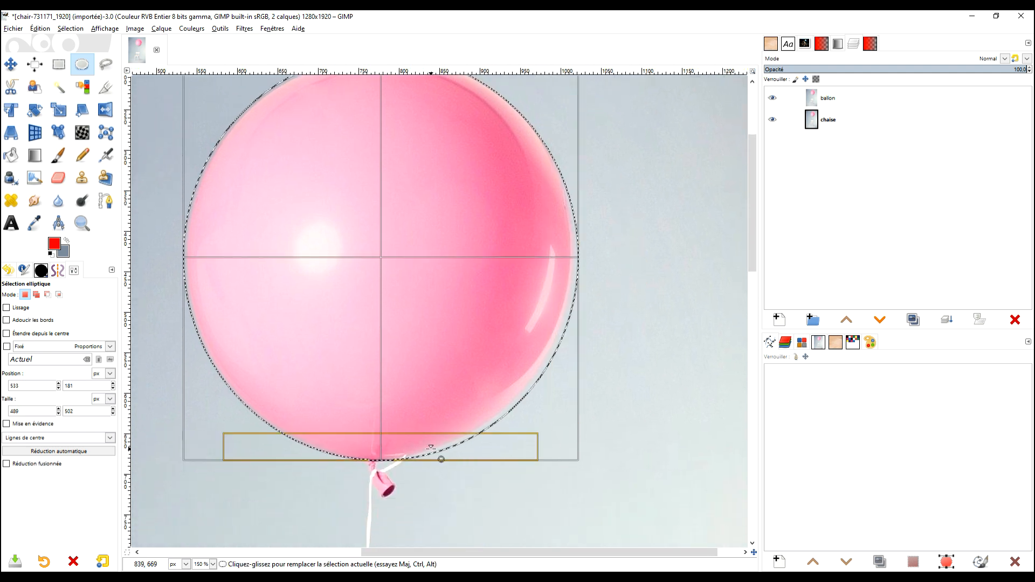
scroll(620, 205, up, 3)
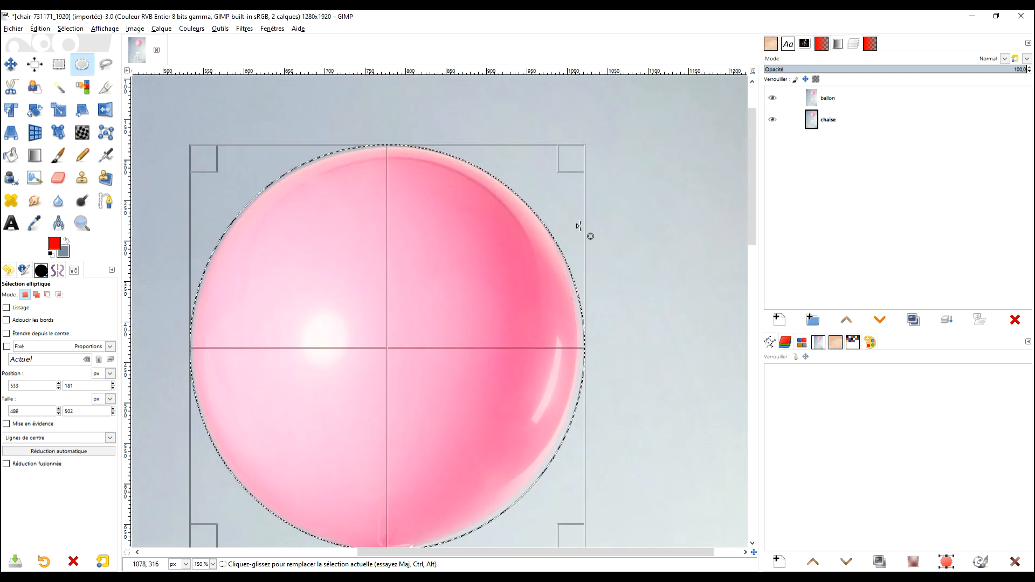
Invert the selection to delete everything outside the balloon on the ballon layer, and clear the selection.
click(66, 30)
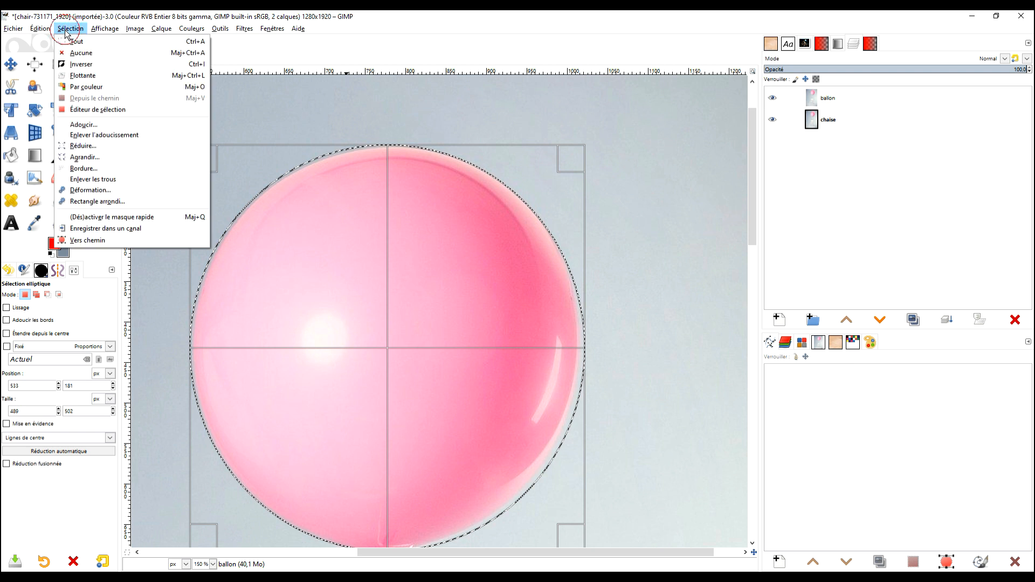
click(81, 64)
scroll(690, 232, down, 2)
scroll(681, 233, down, 1)
drag(664, 222, 627, 192)
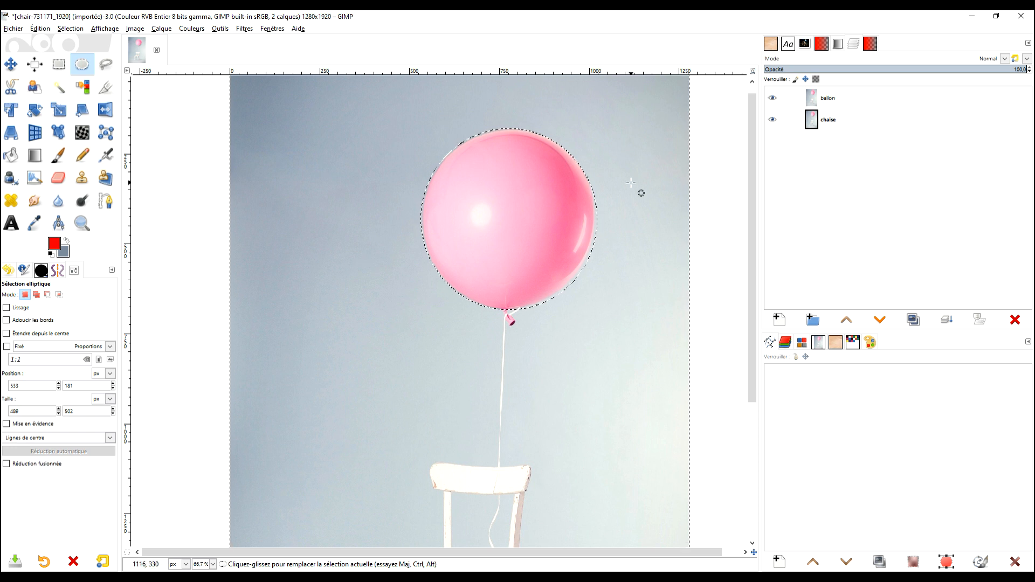
key(Delete)
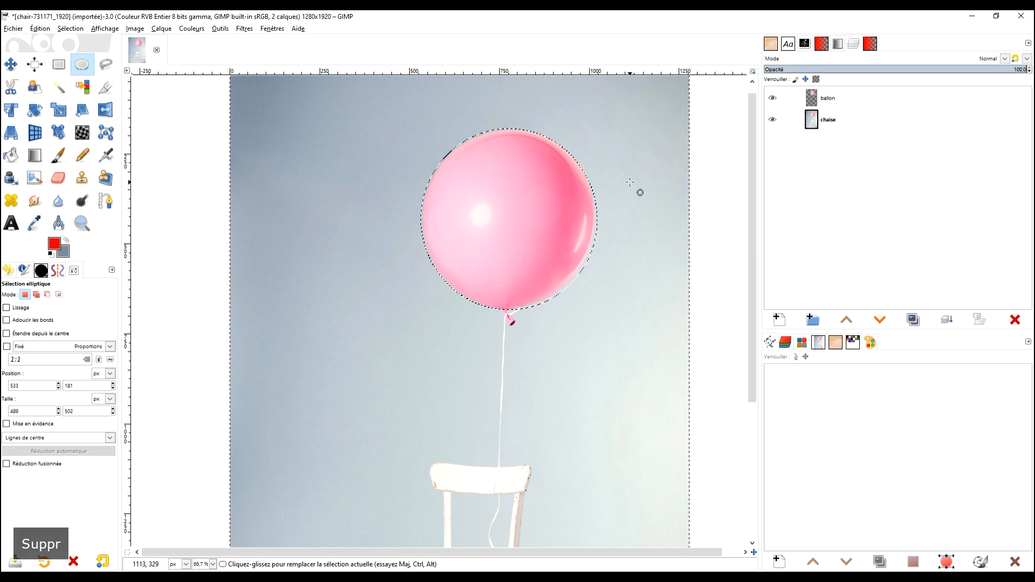
click(59, 64)
click(196, 181)
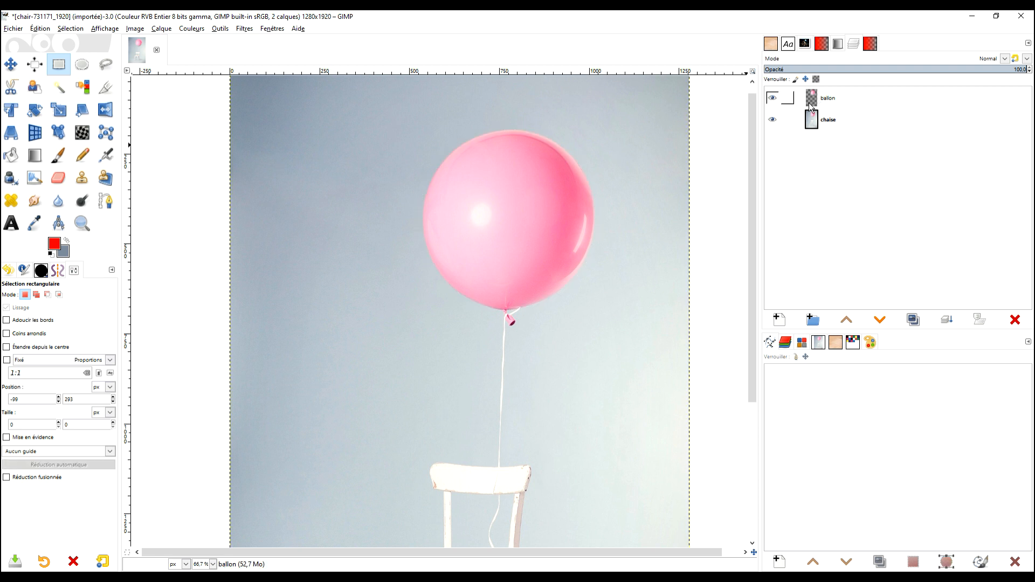
Hide the chaise layer so only the cut-out balloon is shown.
click(774, 121)
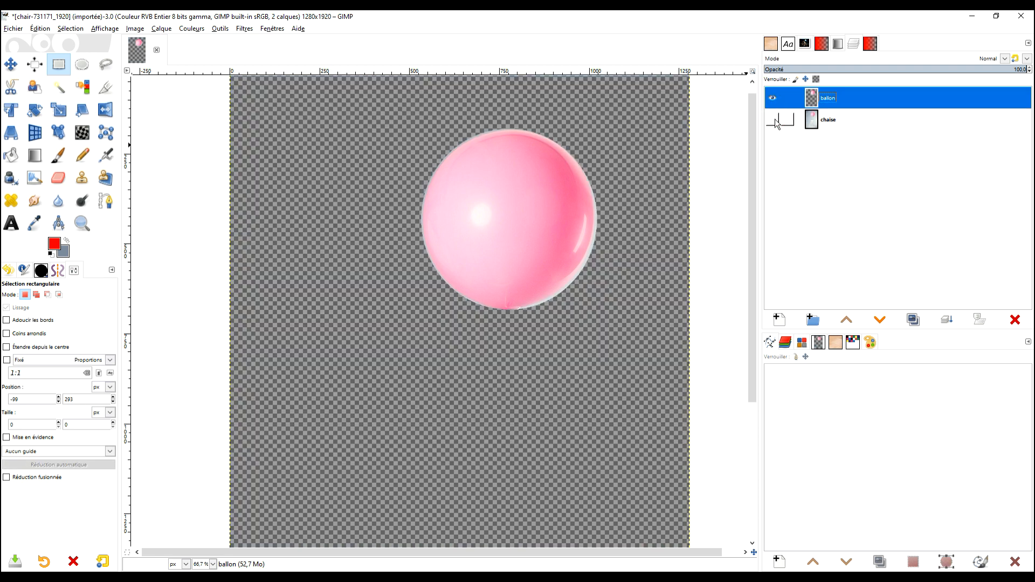
click(775, 121)
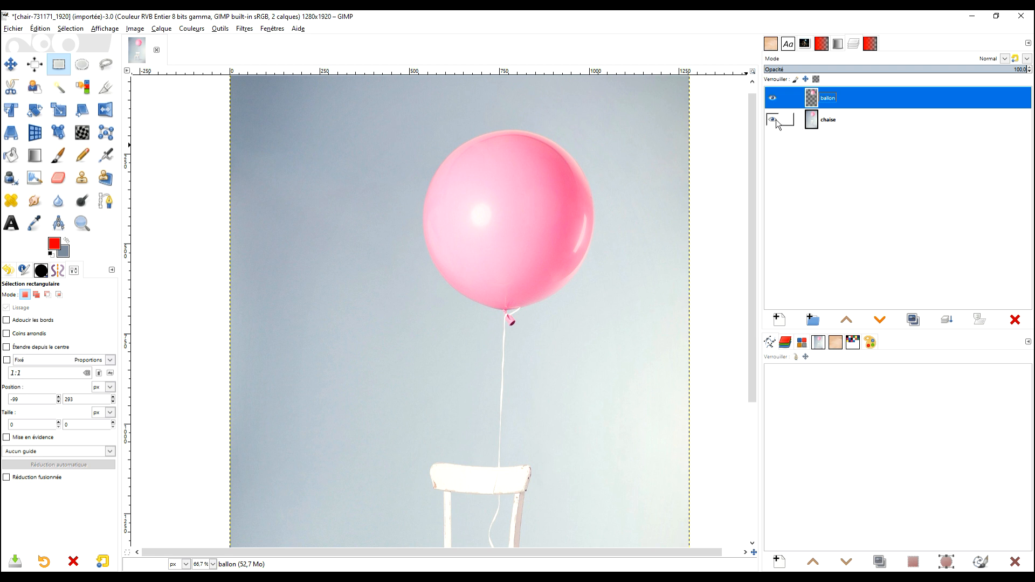
click(775, 121)
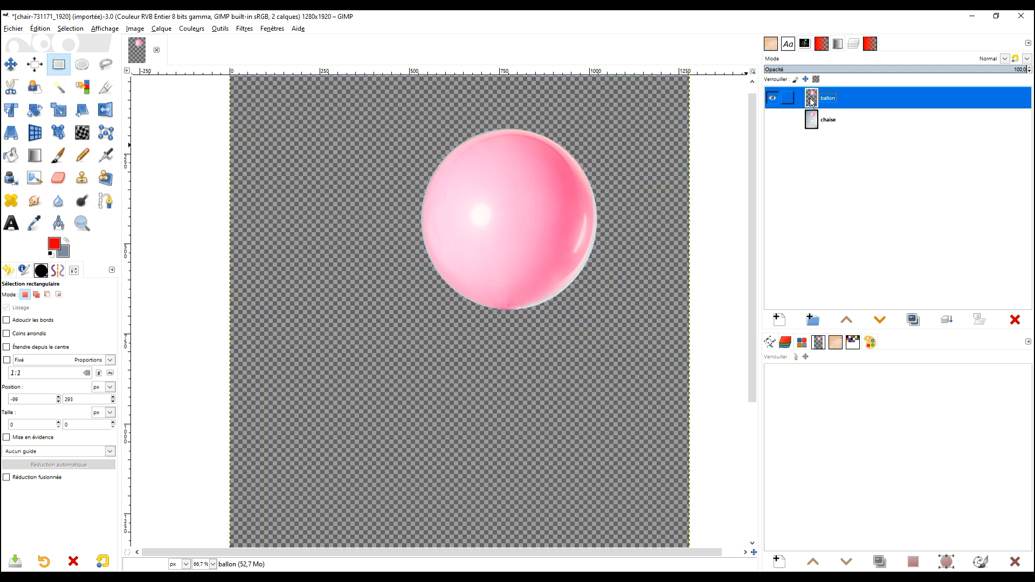
Crop the ballon layer to its content.
drag(666, 227, 639, 209)
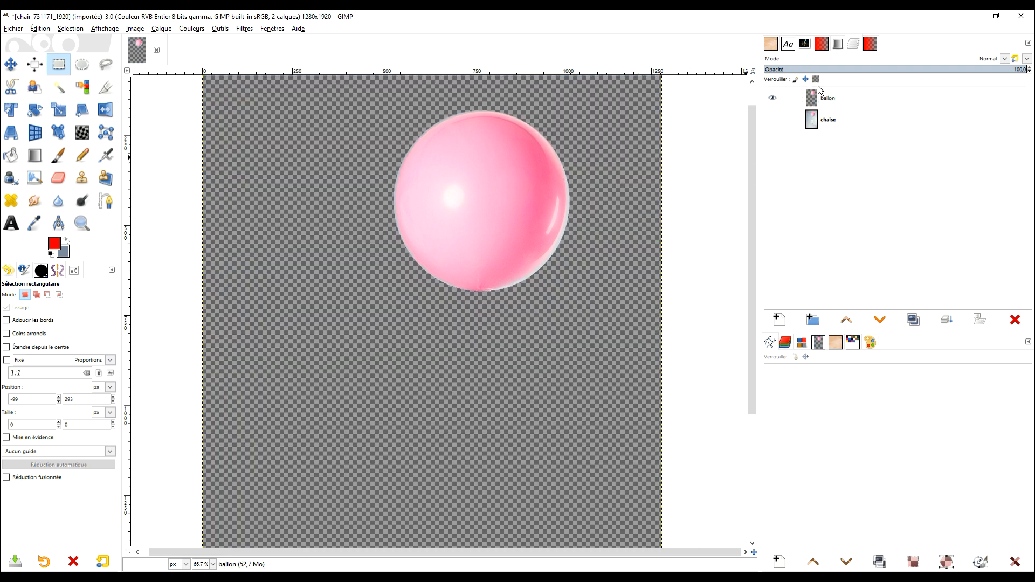
scroll(701, 173, down, 2)
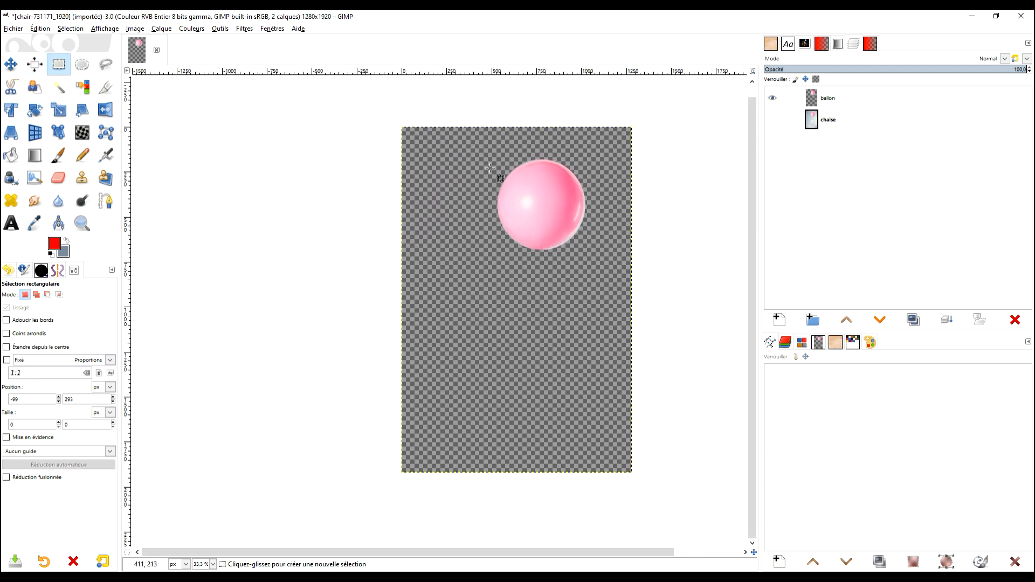
click(815, 97)
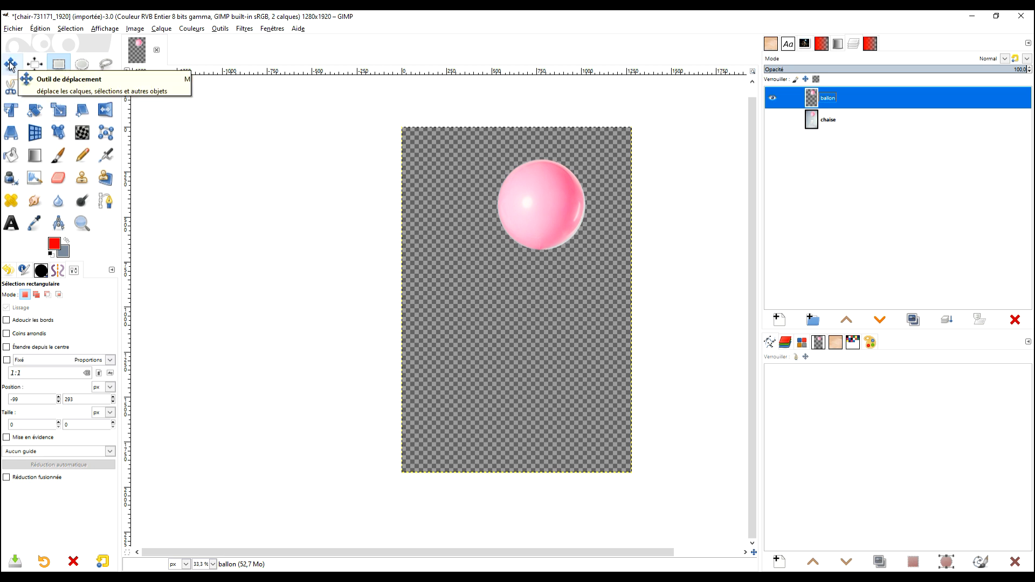
click(243, 28)
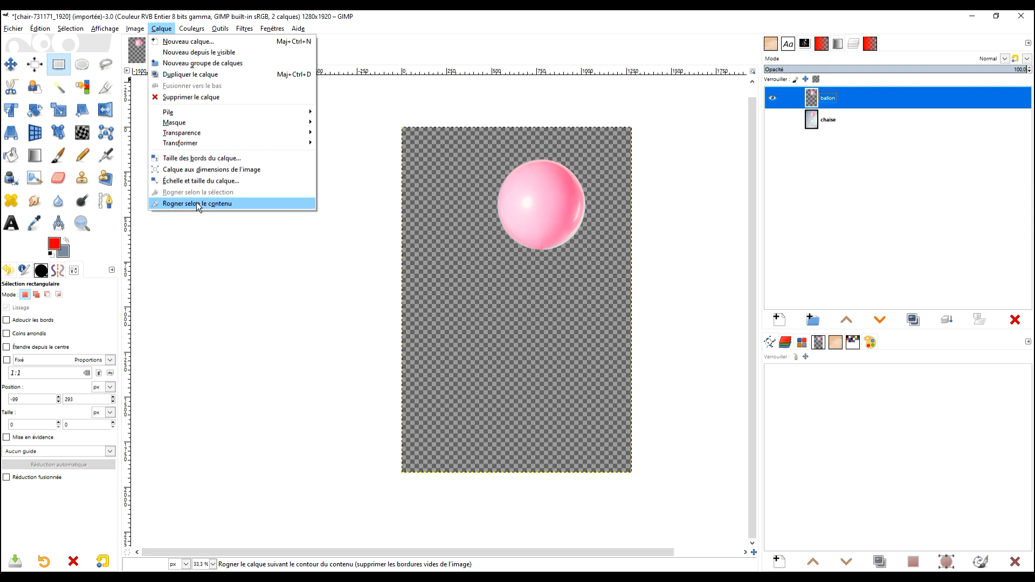
click(196, 202)
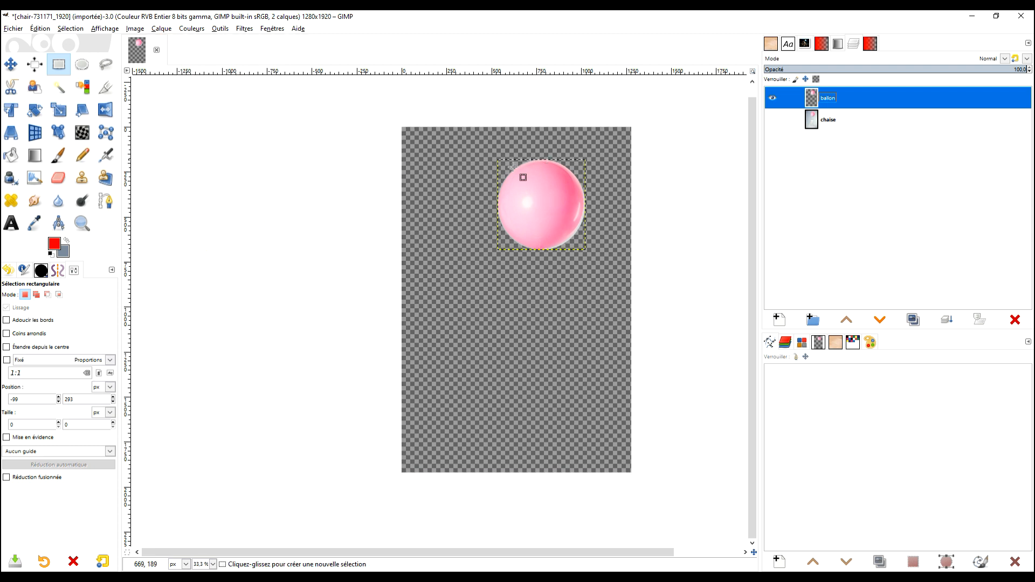
Move the balloon to the upper left of the canvas and place a duplicate of it directly to its right.
click(11, 64)
drag(565, 207, 490, 202)
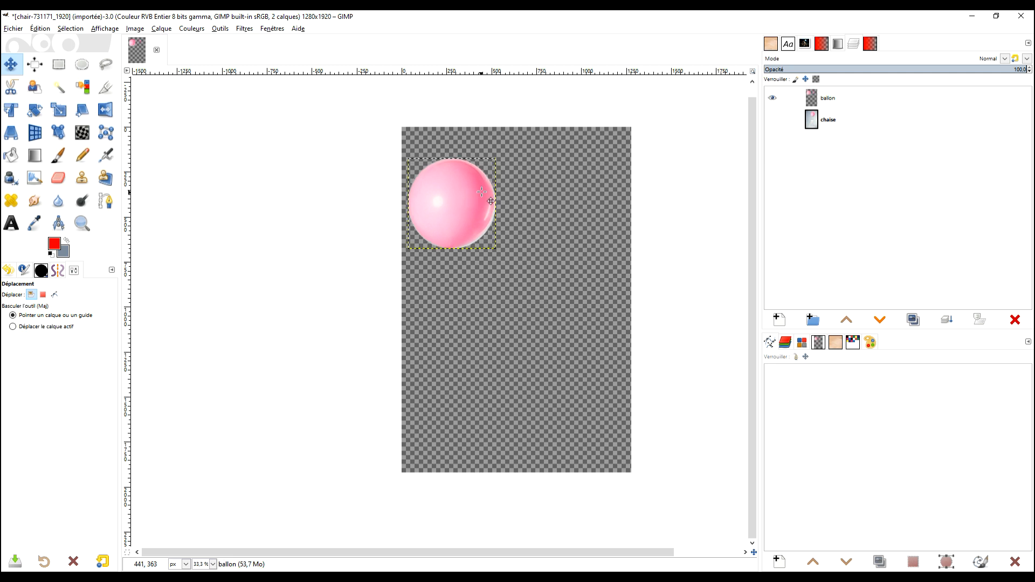
click(817, 100)
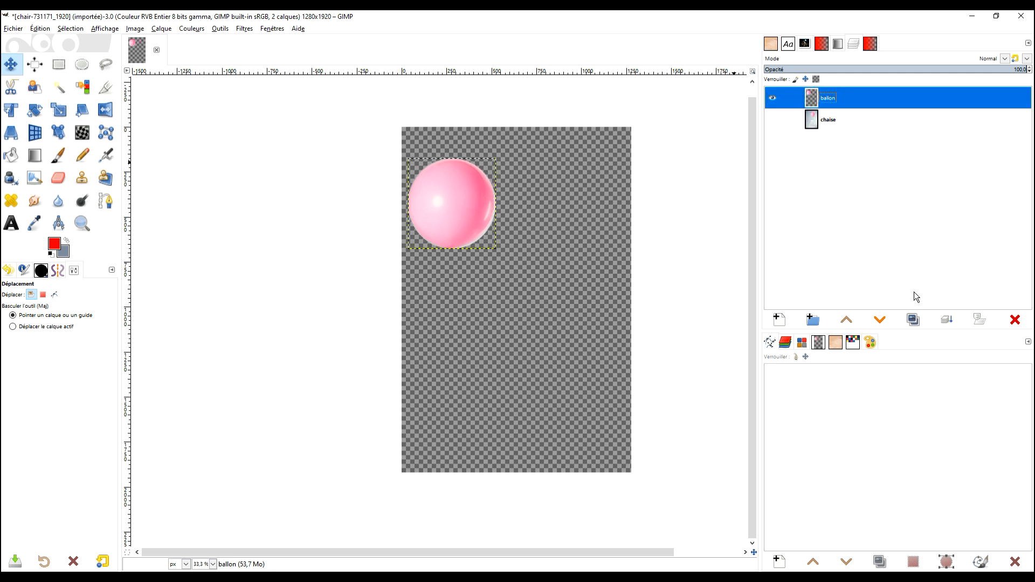
click(914, 319)
drag(458, 203, 547, 204)
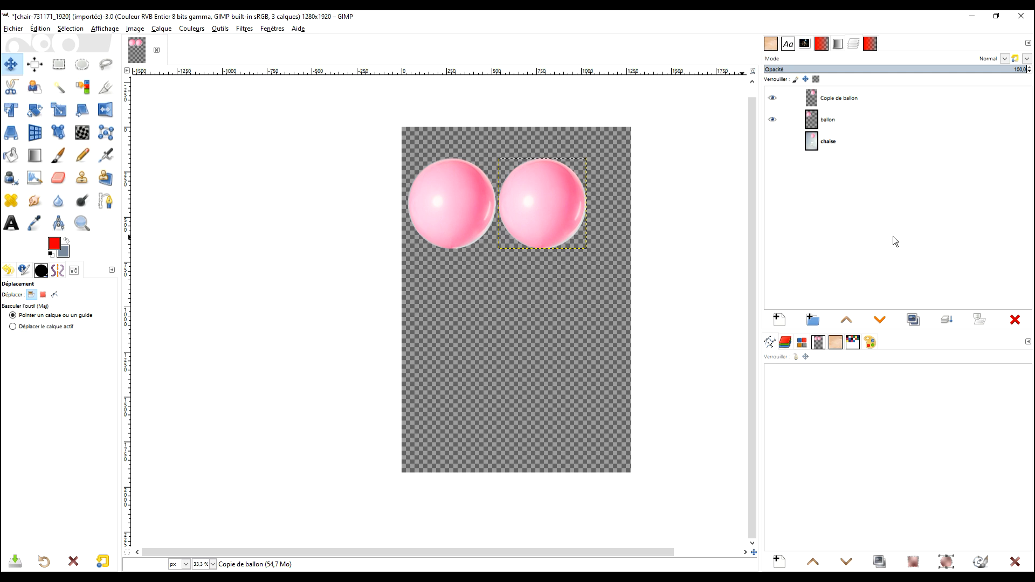
Duplicate the balloon layer twice more and place the copies below the first two balloons in a two-by-two arrangement.
click(915, 321)
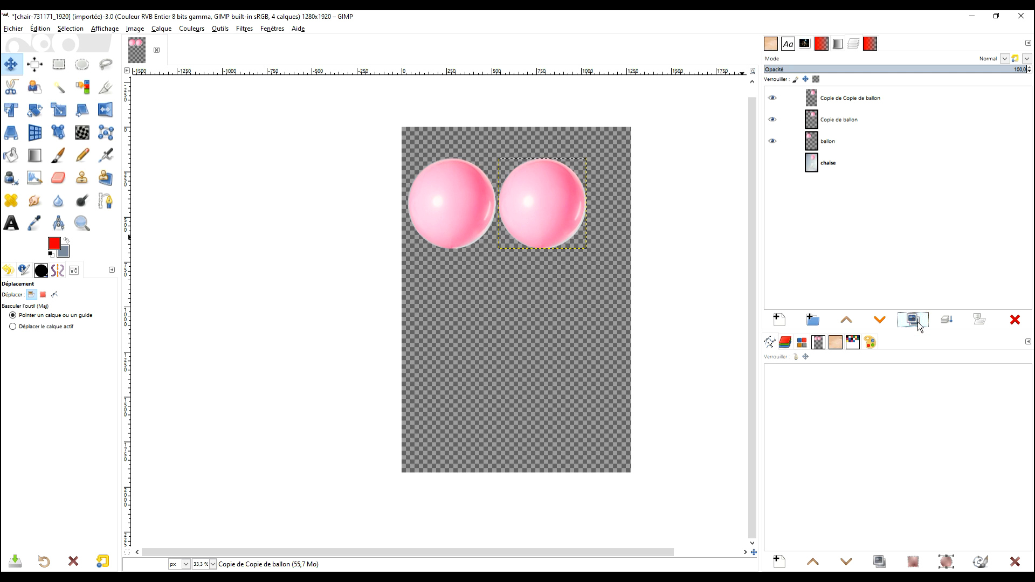
click(915, 320)
drag(567, 215, 552, 338)
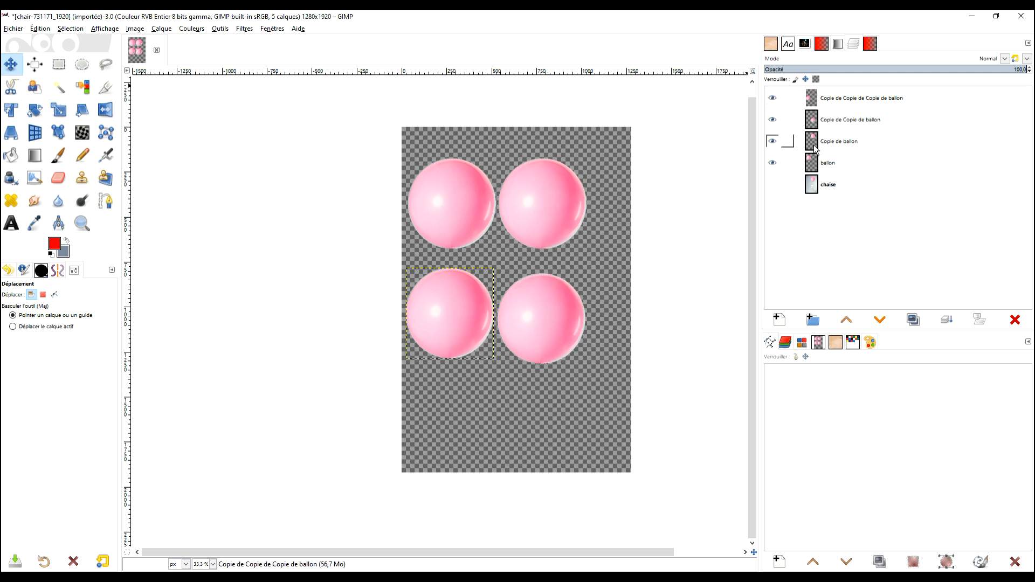
Rename the topmost balloon copy layer as G and the copy layer directly beneath it as I.
double_click(833, 98)
key(Caps_Lock)
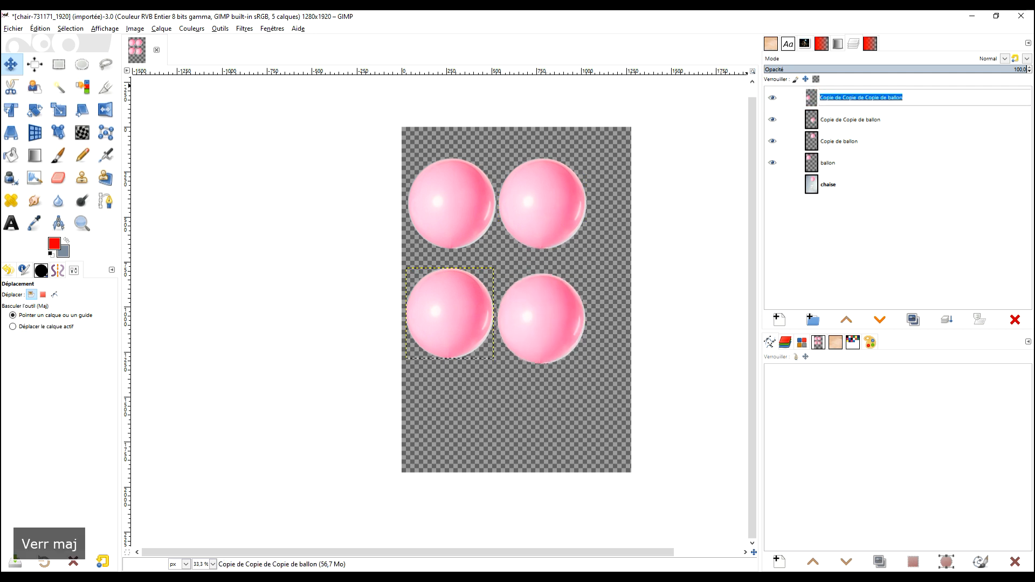
text(G)
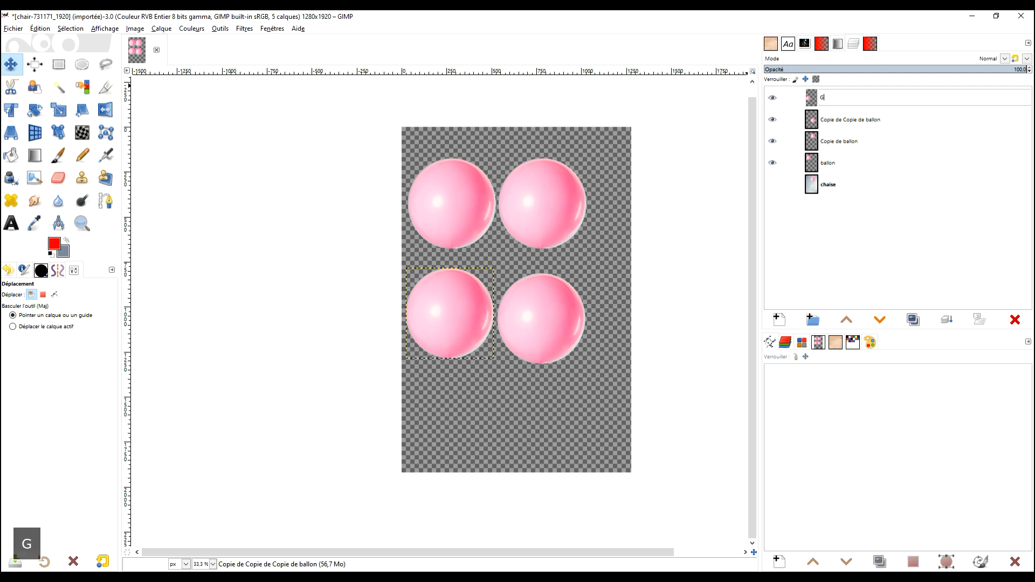
key(Return)
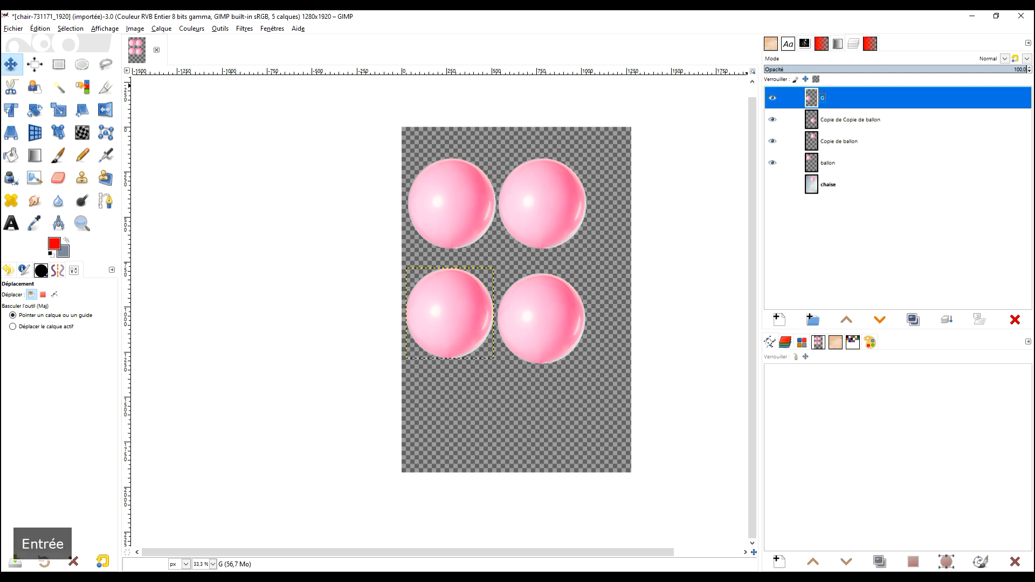
double_click(860, 119)
text(I)
key(Return)
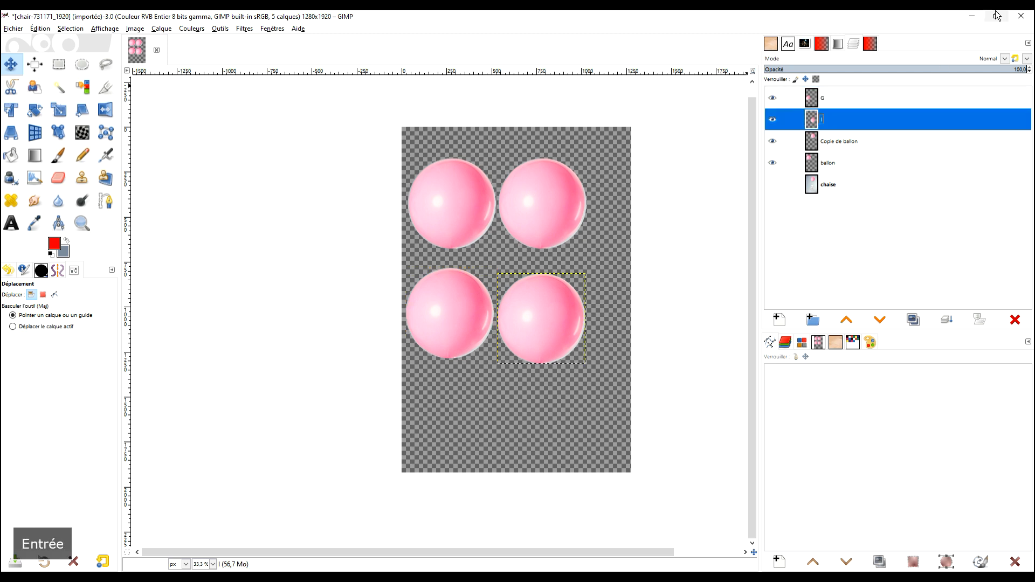
Rename the "Copie de ballon" layer as M.
click(860, 141)
double_click(861, 141)
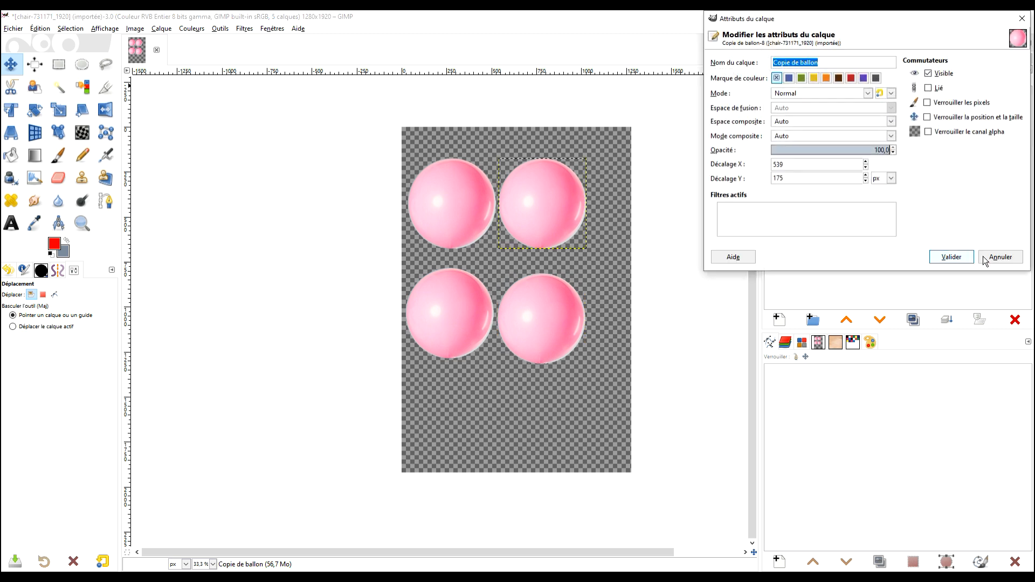
click(946, 256)
click(842, 144)
double_click(844, 144)
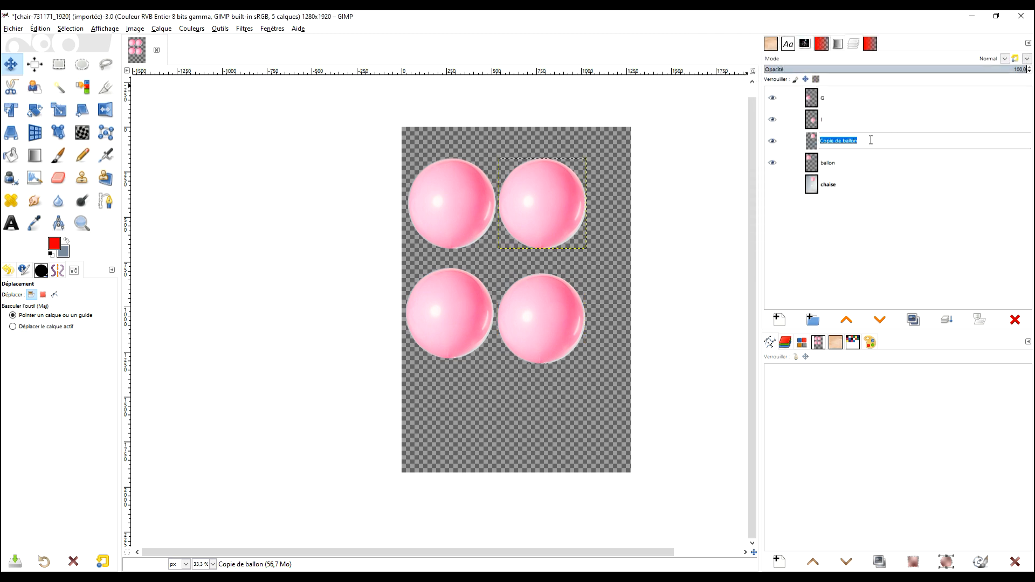
text(M)
key(Return)
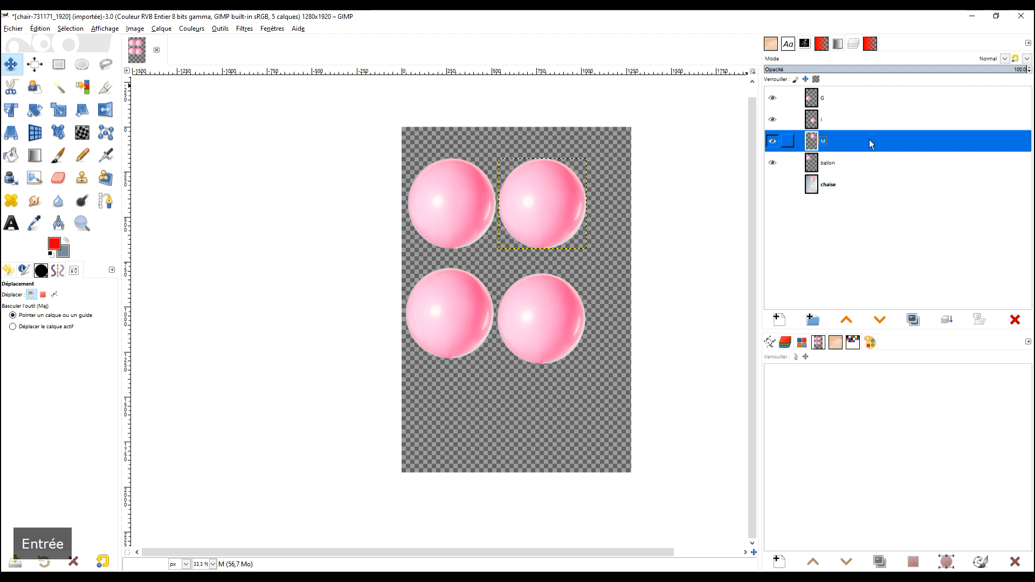
Rename the original ballon layer as P through its layer attributes.
click(834, 165)
right_click(835, 166)
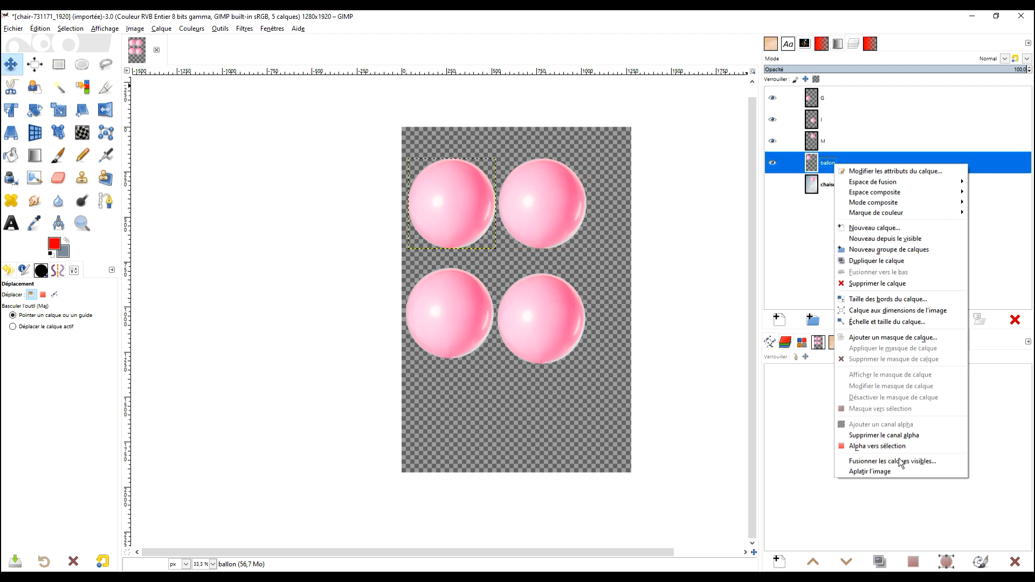
click(887, 172)
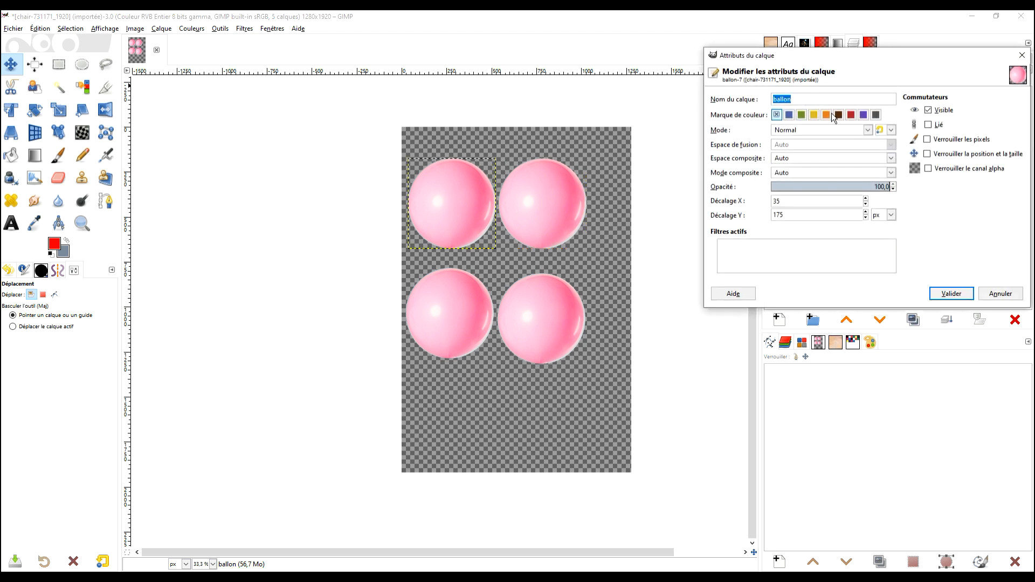
text(P)
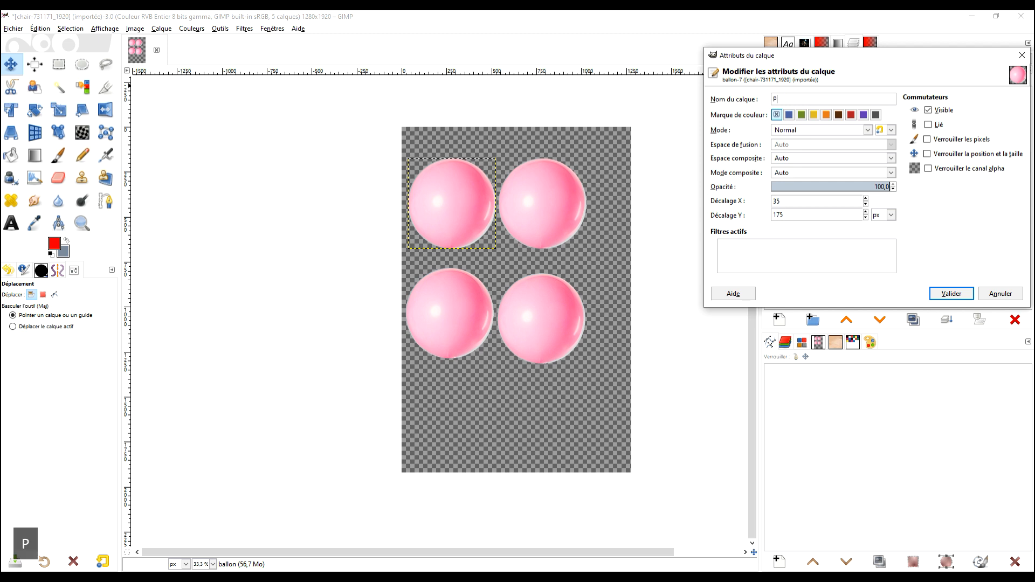
click(951, 293)
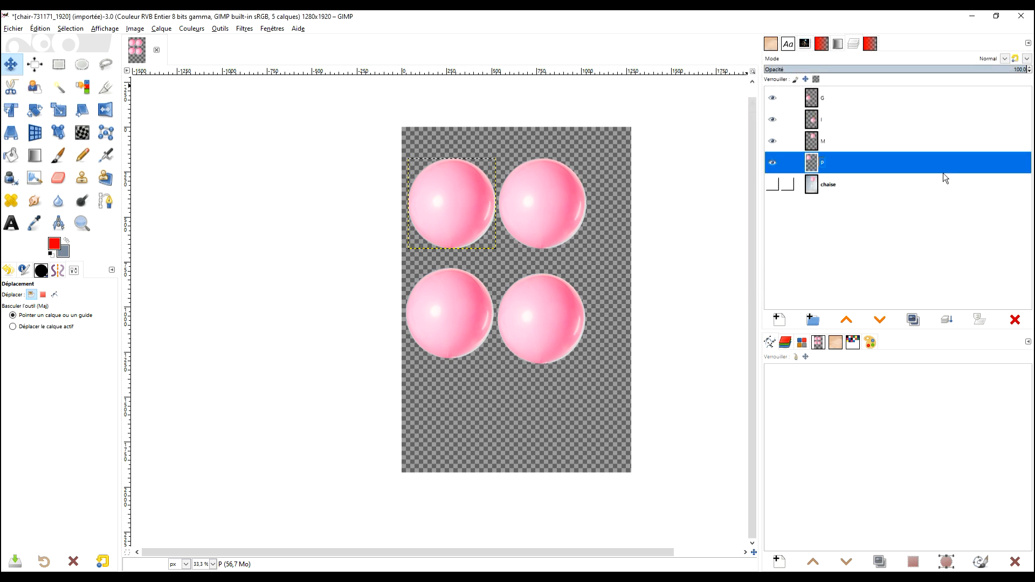
Hide layers I, M and P, and move the G balloon to the upper middle of the canvas.
click(811, 101)
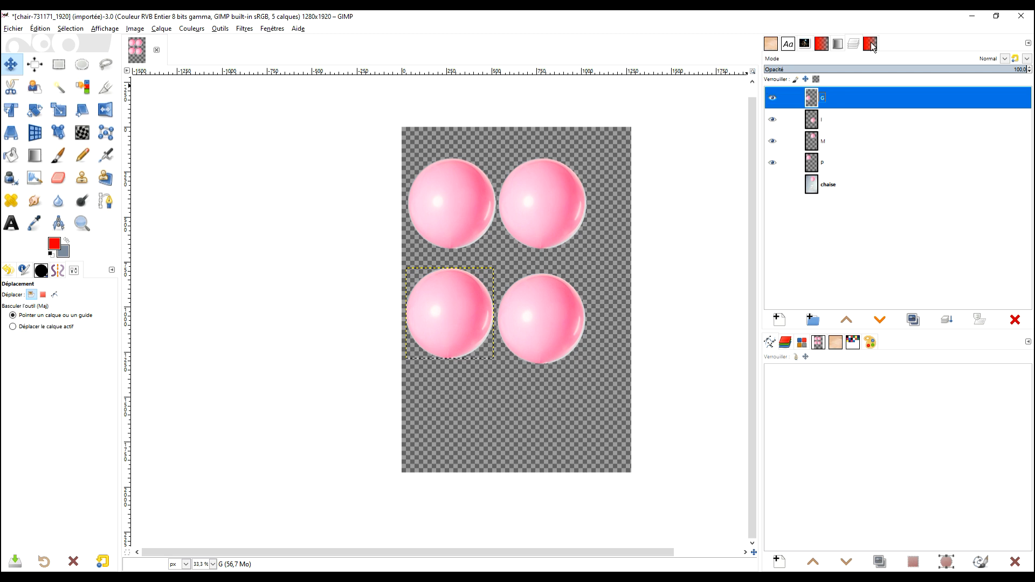
click(813, 121)
click(816, 103)
drag(772, 120, 772, 162)
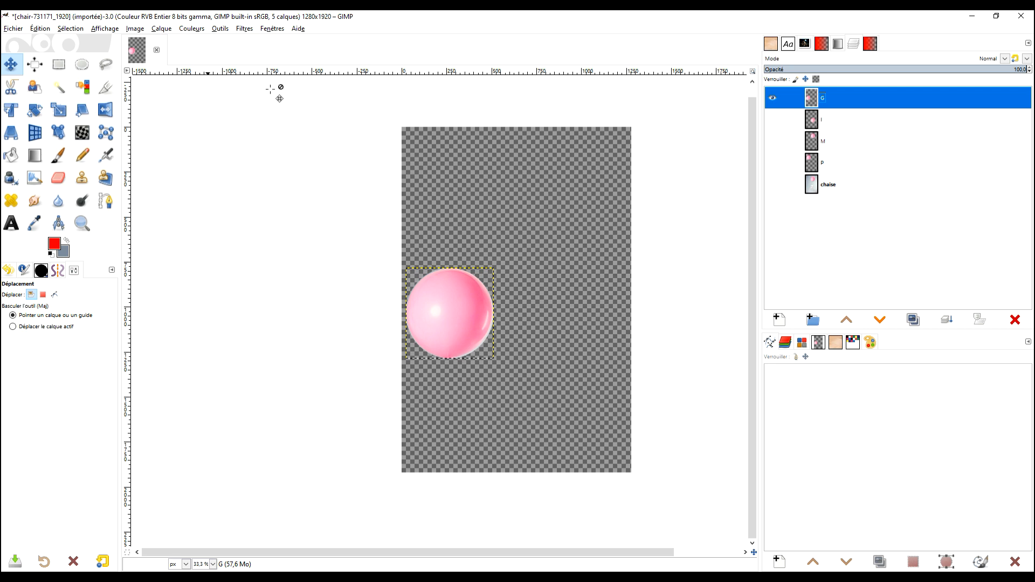
drag(455, 300, 519, 258)
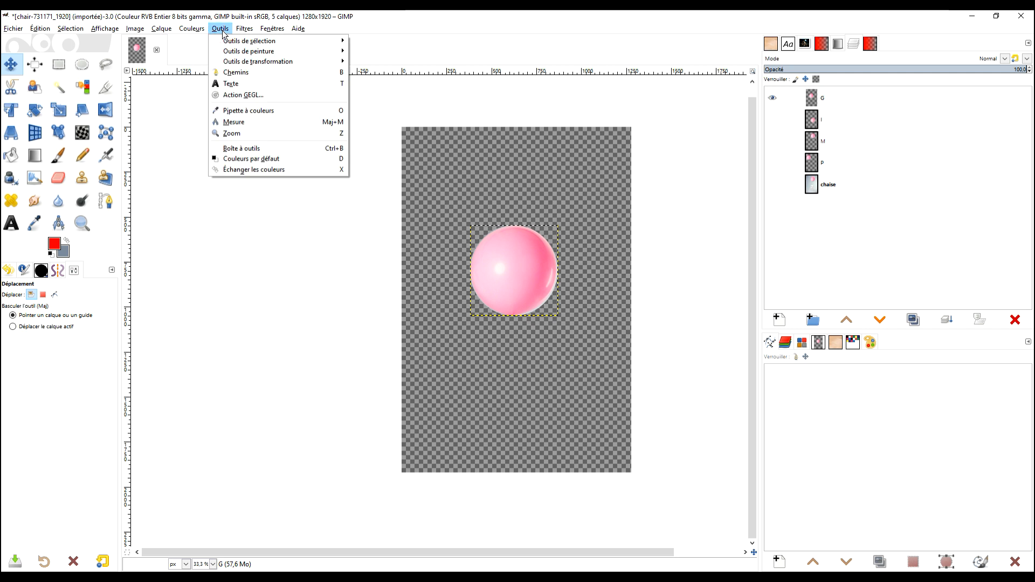
Expand the G layer to the image dimensions.
mouse_move(154, 34)
click(889, 207)
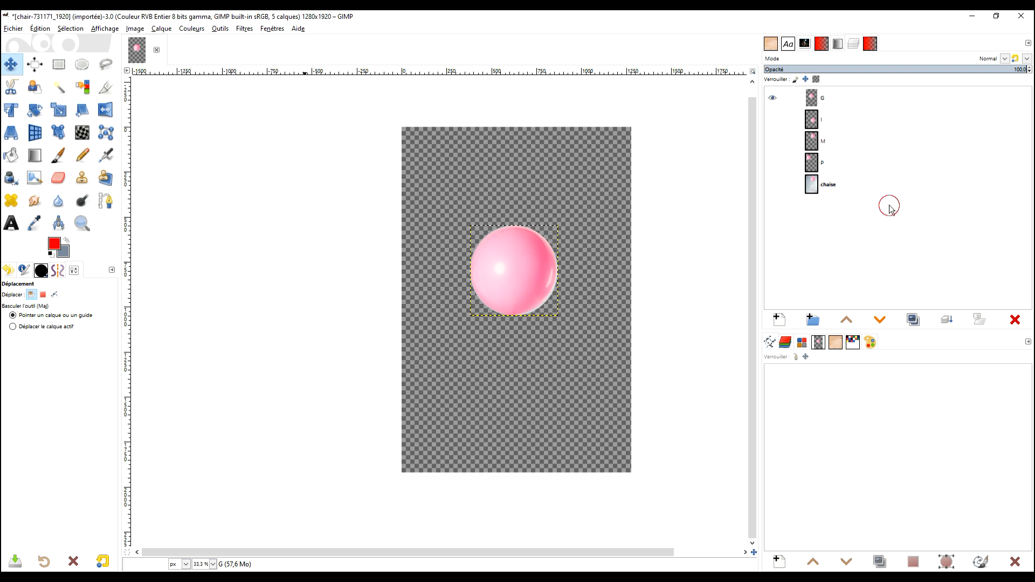
right_click(812, 100)
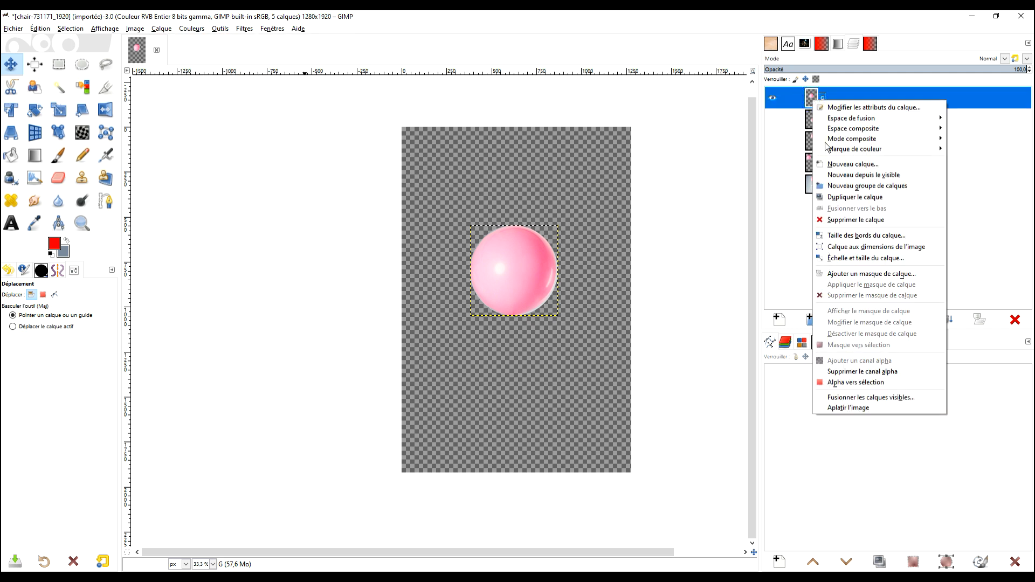
click(901, 247)
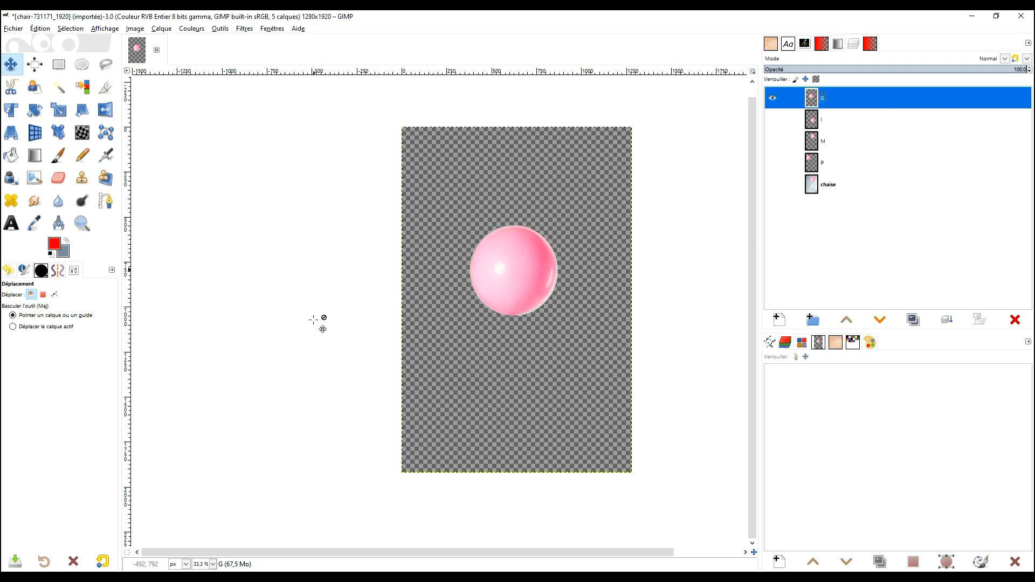
Find the Warp [Interactive] filter in G'MIC-Qt and run it on the G layer.
click(245, 28)
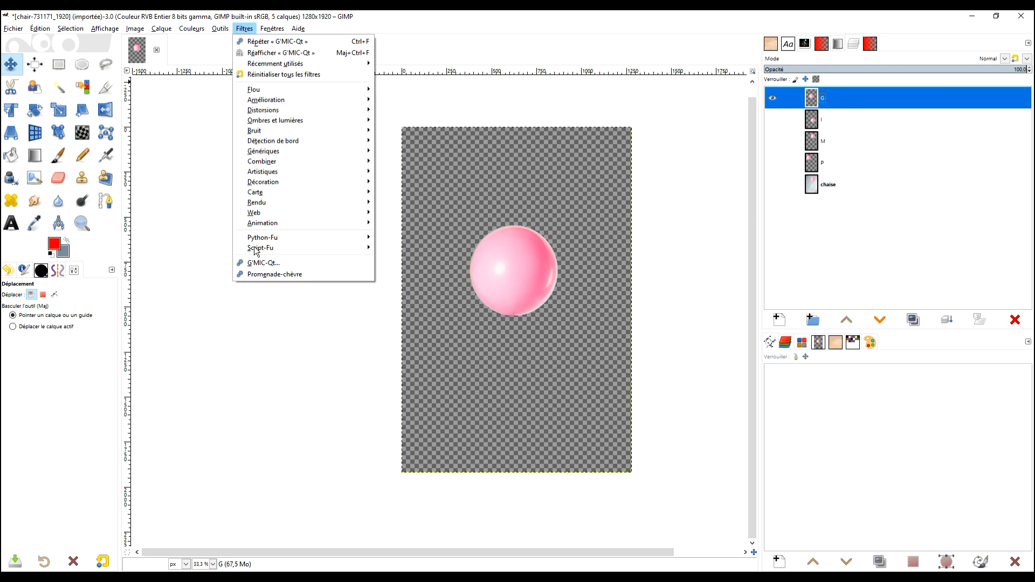
click(254, 263)
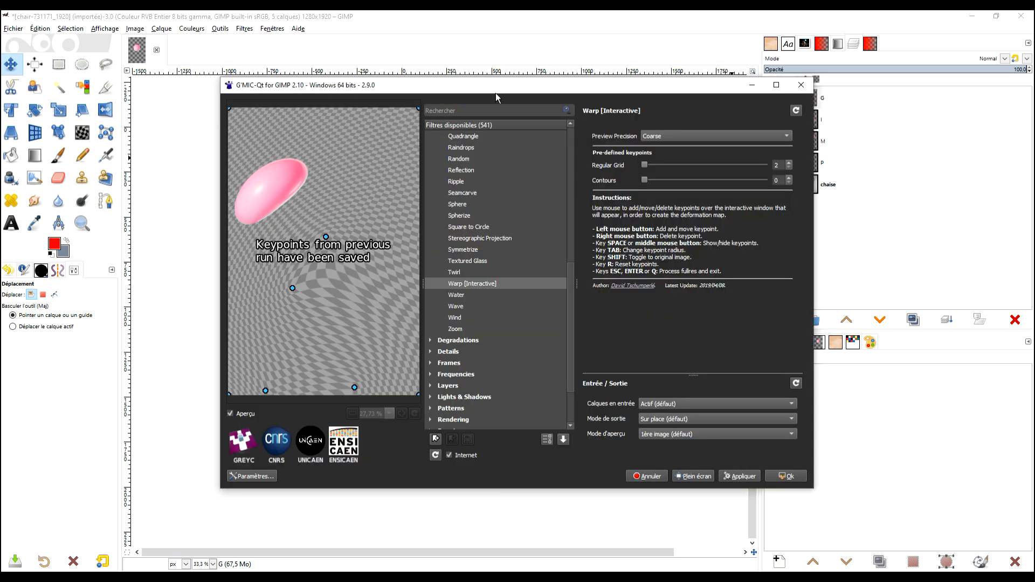
text(WARO)
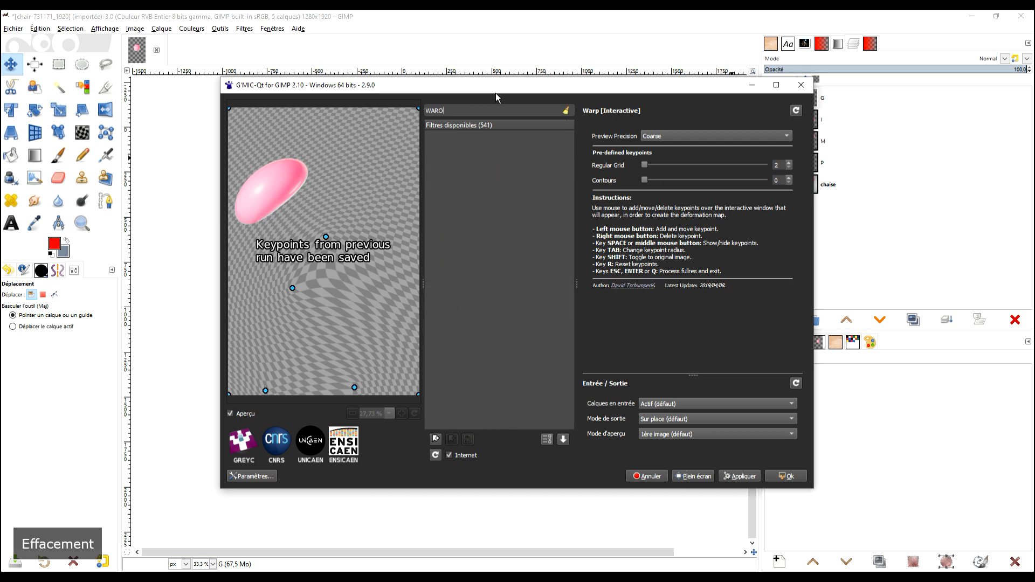
key(BackSpace)
text(P)
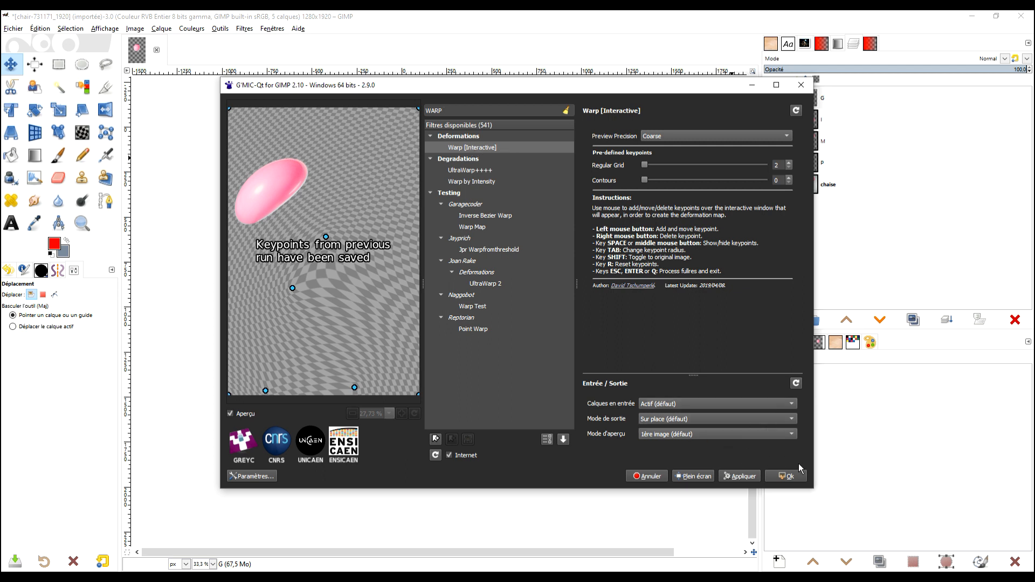
click(788, 477)
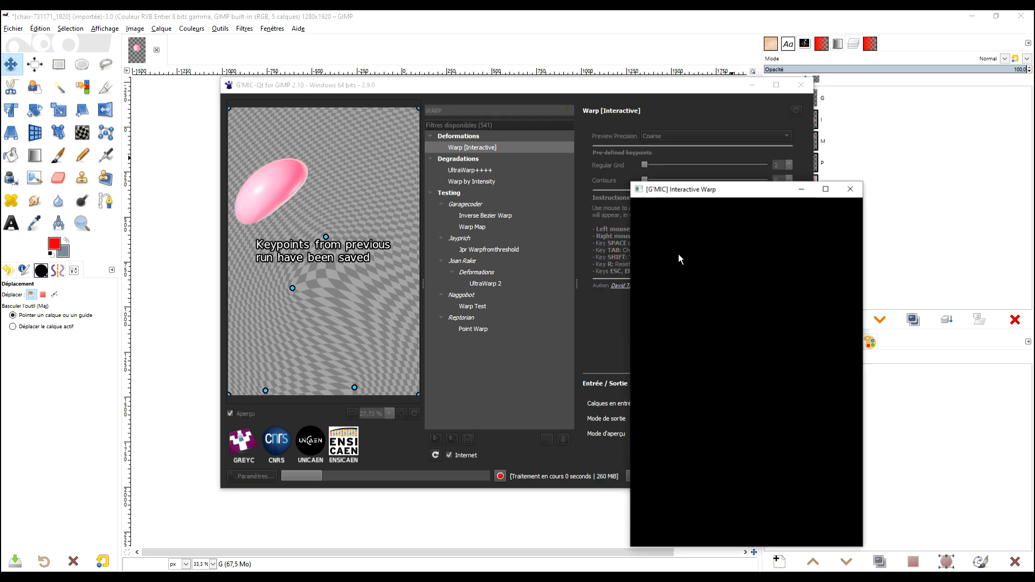
Reset the saved warp keypoints and enlarge the Interactive Warp window to its maximum size.
drag(740, 191, 380, 103)
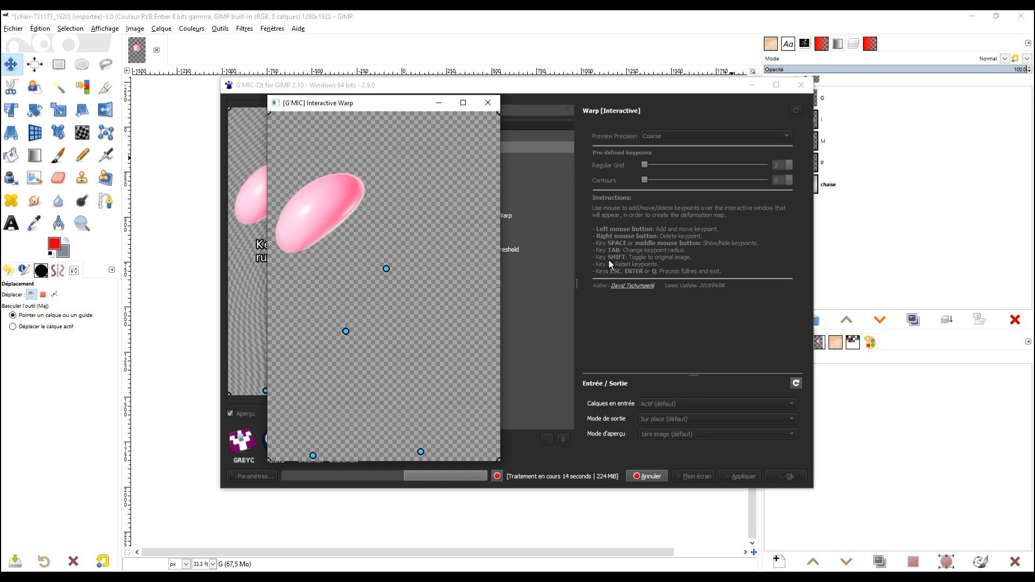
key(r)
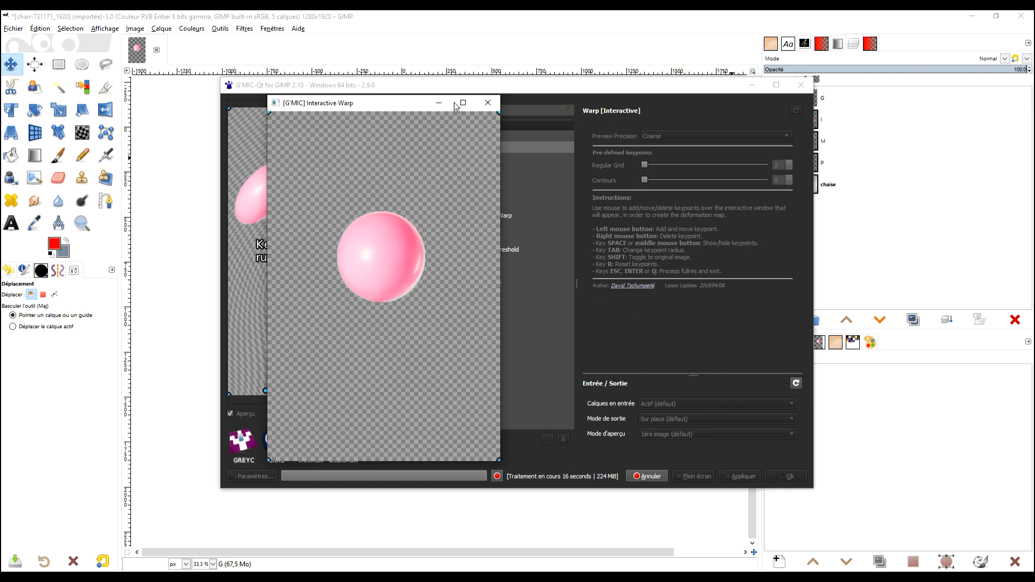
drag(412, 106, 367, 89)
drag(458, 214, 569, 214)
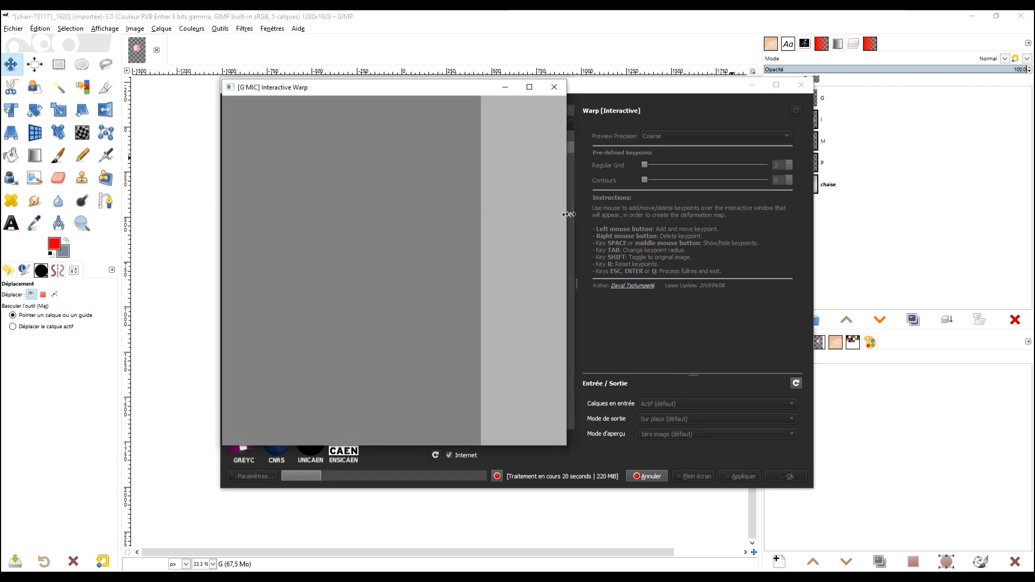
click(533, 87)
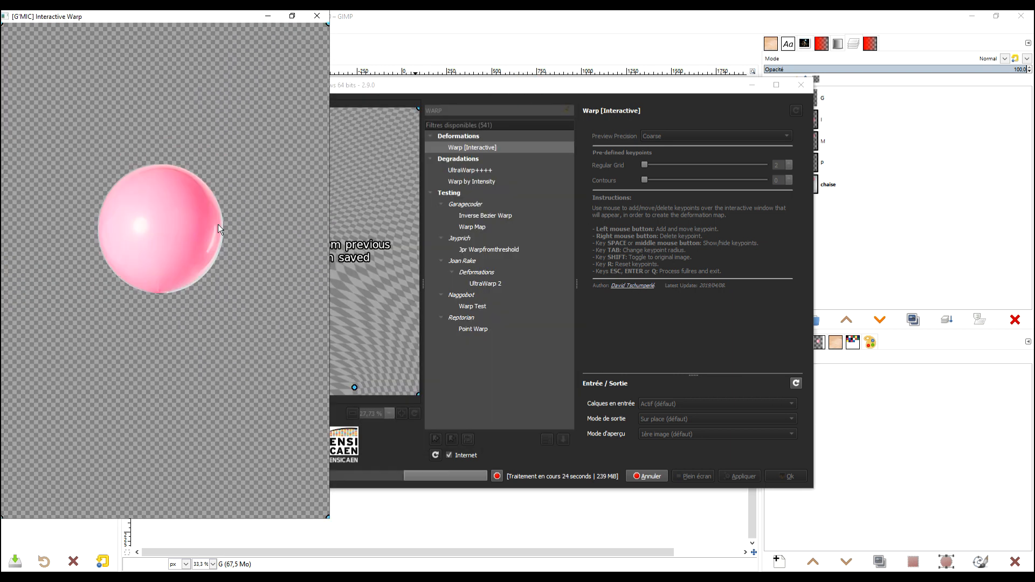
Warp the balloon's right side inward, anchor its left edge and stretch the upper lobe outward to the right.
drag(222, 231, 119, 231)
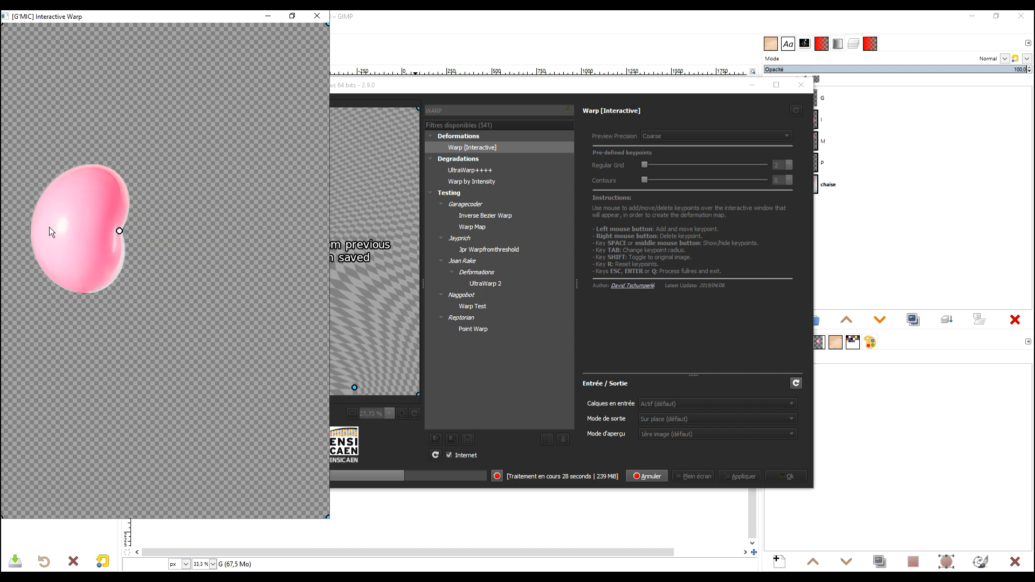
click(31, 228)
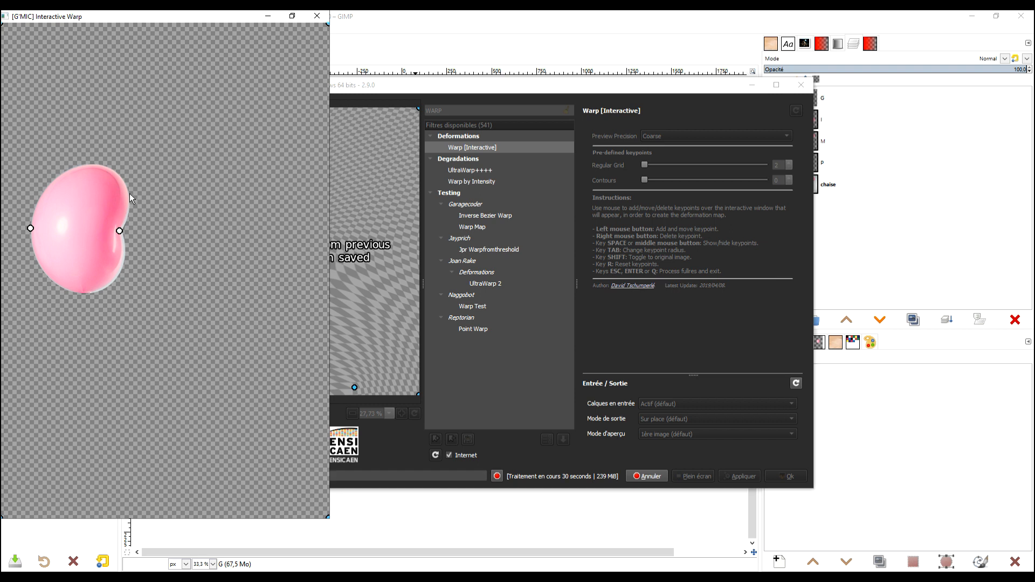
drag(126, 217, 92, 209)
drag(83, 169, 122, 159)
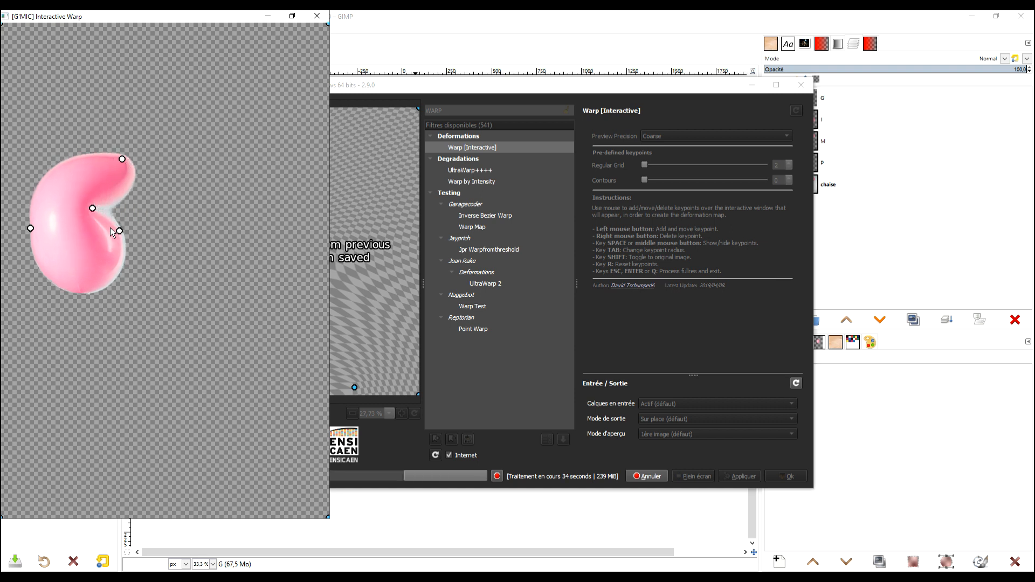
Deepen the notch in the balloon's right side and stretch its lower lobe outward to the right, forming an open C with a pinned upper tip.
click(94, 245)
drag(119, 231, 84, 234)
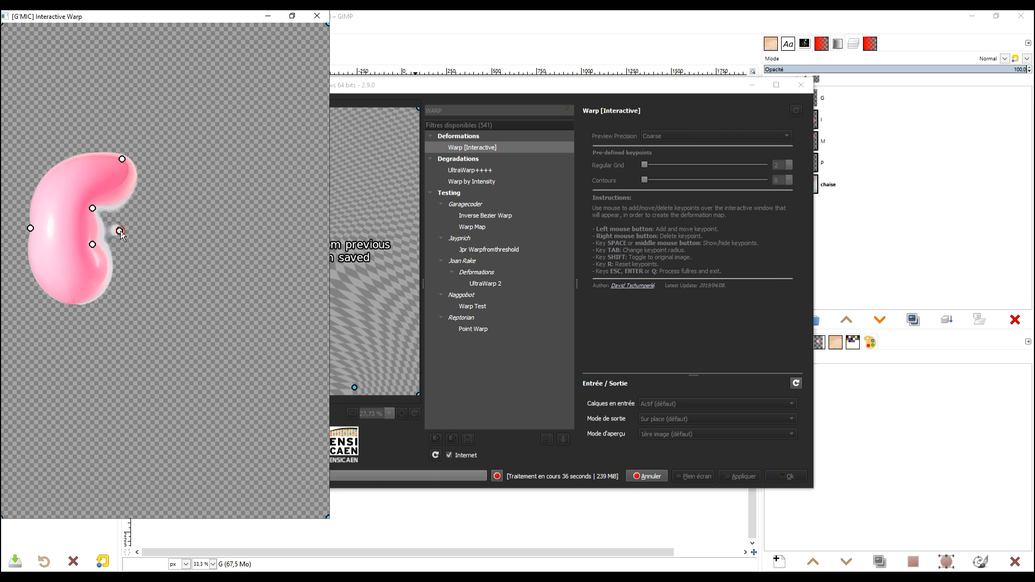
mouse_move(111, 283)
mouse_down()
mouse_move(130, 277)
mouse_move(108, 301)
mouse_move(122, 297)
mouse_up()
drag(119, 257, 119, 246)
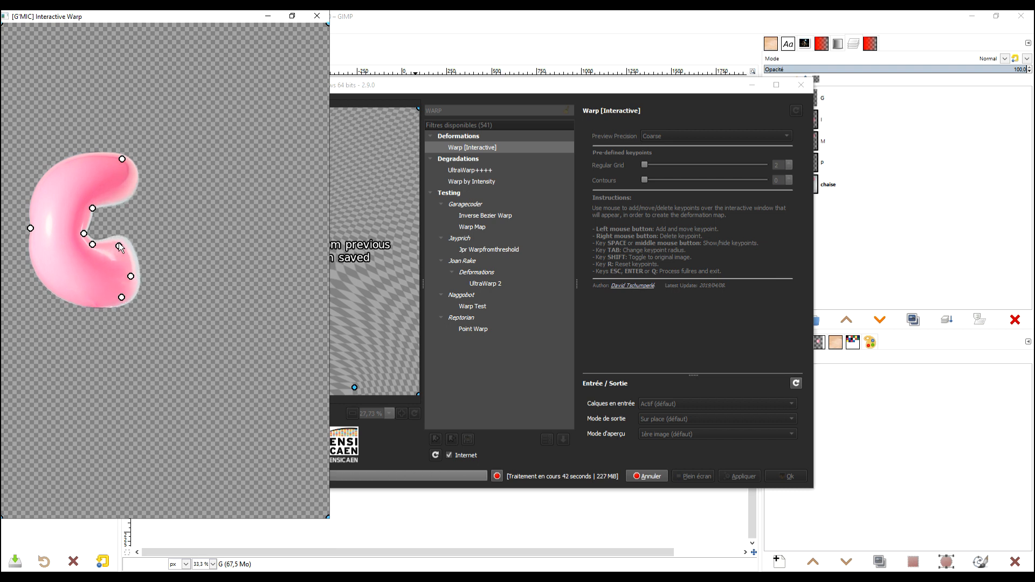
click(133, 261)
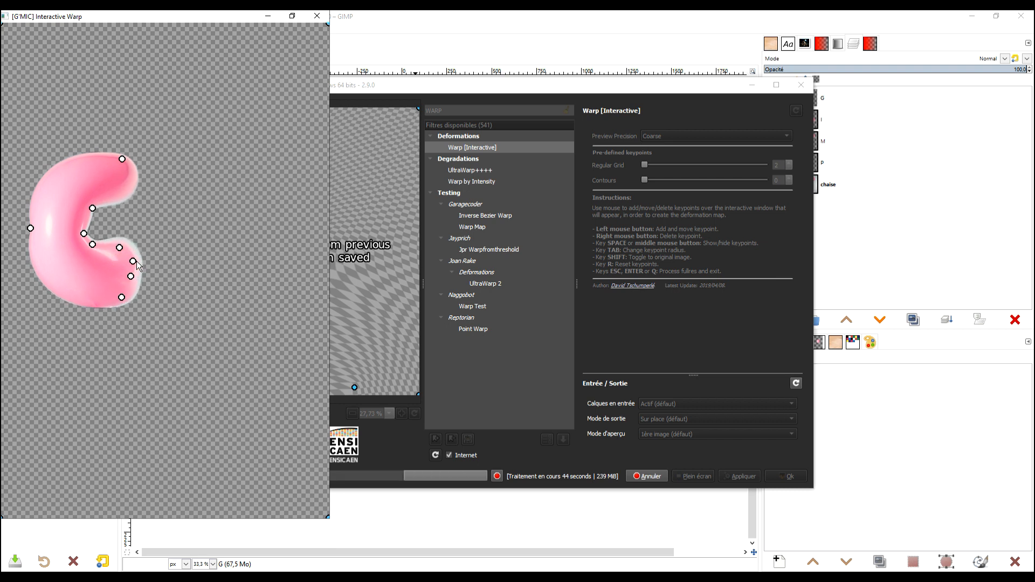
click(129, 192)
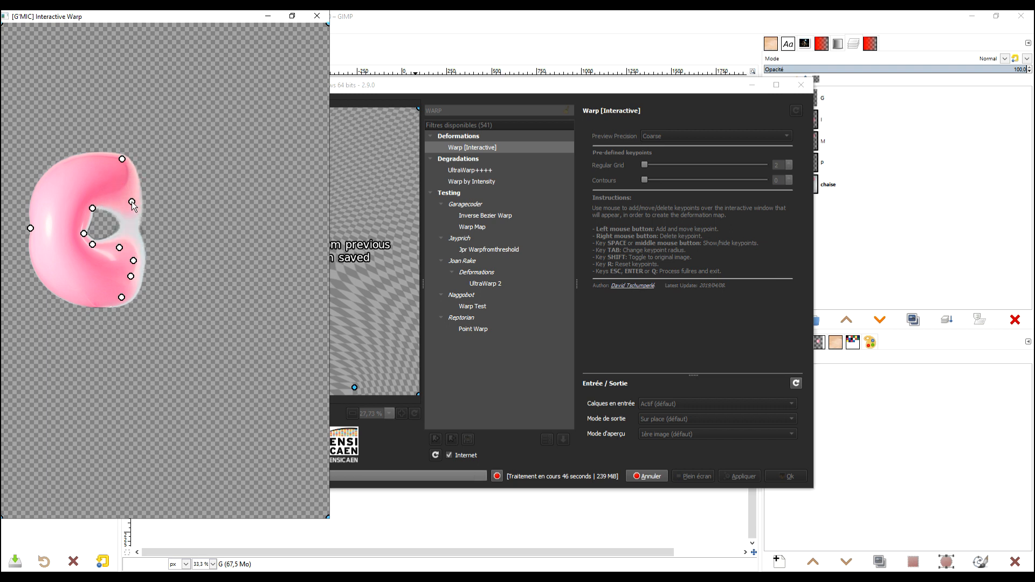
mouse_move(95, 246)
mouse_down()
mouse_move(91, 271)
mouse_move(74, 254)
mouse_move(116, 245)
mouse_move(80, 229)
mouse_move(77, 253)
mouse_up()
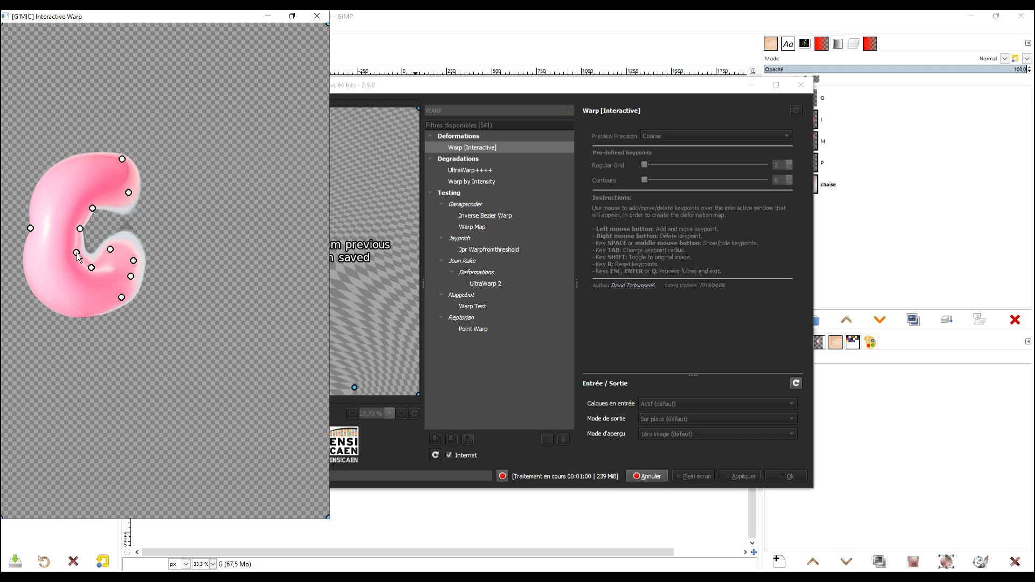
Push the letter's outer left and lower edges outward and hold the inner curve of the opening slightly further left.
drag(31, 229, 20, 234)
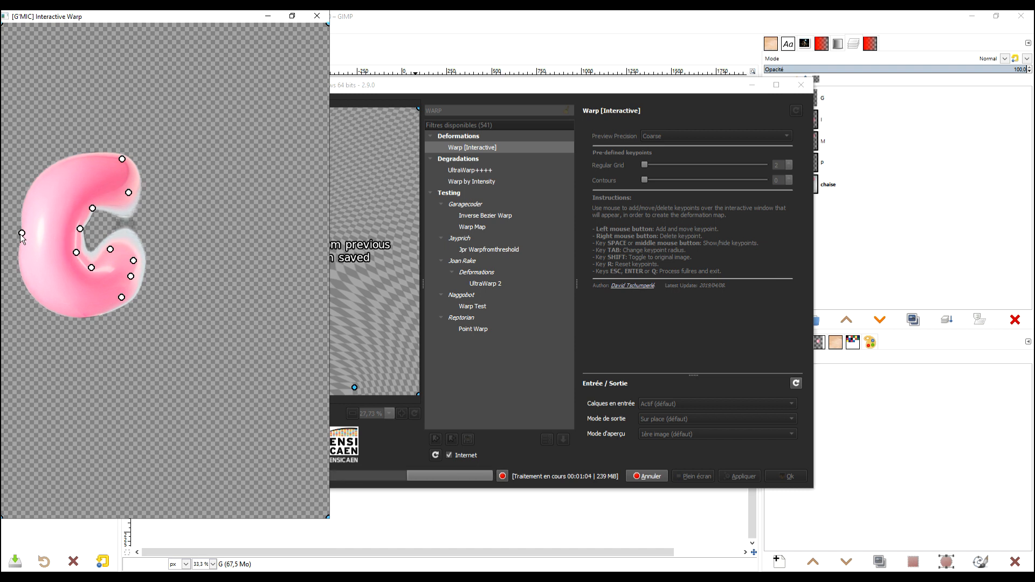
drag(59, 314, 60, 320)
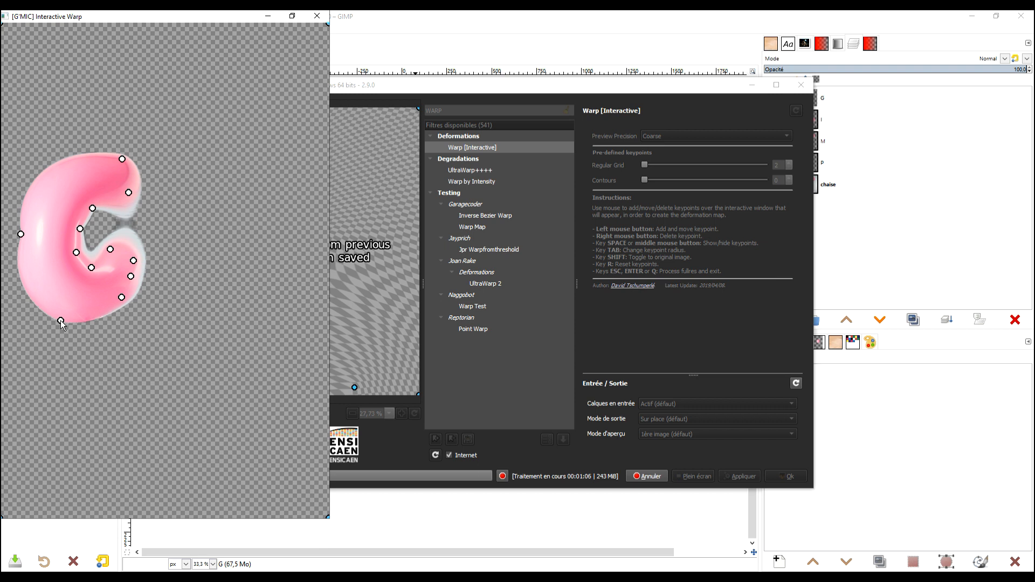
click(107, 316)
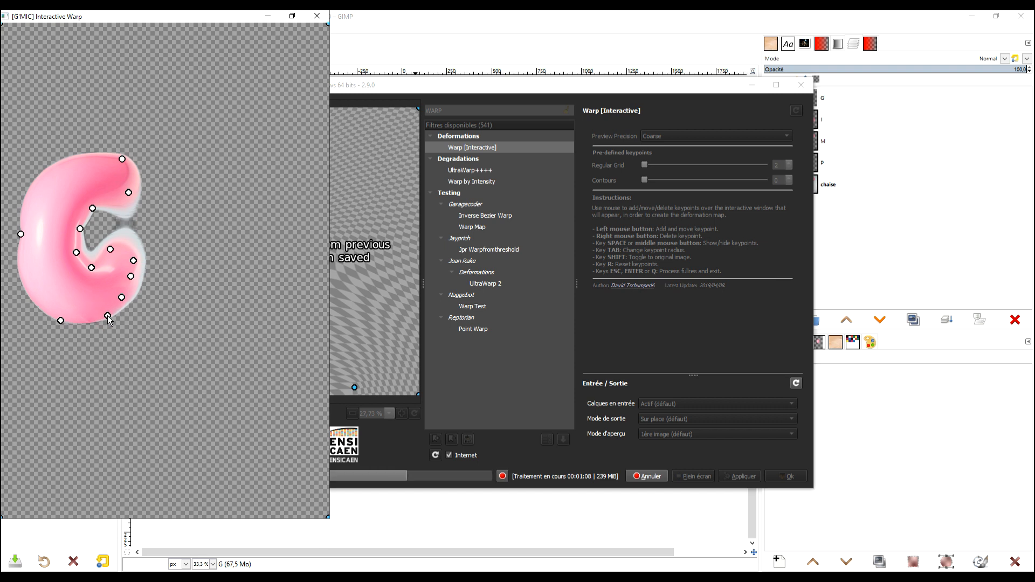
drag(76, 252, 74, 253)
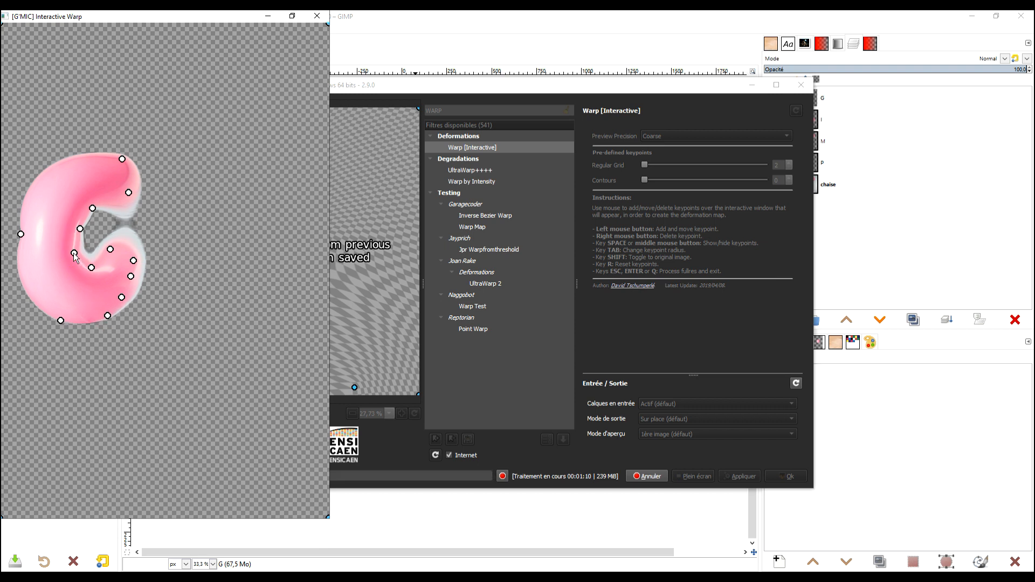
click(71, 241)
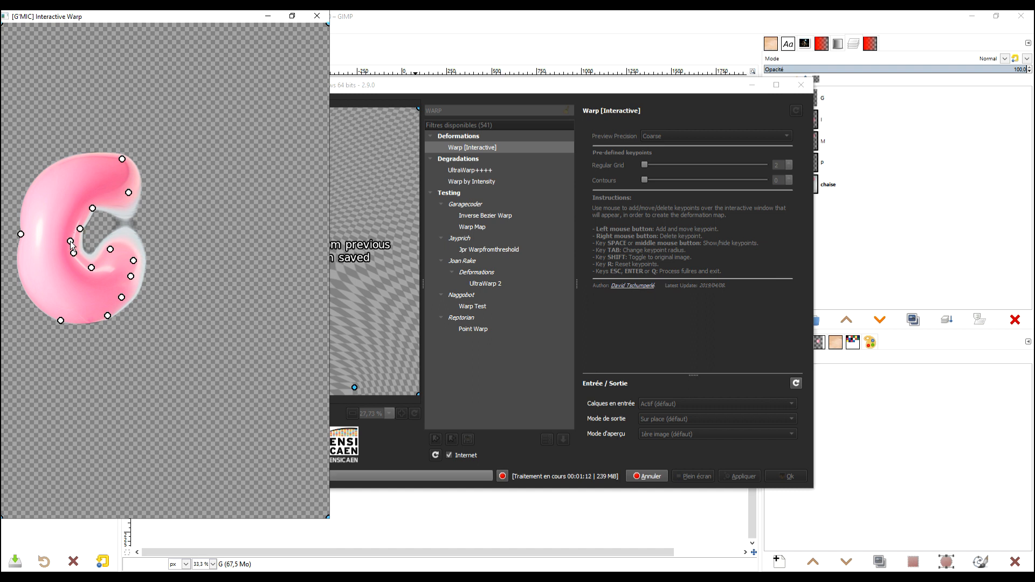
Pull in the underside of the upper arm's tip and add keypoints that shape the lower arm's end.
click(123, 208)
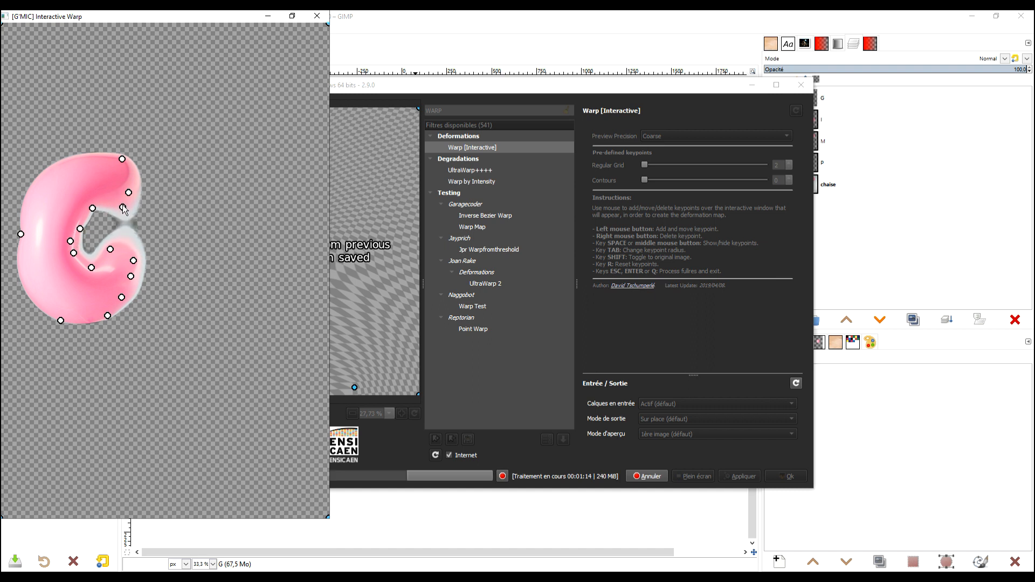
drag(123, 208, 118, 205)
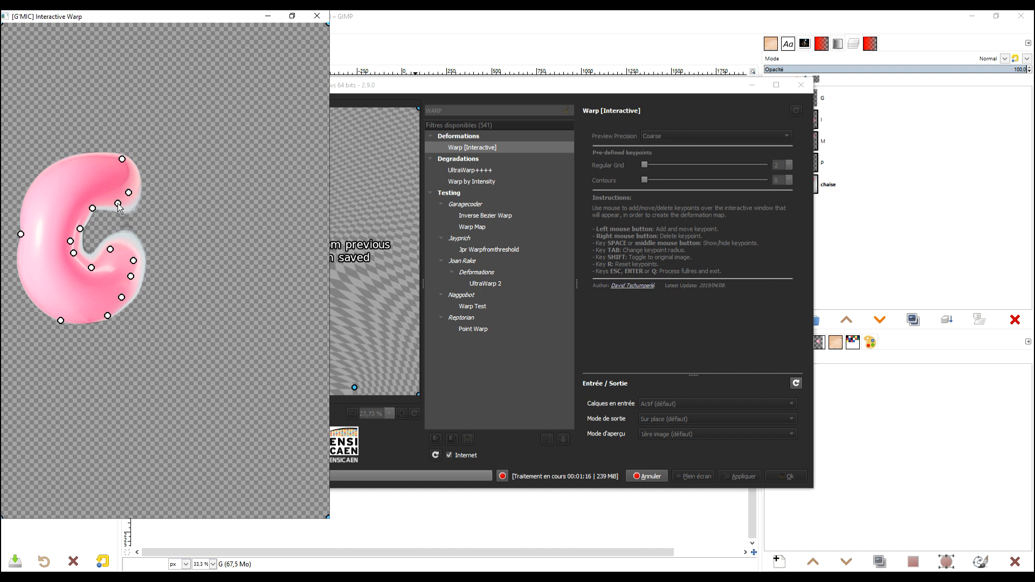
click(130, 245)
drag(131, 245, 124, 250)
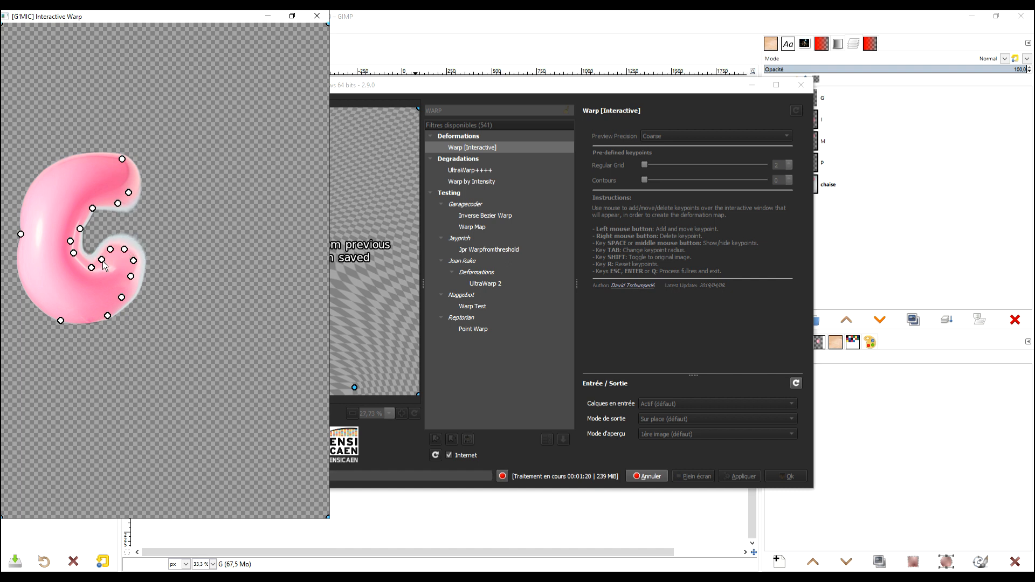
click(110, 265)
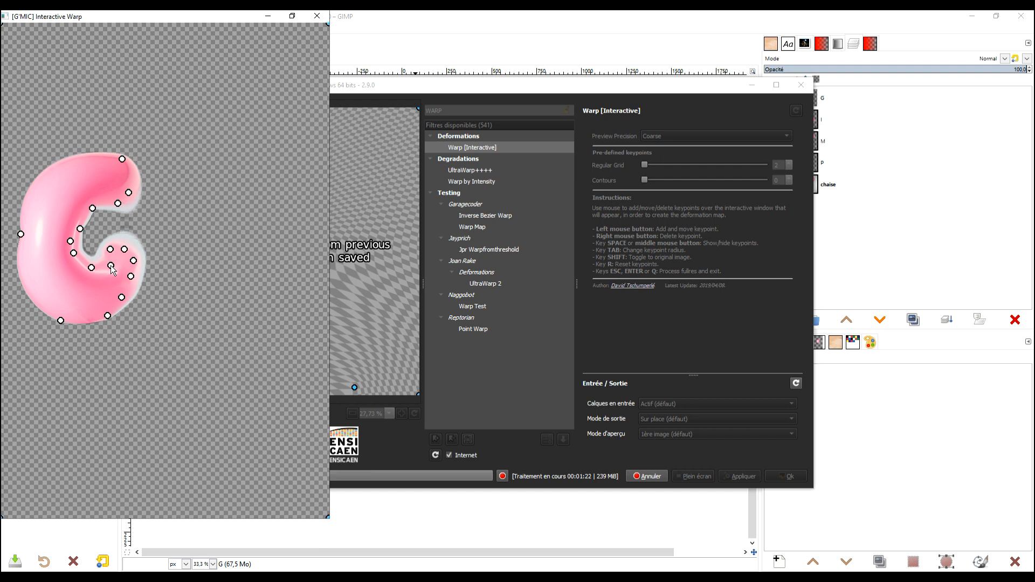
click(105, 266)
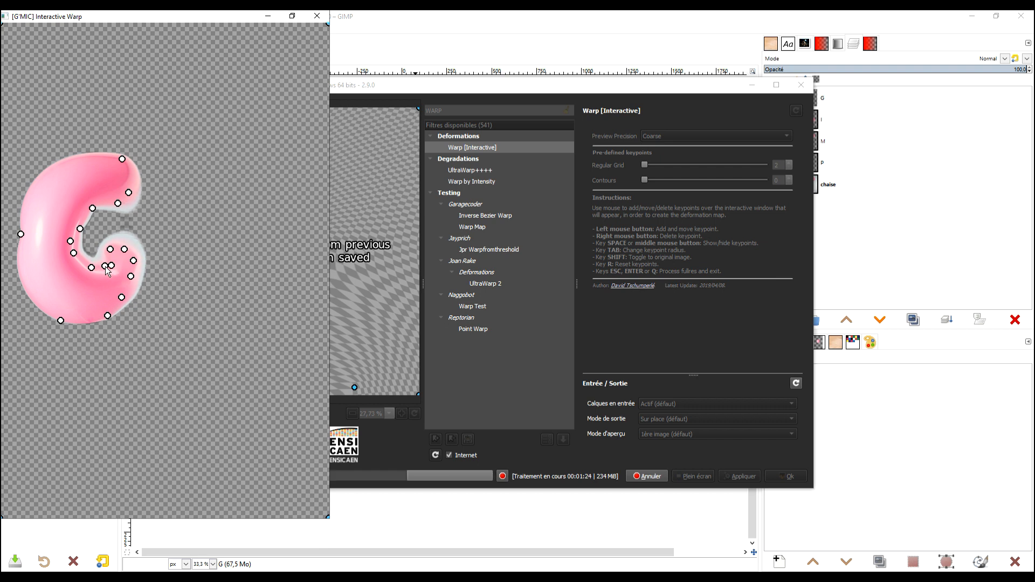
Lower the bottom of the G's opening and round the lower arm's end with additional keypoints.
drag(91, 267, 92, 276)
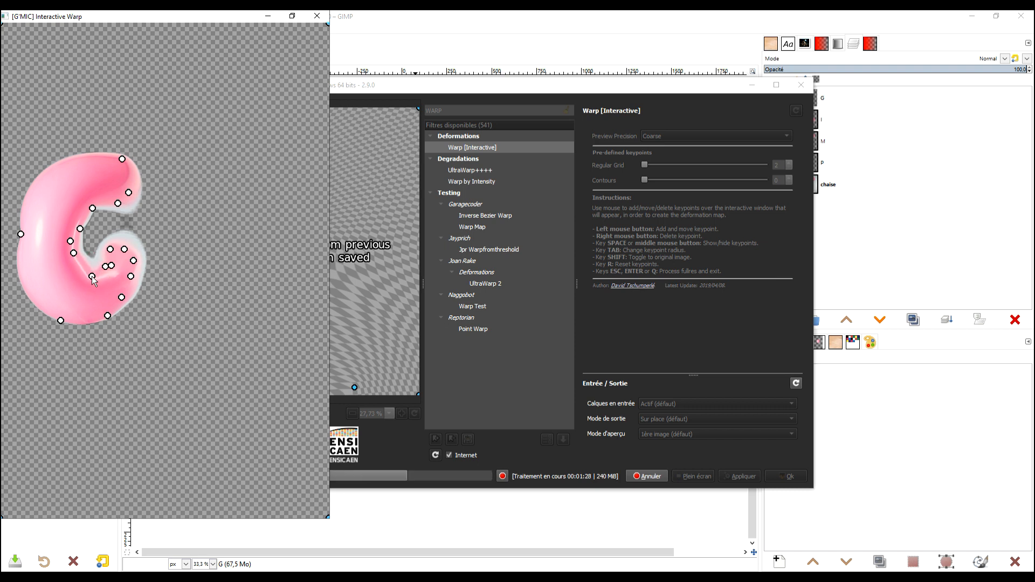
click(78, 273)
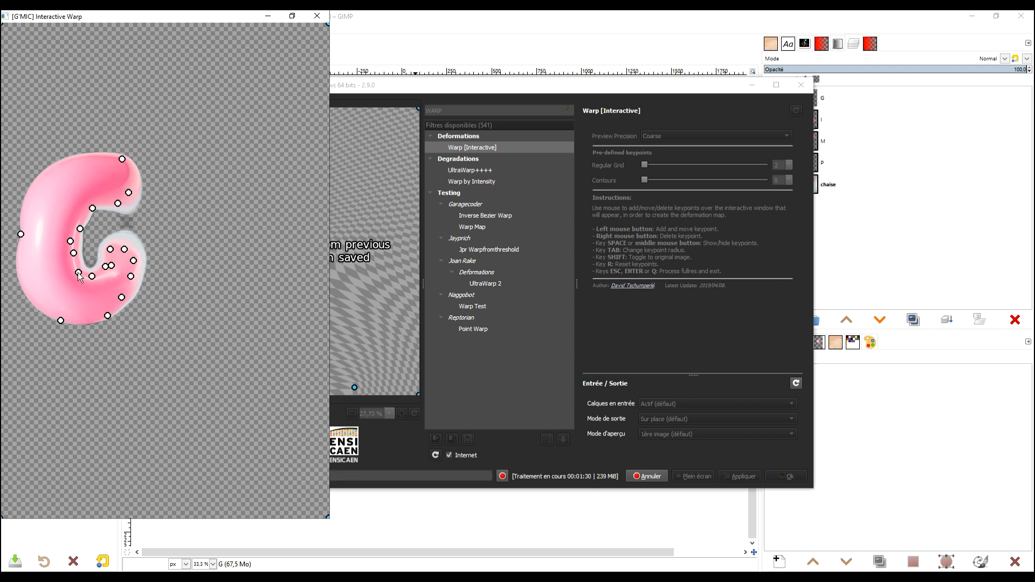
click(108, 276)
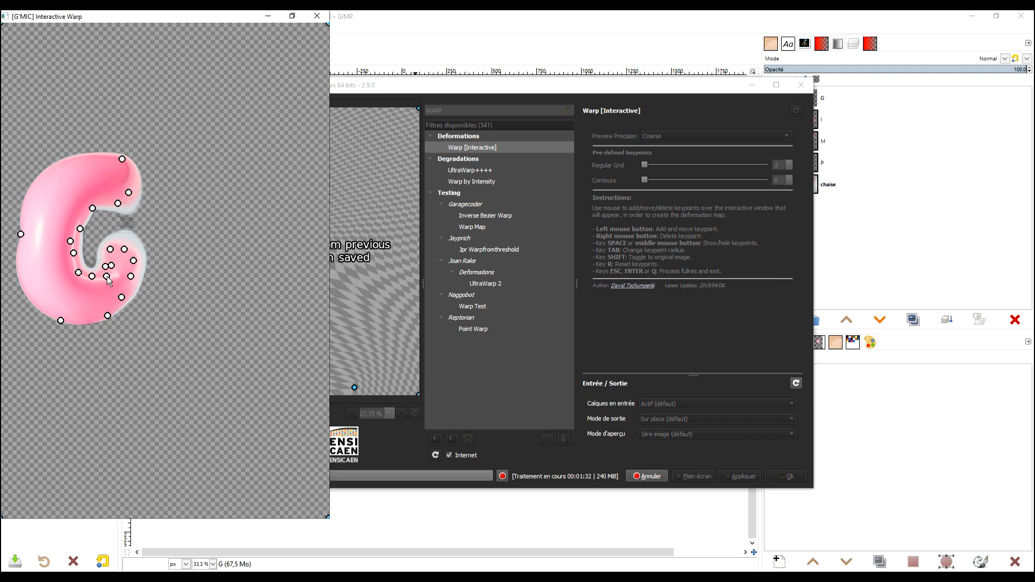
click(105, 255)
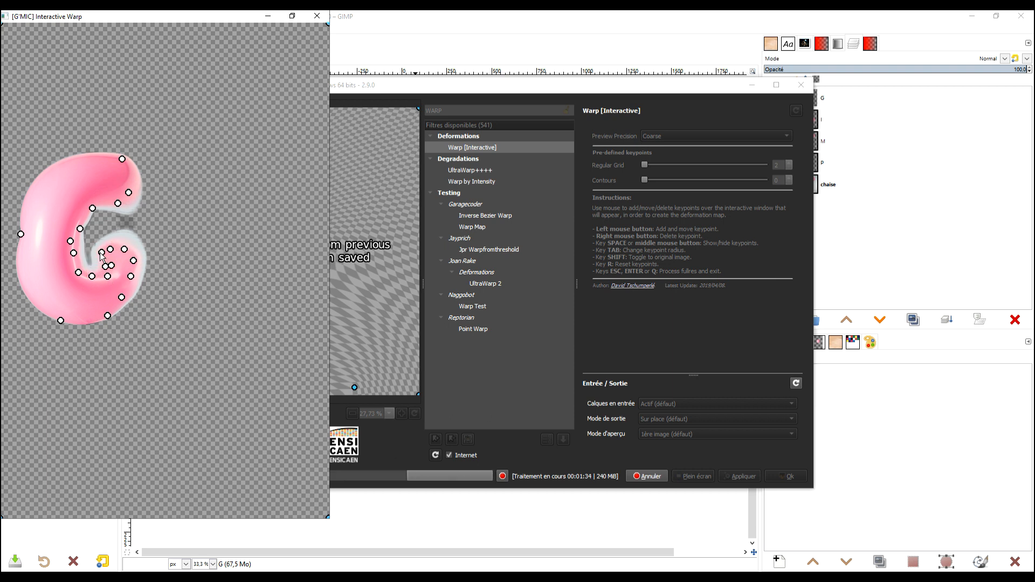
click(131, 242)
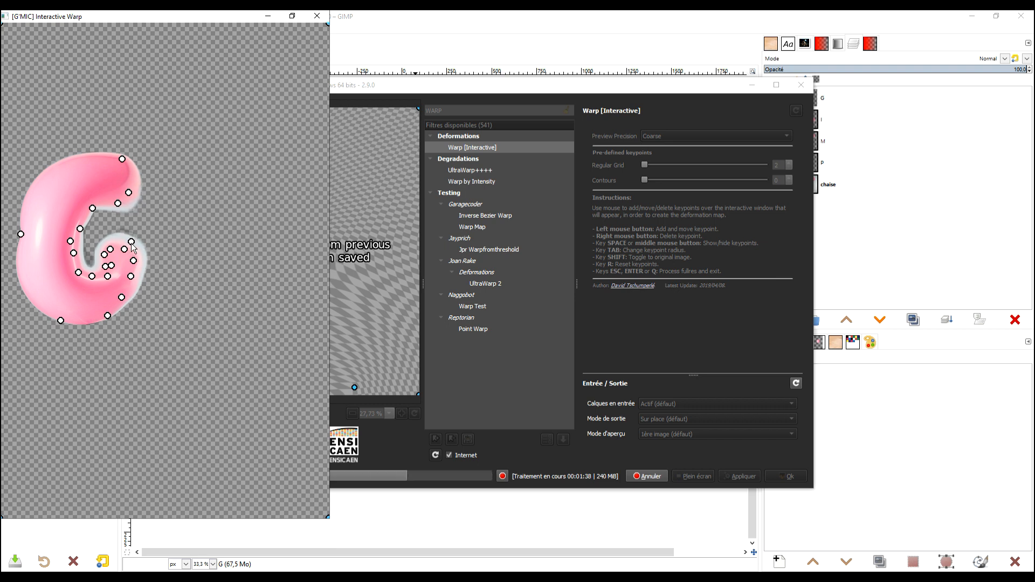
click(140, 254)
drag(140, 255, 138, 255)
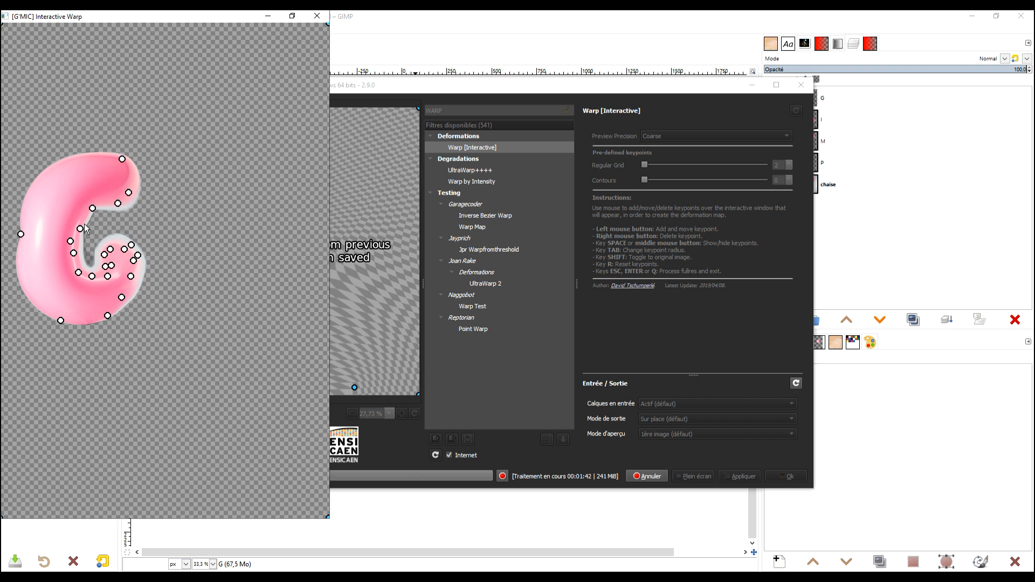
Round the inner curve of the G's opening and extend the lower arm's upper corner leftward as the crossbar.
drag(80, 229, 75, 224)
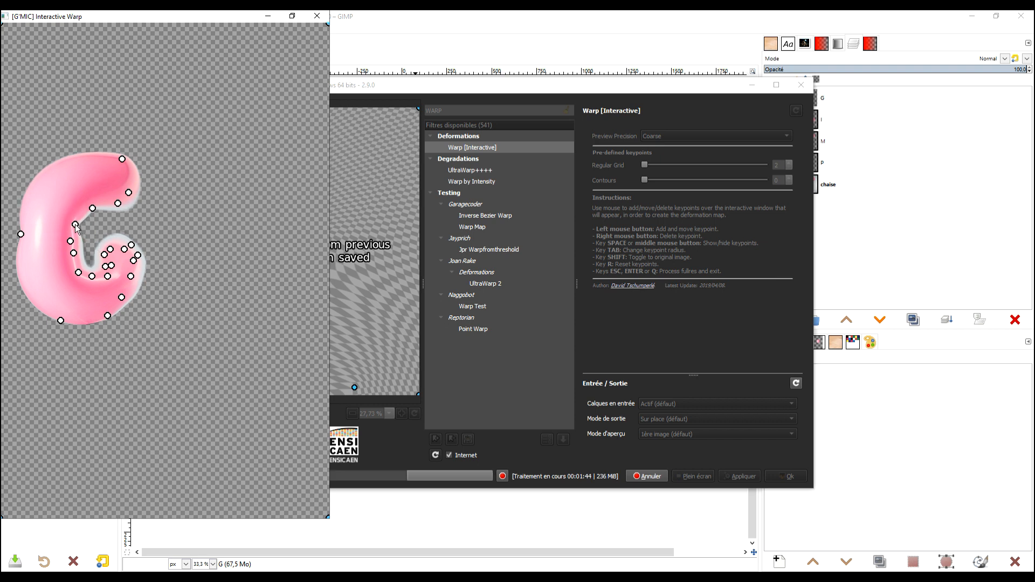
click(84, 219)
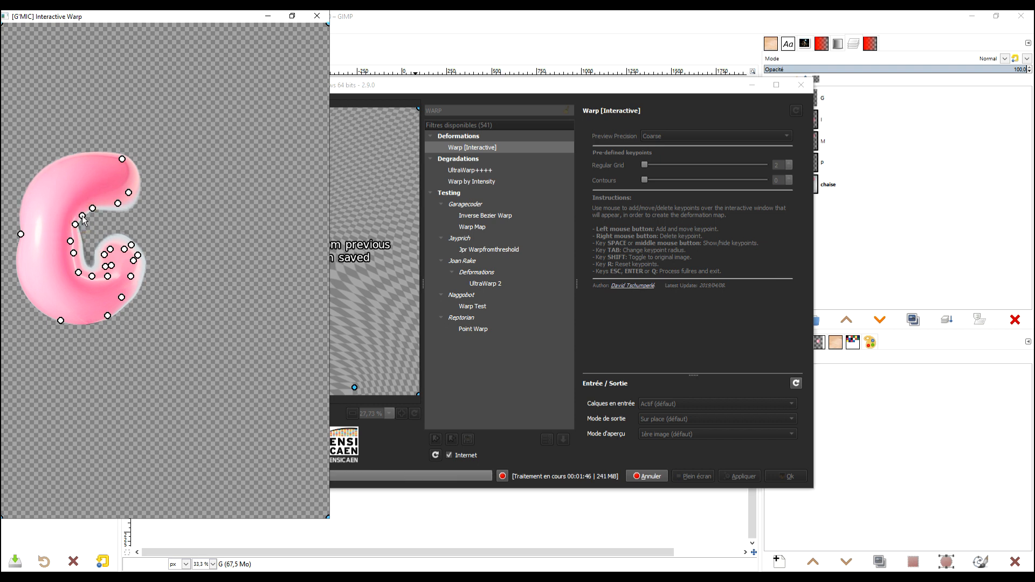
click(75, 237)
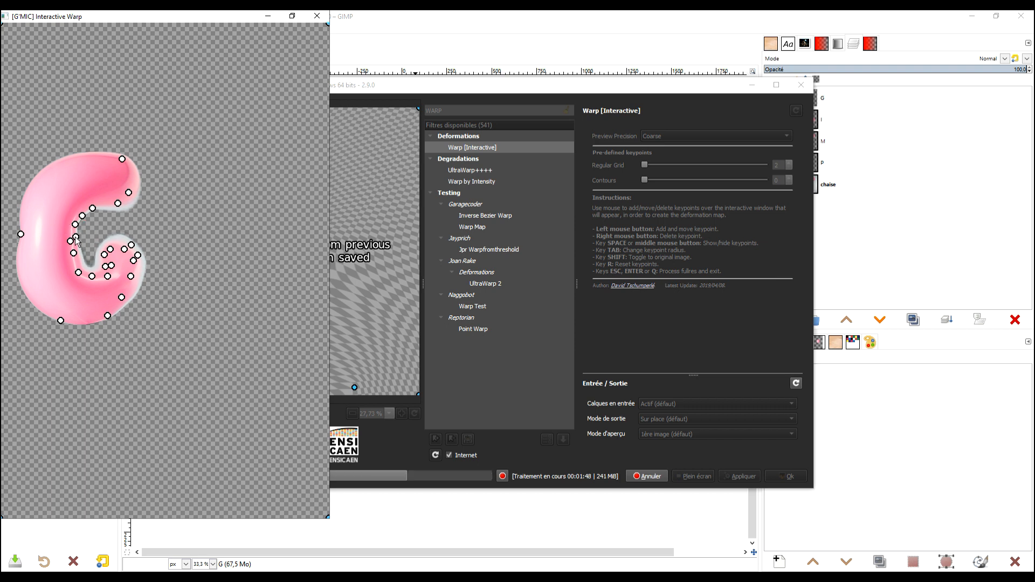
drag(74, 235, 74, 259)
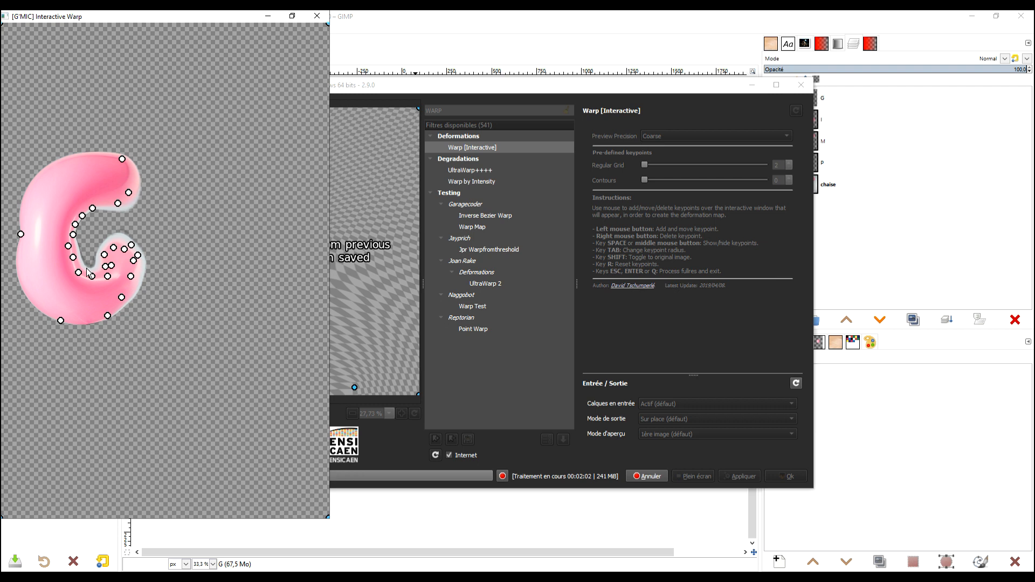
click(103, 241)
drag(103, 241, 100, 246)
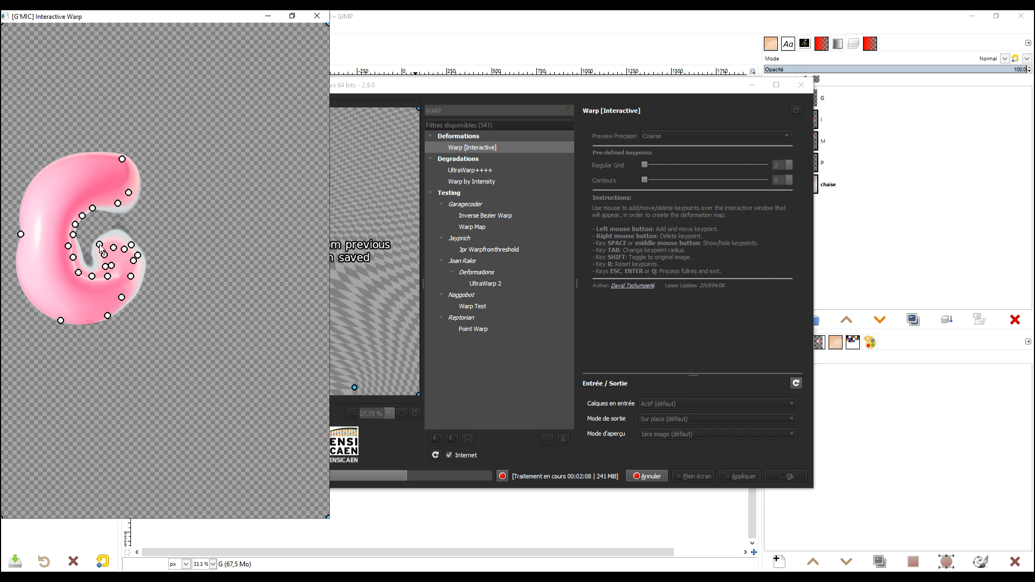
Bulge the G's outer left edge outward and pin its lower left outline.
drag(20, 234, 22, 220)
click(17, 222)
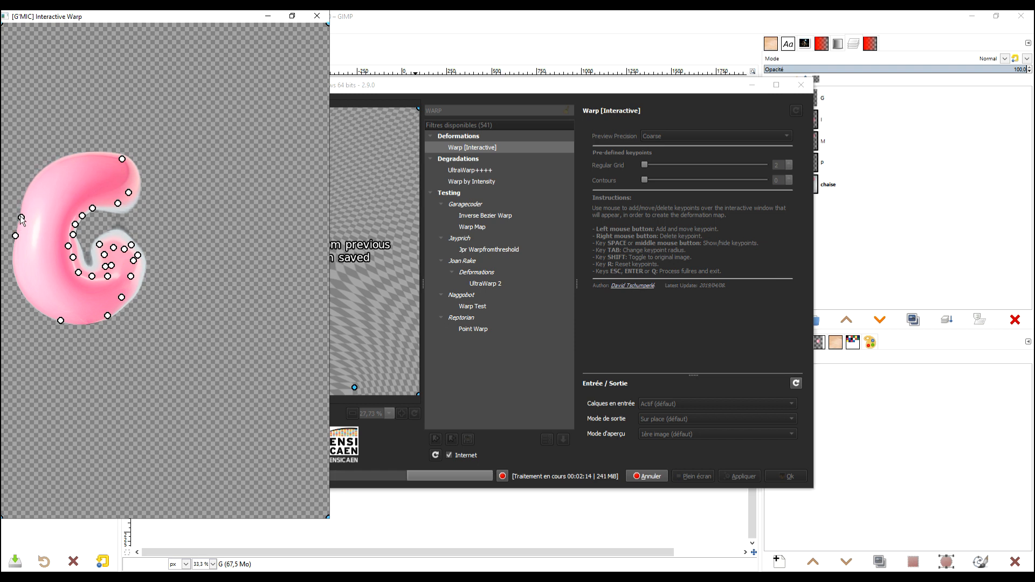
click(19, 283)
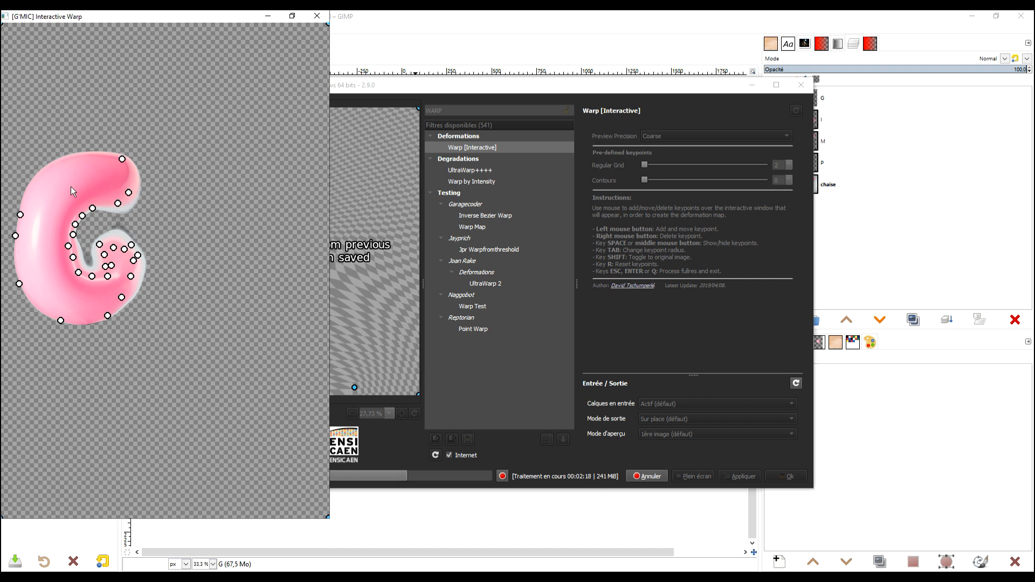
Widen the inner curve of the G's opening and refine the lower arm's inner edge below the crossbar.
mouse_move(73, 235)
mouse_down()
mouse_move(75, 222)
mouse_move(69, 236)
mouse_up()
click(68, 248)
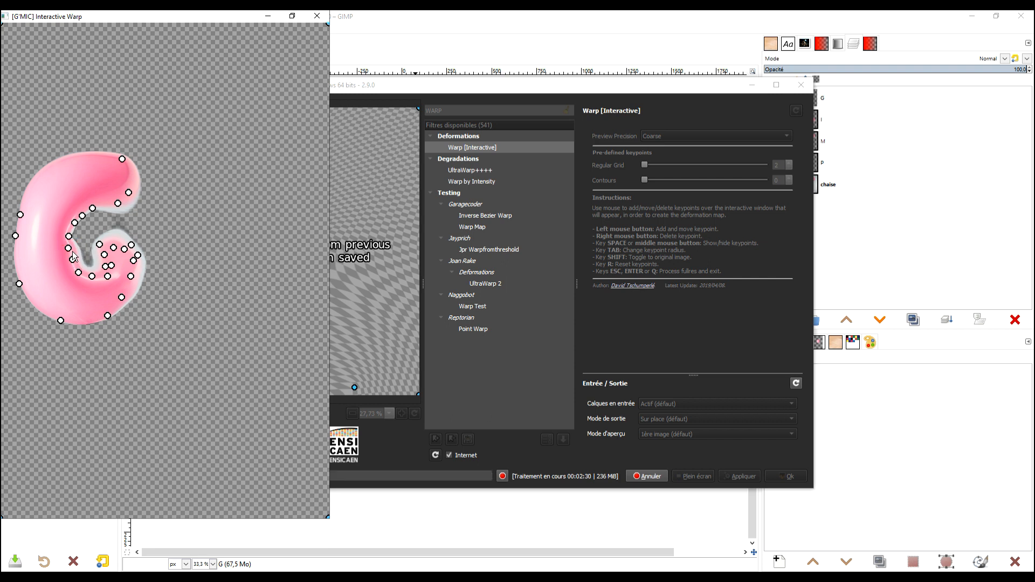
drag(69, 249, 65, 251)
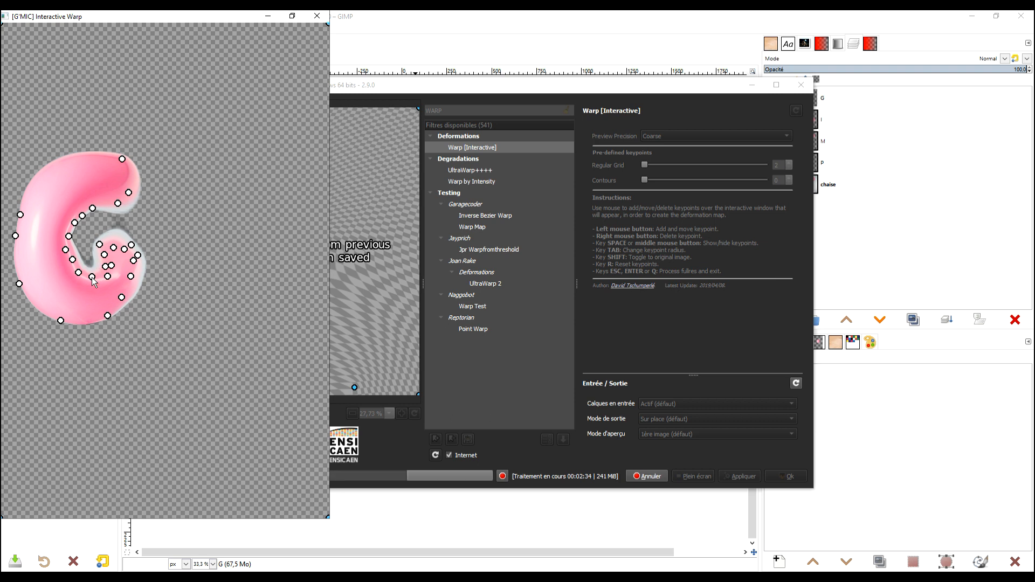
drag(78, 274, 82, 273)
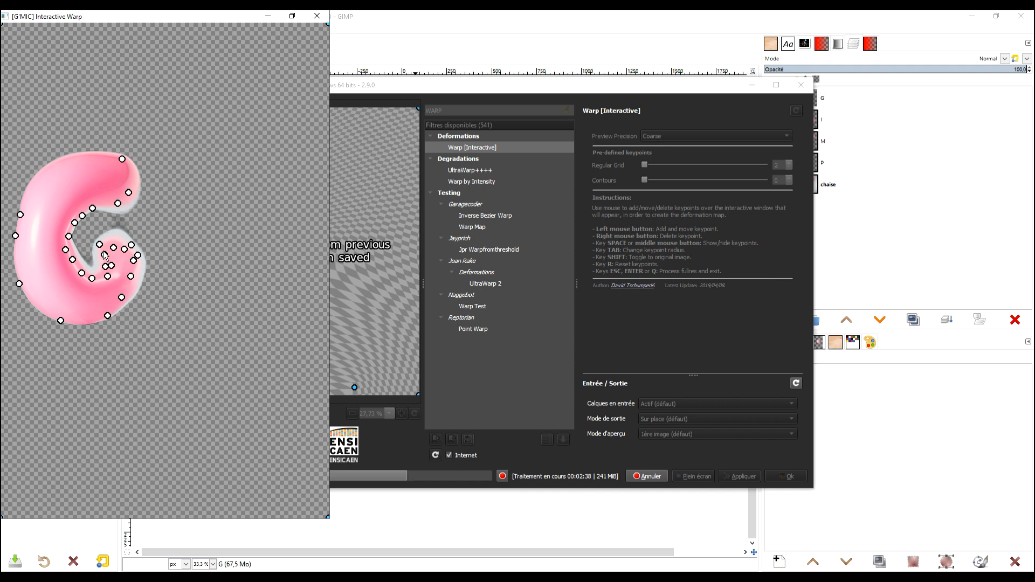
click(96, 258)
drag(96, 258, 103, 263)
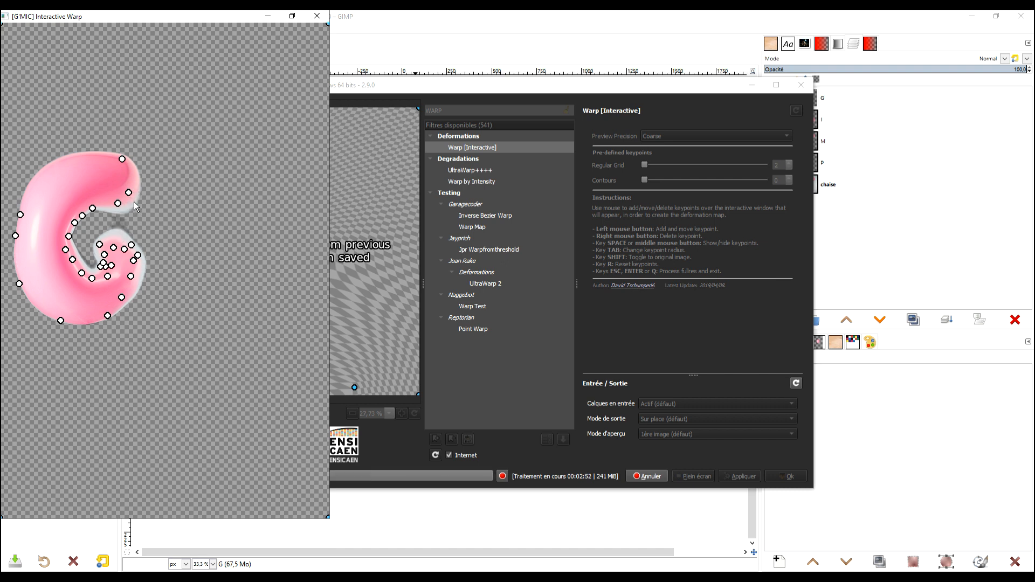
Pin the upper arm's rounded end and slightly flatten the top of the lower arm.
drag(136, 183, 136, 181)
click(128, 204)
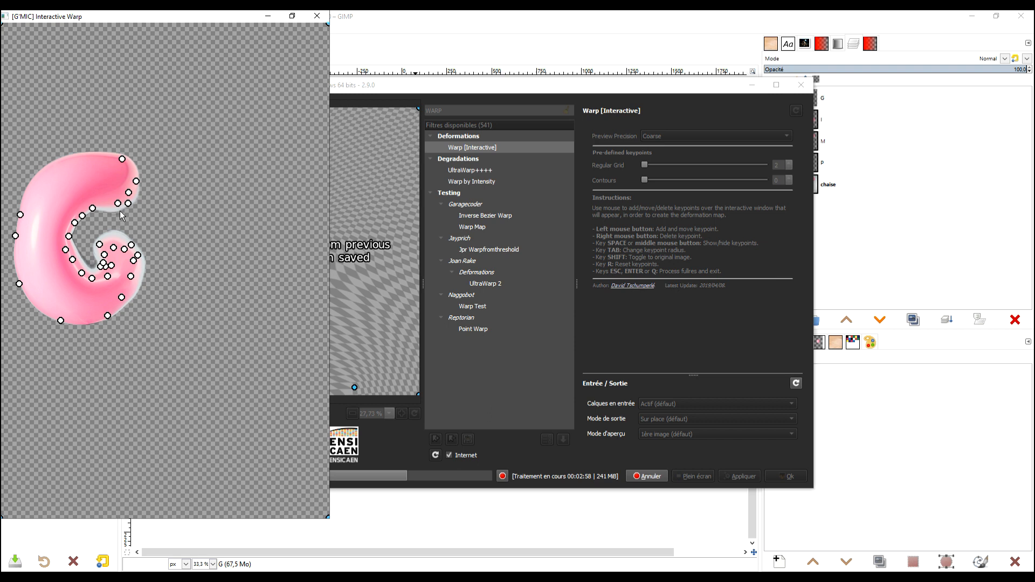
click(120, 241)
drag(120, 240, 122, 243)
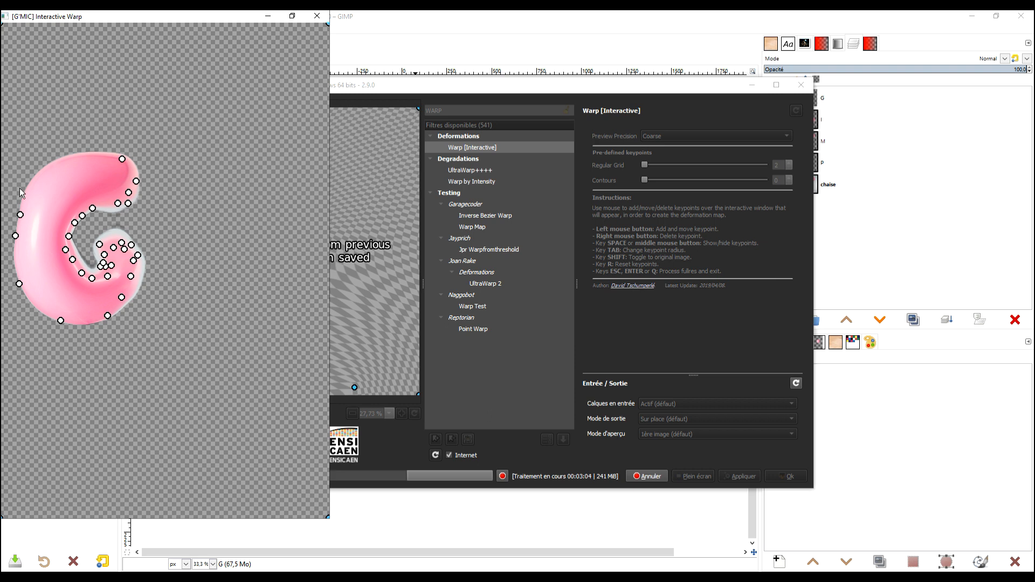
Pin the G's outer left outline and bulge its bottom and lower right edges outward.
click(43, 177)
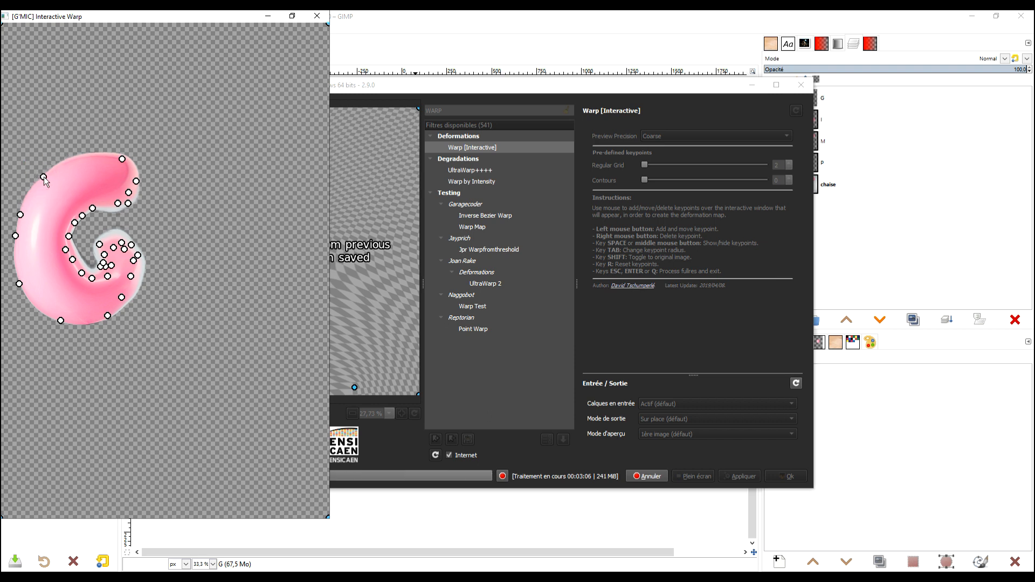
click(17, 269)
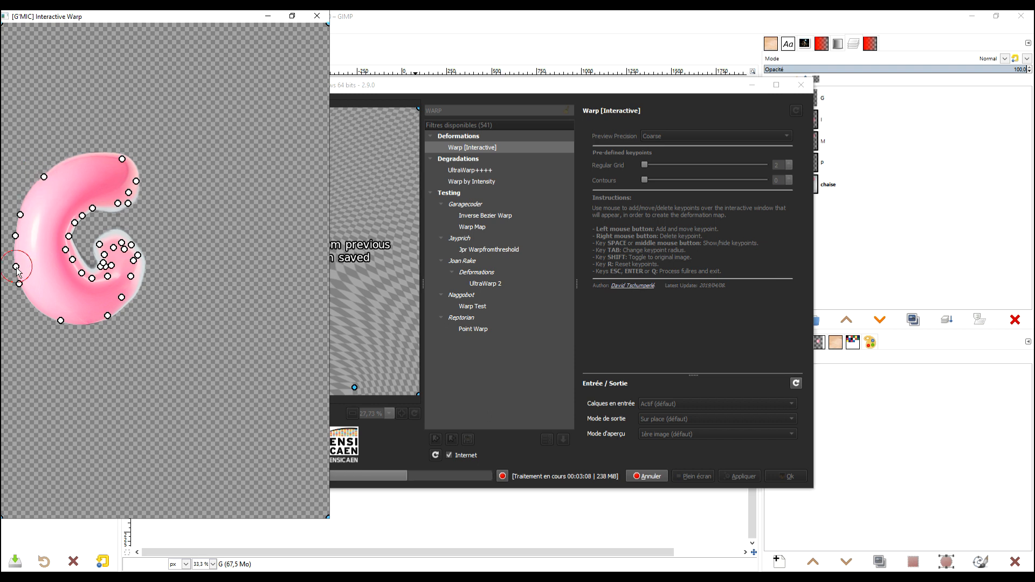
drag(18, 269, 22, 289)
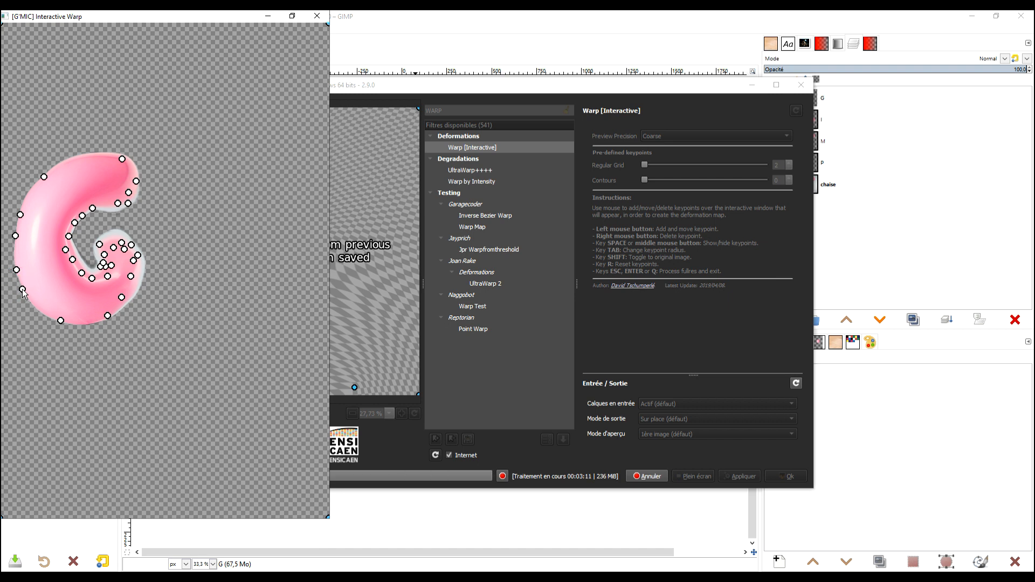
drag(139, 289, 145, 284)
click(76, 323)
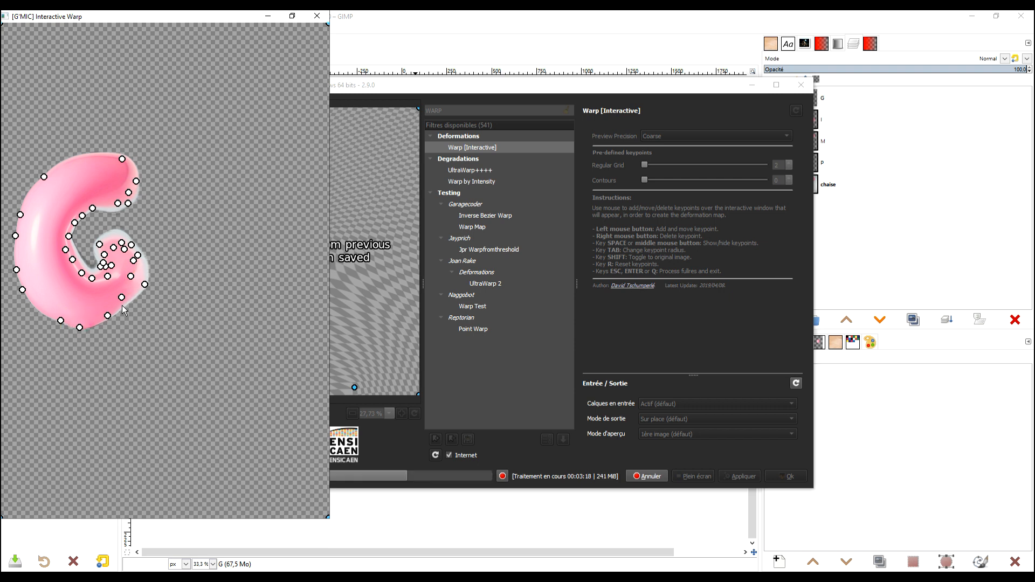
click(148, 269)
click(123, 305)
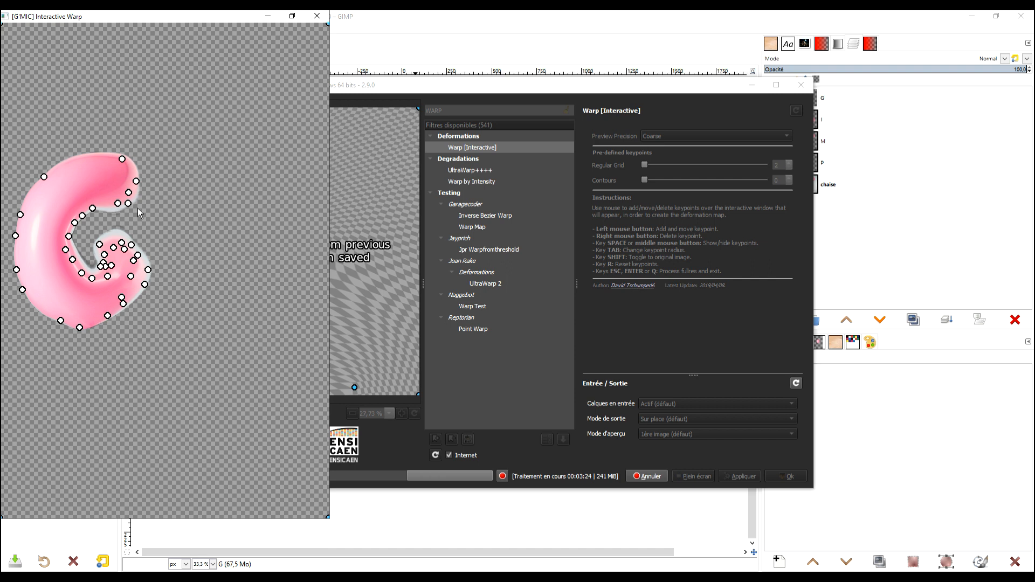
Pull the end of the G's upper arm inward and round its lower corner.
mouse_move(127, 201)
mouse_down()
mouse_move(114, 203)
mouse_move(127, 191)
mouse_up()
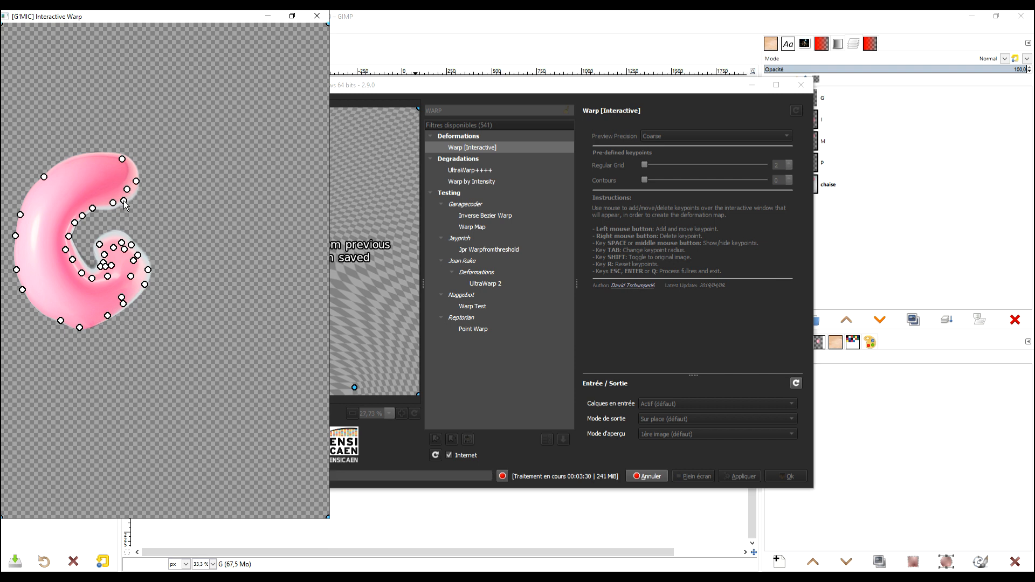
drag(136, 181, 132, 189)
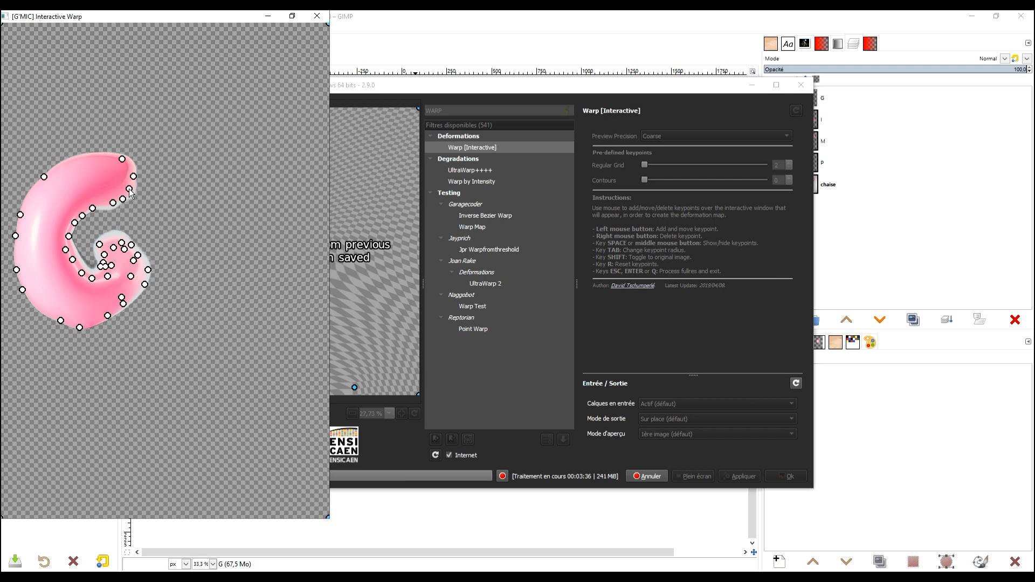
drag(112, 203, 123, 198)
drag(133, 176, 118, 196)
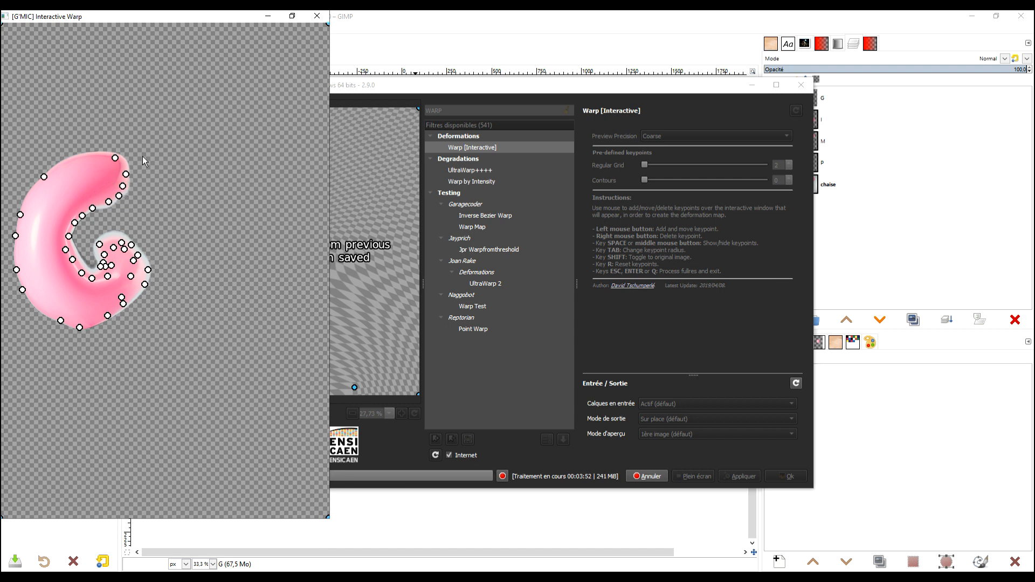
Pin the G's remaining left outline, smooth its lower right and leftmost curves, and apply the warp.
click(29, 197)
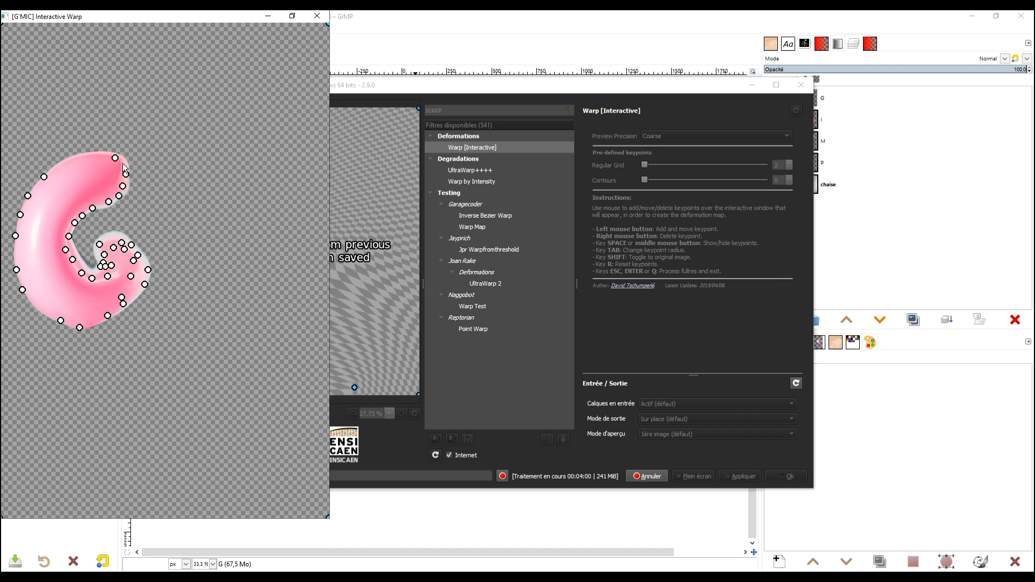
click(38, 309)
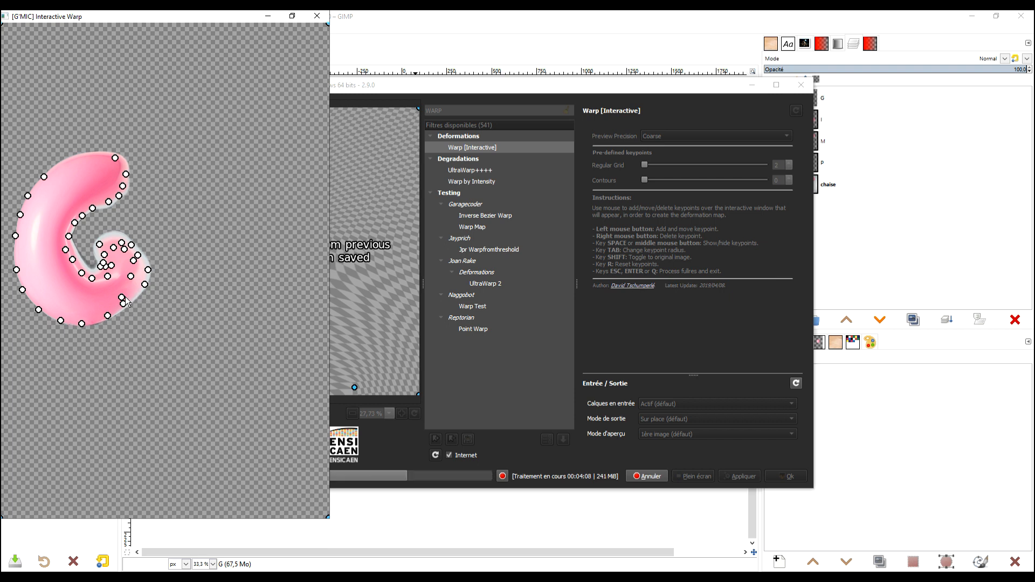
drag(122, 298, 127, 292)
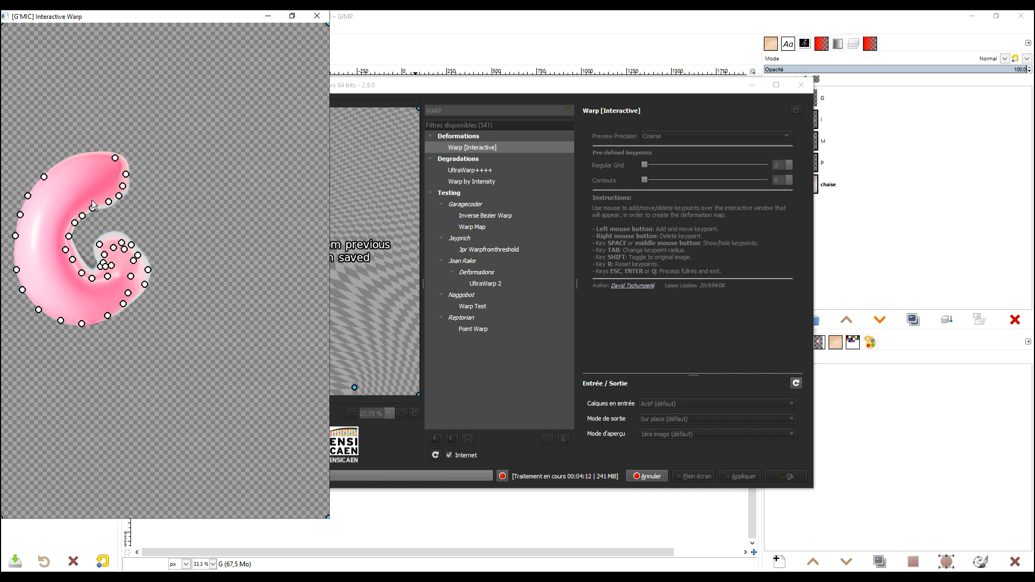
drag(15, 236, 12, 241)
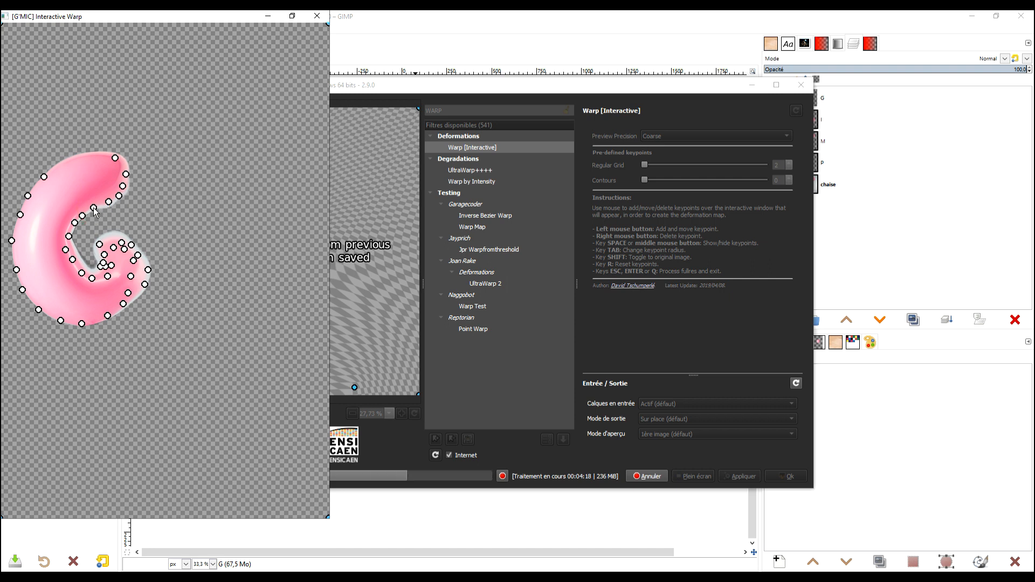
drag(125, 174, 128, 171)
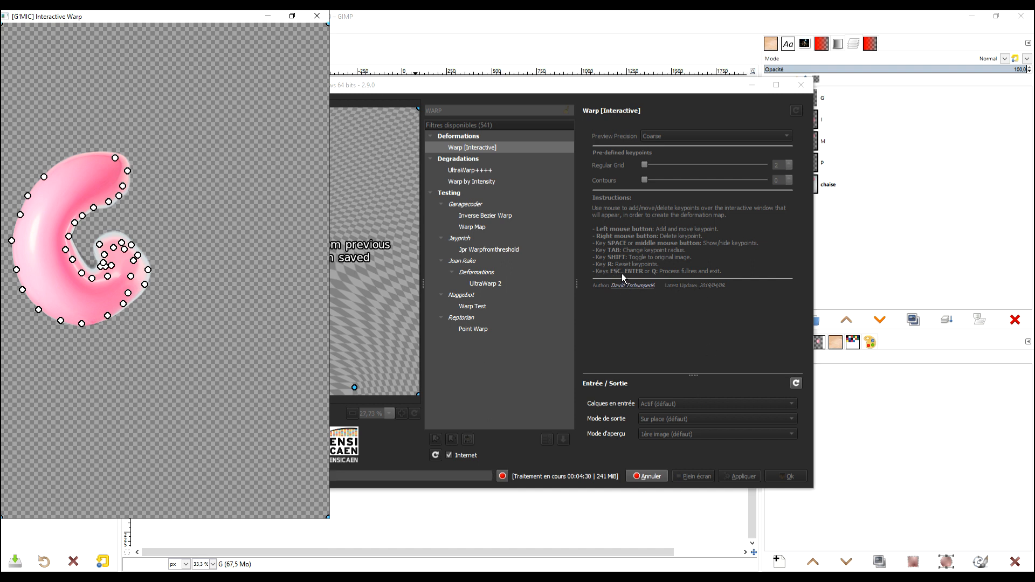
key(Return)
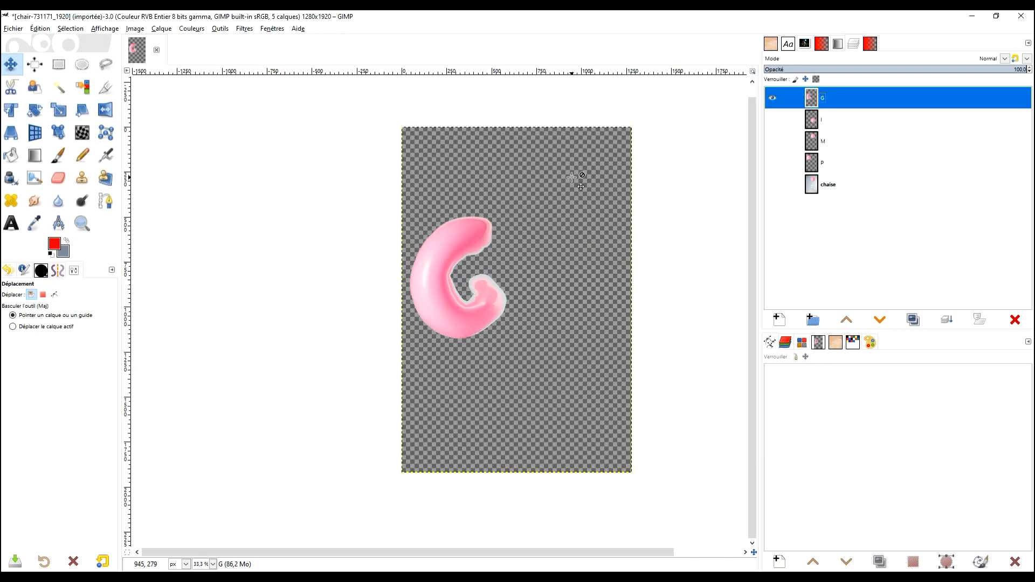
Show layer I instead of G, move its balloon toward the canvas centre and expand the layer to the image size.
click(772, 98)
click(773, 119)
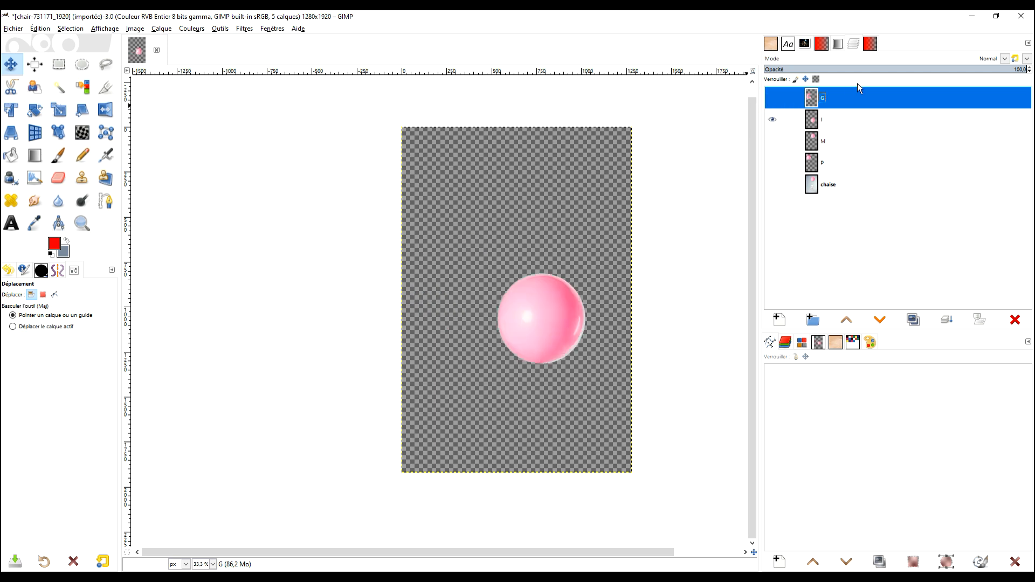
click(13, 64)
drag(530, 312, 501, 276)
right_click(814, 121)
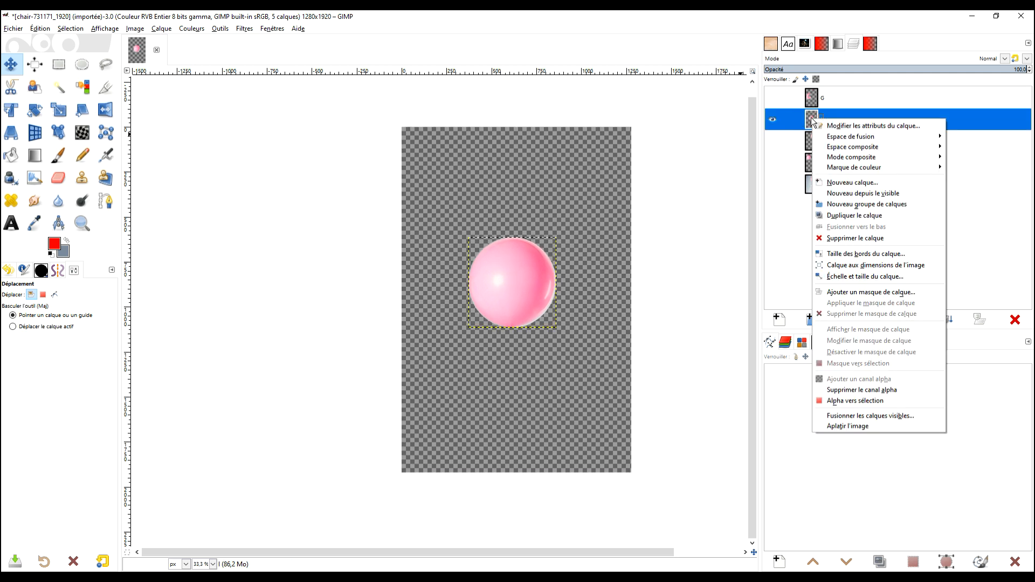
click(894, 266)
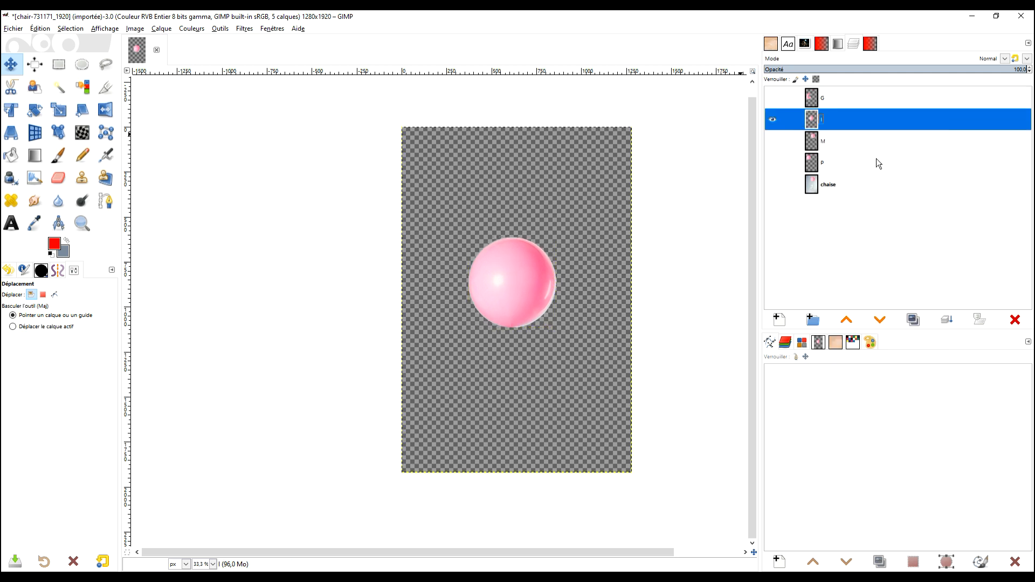
Start G'MIC's interactive warp on layer I with the saved keypoints reset and the warp window enlarged.
click(245, 29)
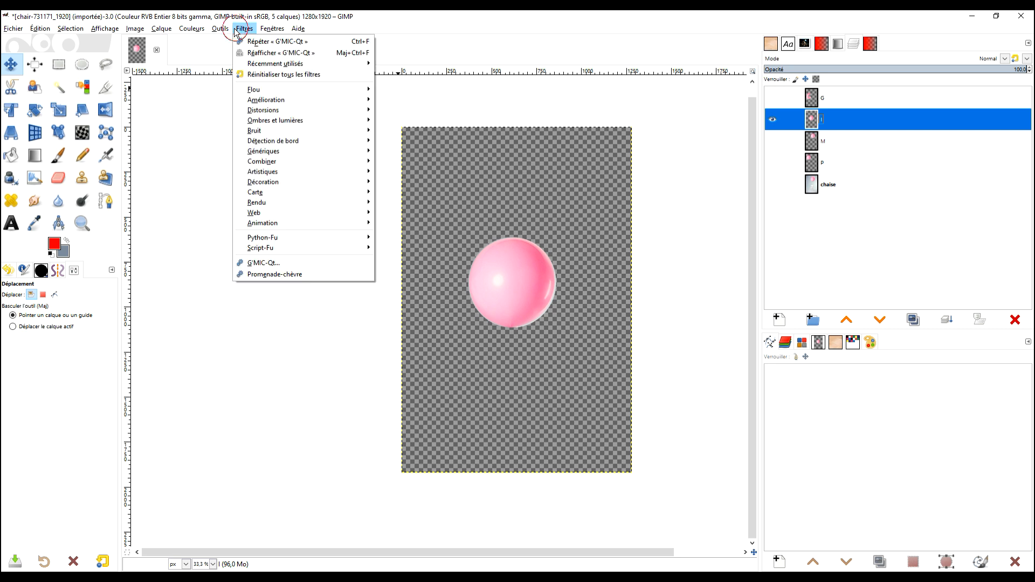
click(273, 262)
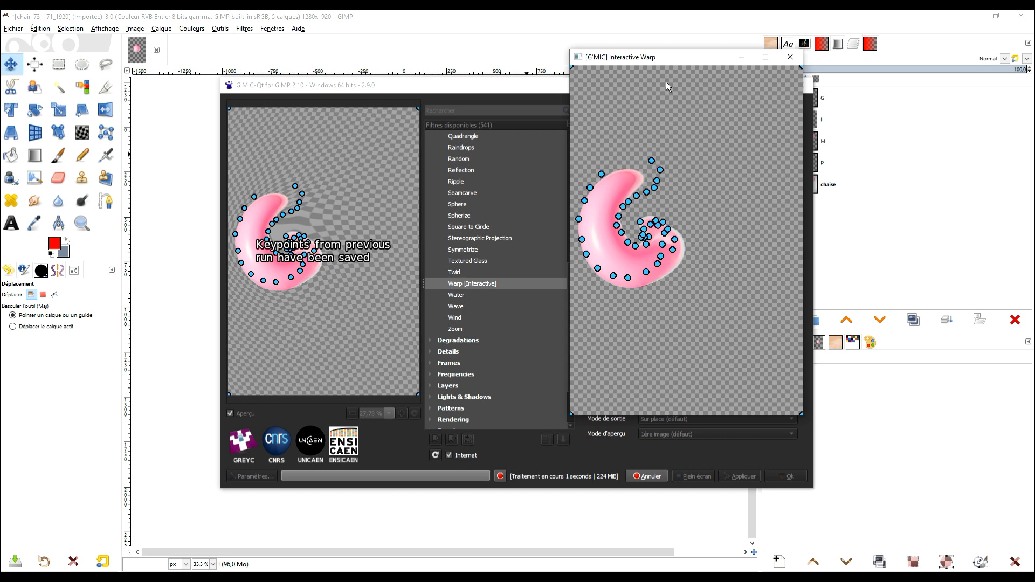
key(r)
click(529, 63)
drag(219, 249, 183, 249)
drag(82, 253, 125, 253)
drag(118, 212, 124, 213)
drag(122, 292, 184, 291)
drag(185, 216, 185, 213)
drag(135, 193, 182, 184)
drag(151, 181, 151, 171)
drag(123, 232, 129, 231)
drag(187, 231, 191, 215)
key(r)
Narrow the balloon on layer I into a vertical stem and pinch a neck below its rounded head.
drag(99, 218, 138, 220)
drag(207, 275, 199, 287)
drag(123, 265, 135, 288)
drag(199, 286, 193, 293)
drag(198, 255, 186, 254)
drag(134, 250, 179, 243)
drag(145, 251, 176, 242)
drag(135, 287, 137, 295)
drag(193, 293, 193, 295)
Stretch the I's stem downward, even out its sides and base, and apply the warp.
drag(133, 319, 192, 326)
drag(193, 296, 190, 294)
click(191, 315)
drag(192, 325, 189, 330)
drag(191, 216, 176, 243)
click(186, 267)
drag(189, 330, 187, 335)
drag(135, 324, 137, 331)
click(136, 316)
key(Return)
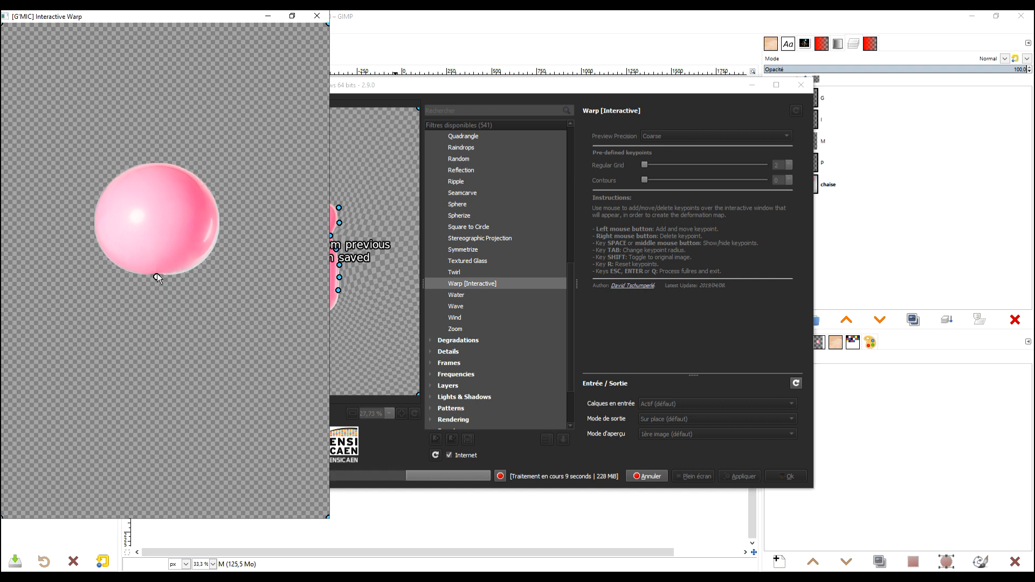
Warp the balloon on layer M with a top centre notch, two raised humps and two lowered legs.
drag(157, 275, 158, 266)
drag(156, 165, 156, 184)
drag(120, 177, 117, 167)
drag(191, 175, 194, 163)
drag(119, 265, 114, 289)
drag(192, 267, 200, 293)
Carve the M's underside between the legs around a central point and delete the stray keypoints.
click(131, 258)
click(142, 269)
drag(142, 269, 141, 271)
click(124, 276)
drag(114, 288, 100, 298)
click(151, 272)
drag(158, 266, 163, 271)
mouse_move(189, 276)
mouse_down()
mouse_move(195, 262)
mouse_move(206, 275)
mouse_up()
right_click(205, 275)
drag(113, 291, 123, 296)
right_click(141, 271)
Shape the inner edges of both M legs and push out the left leg's outer edge.
drag(150, 272, 124, 270)
click(190, 293)
drag(199, 294, 162, 265)
drag(149, 276, 173, 281)
click(142, 267)
drag(190, 293, 176, 284)
click(127, 284)
drag(91, 275, 86, 276)
Refine the peaks on both sides of the M's central point and the inner leg outlines.
drag(192, 295, 191, 296)
drag(150, 277, 141, 263)
drag(124, 271, 123, 268)
drag(127, 284, 122, 282)
drag(122, 296, 126, 270)
click(176, 274)
drag(132, 258, 132, 261)
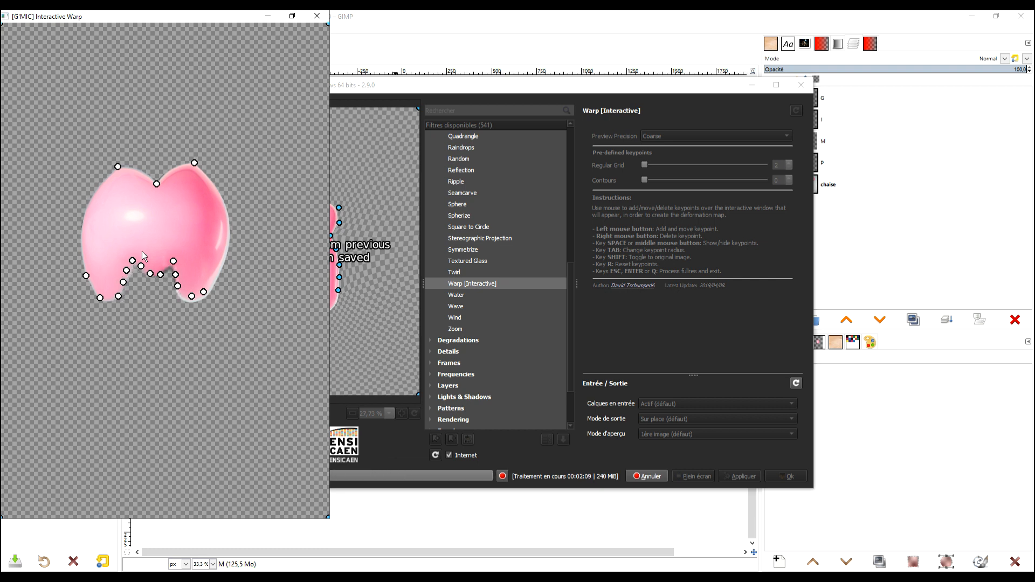
Round the feet and lower outer edges of the M's legs and pin its upper right shoulder.
drag(92, 288, 87, 293)
drag(118, 296, 81, 274)
drag(106, 176, 214, 184)
click(165, 266)
drag(150, 274, 148, 274)
drag(229, 246, 216, 275)
drag(203, 292, 193, 297)
Smooth the M's outer sides and rounded top humps, and apply the warp.
click(83, 201)
drag(78, 245, 76, 245)
drag(104, 176, 99, 176)
drag(194, 162, 186, 166)
click(201, 174)
drag(225, 213, 222, 213)
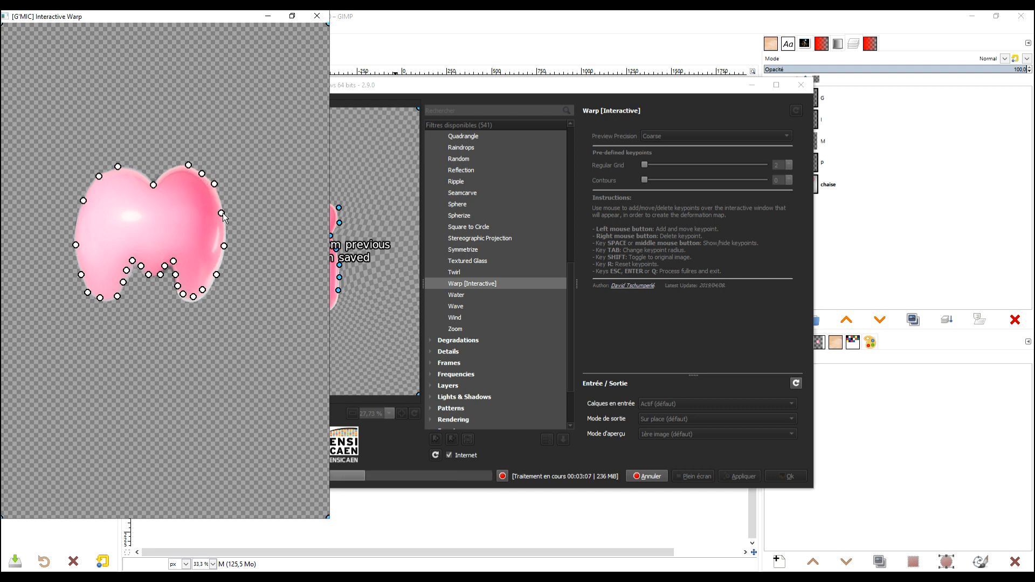
key(Return)
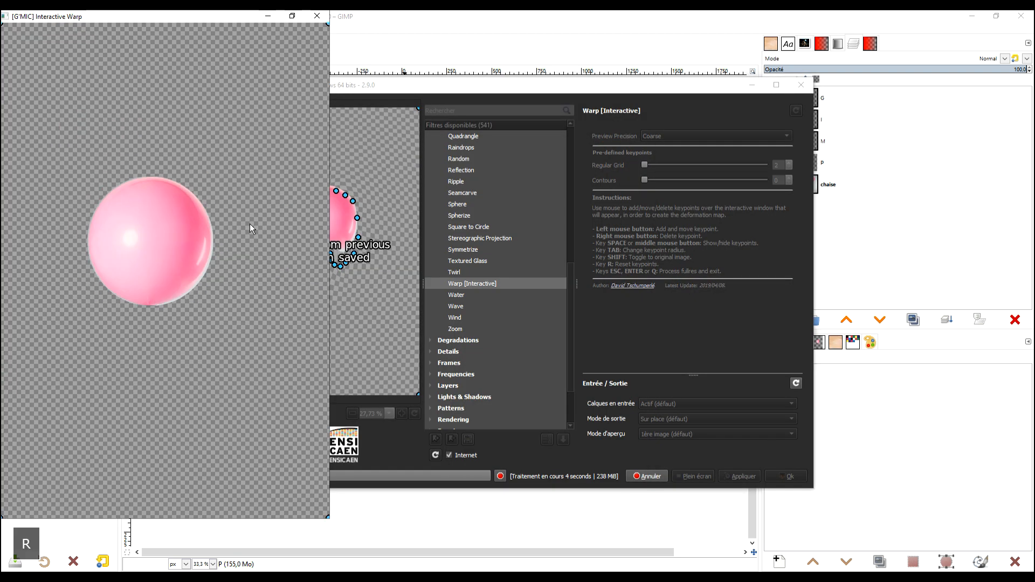
Warp the balloon on layer P by raising its rounded top and drawing in the lower right for the stem.
drag(124, 248, 115, 224)
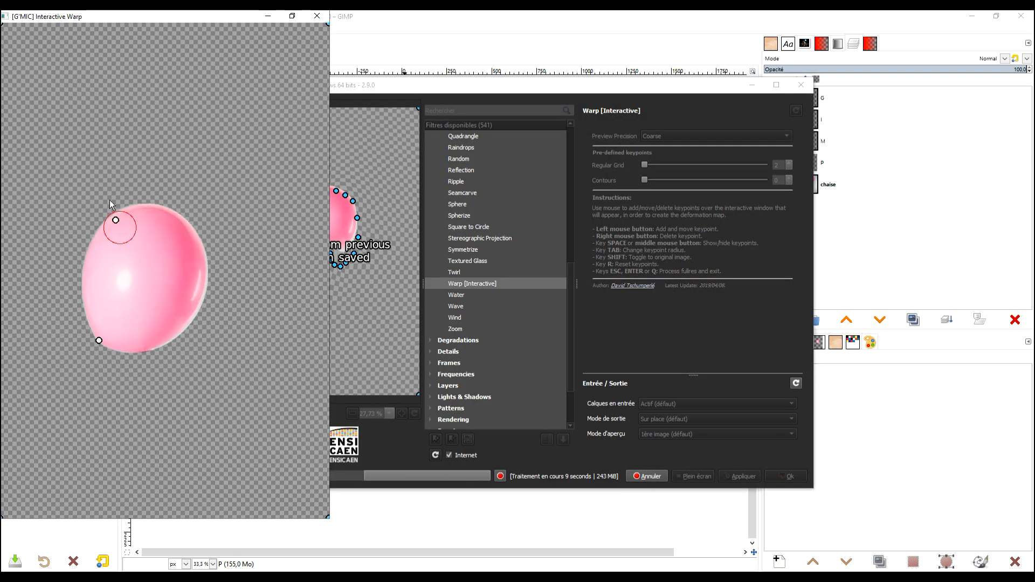
drag(212, 232, 191, 206)
drag(155, 320, 150, 328)
drag(181, 237, 187, 246)
click(125, 217)
click(140, 224)
click(151, 223)
click(148, 210)
drag(131, 208, 145, 193)
Round the P's bowl and narrow its stem along the right edge below the bowl.
click(191, 229)
drag(172, 252, 176, 257)
drag(190, 228, 195, 227)
drag(157, 299, 153, 300)
drag(150, 328, 146, 340)
drag(153, 300, 150, 301)
drag(159, 263, 151, 264)
drag(139, 223, 123, 196)
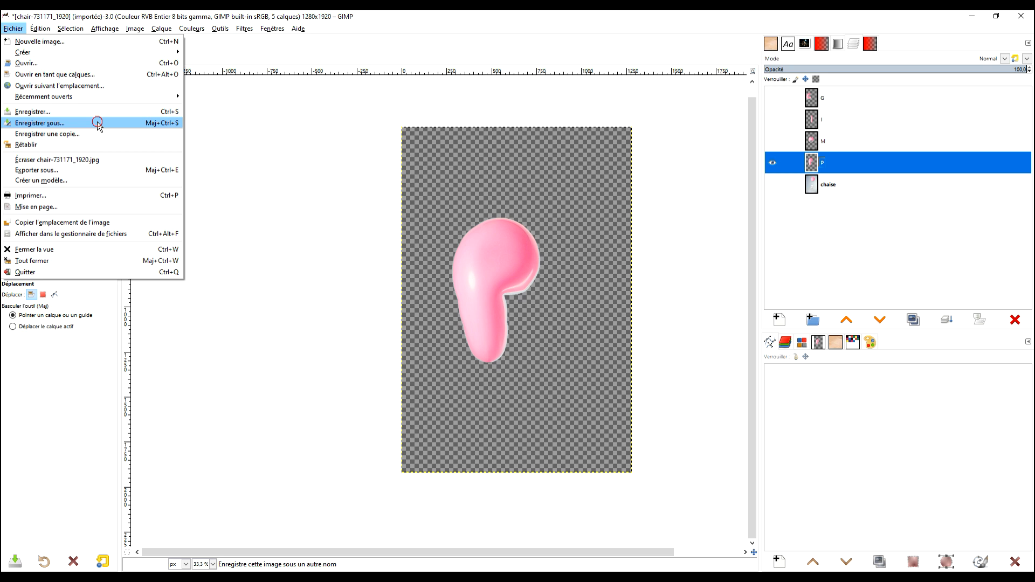
Save the image as BALLON GIMP.xcf in the ballon warp interactive folder.
click(97, 124)
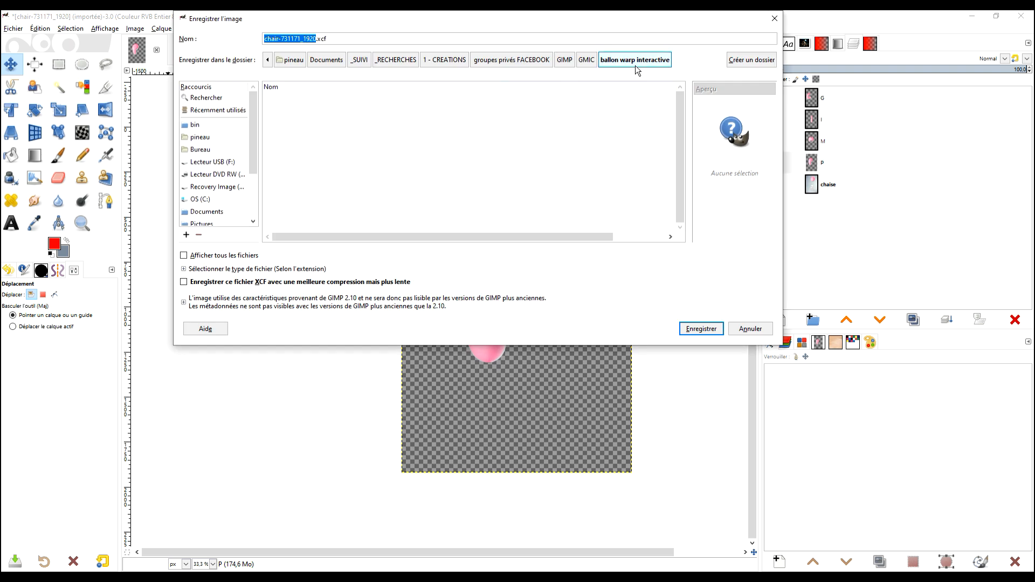
text(BALLON GIMP)
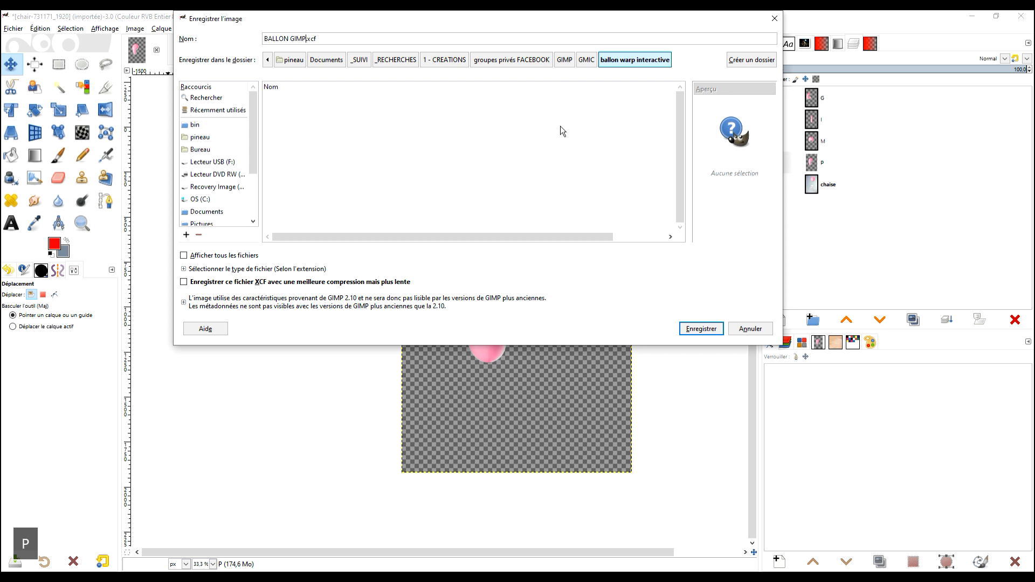
key(Return)
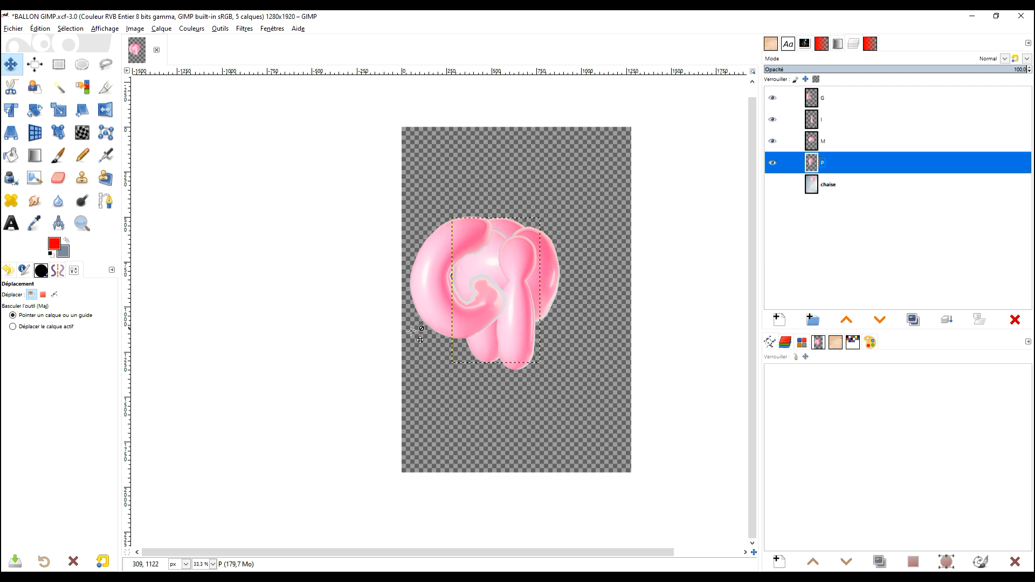
Reposition the balloon letters and unlink the G, I, M and P layers.
drag(584, 305, 600, 261)
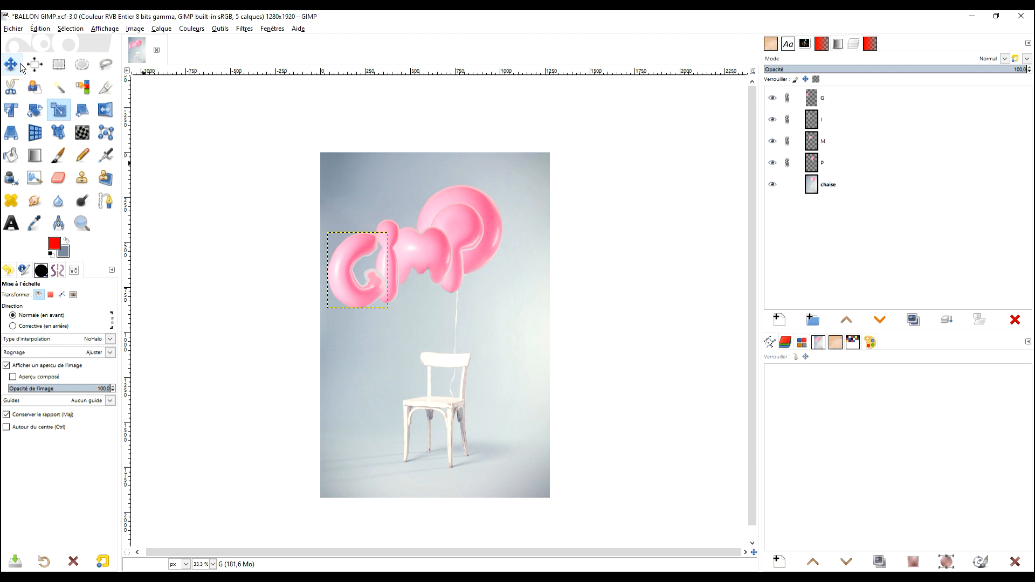
click(20, 63)
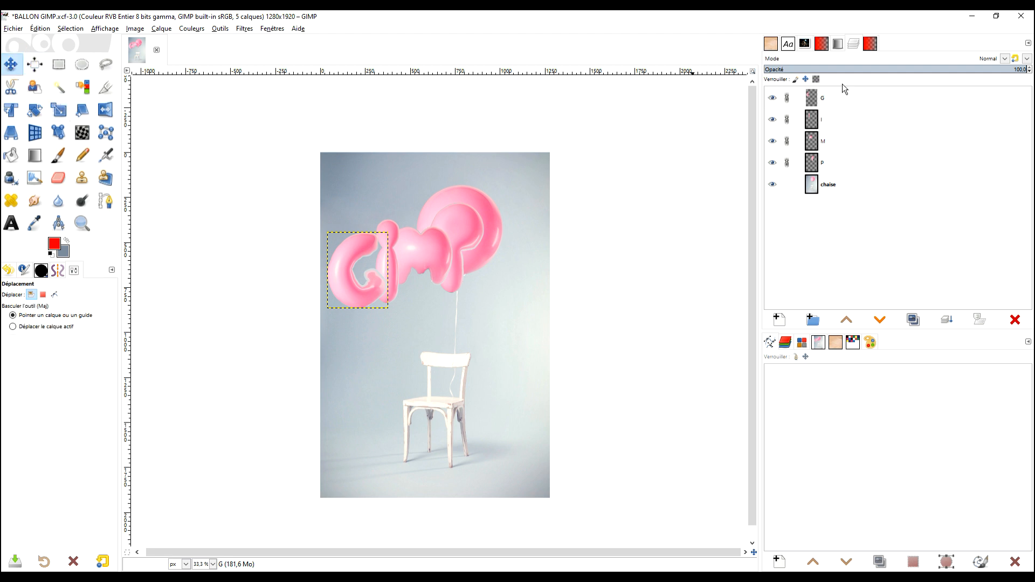
click(787, 100)
click(789, 125)
click(787, 141)
click(787, 163)
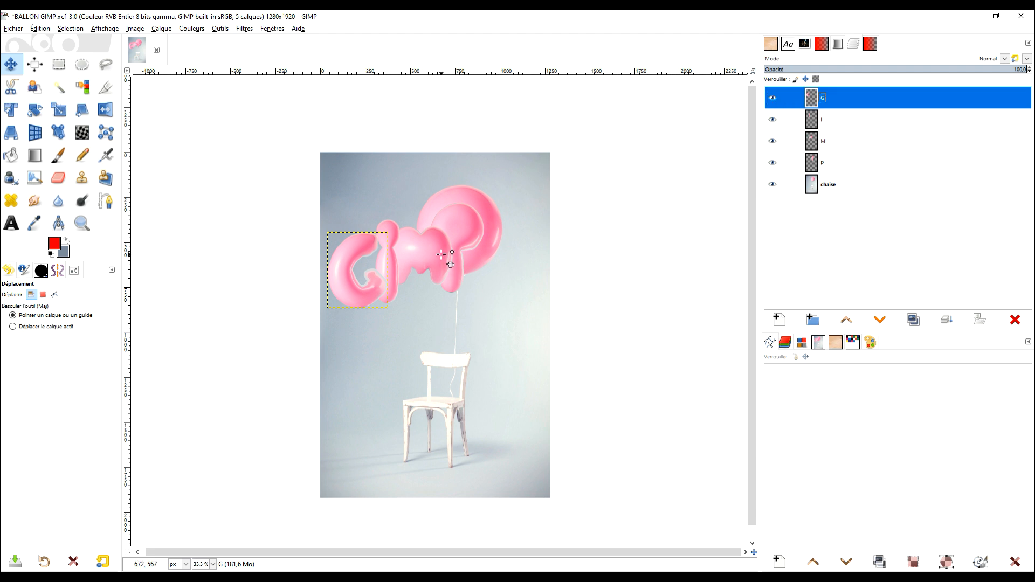
Spread the P, M, I and G balloons side by side above the chair to spell GIMP.
click(495, 217)
drag(462, 223, 513, 224)
drag(439, 248, 475, 251)
drag(395, 257, 423, 246)
drag(357, 260, 370, 244)
drag(501, 249, 503, 246)
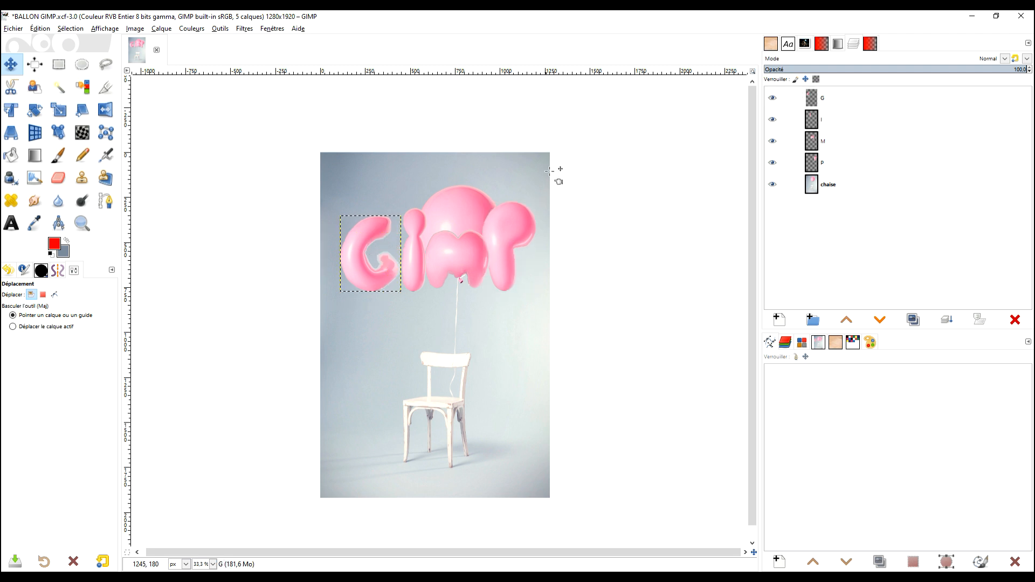
Duplicate the chaise layer and rename the copy sans le ballon.
click(817, 197)
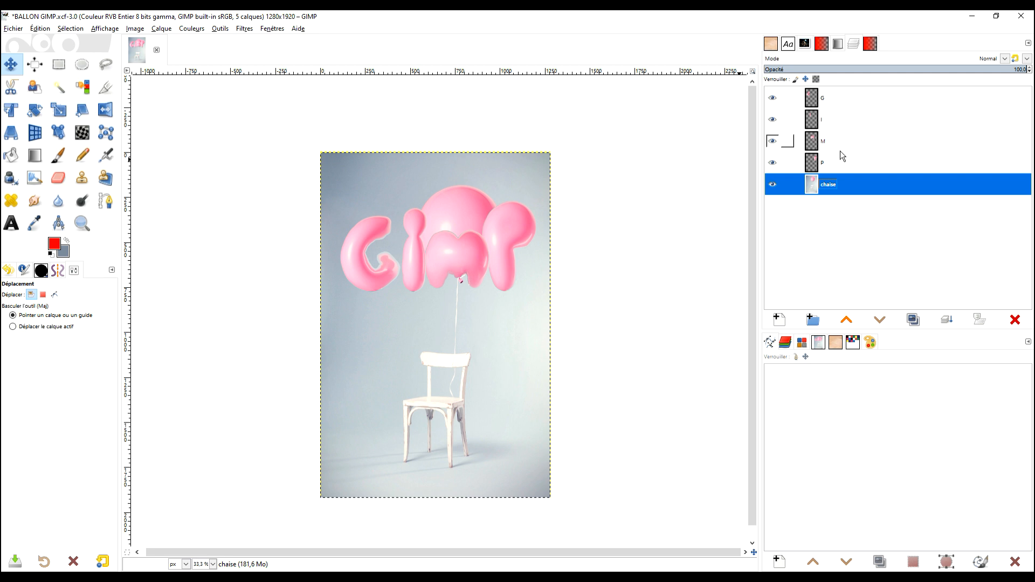
click(913, 319)
double_click(834, 185)
text(ARRI)
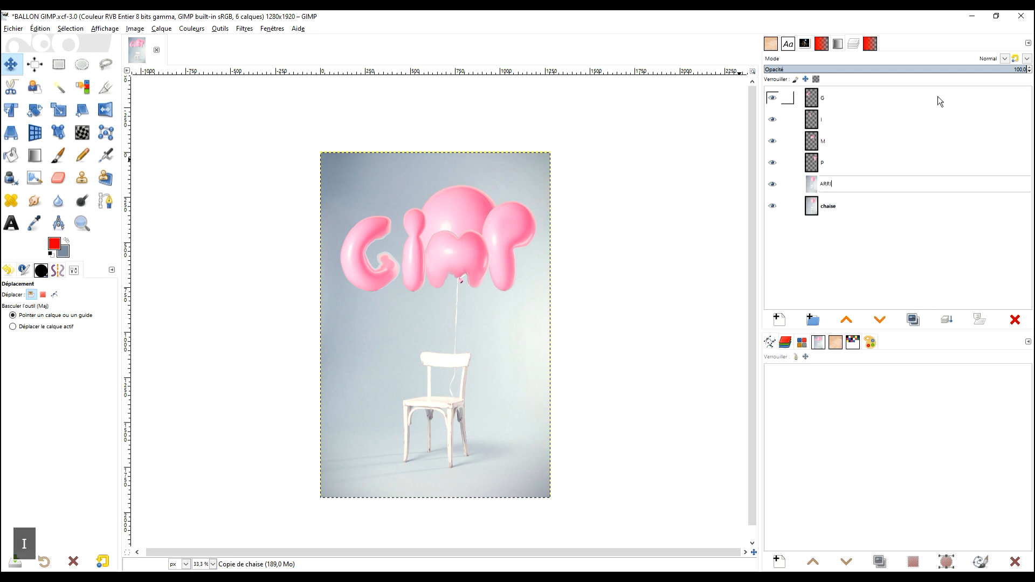
text(7RE PLAN)
key(BackSpace)
key(BackSpace)
key(BackSpace)
key(BackSpace)
key(BackSpace)
key(BackSpace)
key(BackSpace)
key(BackSpace)
key(BackSpace)
key(BackSpace)
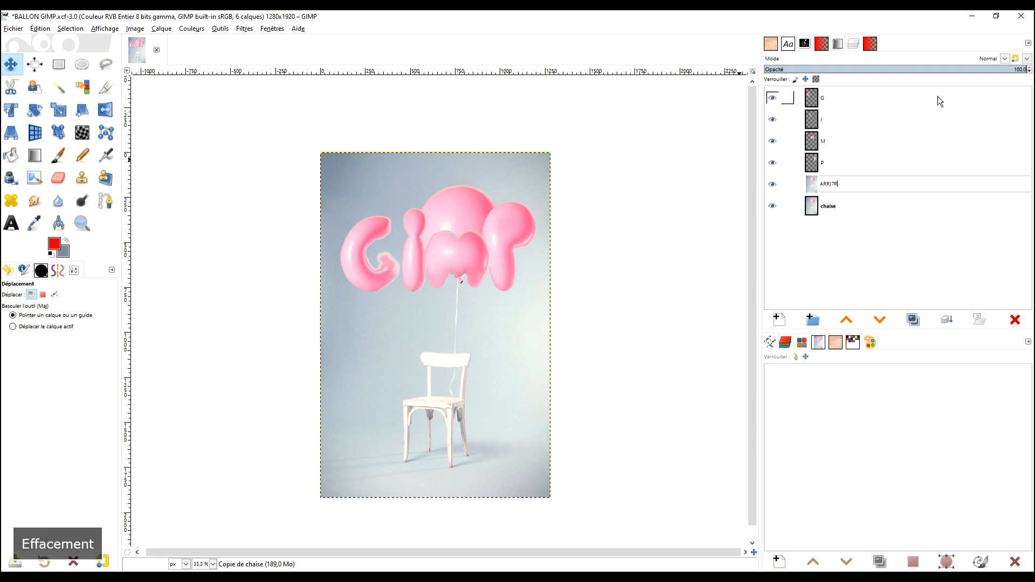
key(BackSpace)
key(BackSpace)
key(Caps_Lock)
text(sans)
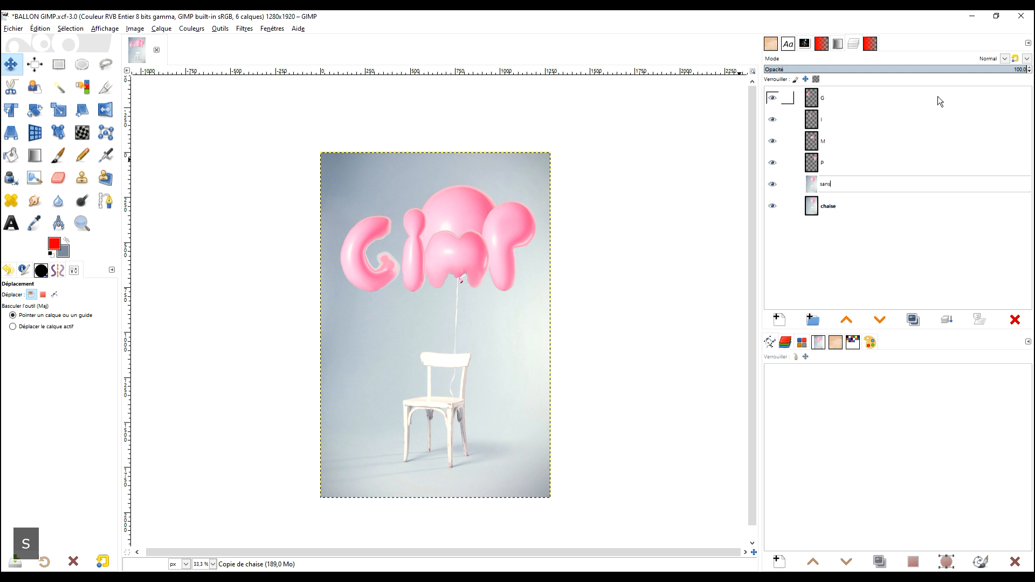
text( le ballon)
key(Return)
Raise the sans le ballon layer to the top of the stack and select a rectangle covering the photo's area above the balloon's knot.
click(53, 63)
drag(293, 126, 657, 277)
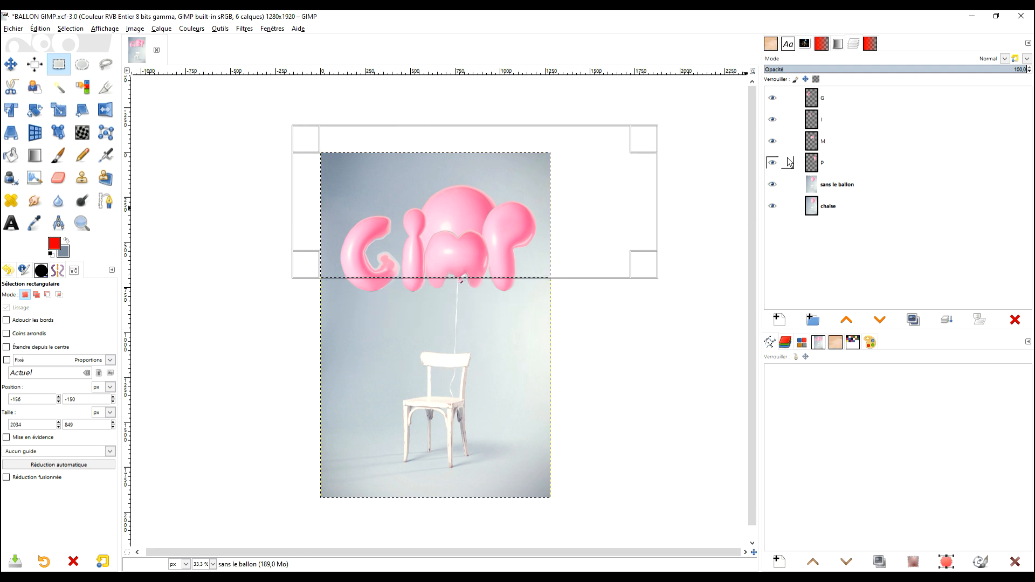
drag(780, 183, 841, 97)
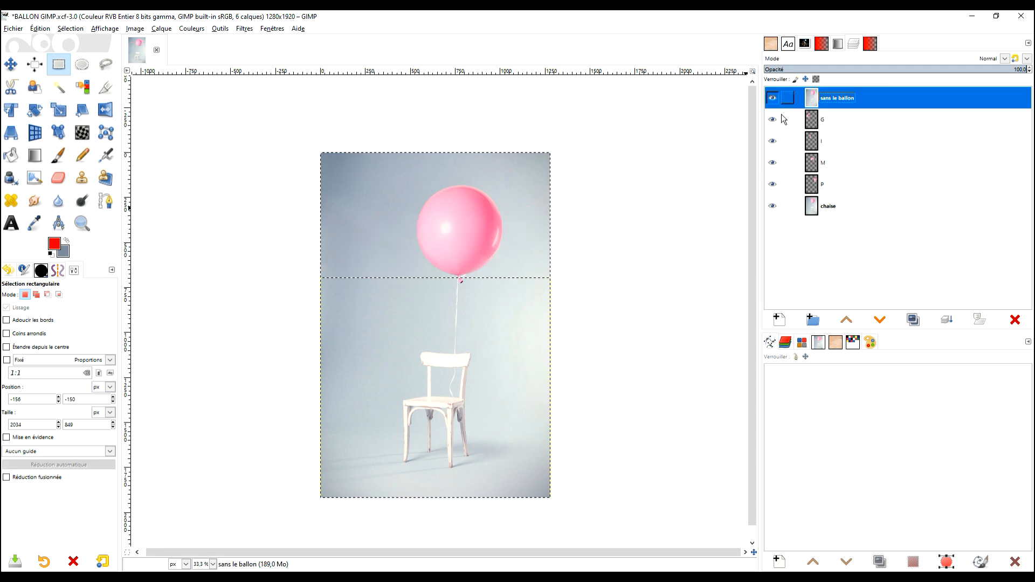
scroll(462, 285, up, 3)
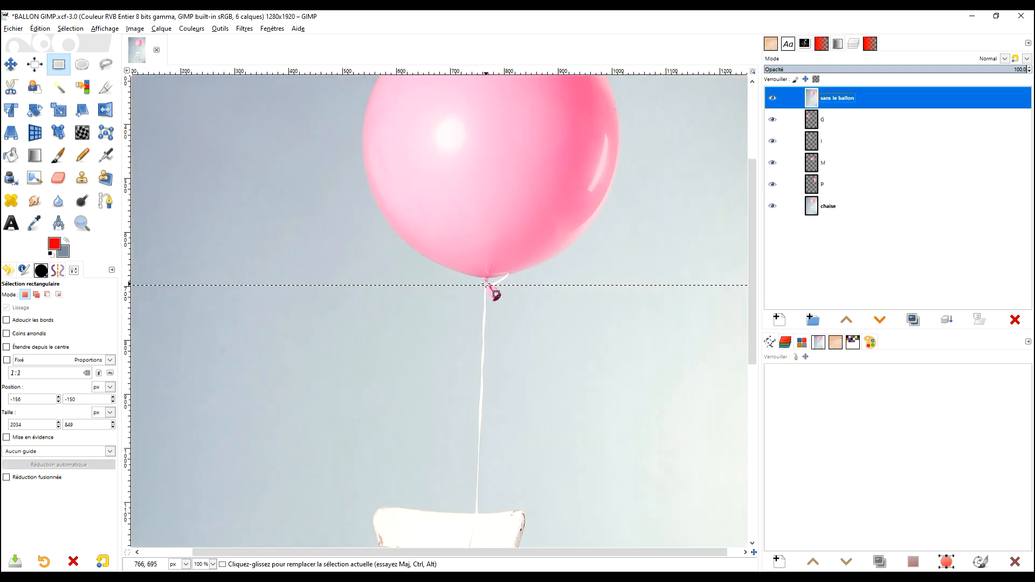
scroll(508, 288, down, 2)
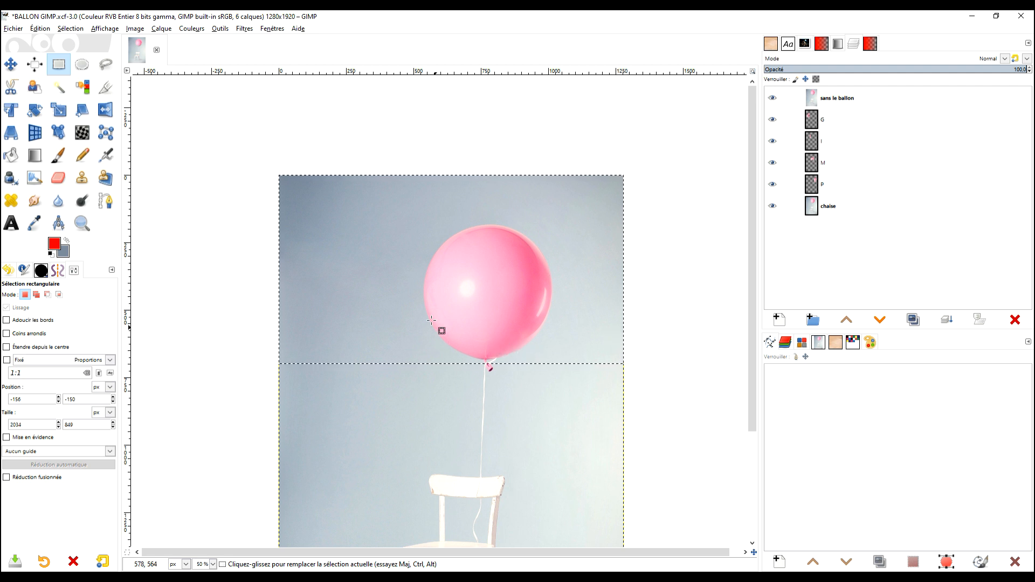
drag(244, 143, 650, 360)
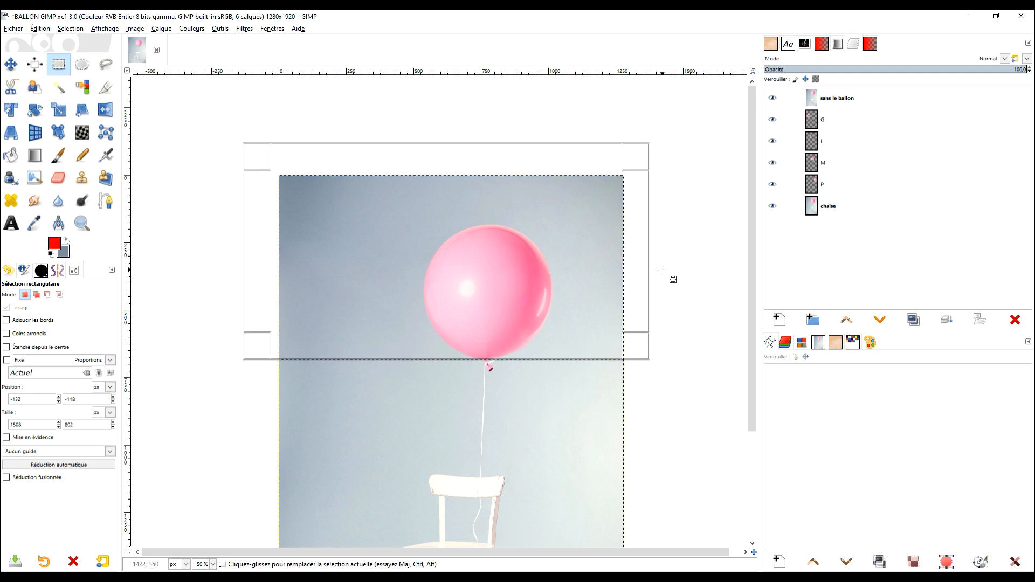
click(810, 104)
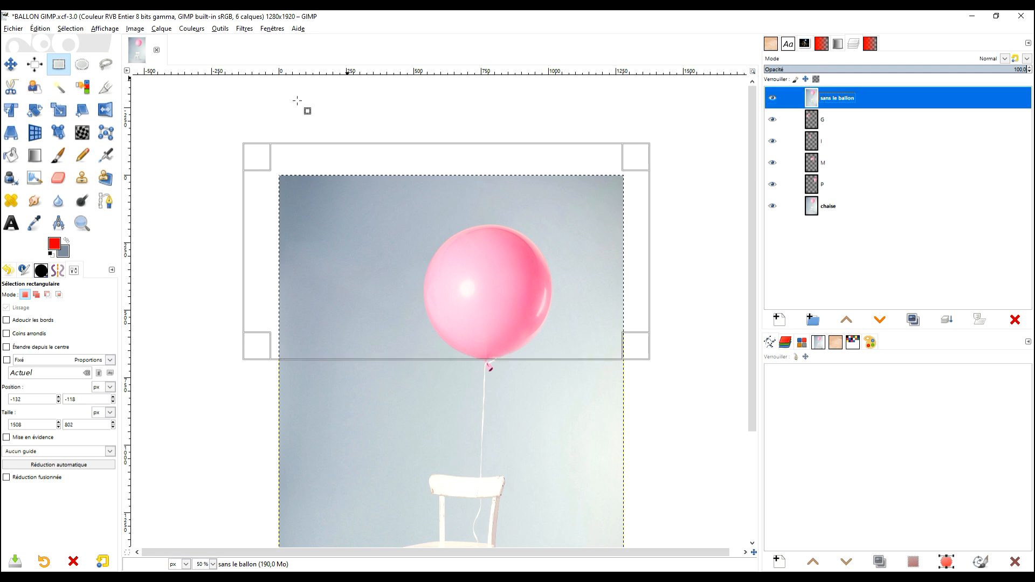
Sample the dark blue-grey of the photo's upper-left corner as foreground and the light grey at the selection's lower-right corner as background.
click(42, 159)
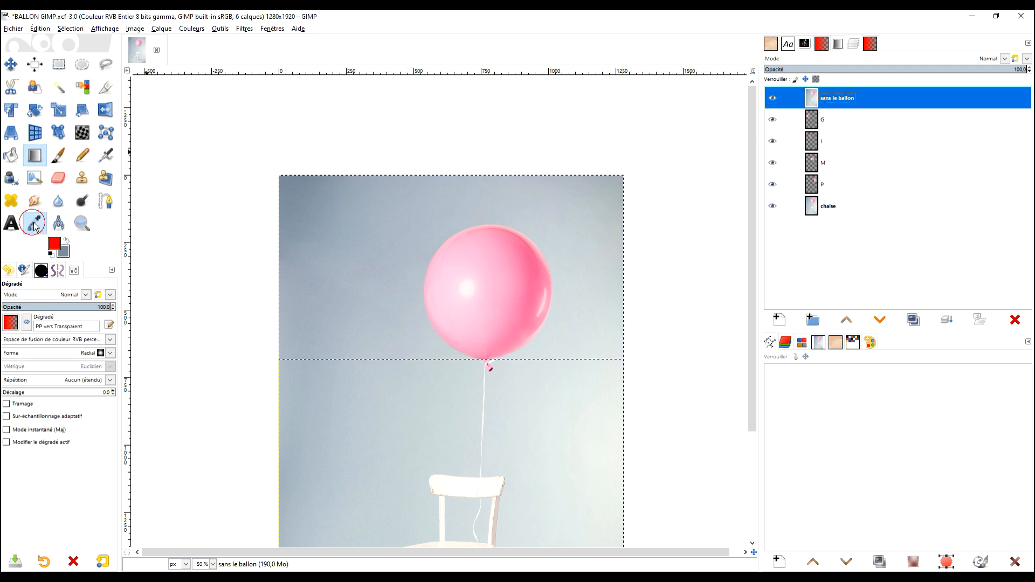
click(33, 226)
click(289, 184)
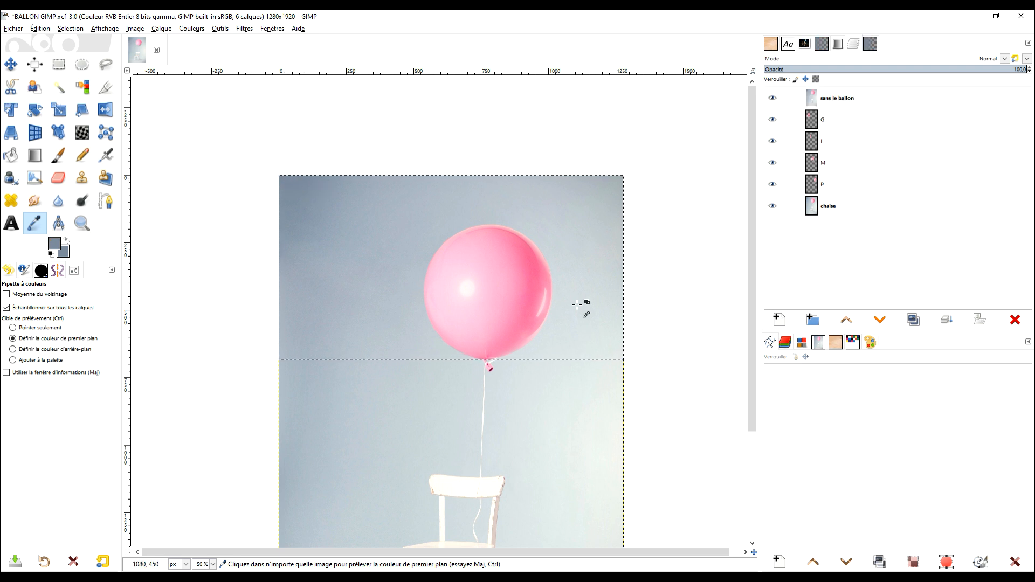
right_click(604, 330)
click(672, 254)
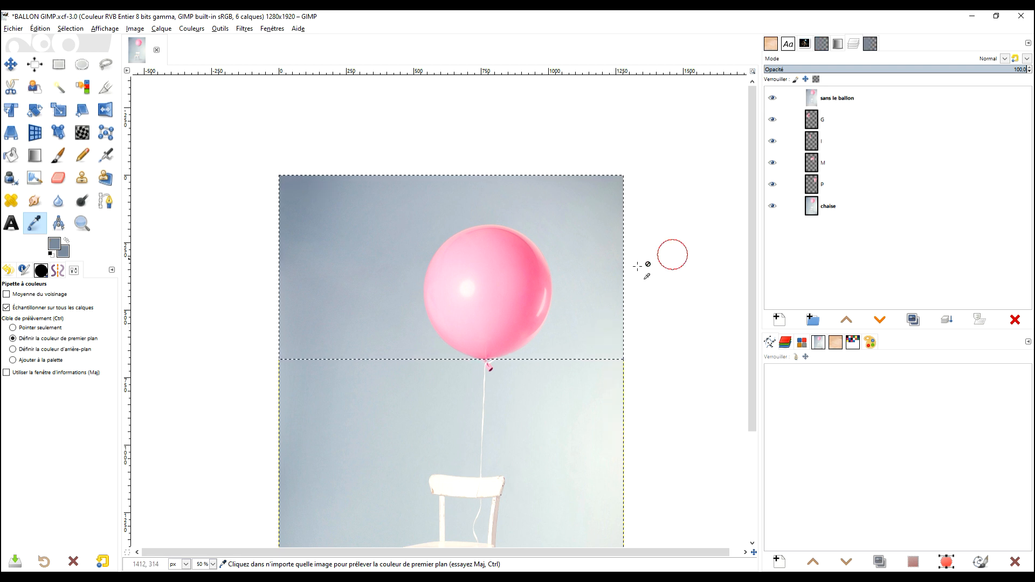
click(66, 240)
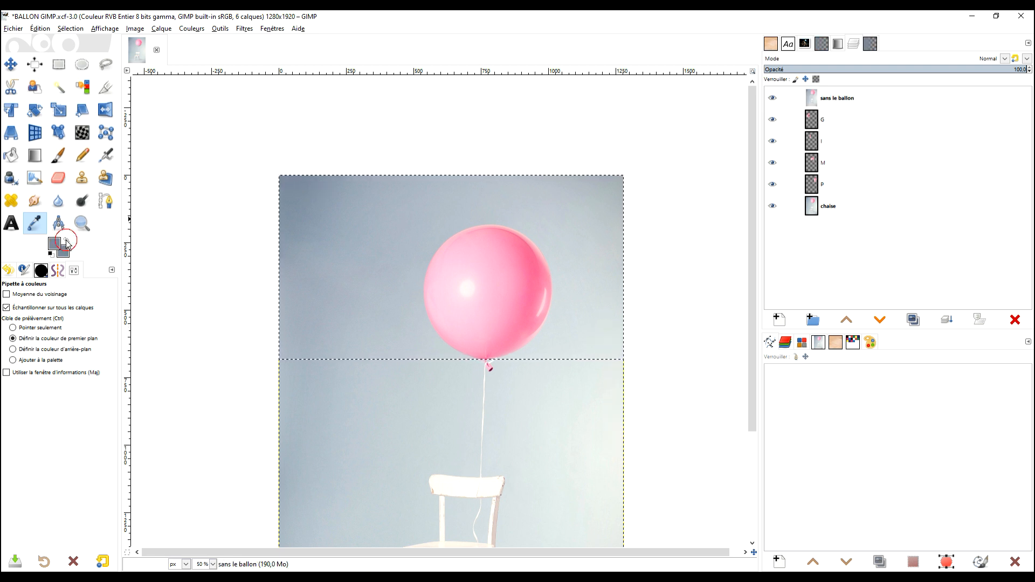
ctrl+click(614, 351)
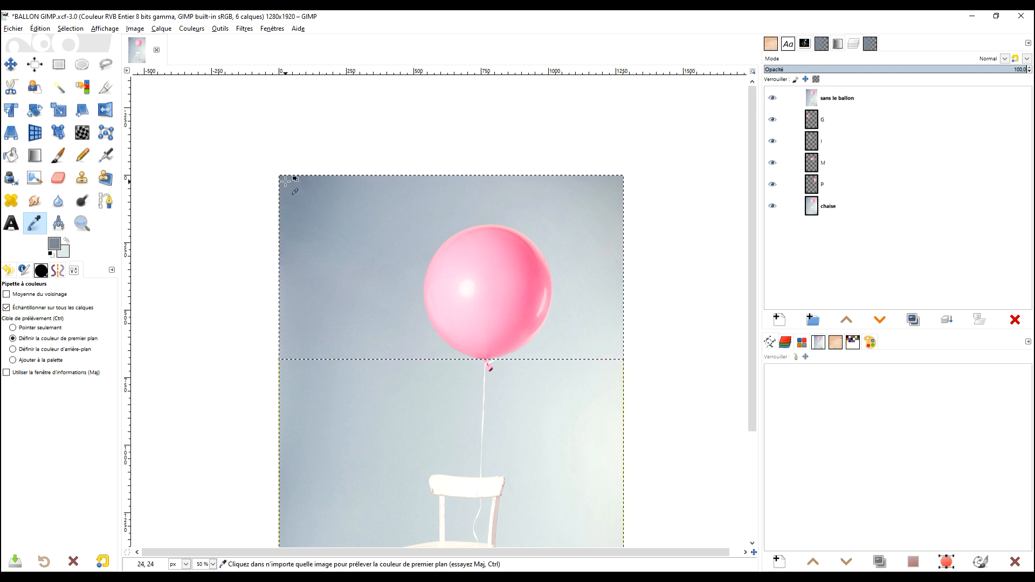
click(65, 240)
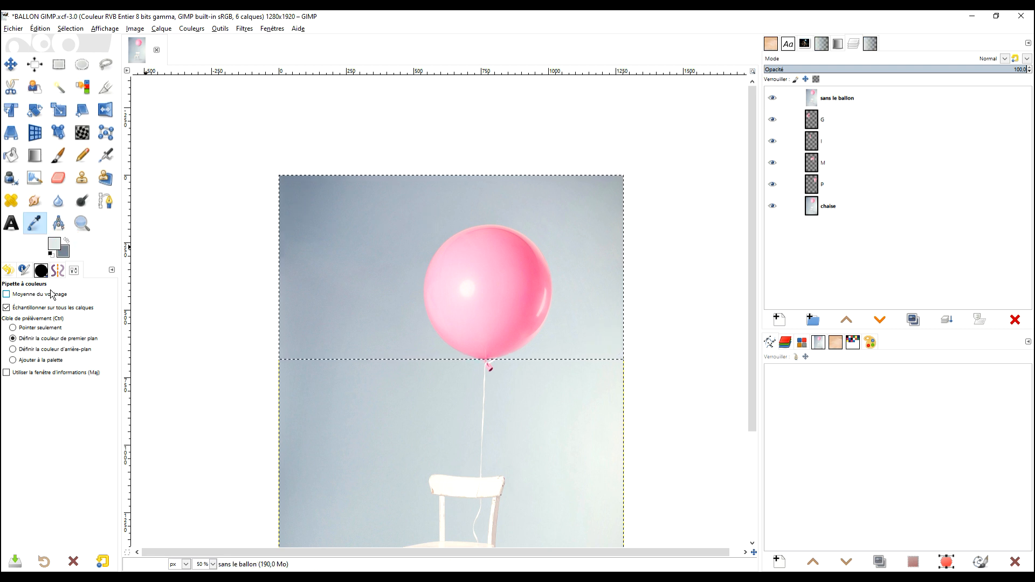
click(65, 240)
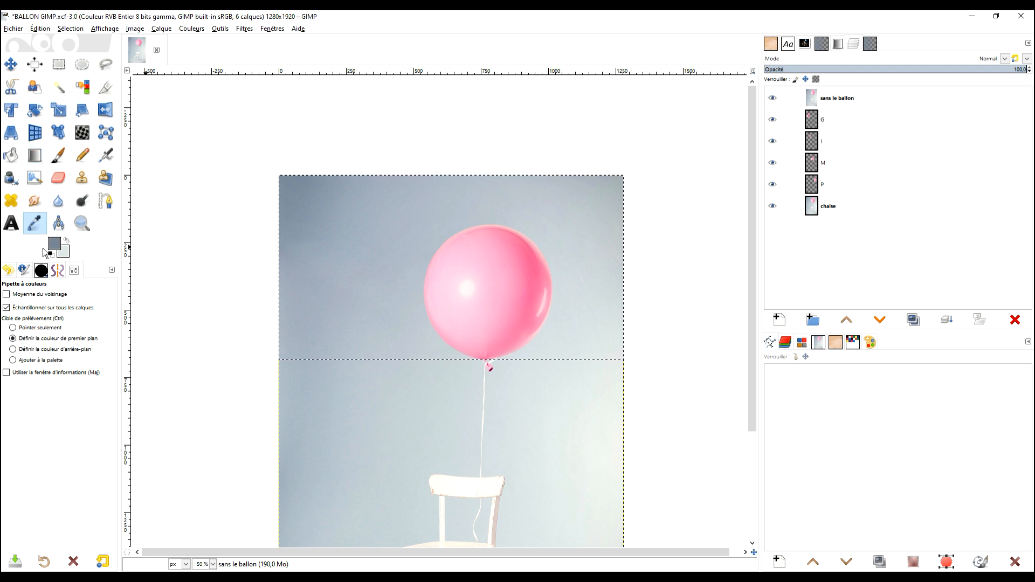
Draw a radial PP vers AP (RVB) gradient across the selection on sans le ballon, starting at the photo's upper-left corner.
click(34, 155)
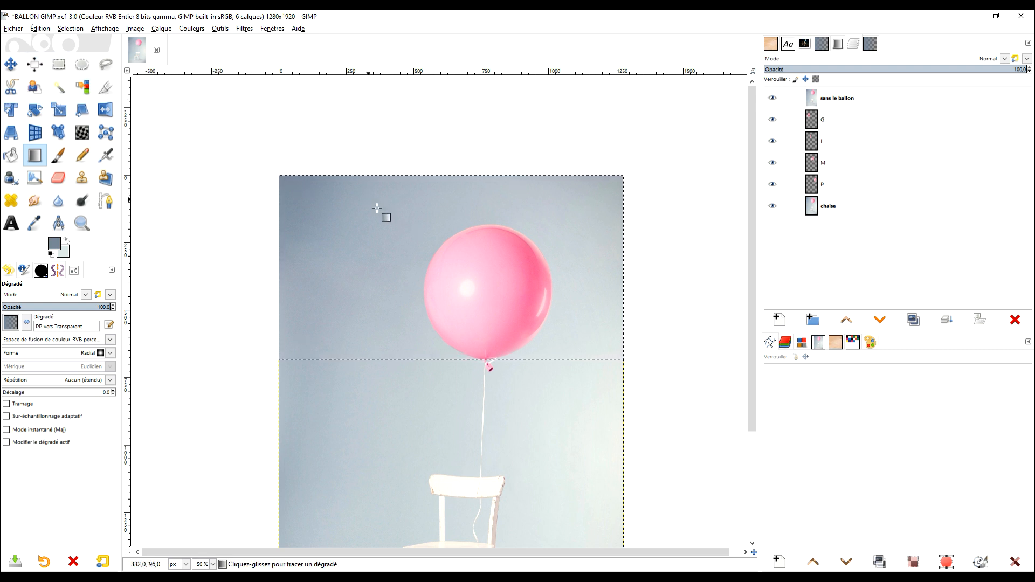
click(835, 101)
drag(285, 179, 588, 313)
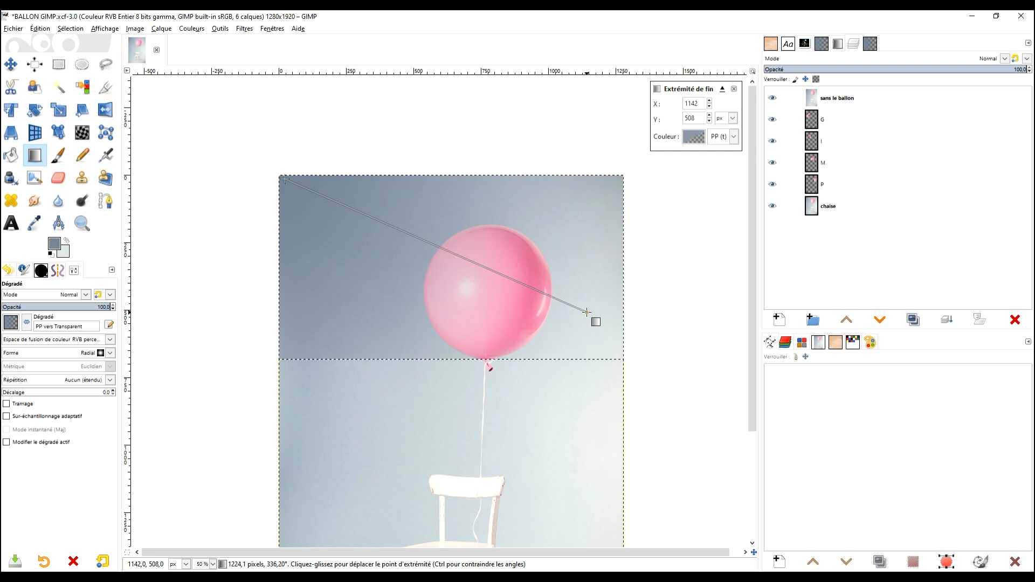
key(Escape)
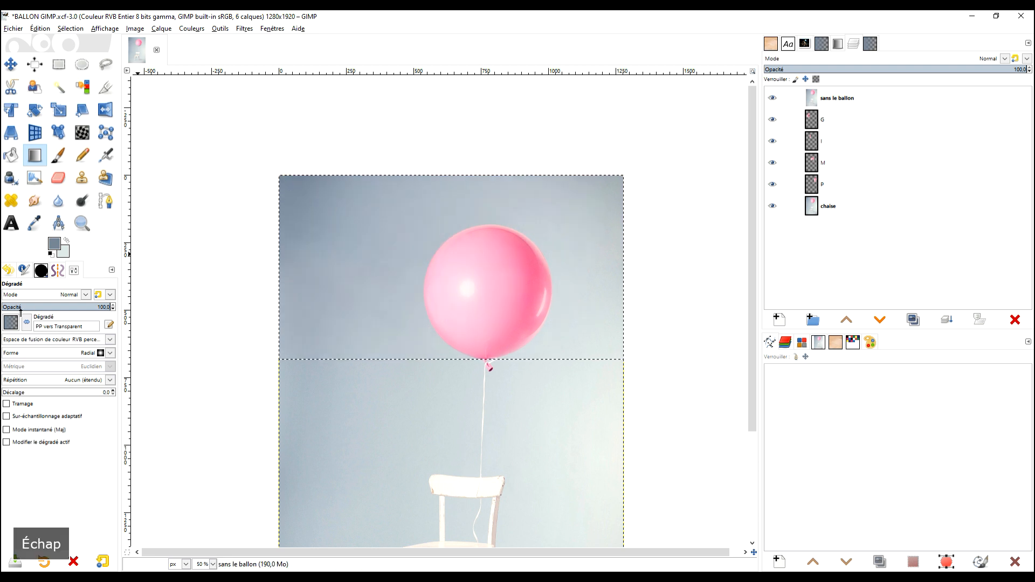
click(11, 323)
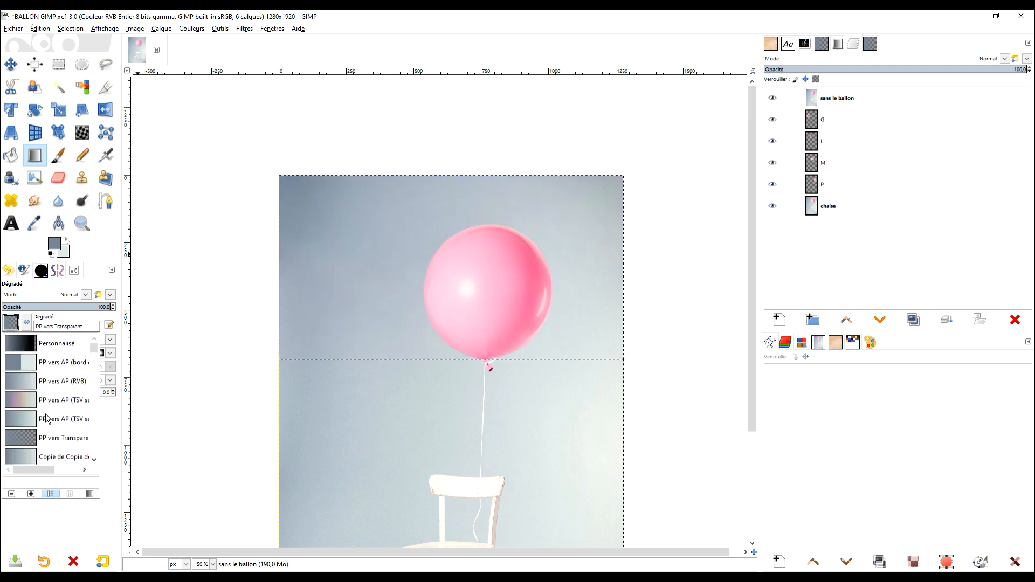
click(85, 382)
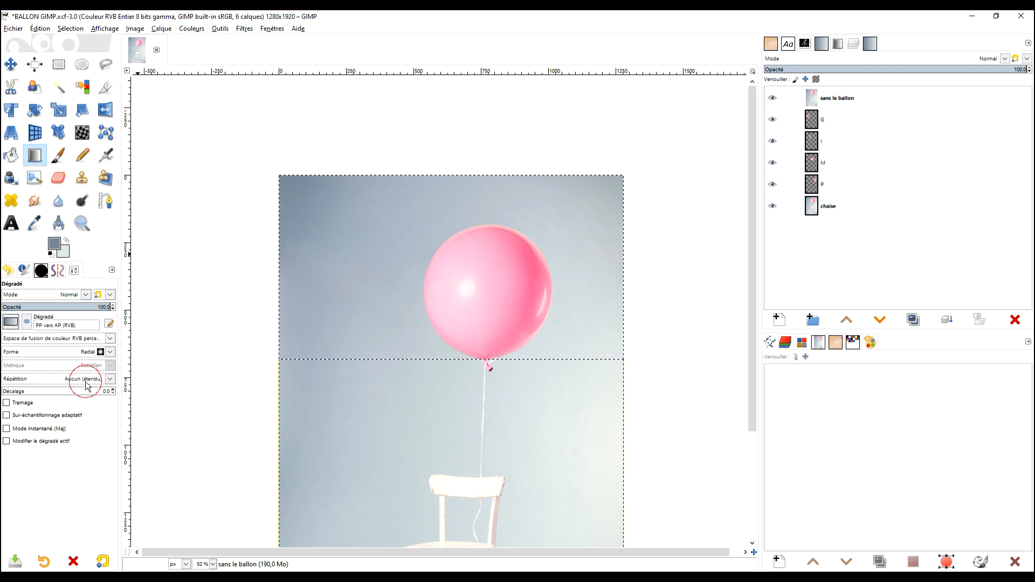
drag(289, 185, 532, 272)
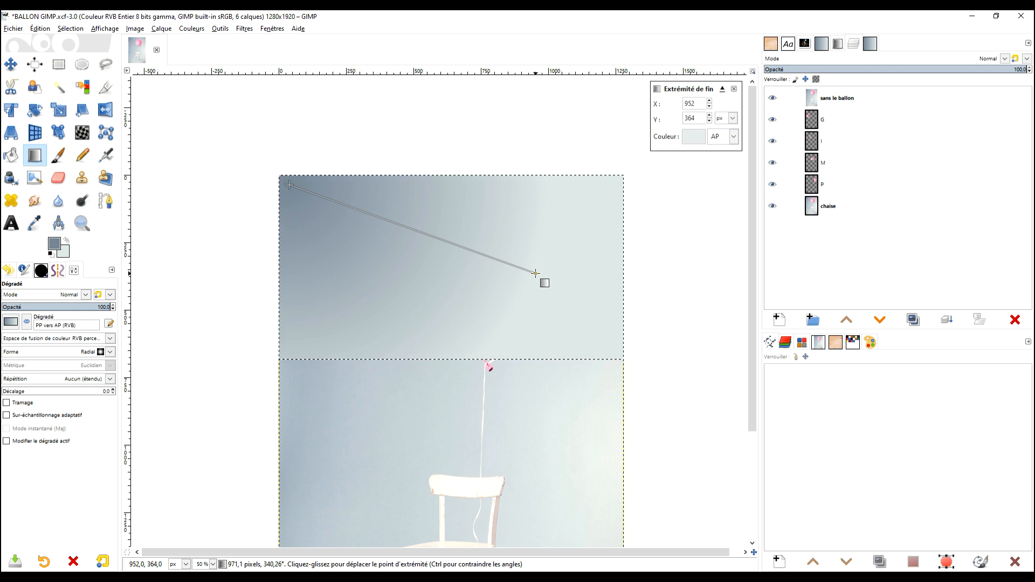
Adjust the gradient's endpoints, with its start at about 28, 32 px and its end at about 1080, 470 px.
drag(536, 274, 586, 334)
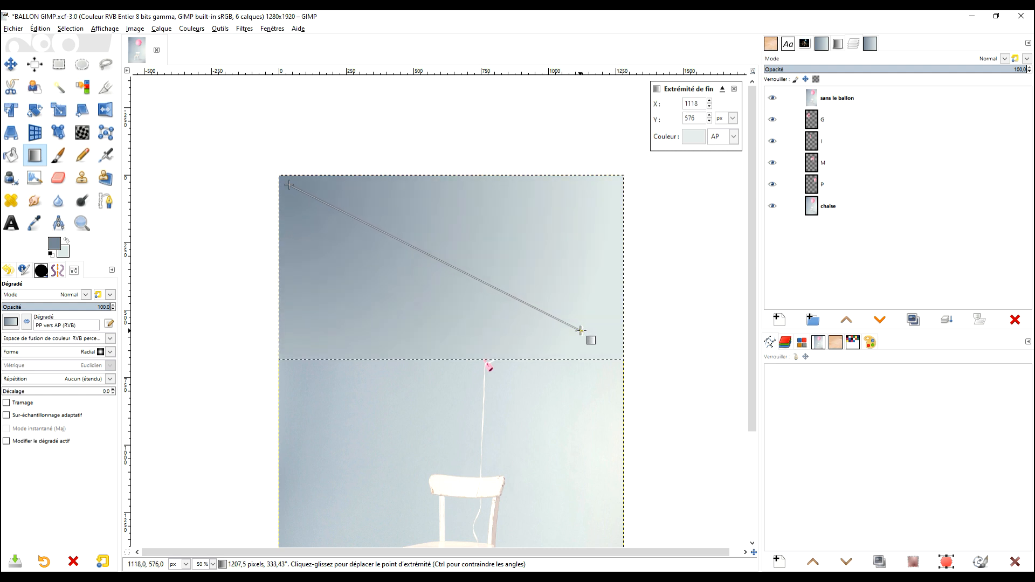
drag(289, 185, 298, 196)
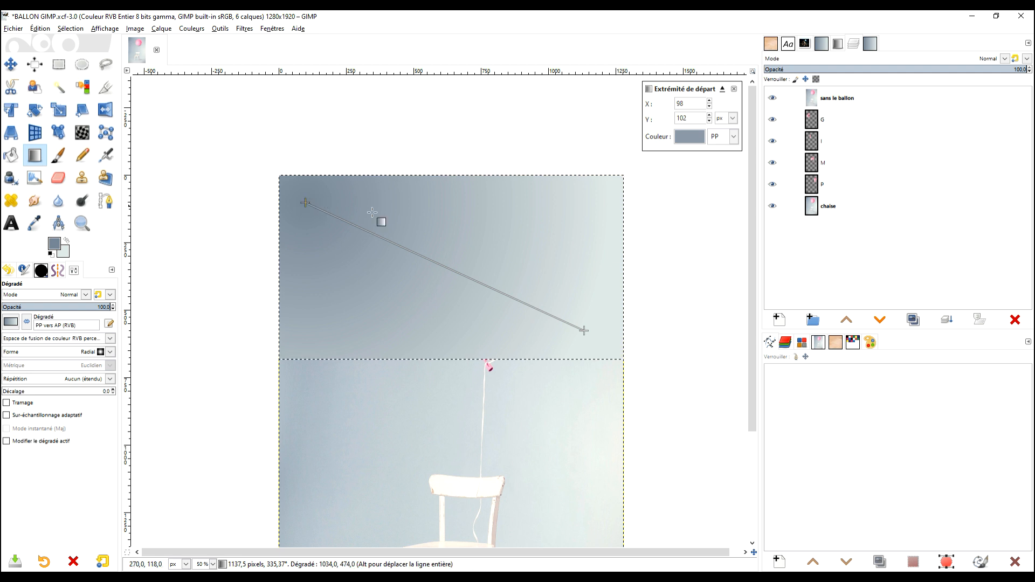
drag(584, 331, 570, 302)
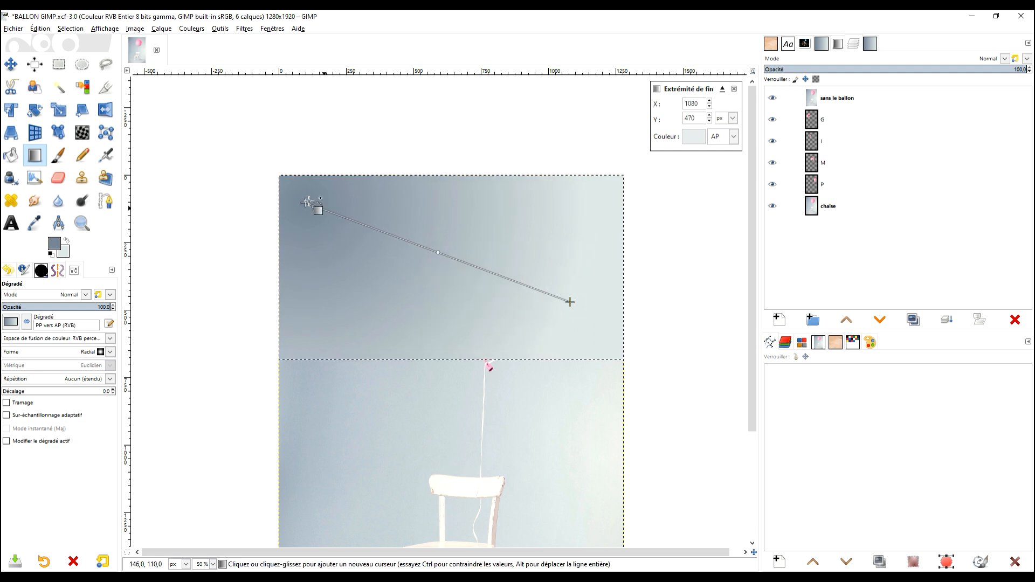
drag(305, 202, 287, 184)
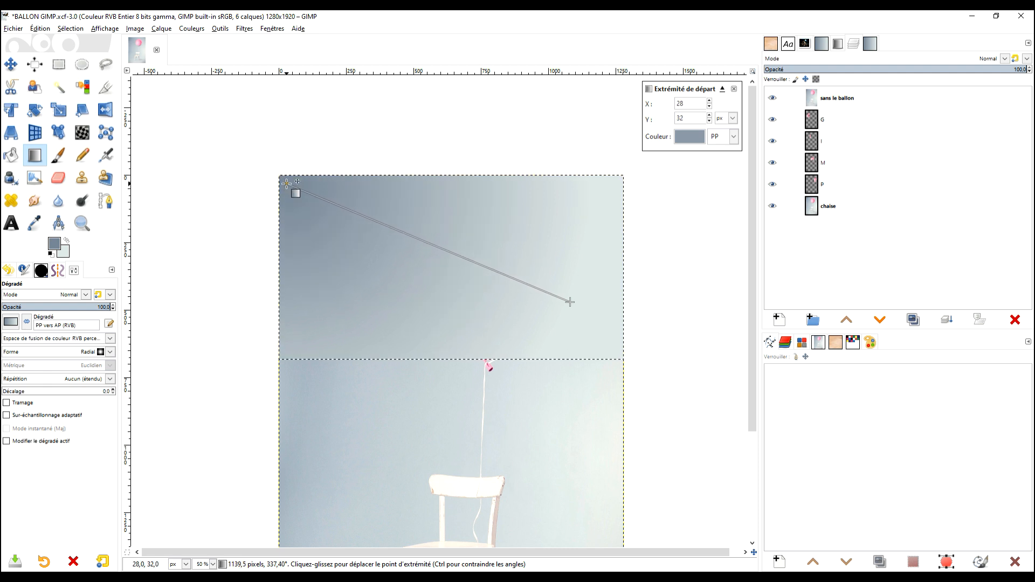
Set the gradient's start colour to a2afb8, sampled from the photo's left side along the selection's lower edge.
click(686, 140)
click(780, 185)
click(300, 365)
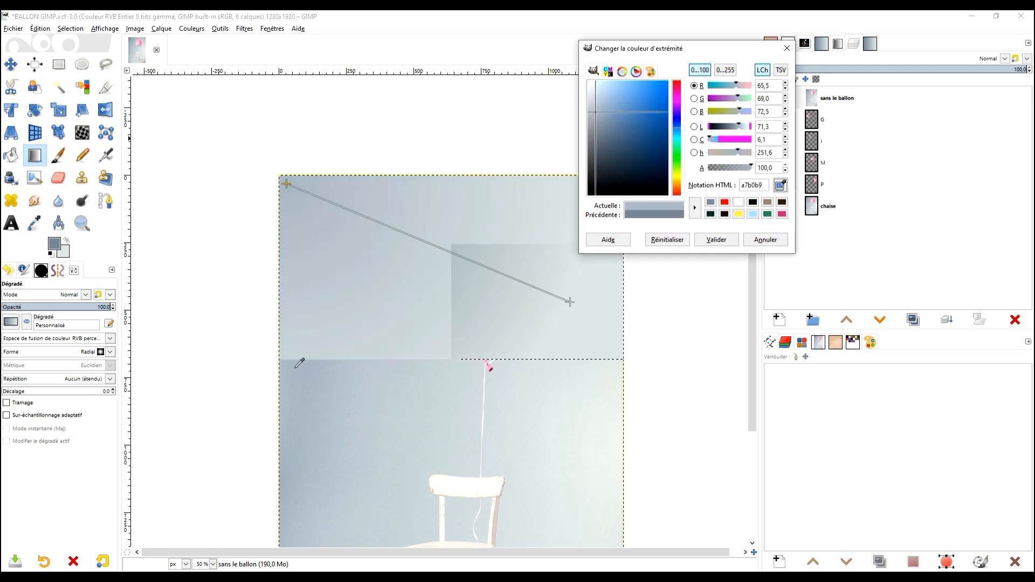
mouse_move(300, 364)
mouse_down()
mouse_move(300, 401)
mouse_move(302, 361)
mouse_up()
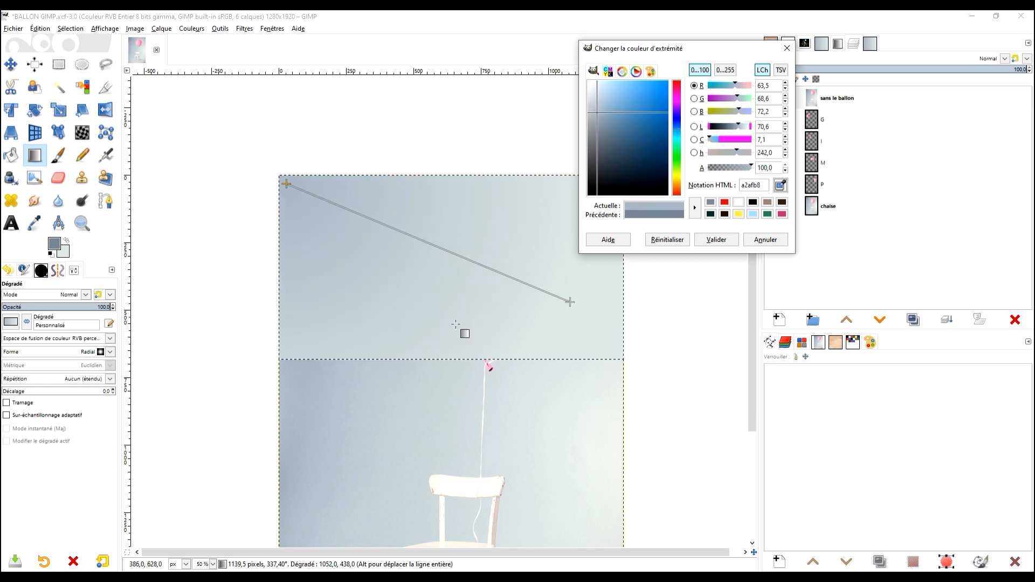
click(718, 240)
Lower the gradient's start point to about 36, 316 px near the photo's left edge and apply the gradient.
click(288, 184)
drag(289, 185, 288, 260)
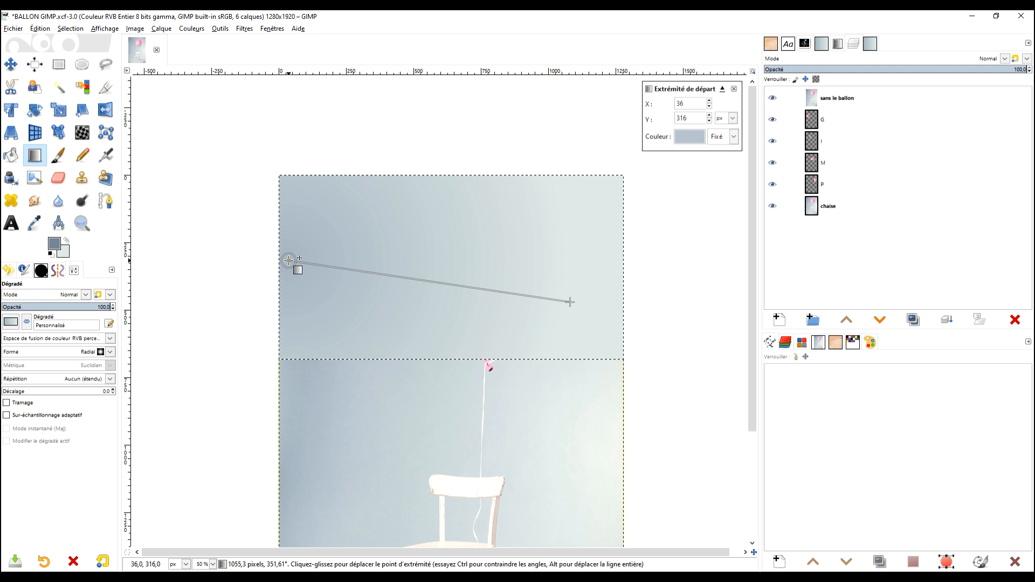
key(Return)
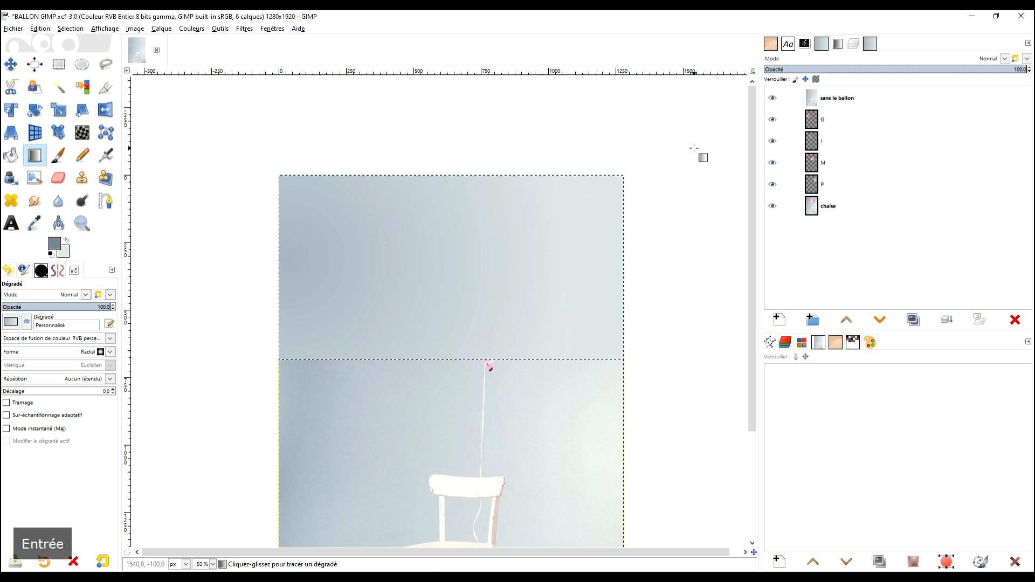
Clear the selection and place the sans le ballon layer between the P and chaise layers.
click(59, 64)
click(342, 119)
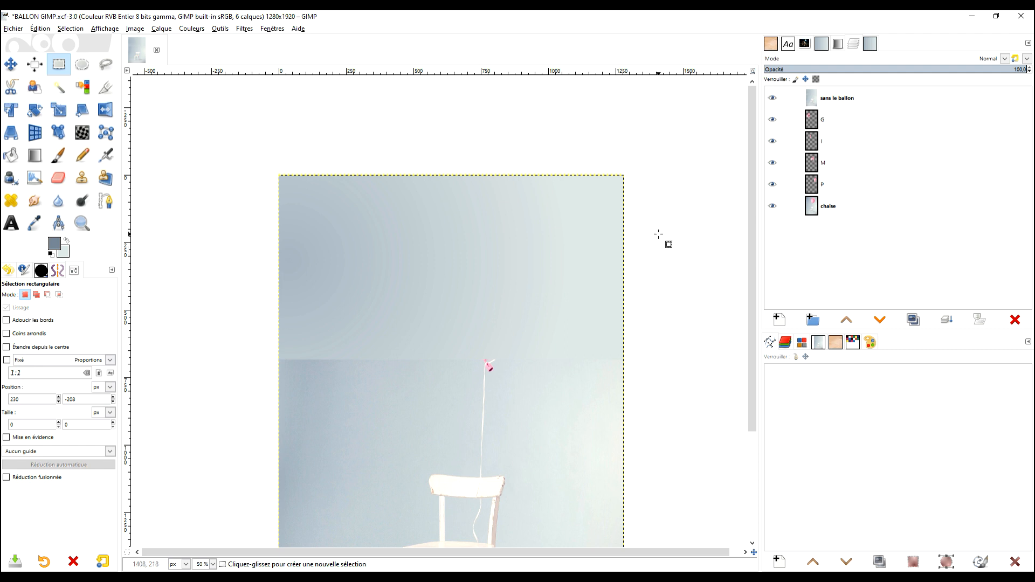
scroll(560, 358, down, 2)
scroll(562, 282, up, 3)
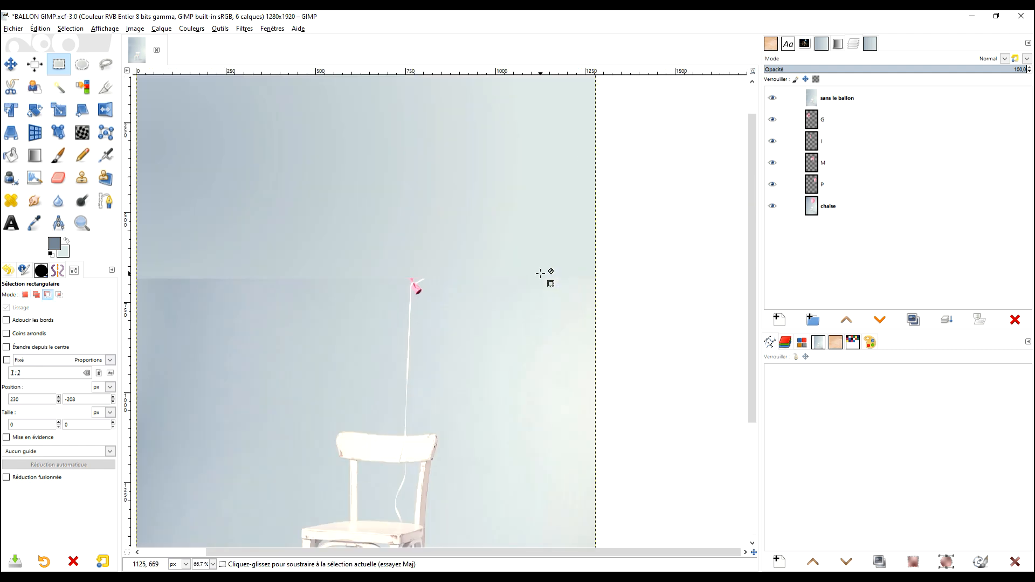
scroll(540, 273, down, 1)
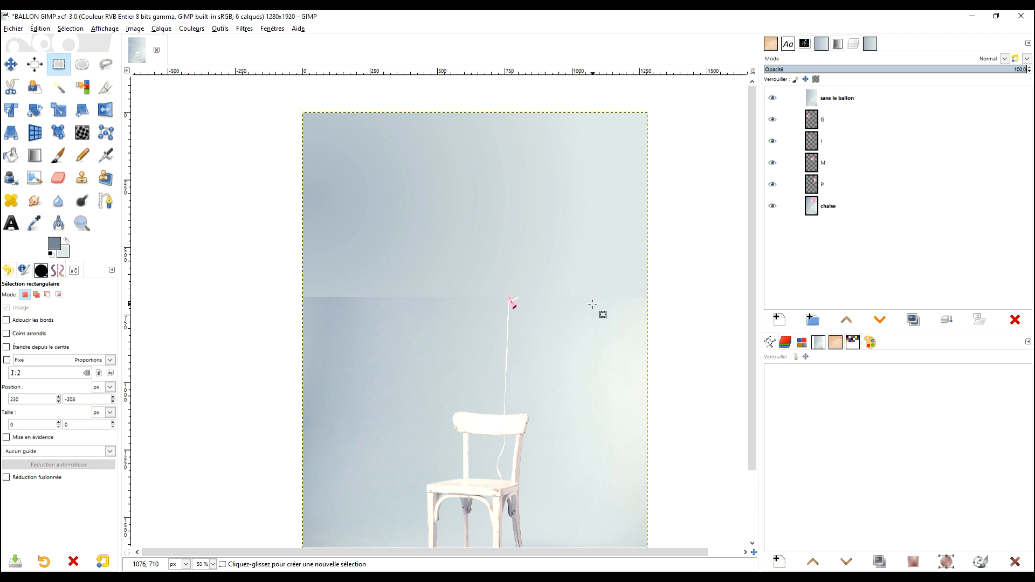
drag(812, 103, 828, 197)
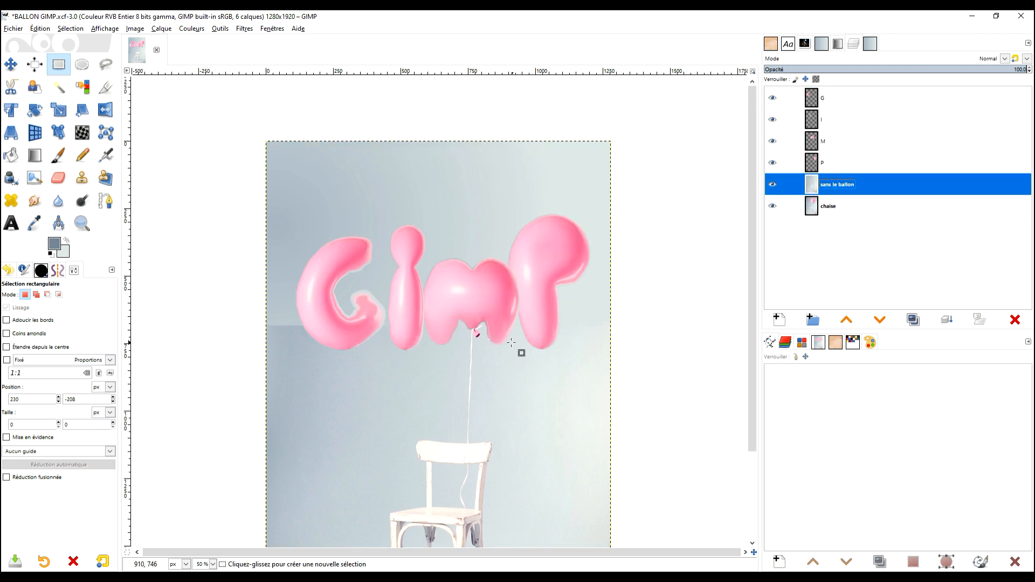
Move the G, I, M and P balloons left and slightly up, so that they sit closer together above the chair.
drag(536, 343, 538, 309)
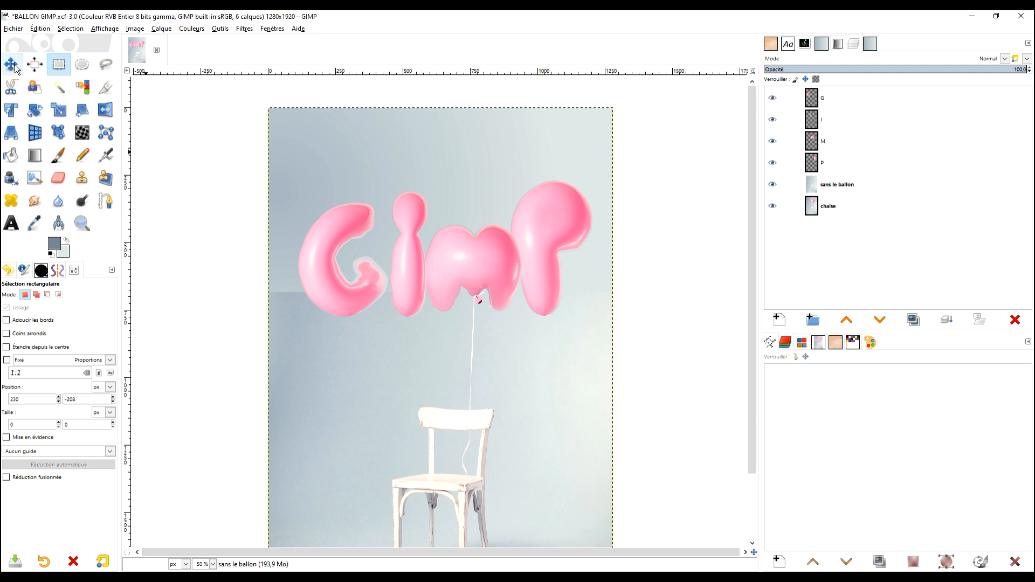
click(15, 65)
click(807, 103)
drag(344, 286, 335, 279)
drag(389, 278, 380, 276)
drag(444, 274, 426, 264)
drag(562, 259, 531, 235)
scroll(460, 292, down, 2)
drag(456, 295, 487, 321)
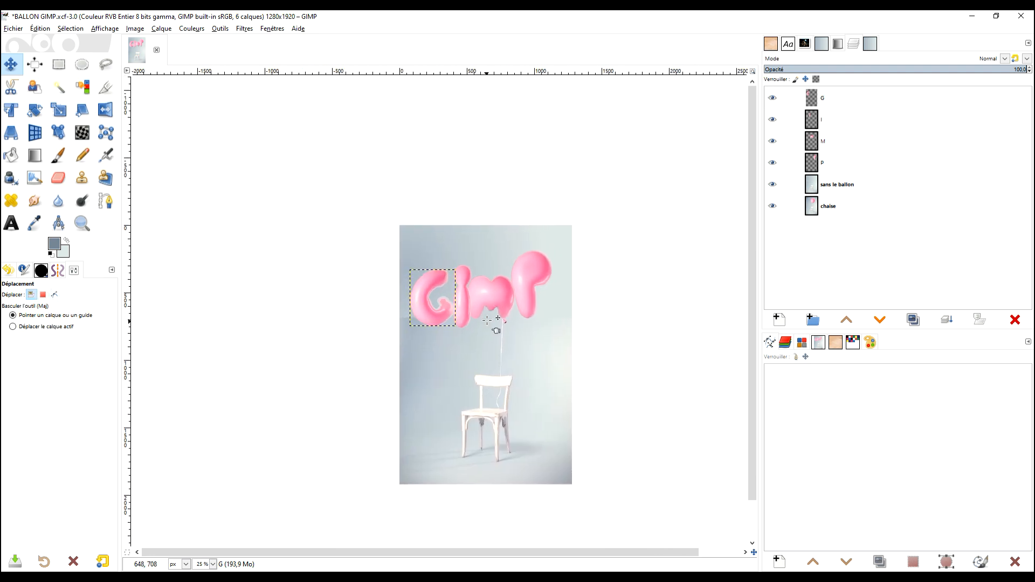
click(487, 321)
scroll(473, 315, up, 3)
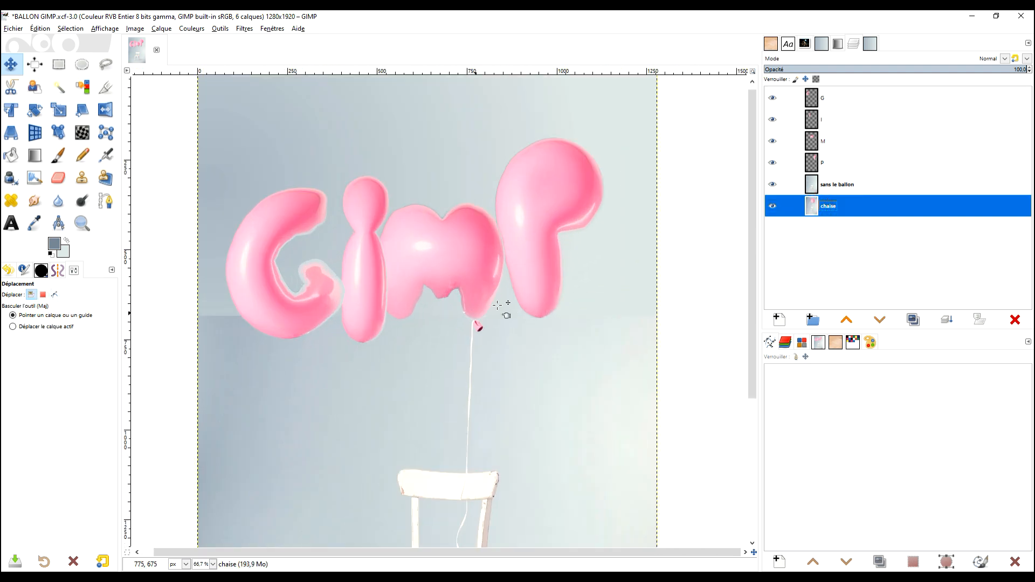
Select the G balloon's outline from the G layer's alpha channel.
click(812, 102)
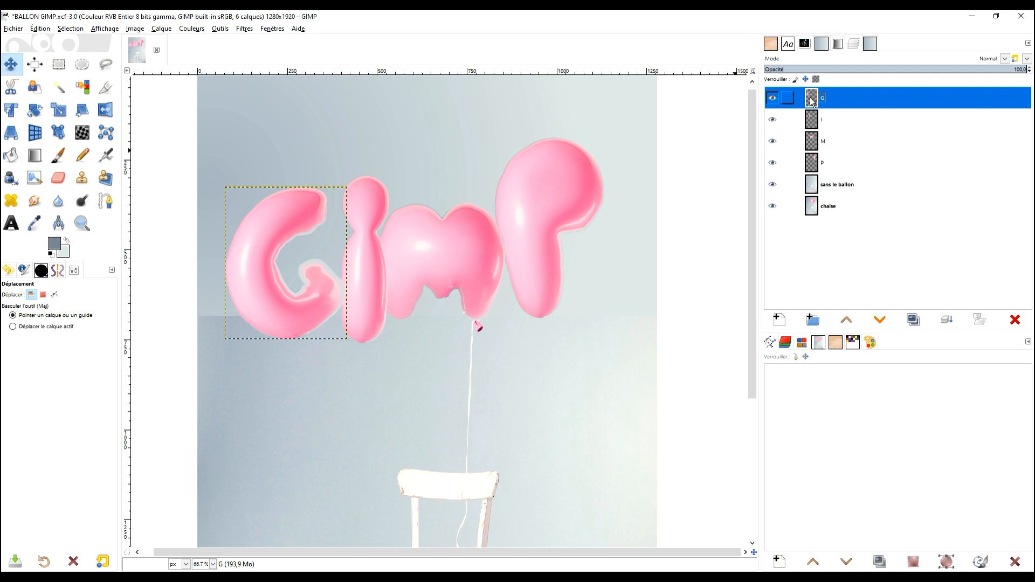
right_click(813, 102)
click(882, 381)
scroll(340, 331, up, 3)
scroll(339, 330, up, 3)
scroll(393, 328, left, 2)
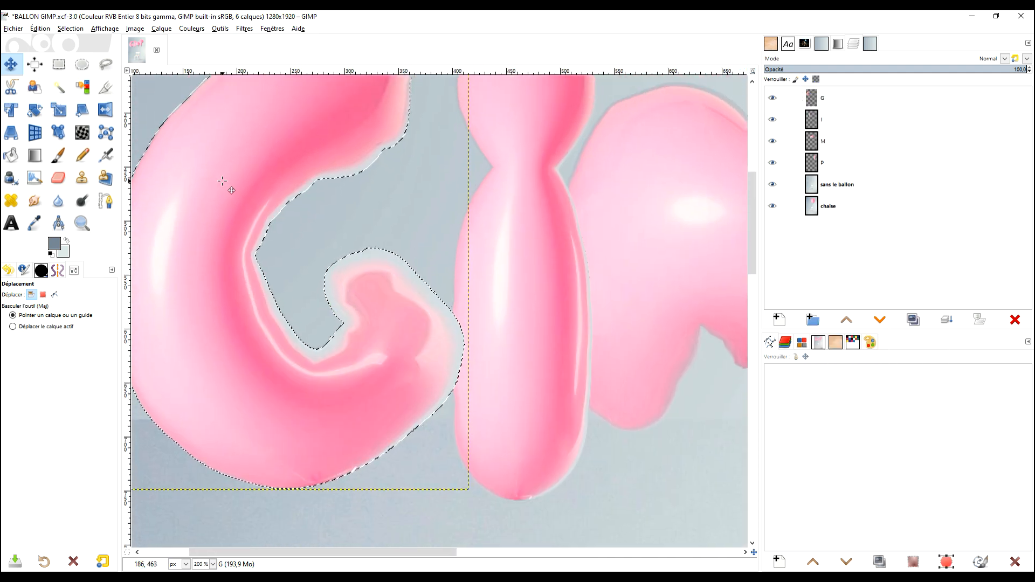
scroll(407, 295, down, 4)
scroll(416, 294, up, 4)
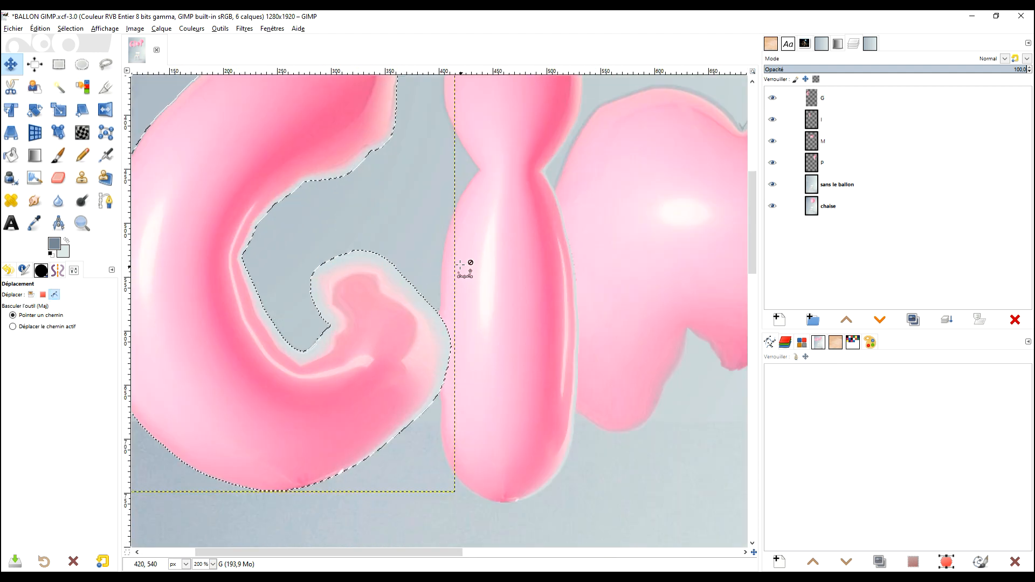
scroll(467, 264, down, 3)
scroll(396, 272, up, 2)
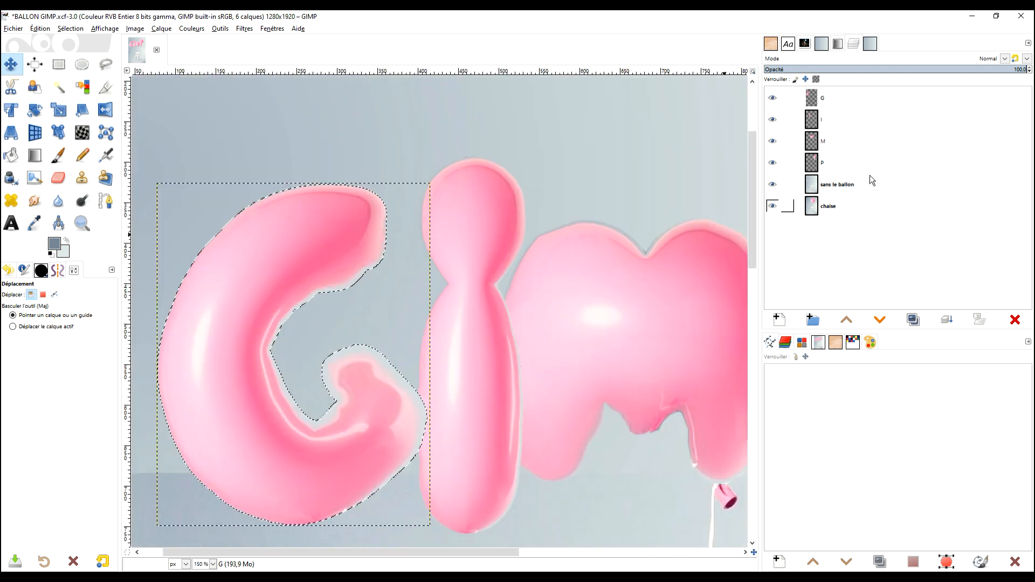
Add a layer mask to the G layer.
right_click(818, 102)
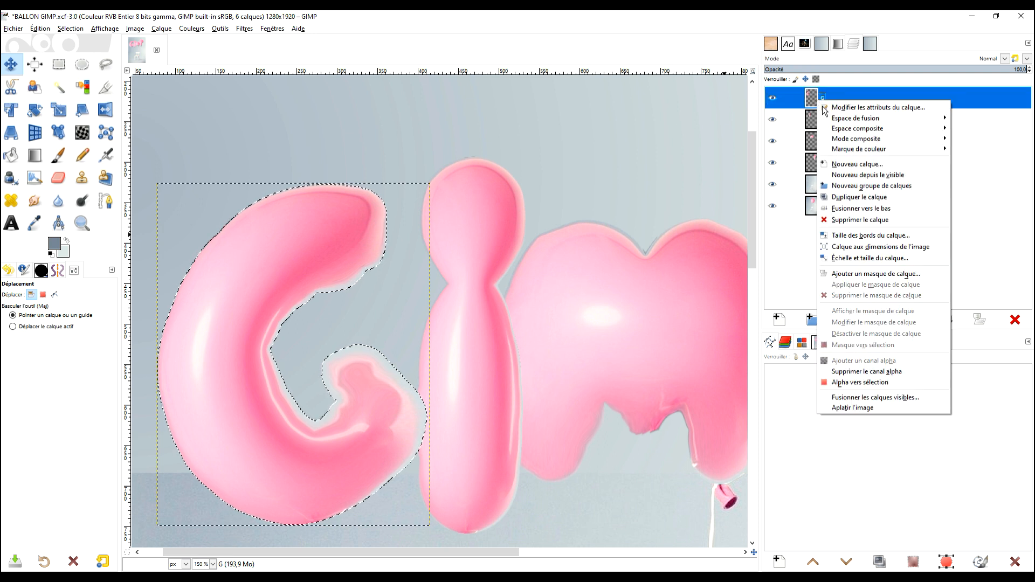
click(894, 275)
click(891, 371)
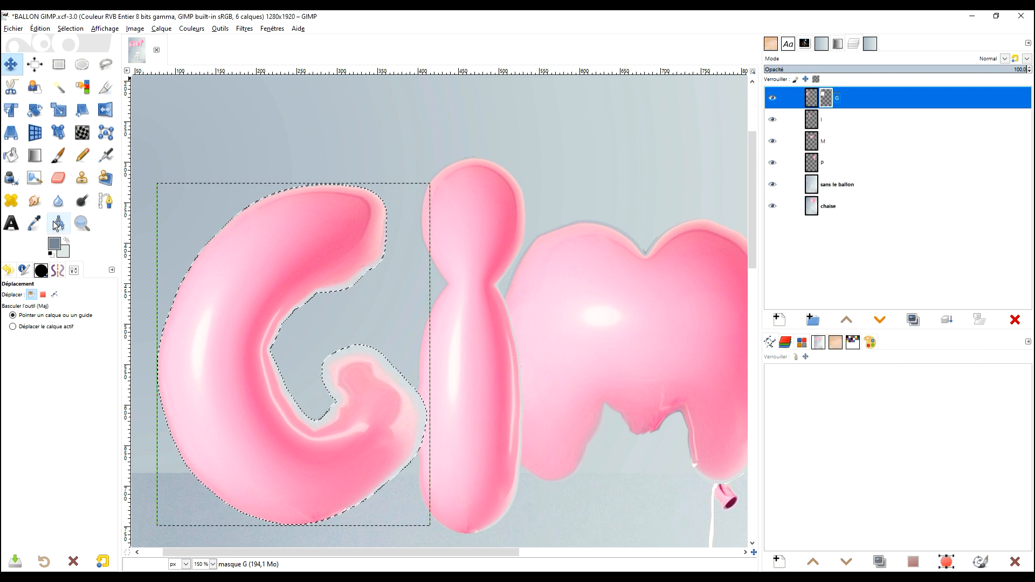
Paint the G mask black with the 2. Hardness 025 brush at 100 opacity to hide the halo around the letter's lower hook.
click(60, 156)
click(52, 254)
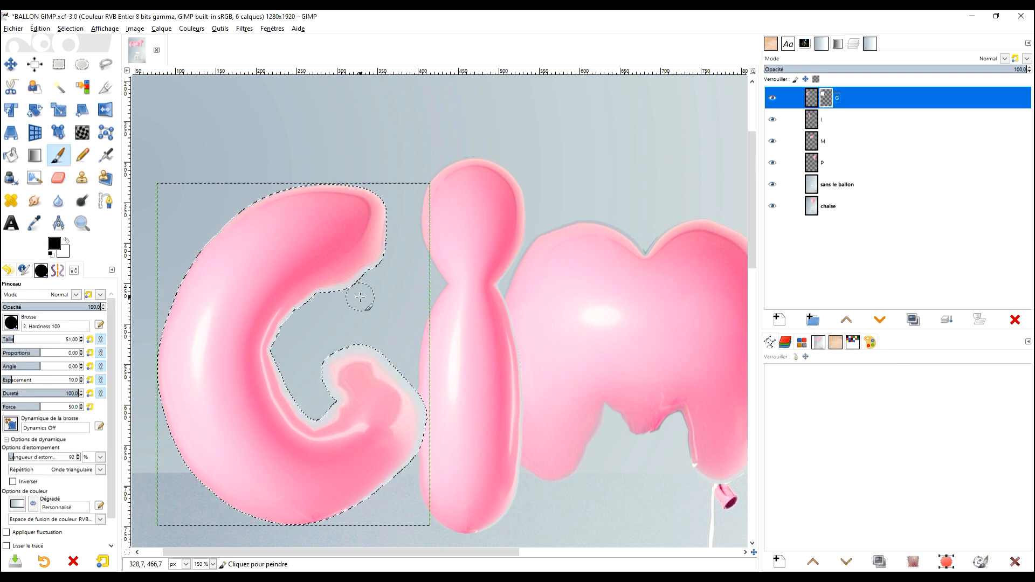
drag(374, 256, 390, 145)
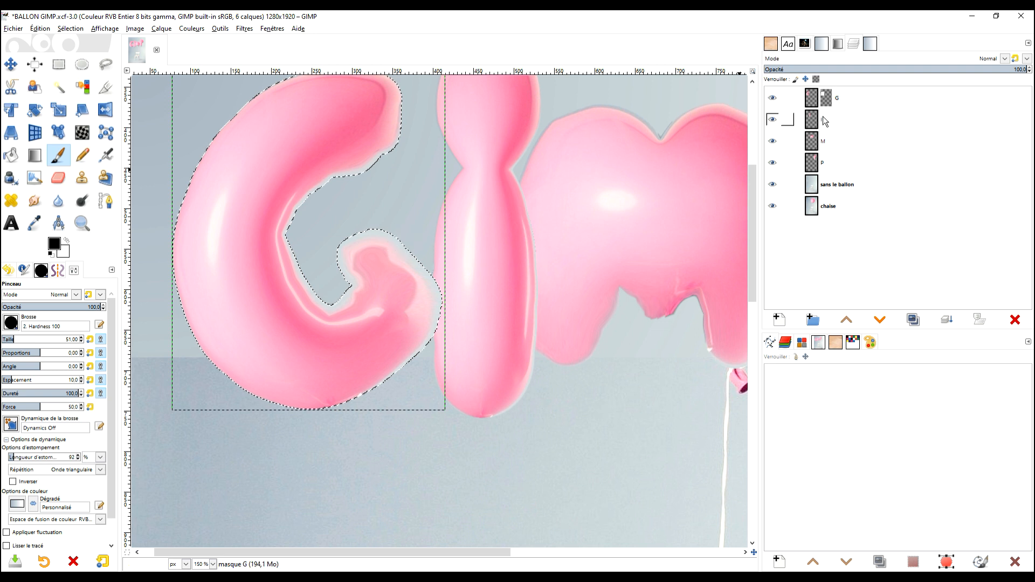
click(10, 322)
scroll(58, 362, up, 3)
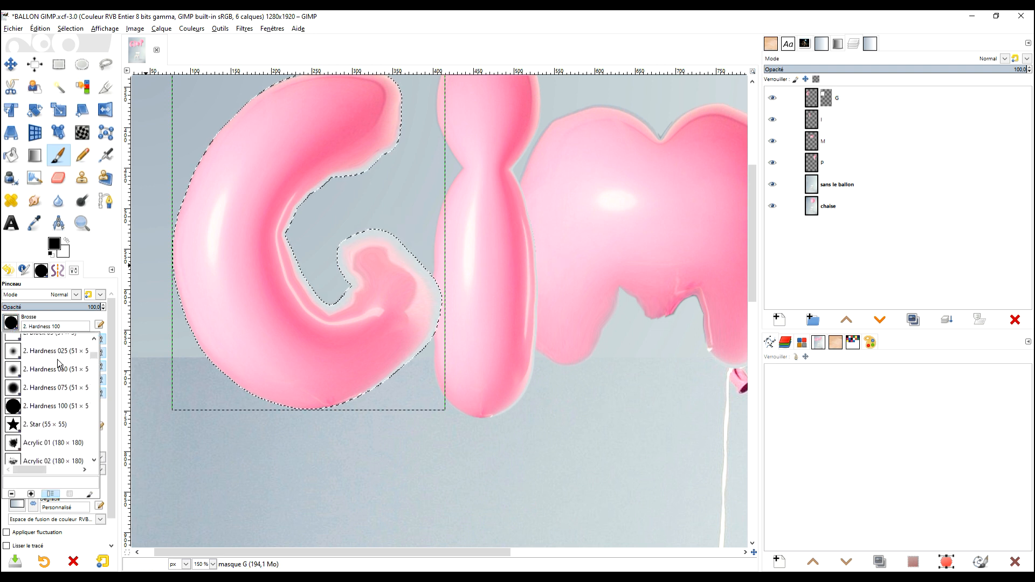
click(8, 355)
drag(83, 310, 71, 308)
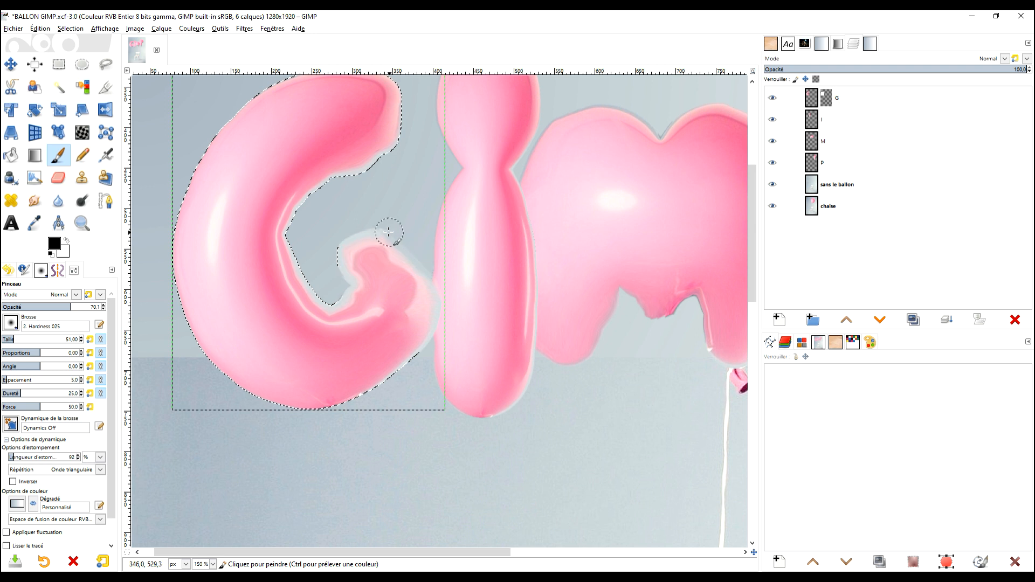
click(74, 306)
drag(71, 307, 106, 306)
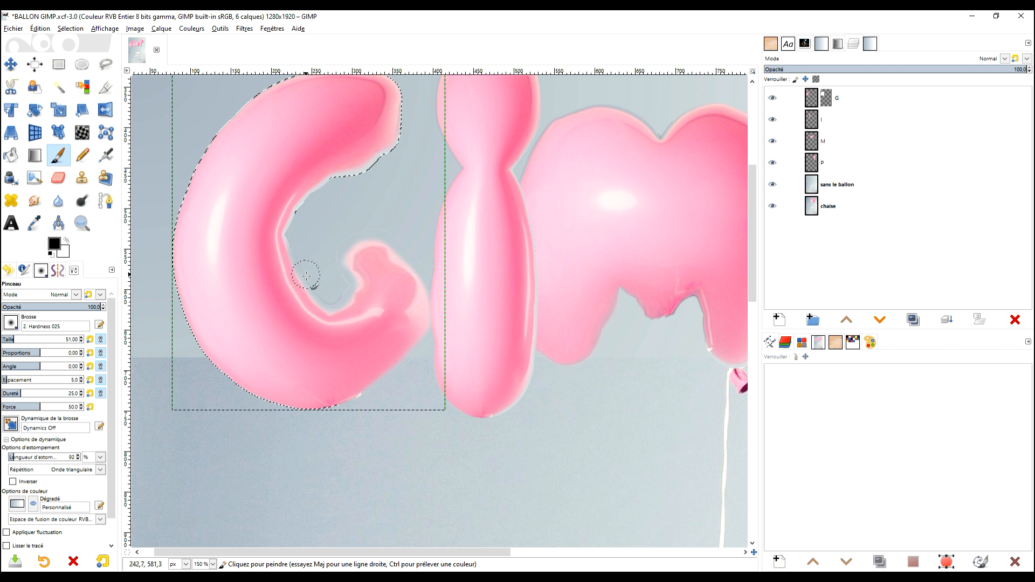
scroll(358, 286, up, 3)
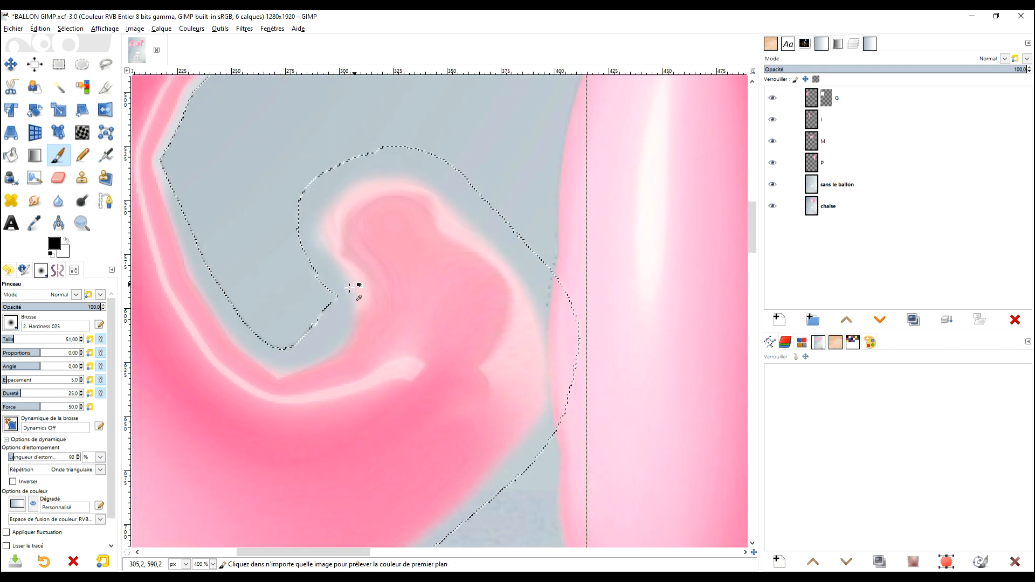
scroll(337, 320, down, 1)
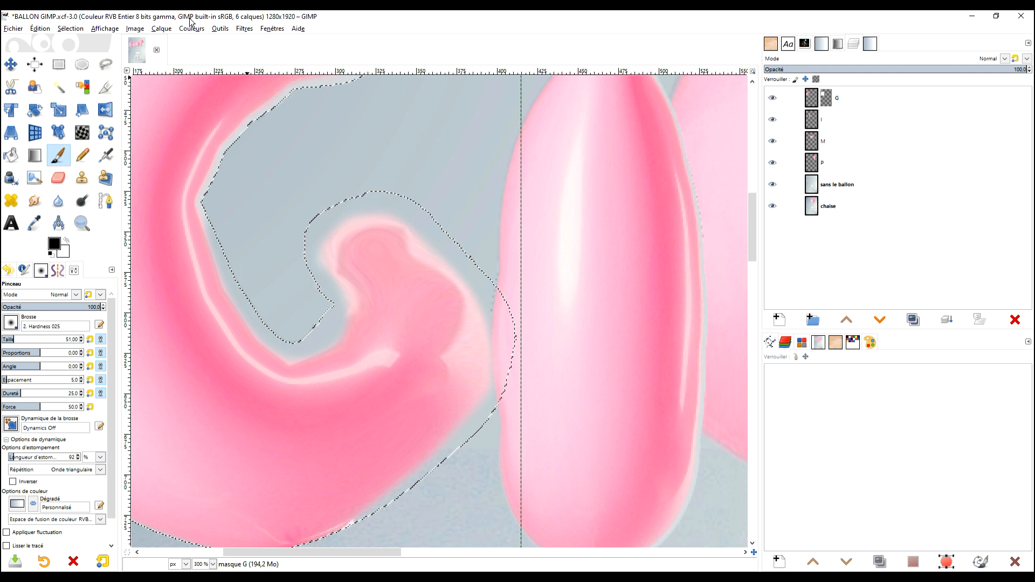
Clear the selection and paint away the remaining halo along the G's inner curve and lower edge on its mask.
click(71, 29)
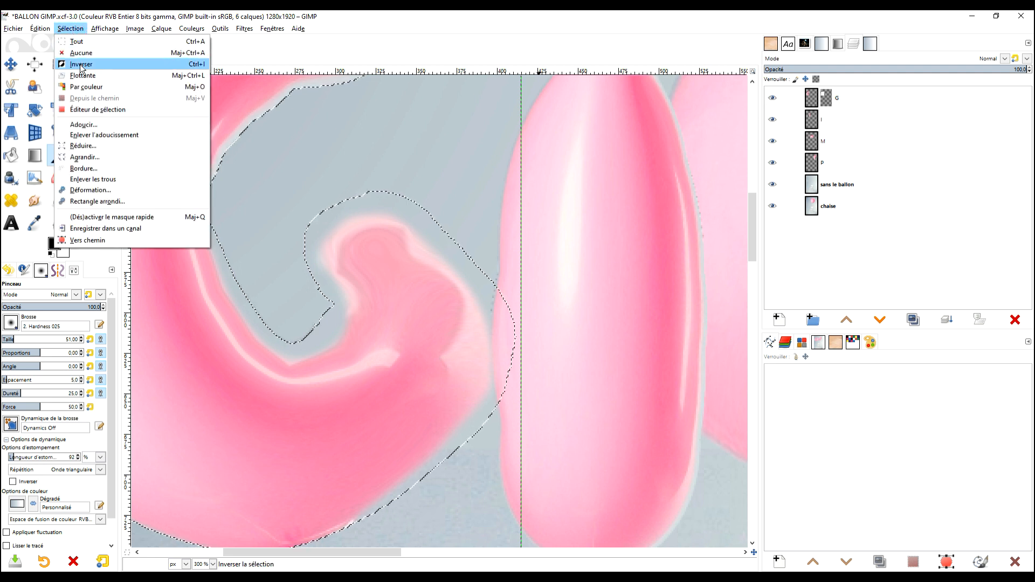
click(83, 52)
scroll(250, 239, down, 3)
scroll(289, 278, up, 3)
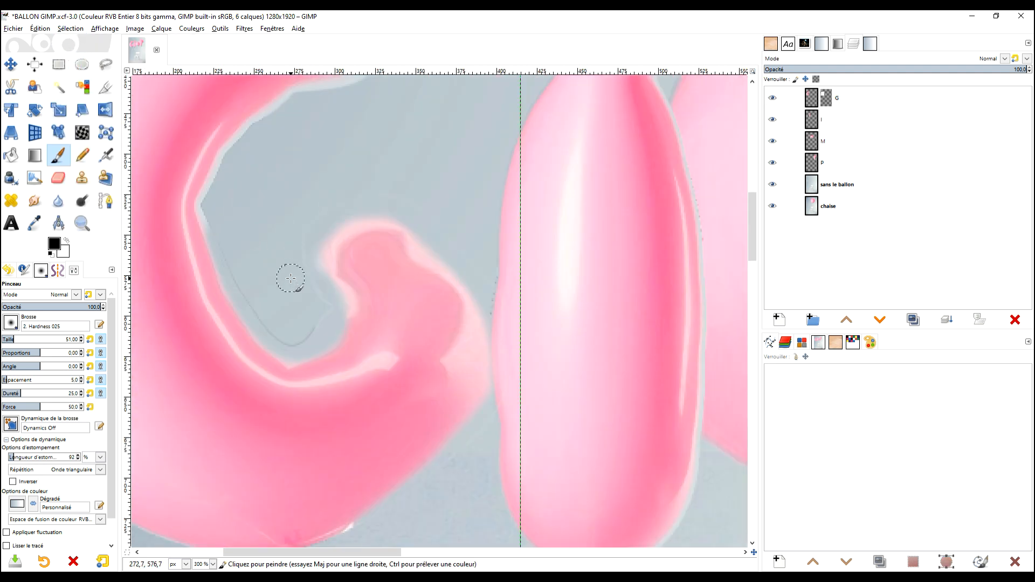
click(827, 98)
drag(373, 311, 396, 302)
key(ctrl+z)
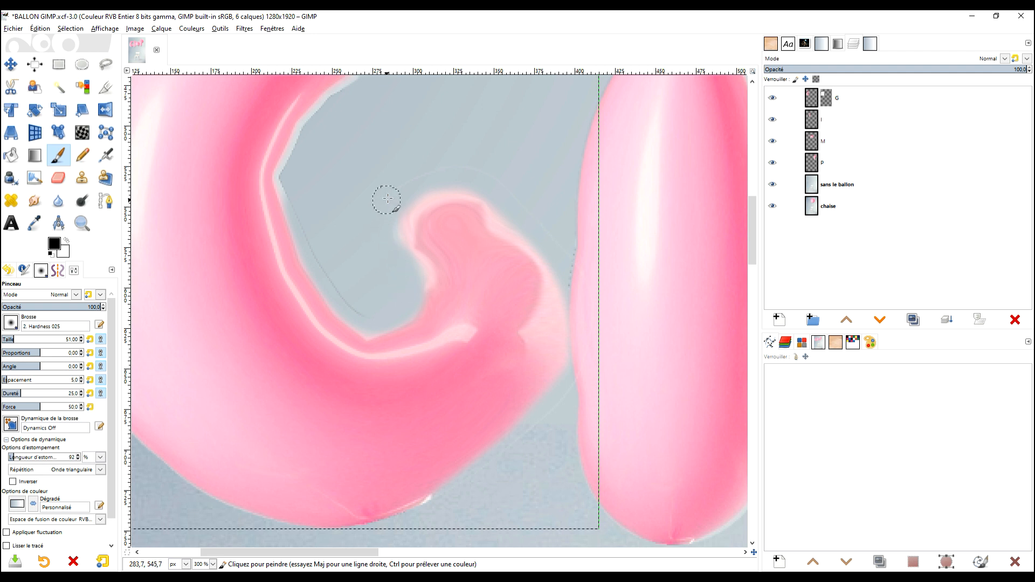
scroll(473, 350, down, 5)
scroll(473, 350, left, 2)
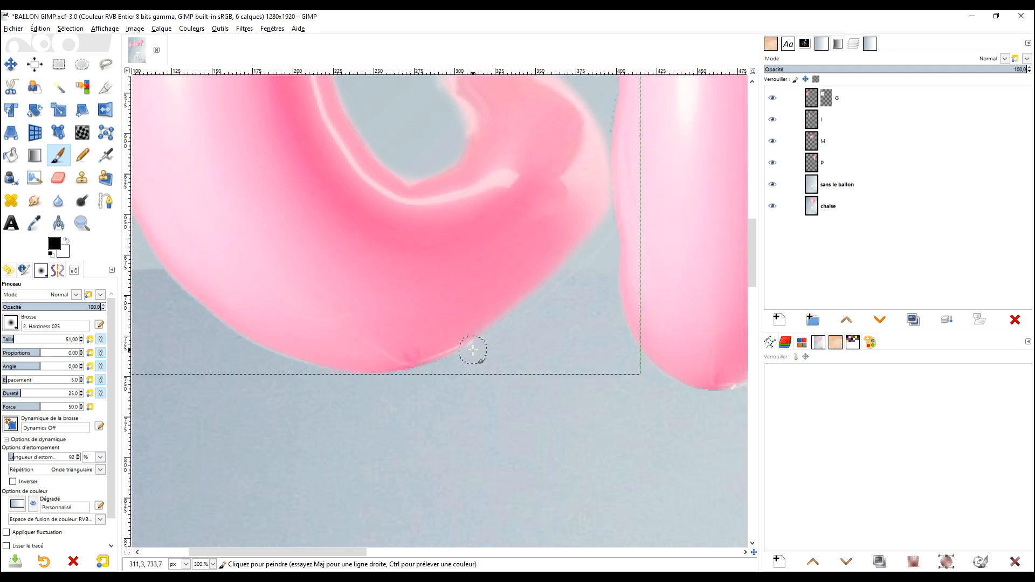
scroll(464, 296, down, 3)
scroll(462, 270, up, 3)
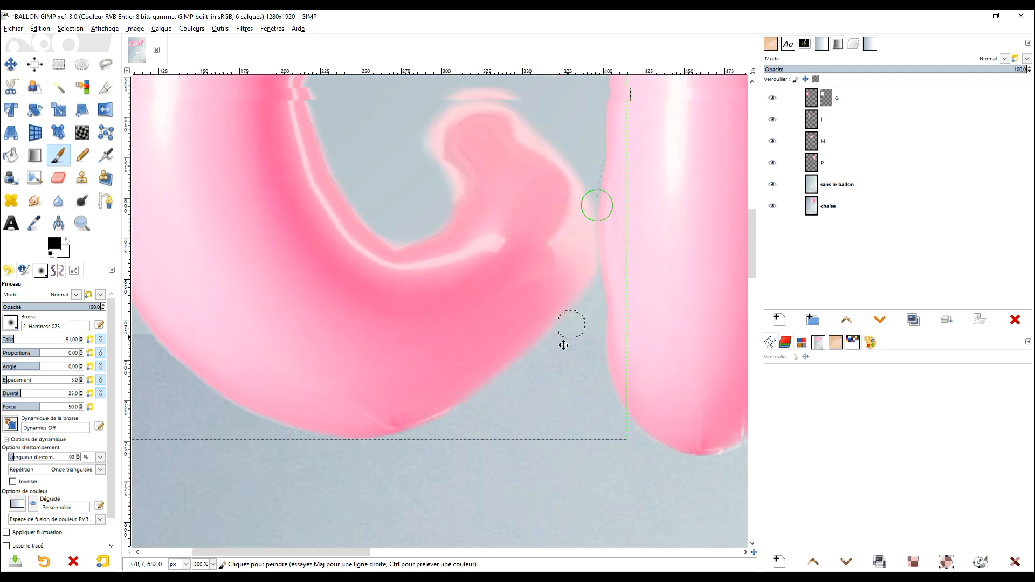
scroll(560, 367, down, 2)
scroll(462, 421, down, 2)
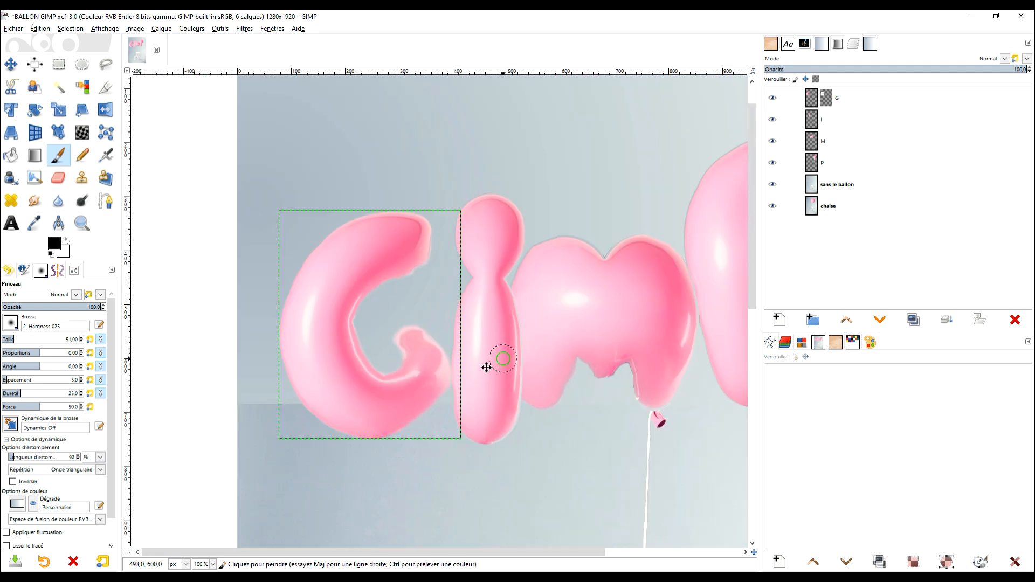
Resize the I layer to the image's dimensions and add a white layer mask to it.
right_click(813, 121)
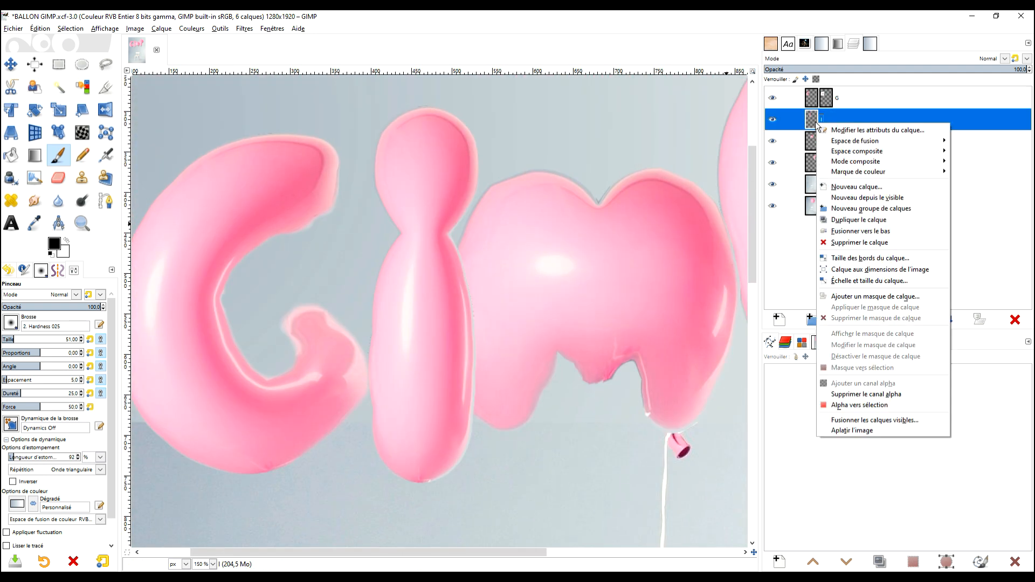
key(Escape)
scroll(410, 292, up, 3)
scroll(453, 201, down, 3)
key(ctrl+z)
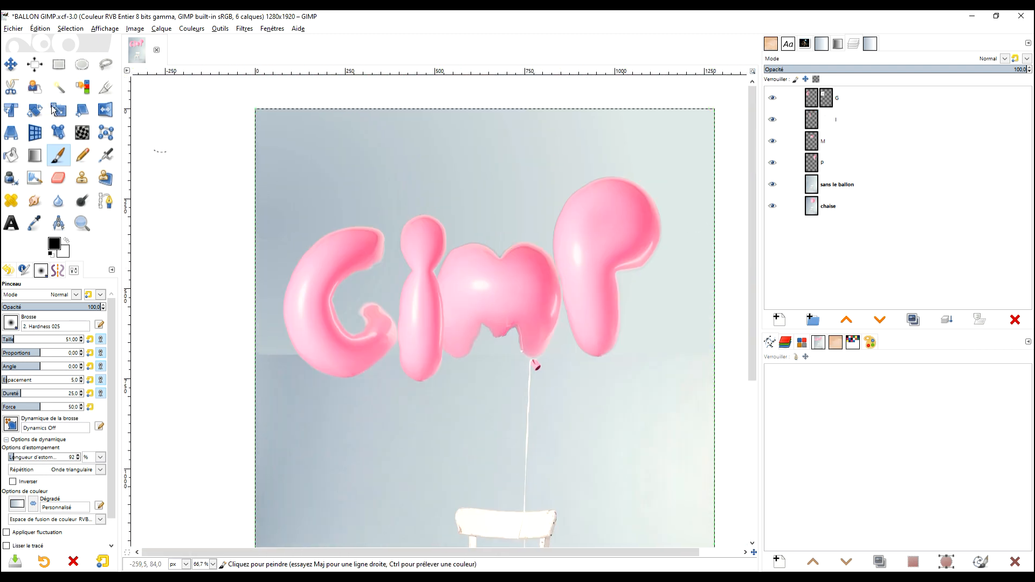
click(11, 64)
key(ctrl+z)
Move the I balloon slightly left against the G and raise its layer above the G layer.
click(836, 120)
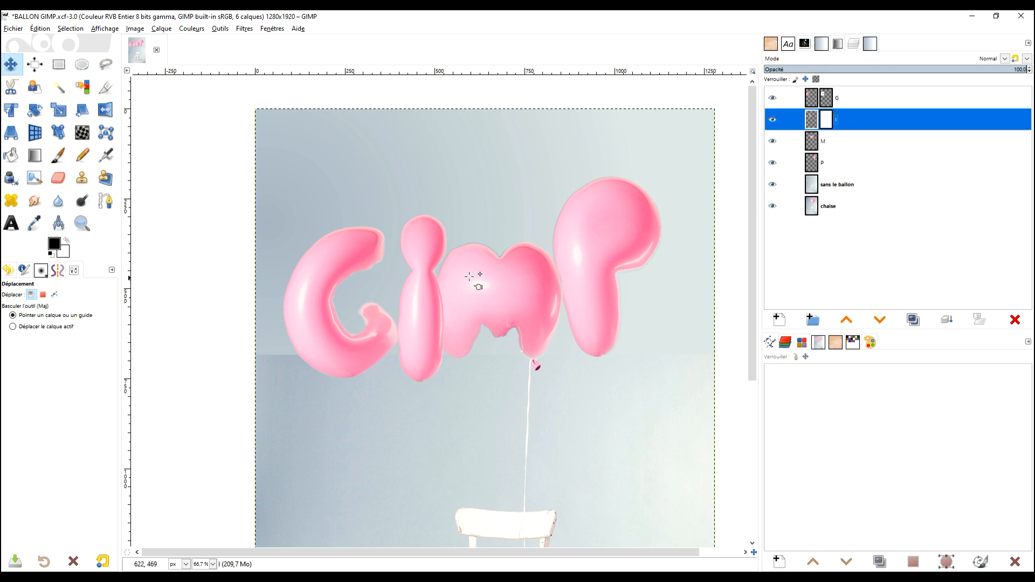
drag(420, 316, 408, 308)
click(847, 320)
key(1)
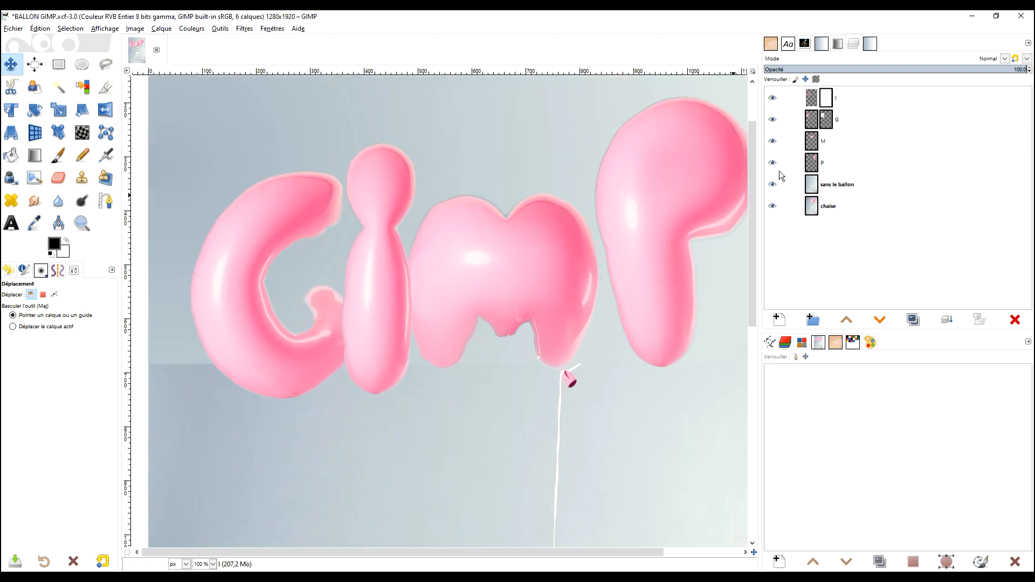
Raise the P layer above the M and G layers and give it a white layer mask.
click(821, 163)
click(847, 320)
click(847, 320)
Add a white layer mask to the sans le ballon layer.
right_click(816, 187)
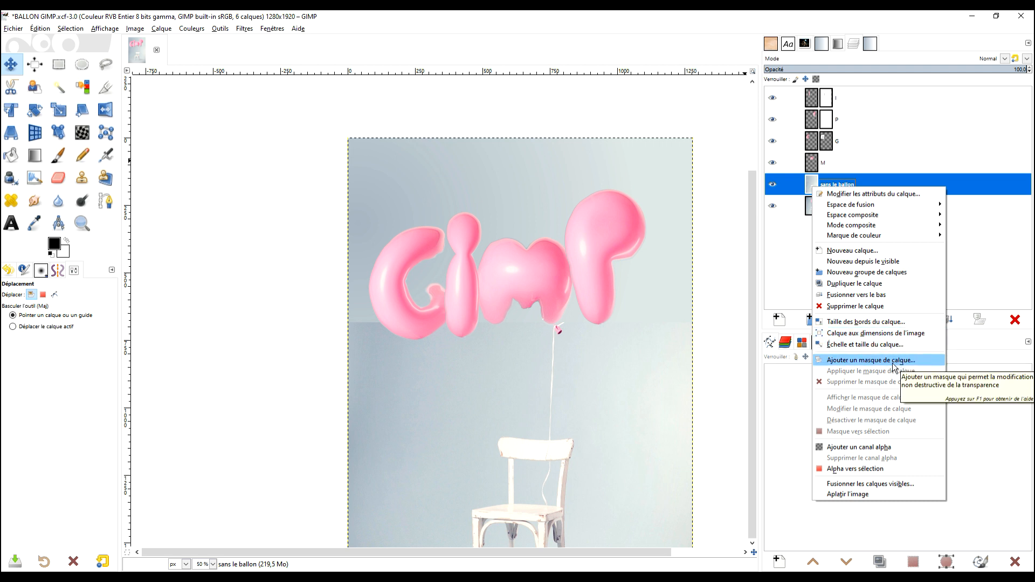
click(904, 360)
click(894, 456)
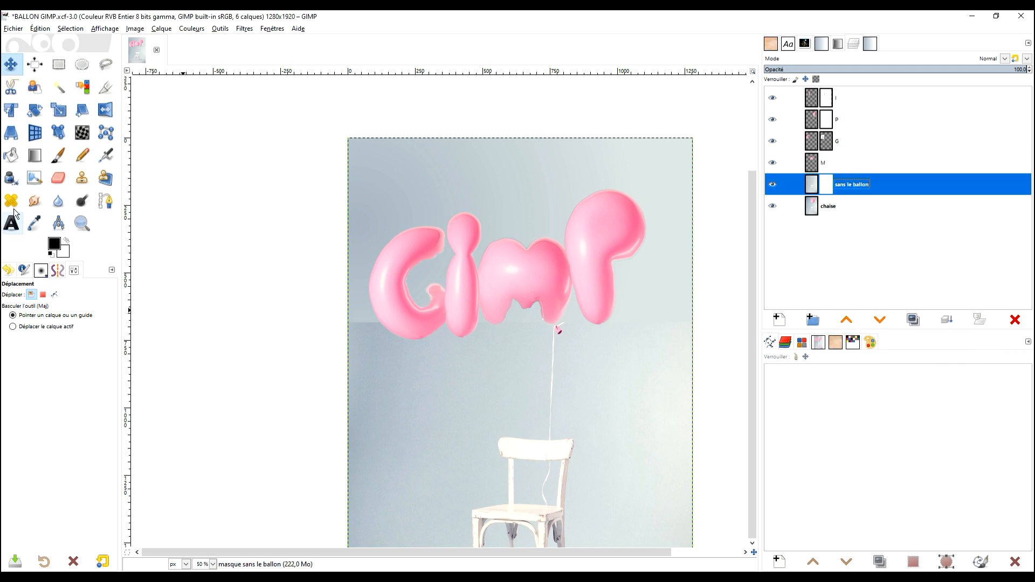
Paint black on the sans le ballon mask along the background seam with the 2. Hardness 025 brush, enlarged to size 335.
click(58, 155)
mouse_move(399, 327)
mouse_down()
mouse_move(330, 326)
mouse_move(430, 325)
mouse_move(331, 329)
mouse_up()
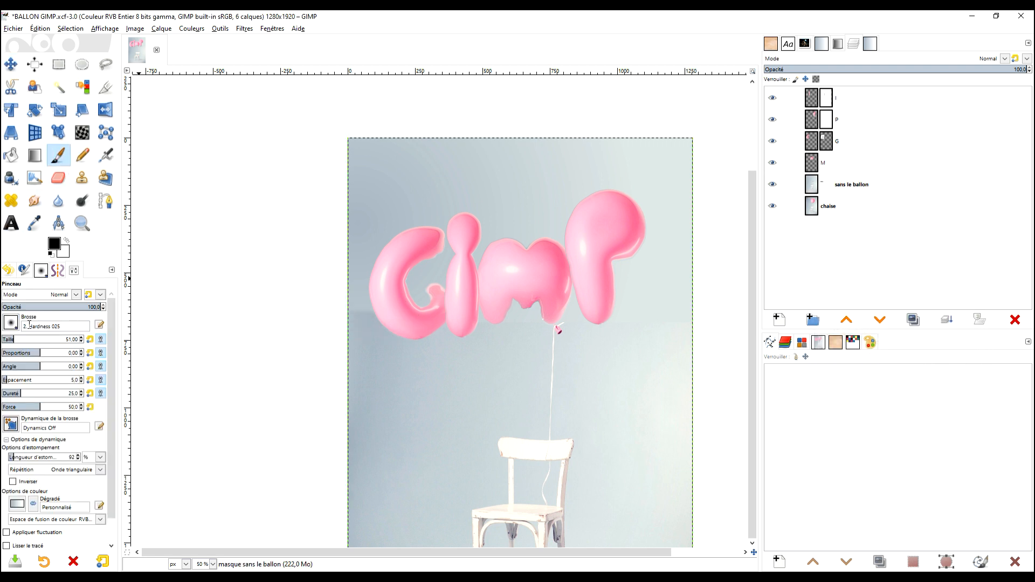
click(11, 324)
click(120, 335)
drag(366, 351, 260, 339)
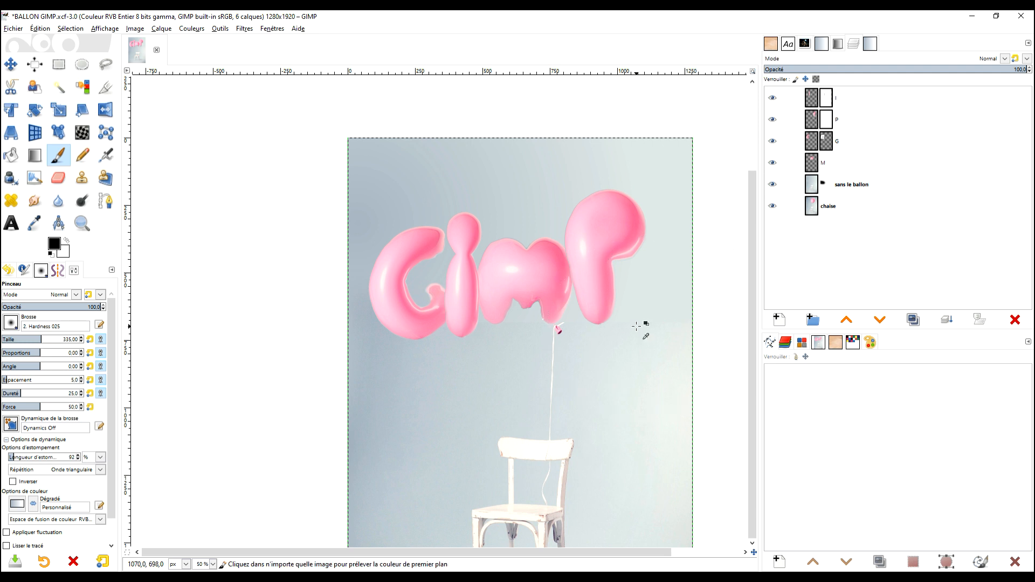
click(834, 189)
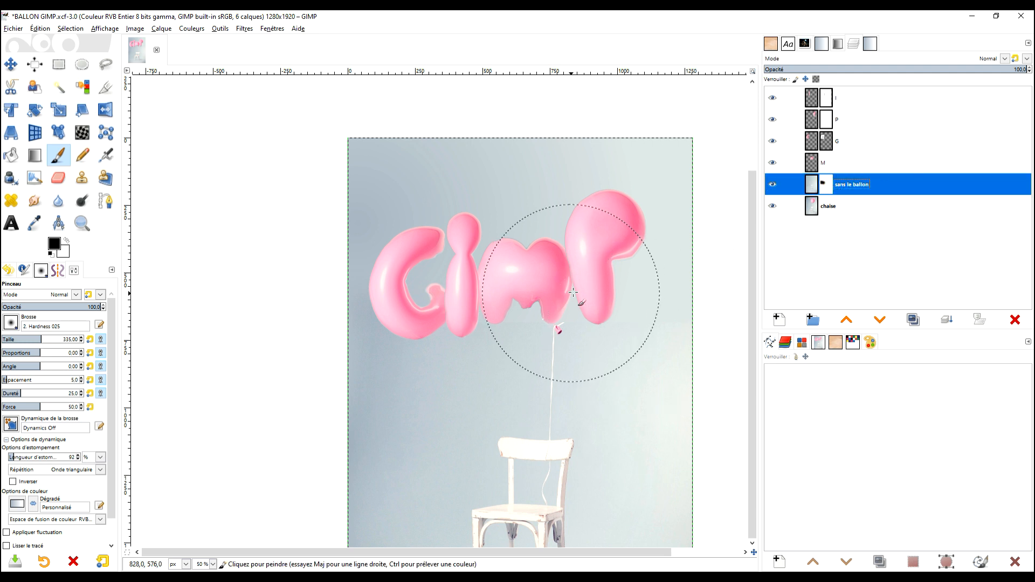
Resize the M layer to the image size and give it a white layer mask.
click(813, 102)
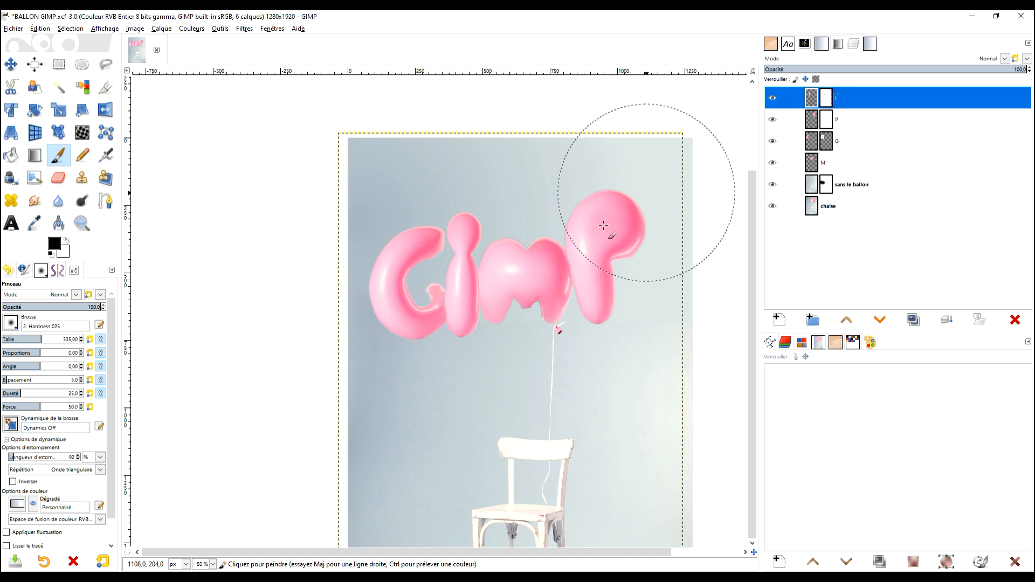
scroll(470, 273, up, 2)
scroll(463, 271, down, 2)
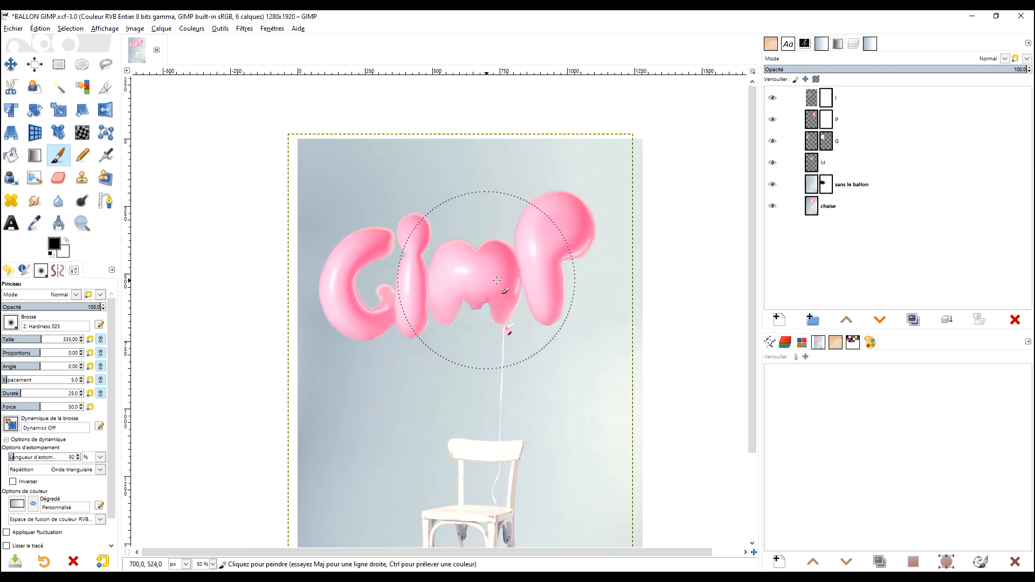
scroll(531, 278, up, 3)
drag(591, 343, 567, 315)
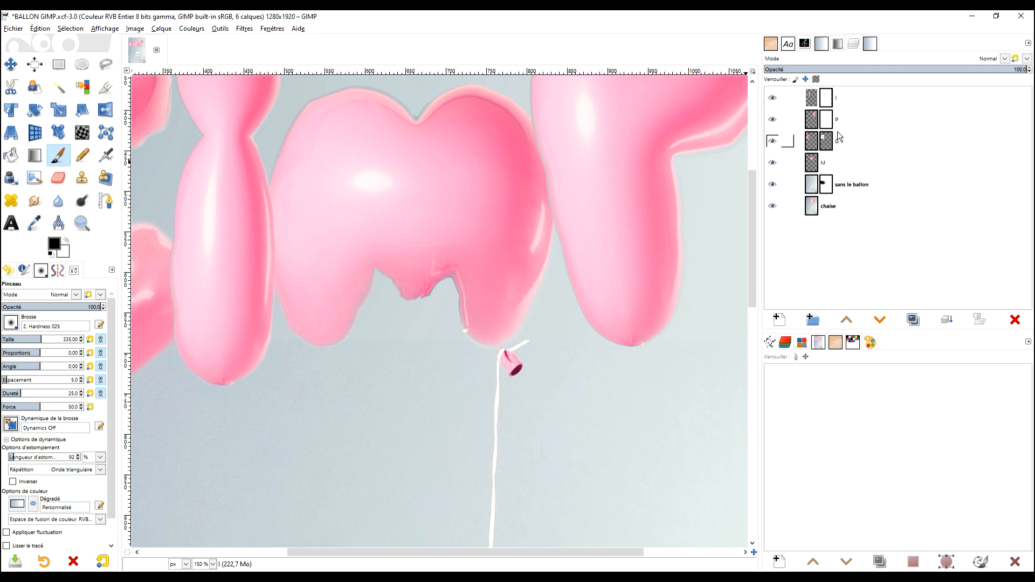
right_click(814, 163)
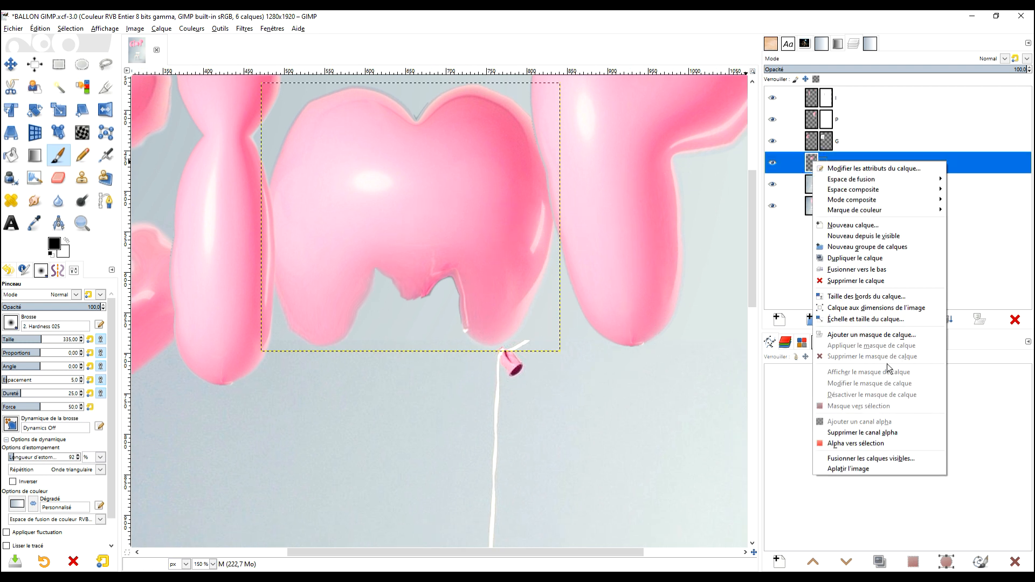
click(877, 307)
right_click(812, 162)
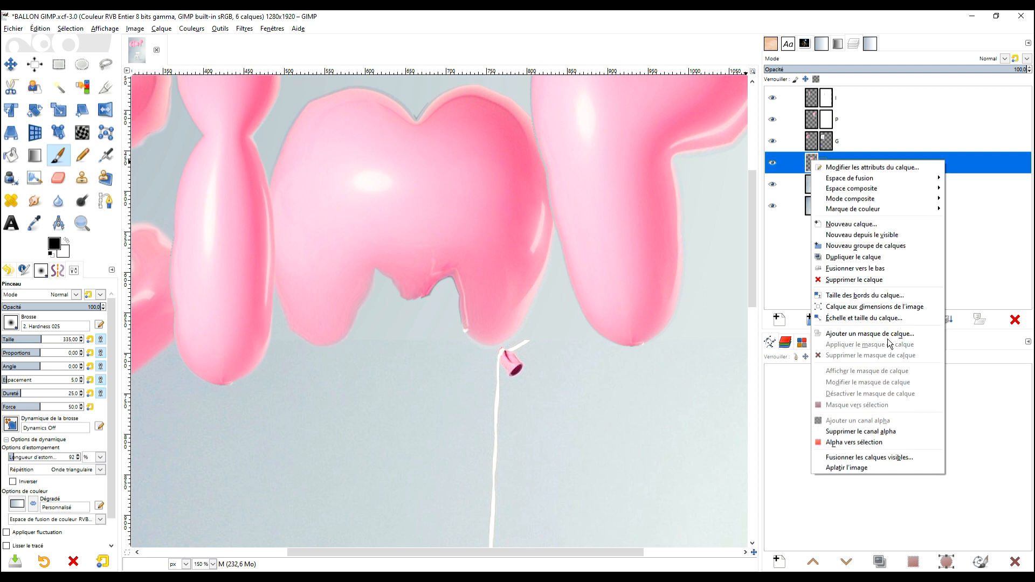
click(879, 333)
click(892, 425)
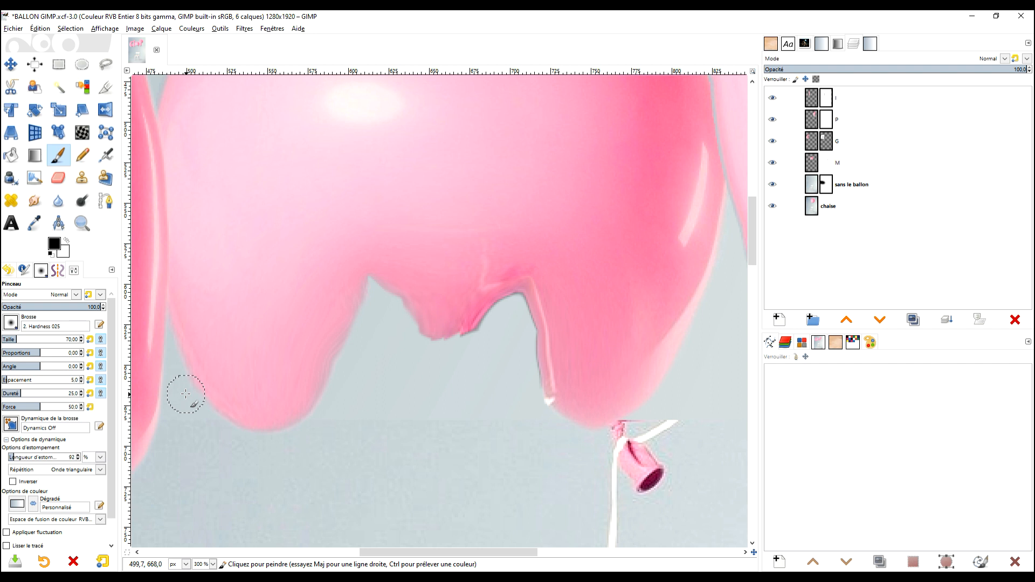
Paint black on the M mask along its left lobe and lower cut-outs with the 2. Hardness 025 brush at size 70.
scroll(462, 208, up, 10)
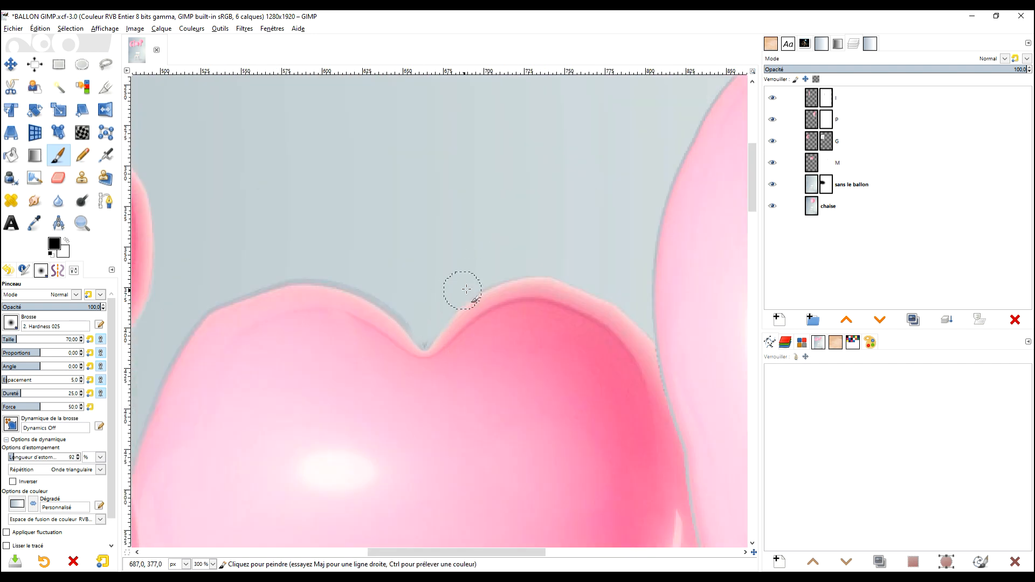
mouse_move(398, 310)
mouse_down()
mouse_move(251, 279)
mouse_move(280, 279)
mouse_move(153, 377)
mouse_up()
scroll(391, 186, down, 4)
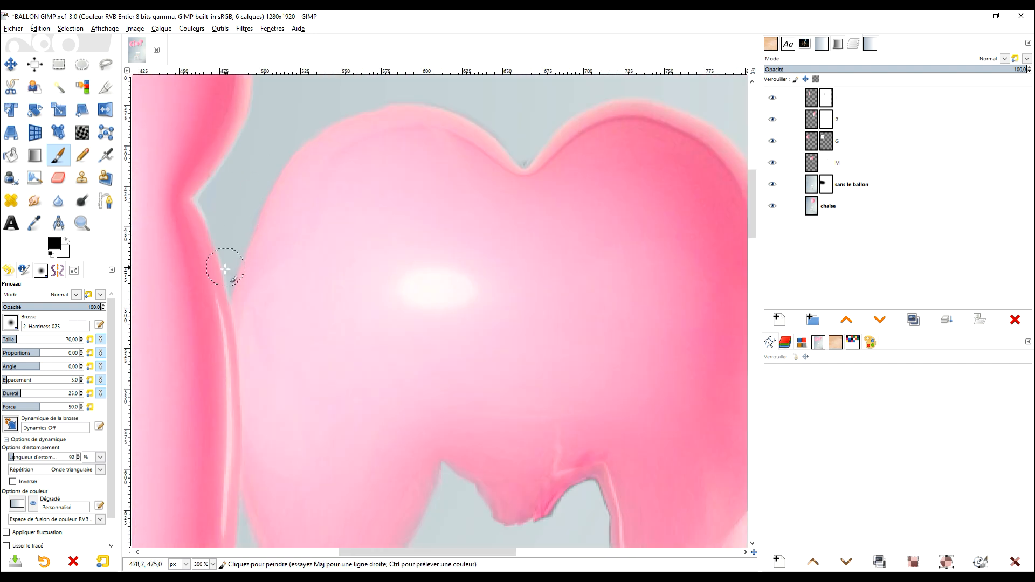
scroll(395, 189, down, 5)
scroll(396, 189, up, 1)
scroll(566, 277, down, 2)
scroll(564, 301, up, 2)
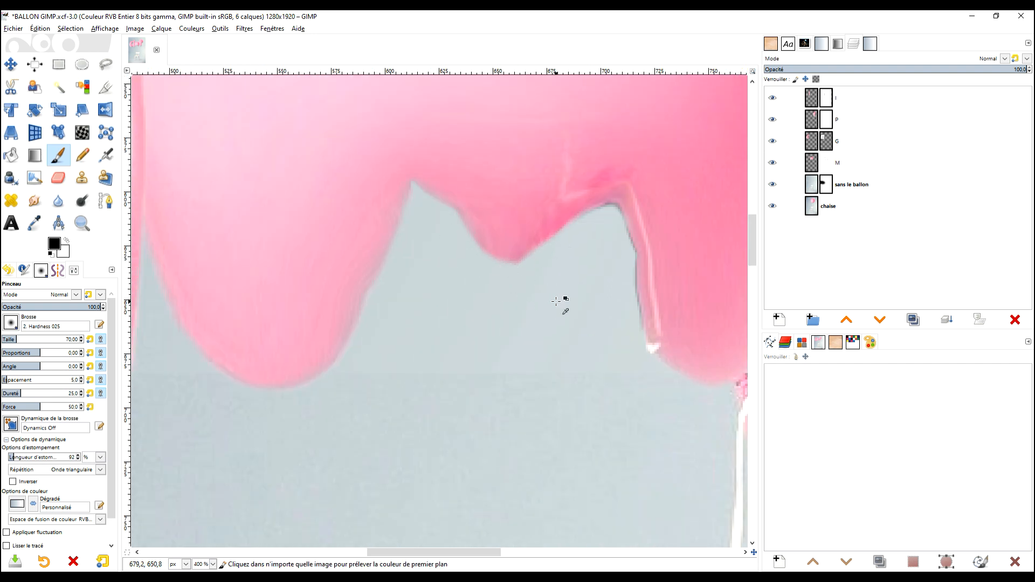
scroll(485, 232, down, 5)
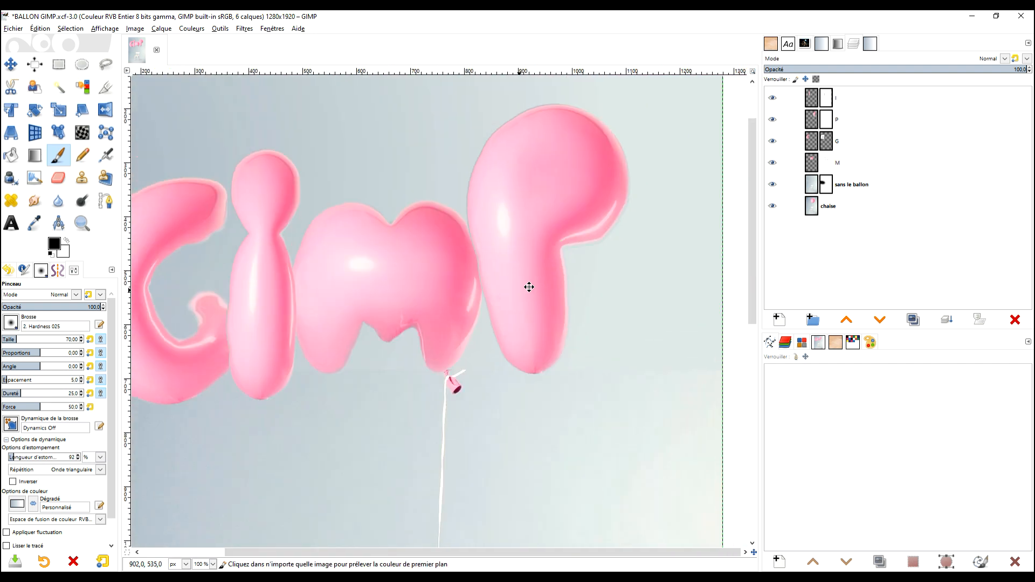
Trim the pale fringe along the upper edge of the M's right lobe by painting black on its mask.
scroll(582, 246, up, 1)
scroll(569, 199, up, 6)
drag(569, 200, 415, 366)
drag(650, 217, 316, 252)
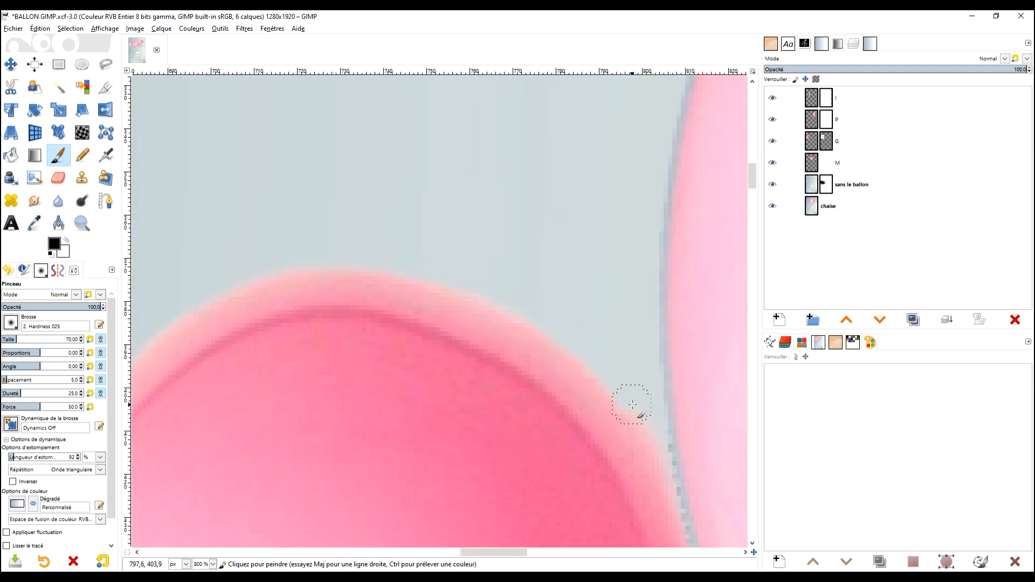
scroll(631, 403, down, 4)
Paint black on the P layer's mask along the balloon's edge beside the M.
click(825, 120)
scroll(513, 296, up, 2)
key(ctrl+z)
drag(479, 337, 467, 186)
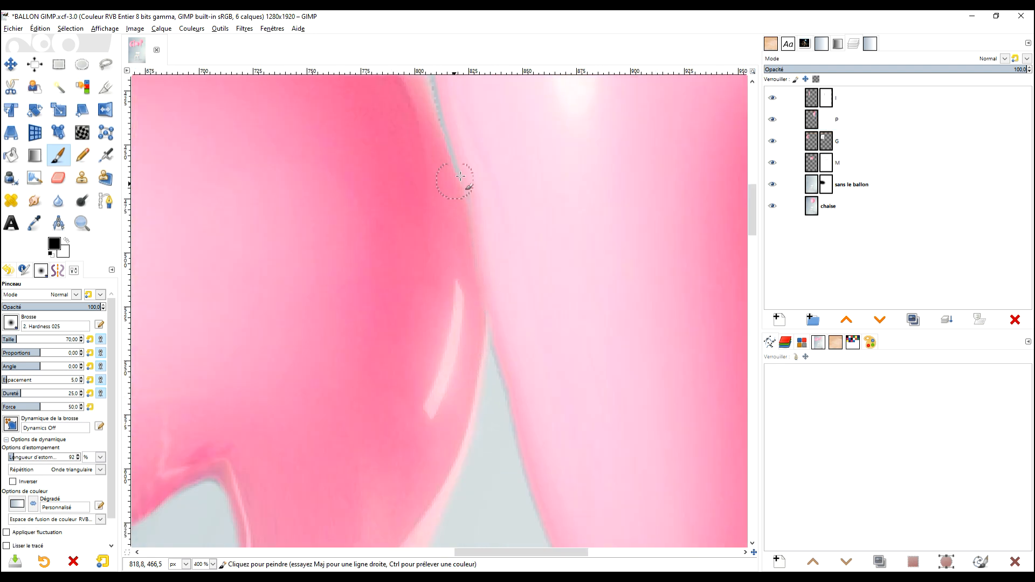
drag(541, 203, 550, 378)
drag(461, 426, 461, 315)
mouse_move(461, 316)
mouse_down()
mouse_move(378, 471)
mouse_move(420, 326)
mouse_up()
mouse_move(424, 325)
mouse_down()
mouse_move(340, 469)
mouse_move(673, 263)
mouse_move(411, 254)
mouse_up()
key(ctrl+z)
drag(331, 255, 424, 254)
scroll(542, 135, down, 4)
right_click(812, 118)
click(885, 403)
drag(612, 171, 522, 157)
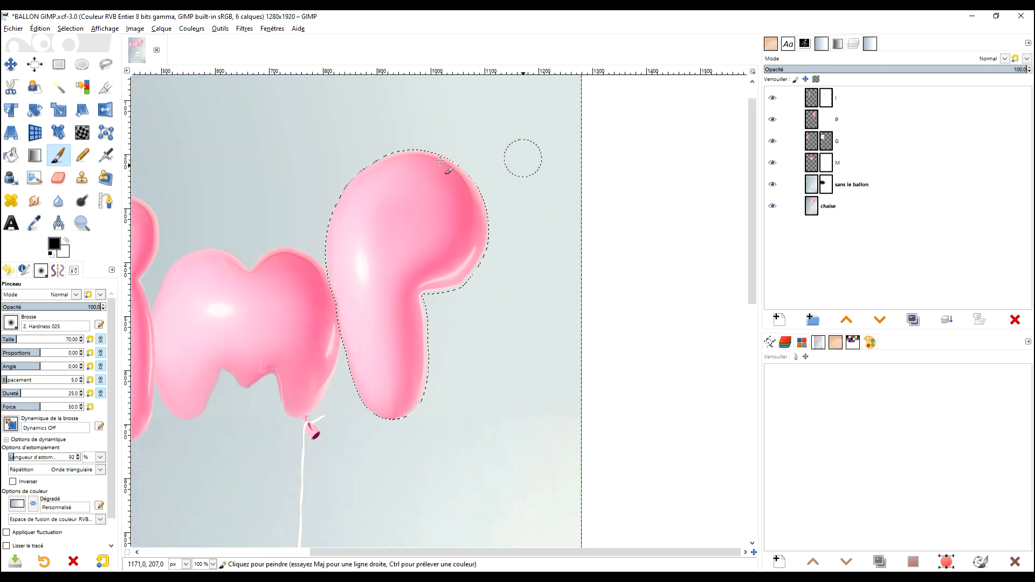
click(945, 562)
click(59, 64)
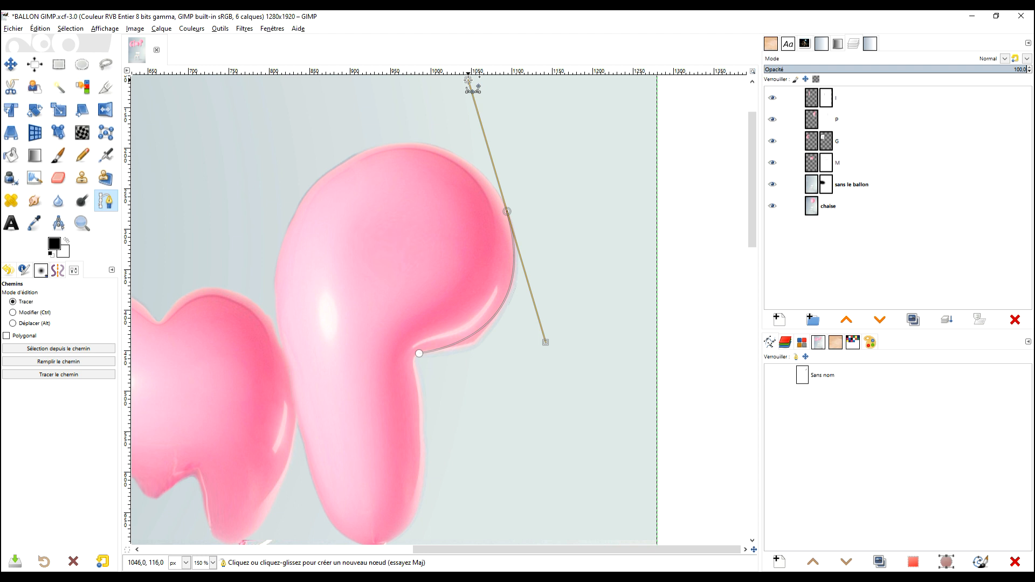
Trace a closed curved path just inside the outline of the P balloon and turn it into a selection.
drag(468, 80, 498, 186)
drag(419, 142, 462, 146)
scroll(331, 271, down, 3)
drag(299, 266, 321, 372)
mouse_move(376, 430)
mouse_down()
mouse_move(430, 442)
mouse_move(386, 431)
mouse_up()
key(ctrl+z)
drag(423, 395, 428, 368)
drag(422, 262, 415, 220)
ctrl+click(425, 238)
scroll(425, 238, down, 3)
scroll(412, 205, up, 3)
key(Return)
Invert the selection, fill the P layer's mask with black outside the balloon, and select the whole image.
click(837, 119)
click(71, 29)
click(88, 66)
drag(64, 252, 509, 386)
key(ctrl+a)
key(r)
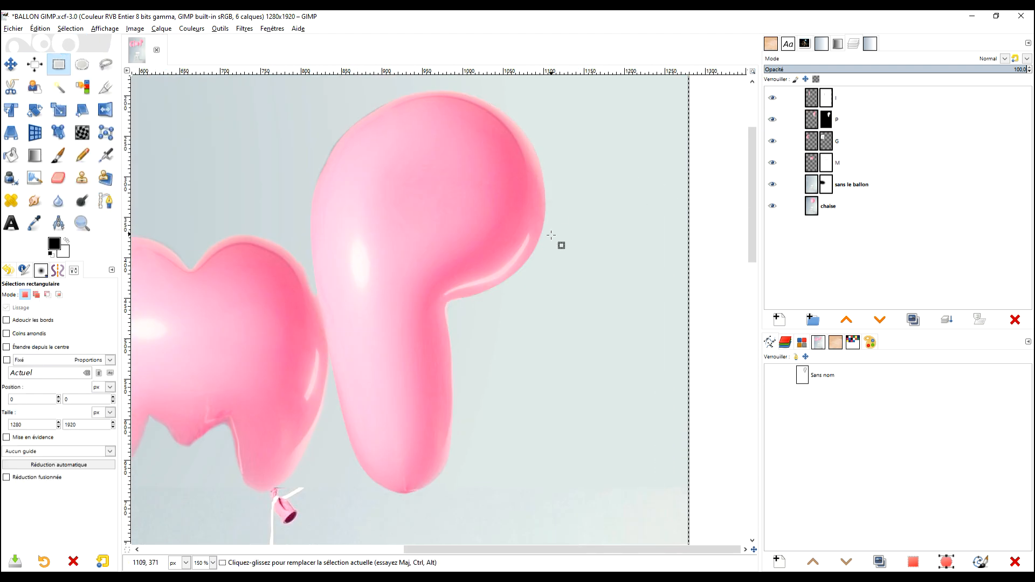
scroll(390, 164, up, 3)
scroll(549, 178, down, 2)
click(773, 375)
scroll(517, 142, up, 3)
key(b)
click(386, 288)
scroll(434, 232, down, 2)
scroll(479, 351, up, 2)
click(472, 370)
drag(470, 349, 460, 335)
scroll(517, 285, down, 4)
key(Escape)
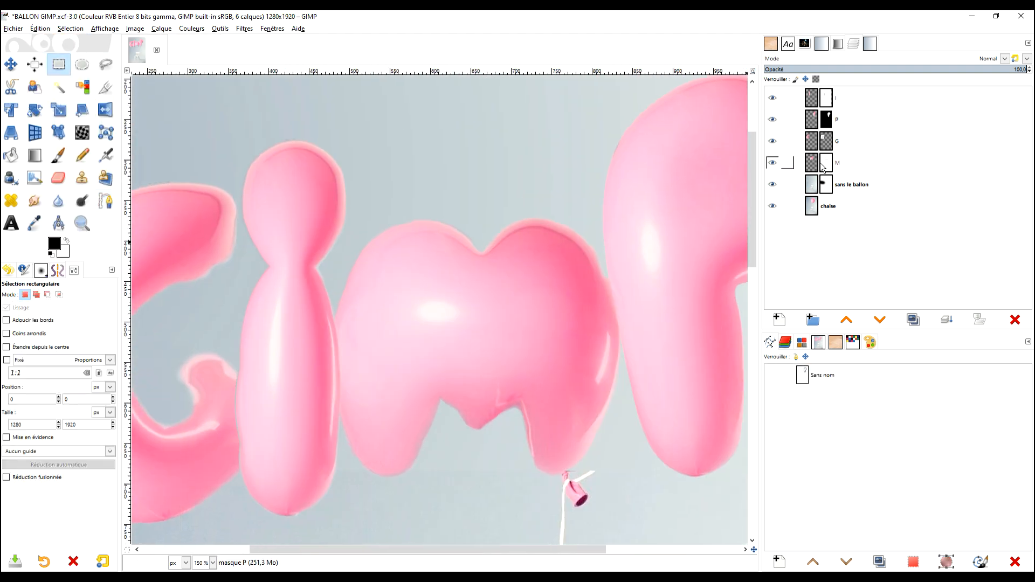
Start a path on the M balloon, tracing its right lobe and the top notch with the I and P layers hidden.
drag(626, 263, 619, 271)
drag(597, 180, 502, 141)
drag(491, 174, 486, 179)
scroll(483, 173, up, 5)
drag(493, 419, 476, 390)
drag(505, 421, 532, 471)
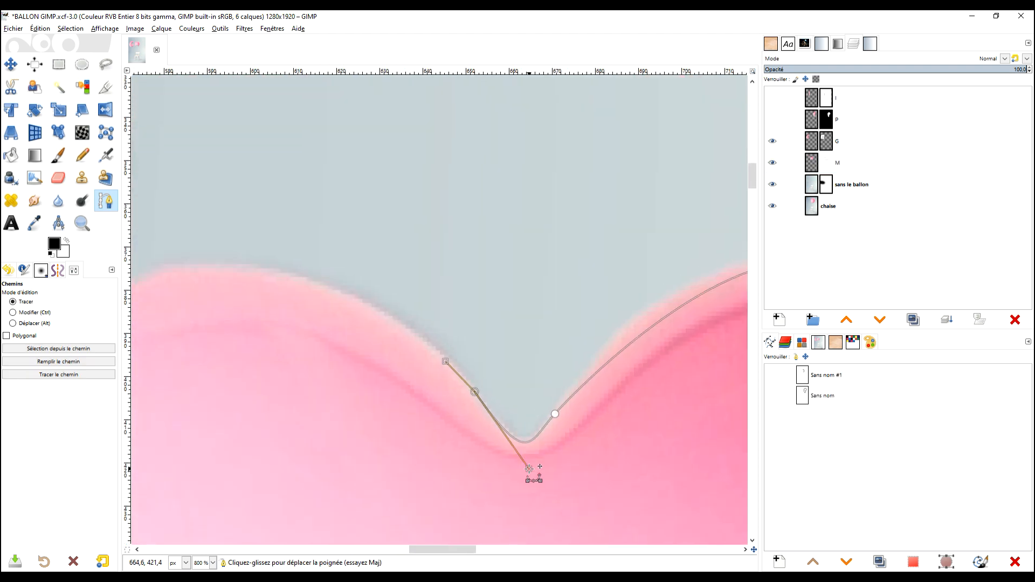
key(ctrl+z)
key(ctrl+z)
key(ctrl+z)
key(ctrl+z)
scroll(657, 411, down, 3)
click(323, 358)
drag(440, 357, 448, 418)
key(ctrl+z)
key(ctrl+z)
scroll(475, 390, up, 2)
drag(474, 387, 455, 415)
drag(416, 450, 398, 452)
drag(332, 373, 301, 350)
Continue the M path around the left lobe, down the left side and around the left leg.
scroll(319, 92, down, 1)
drag(296, 184, 192, 263)
scroll(378, 78, down, 2)
drag(282, 287, 279, 323)
key(ctrl+z)
Trace the cut-outs between the M's legs and the right leg, close the path and turn it into a selection.
key(ctrl+z)
drag(342, 130, 305, 168)
drag(305, 169, 326, 144)
drag(283, 264, 279, 329)
drag(309, 404, 334, 445)
drag(352, 445, 370, 449)
scroll(384, 436, up, 1)
drag(408, 405, 426, 362)
click(446, 306)
drag(454, 299, 461, 298)
drag(482, 316, 532, 356)
key(ctrl+z)
drag(590, 312, 621, 351)
drag(640, 422, 646, 431)
drag(678, 432, 514, 355)
ctrl+click(514, 368)
scroll(553, 357, down, 3)
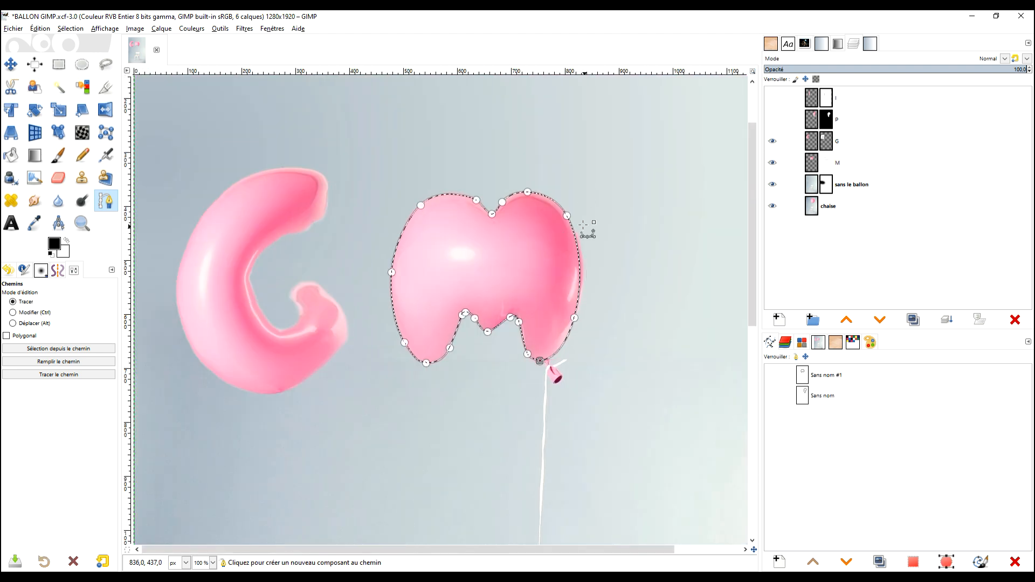
key(Return)
Invert the selection and fill the M layer's mask with black outside the balloon.
key(ctrl+i)
click(862, 160)
drag(54, 244, 414, 192)
click(58, 65)
click(597, 213)
Undo and redo the M mask change to compare its edges, and make the P layer visible again.
key(ctrl+z)
key(ctrl+z)
key(ctrl+y)
key(ctrl+y)
scroll(650, 199, up, 1)
scroll(650, 198, down, 1)
click(773, 162)
click(773, 162)
click(773, 120)
scroll(709, 220, down, 1)
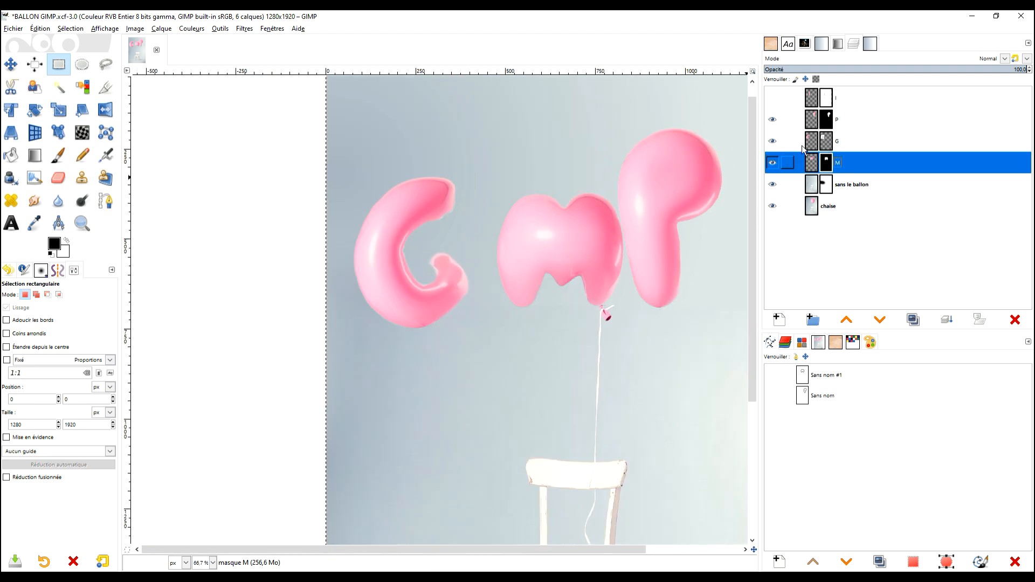
Show the I layer, target its mask and place path nodes around the I balloon's outline.
click(773, 98)
scroll(496, 275, up, 1)
click(827, 98)
click(105, 200)
scroll(453, 140, up, 1)
click(437, 128)
click(486, 195)
click(455, 255)
drag(539, 324, 497, 134)
click(444, 266)
click(393, 394)
click(345, 260)
click(422, 260)
click(397, 198)
ctrl+click(451, 134)
Bend the path segments to follow the head, waist and body of the I balloon.
drag(499, 202, 501, 232)
drag(494, 379, 475, 238)
drag(475, 310, 434, 439)
drag(423, 440, 365, 439)
drag(376, 306, 375, 342)
drag(375, 305, 370, 330)
click(396, 356)
scroll(431, 242, down, 3)
Turn the I path into a selection, invert it and fill the I mask with black outside the balloon.
click(59, 349)
drag(54, 244, 451, 221)
key(ctrl+z)
click(71, 29)
click(76, 65)
Target the G layer and hide the I and M layers so the G balloon stands alone.
click(836, 142)
click(773, 98)
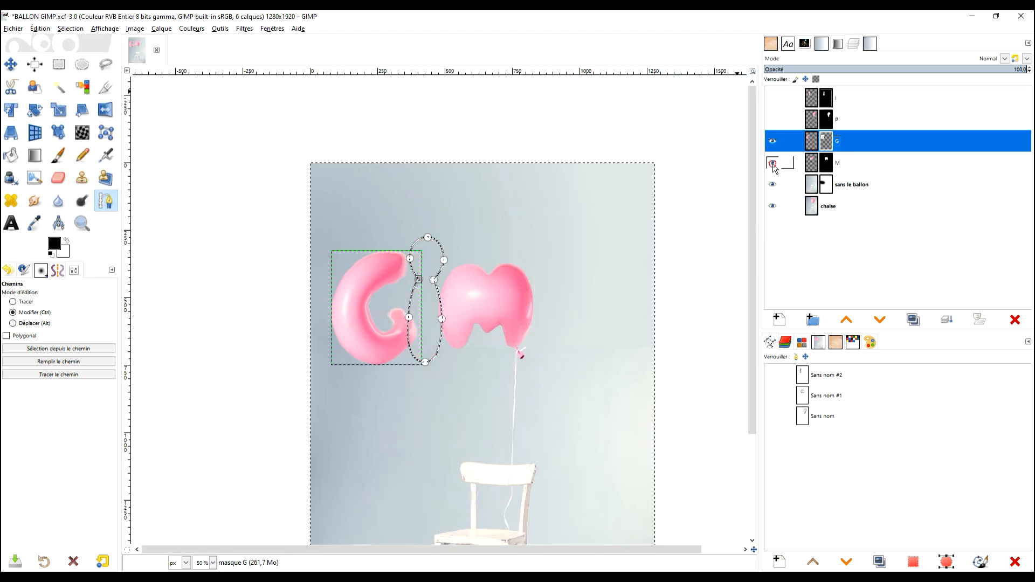
click(773, 163)
scroll(323, 338, up, 2)
Clear the current selection and enlarge the G layer with its mask to the image size.
click(59, 64)
click(712, 148)
right_click(825, 139)
click(890, 286)
Place path nodes around the G balloon's outline, including its inner hollow and lower hook, and close the path.
scroll(561, 271, up, 1)
click(106, 201)
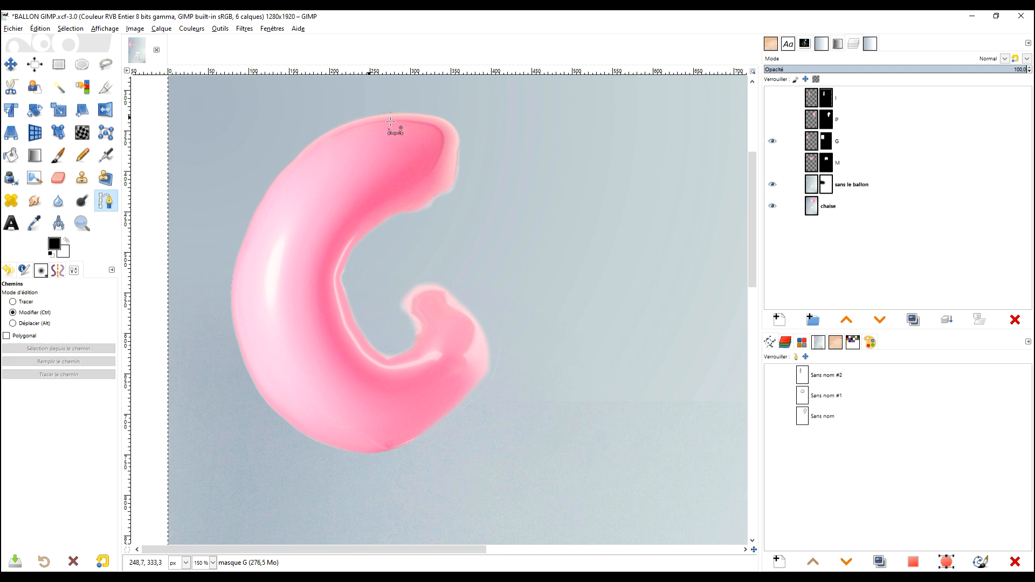
click(365, 117)
click(459, 139)
click(392, 217)
click(340, 277)
click(407, 349)
click(409, 300)
click(481, 325)
click(447, 414)
click(312, 436)
click(236, 335)
click(268, 192)
ctrl+click(364, 118)
Bend the G path's segments to follow the upper tip, inner hollow, lower hook and rounded back.
drag(459, 139, 469, 173)
drag(392, 217, 418, 203)
drag(345, 283, 444, 261)
drag(481, 326, 504, 374)
drag(312, 436, 256, 403)
drag(237, 335, 254, 374)
drag(236, 334, 228, 258)
drag(268, 192, 294, 136)
drag(459, 150, 456, 214)
Add a node on the G path's inner curve and nudge the neighbouring inner nodes onto the balloon's edge.
click(347, 390)
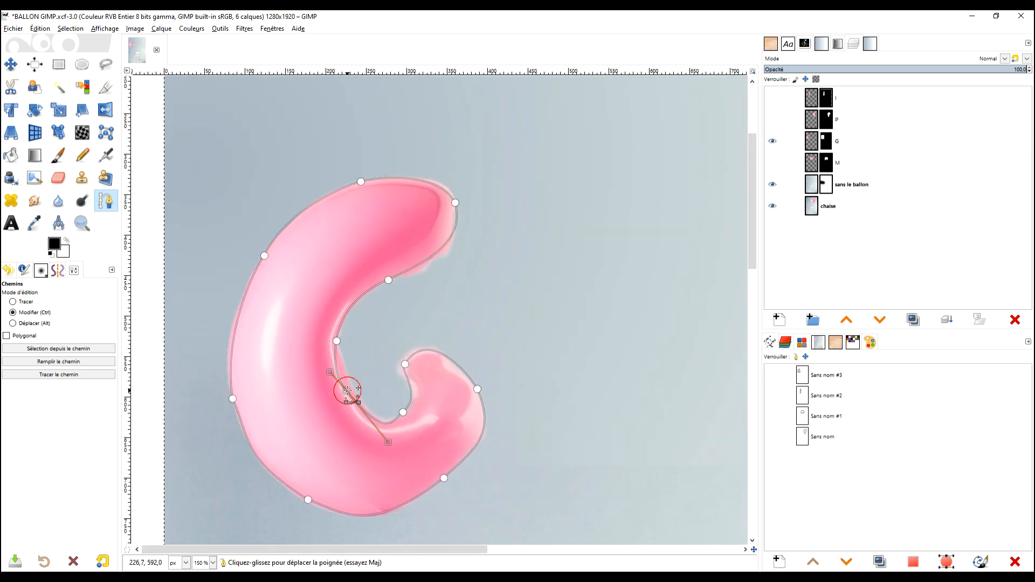
drag(382, 433, 381, 439)
drag(346, 391, 351, 391)
click(337, 341)
drag(388, 280, 385, 279)
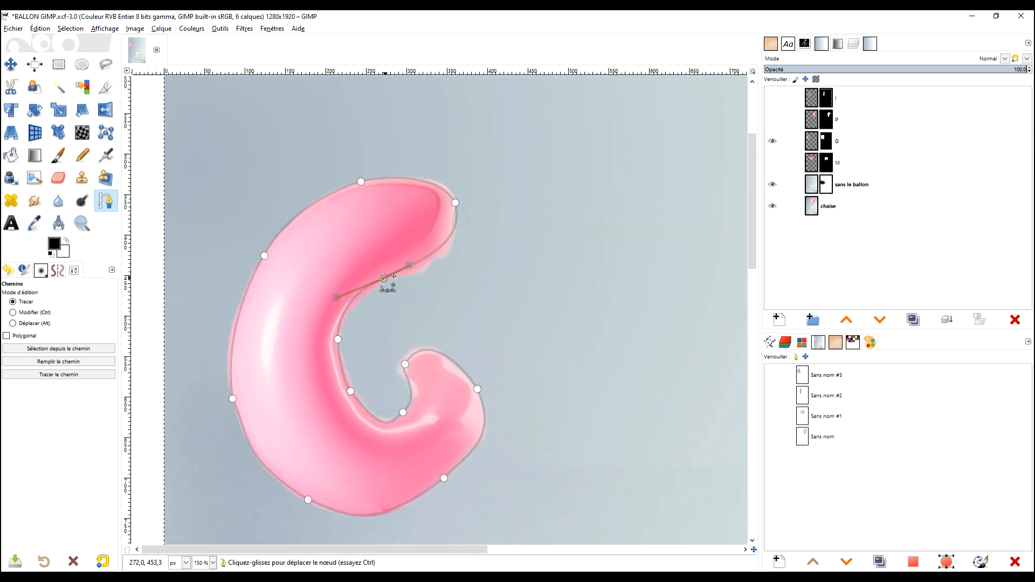
Remove the upper and lower nodes on the G path's outer back and bend the remaining curve along the balloon.
scroll(389, 276, down, 1)
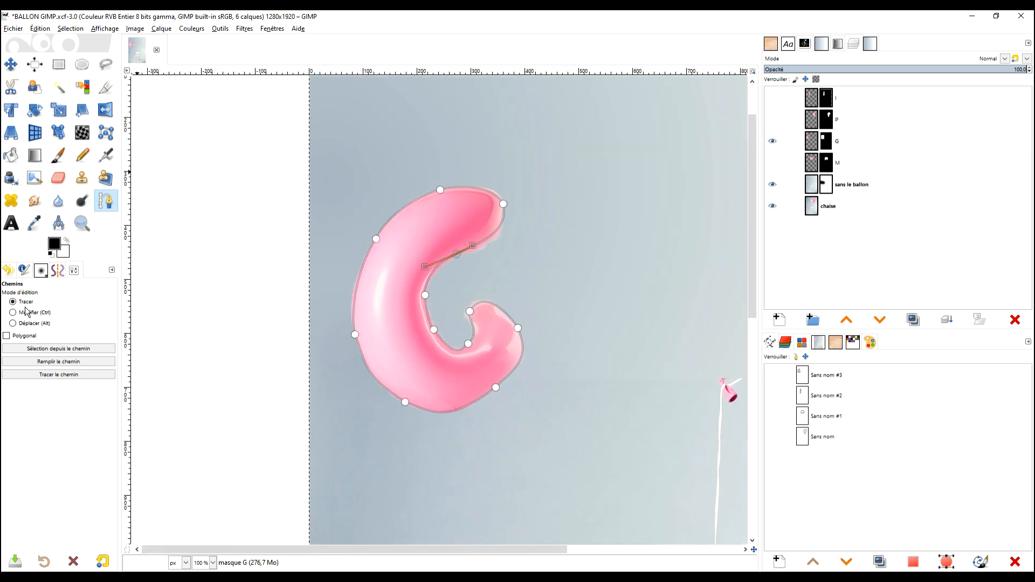
click(376, 239)
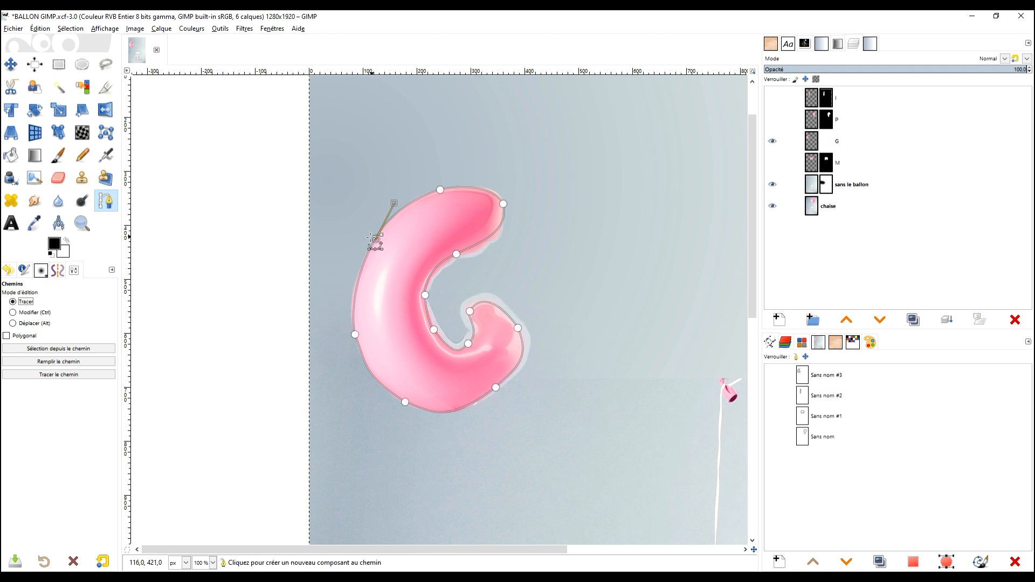
click(355, 334)
click(33, 313)
shift+click(376, 239)
shift+click(405, 401)
drag(348, 281, 344, 225)
drag(367, 361, 386, 419)
Reduce the G path's inner hollow to a single middle node and reposition it to smooth the curve.
click(470, 311)
click(435, 329)
shift+click(435, 329)
click(25, 302)
drag(425, 295, 444, 357)
click(33, 312)
drag(427, 315, 413, 305)
Remove the node at the G path's upper tip and round the tip with the handle of the node below it.
shift+click(503, 204)
click(456, 254)
drag(483, 237, 562, 187)
click(441, 190)
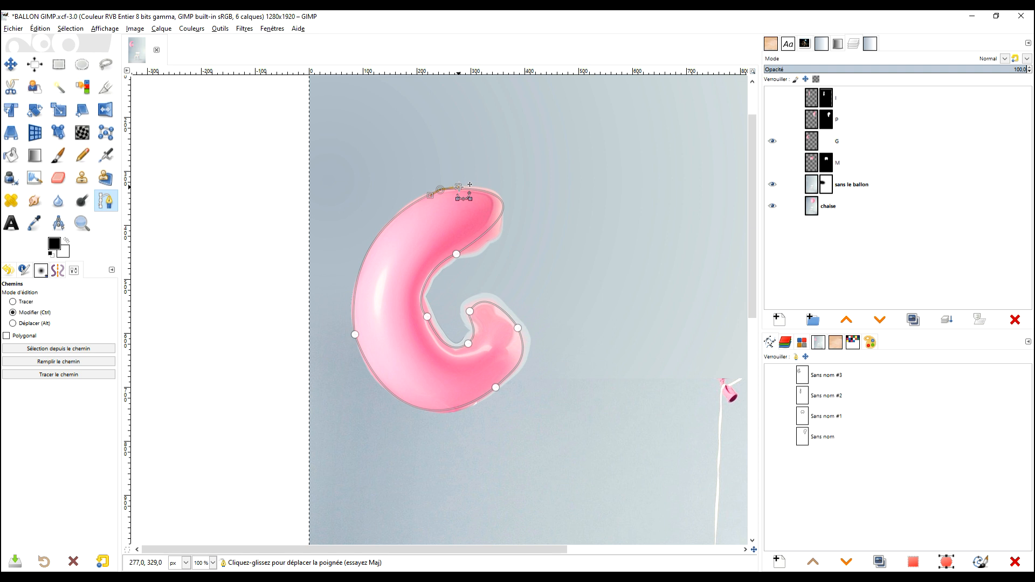
Shorten and re-angle the handle below the G's upper tip so the path tightens inside the balloon's pale edge.
click(456, 254)
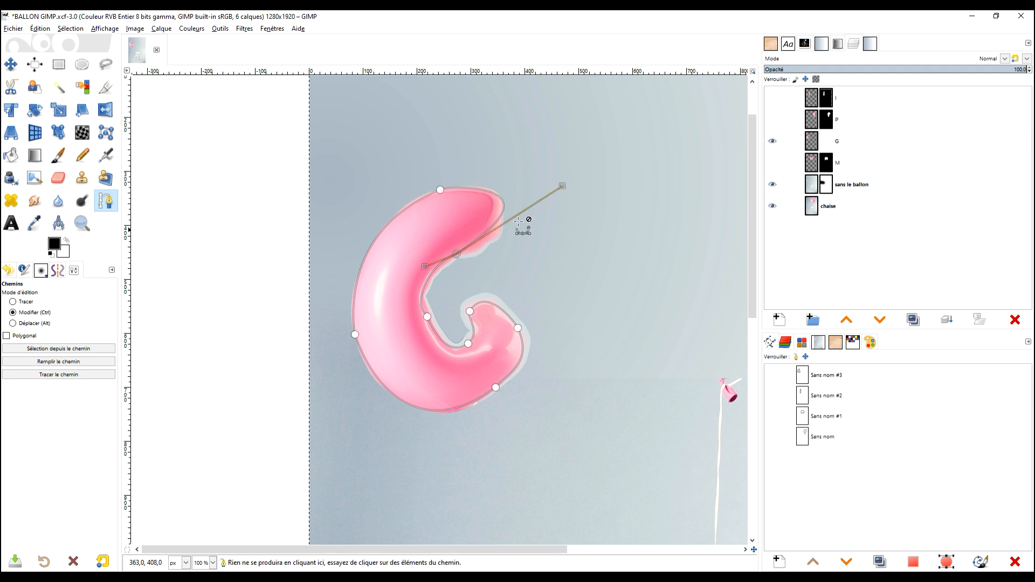
drag(559, 188, 556, 203)
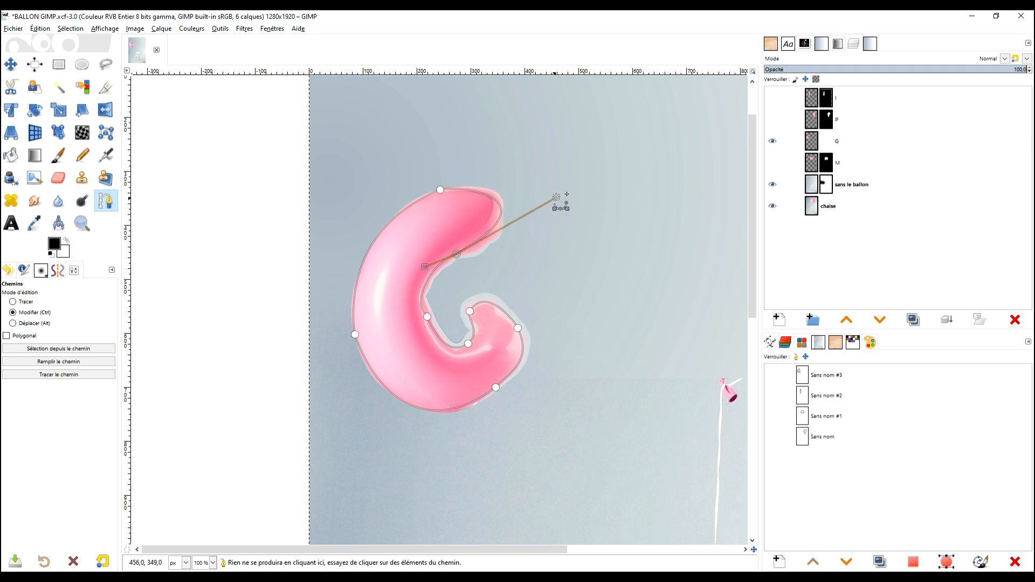
drag(558, 200, 548, 212)
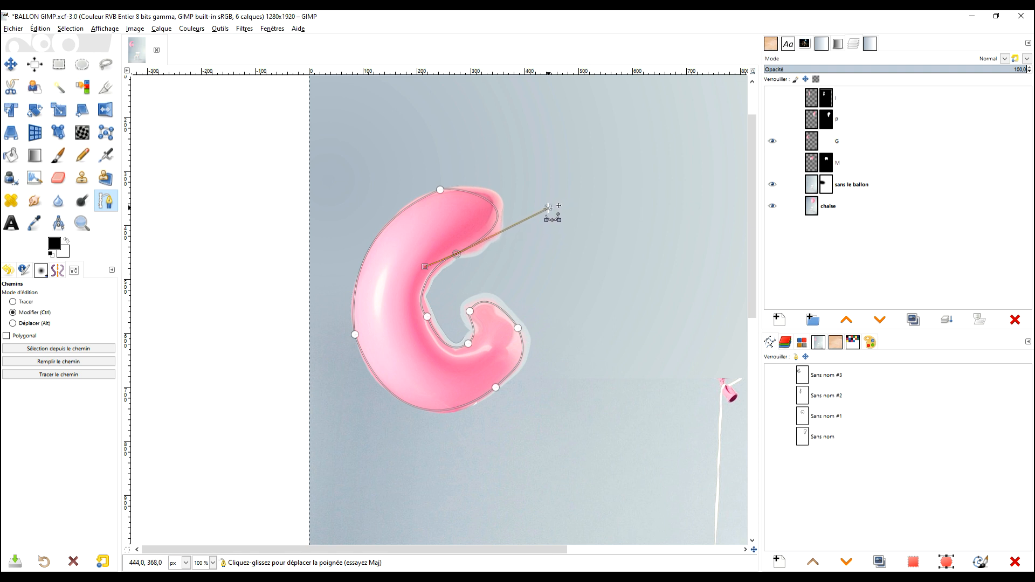
drag(542, 212, 540, 206)
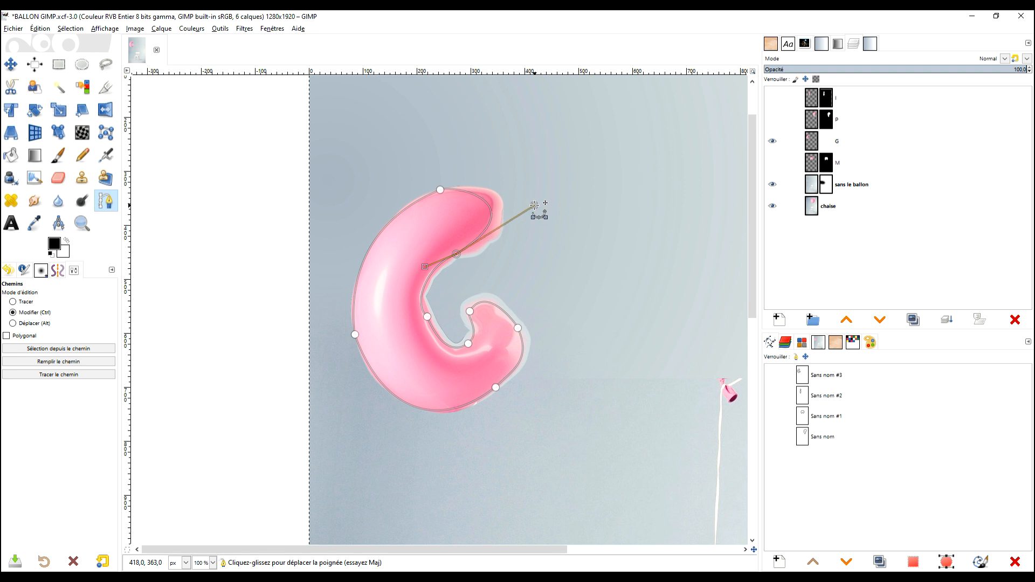
Adjust the curve handles at the G path's top node and at the end of its lower hook.
click(440, 190)
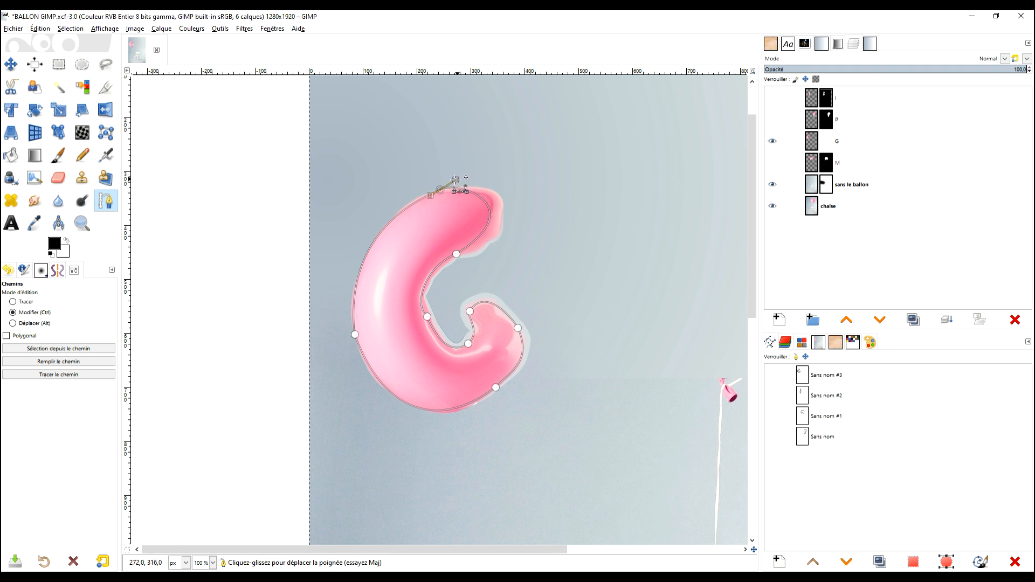
click(470, 312)
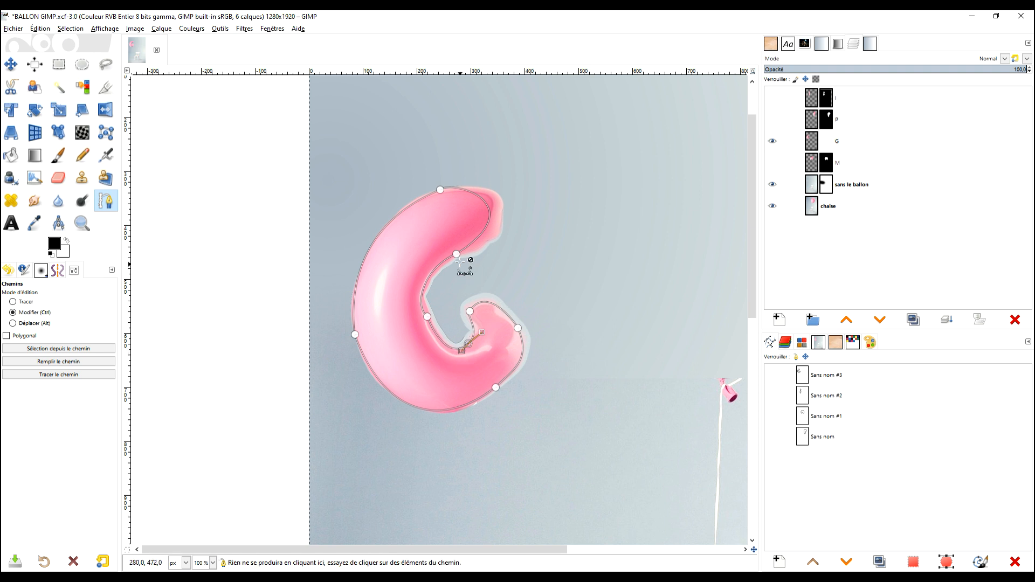
drag(469, 311, 486, 285)
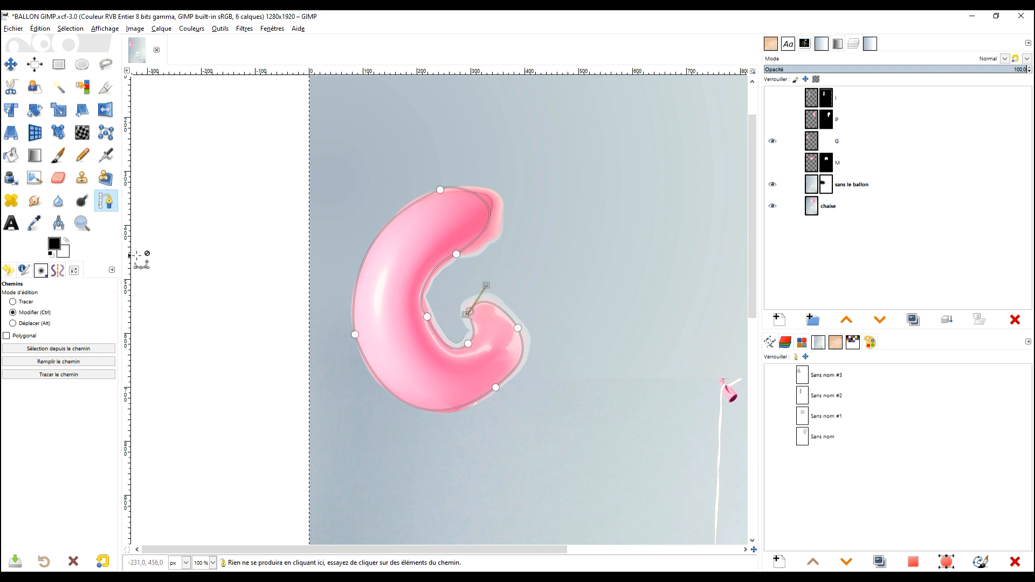
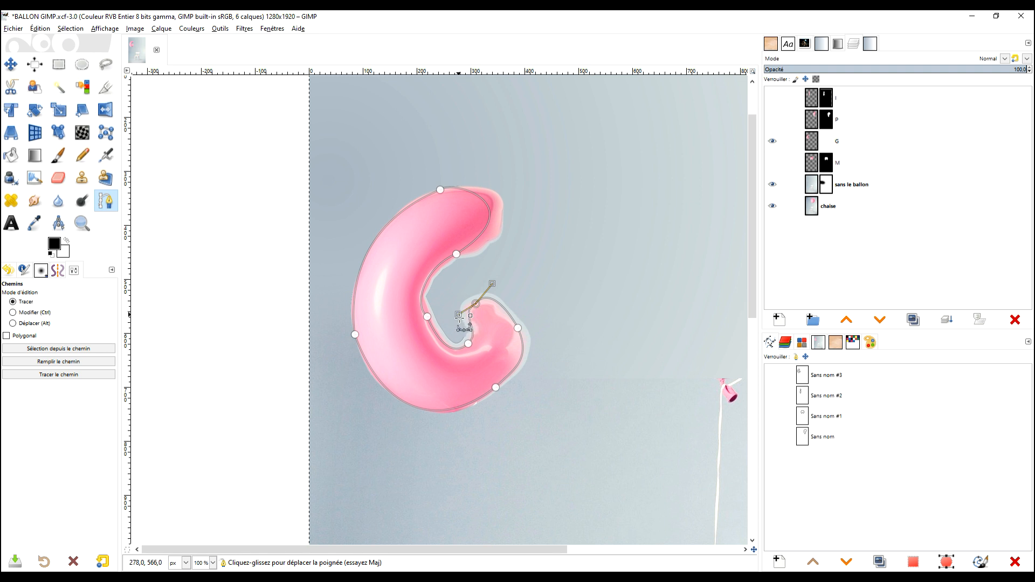
Reposition the nodes and handles along the inside and tip of the G path's lower hook.
drag(468, 343, 488, 337)
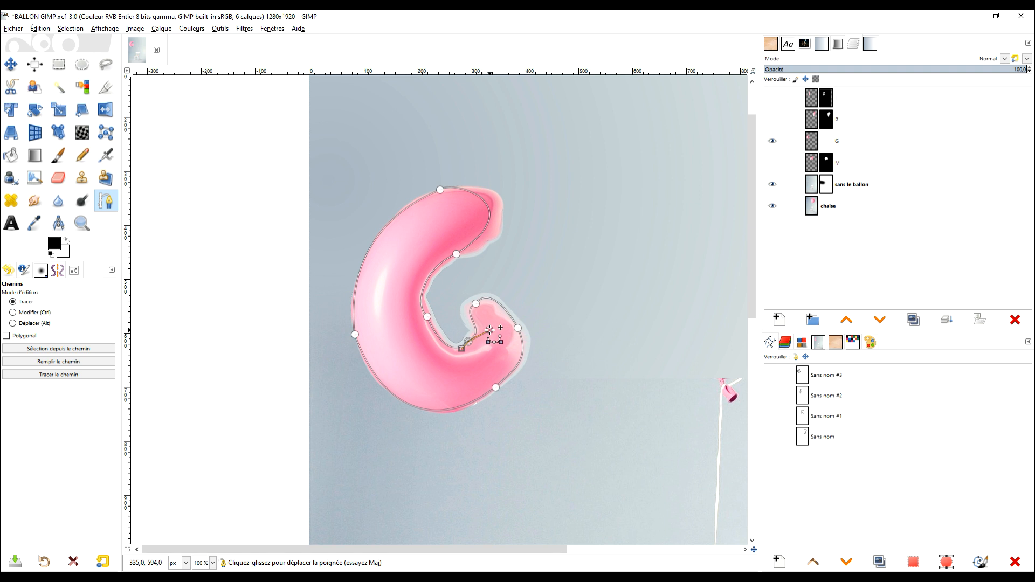
drag(519, 327, 506, 312)
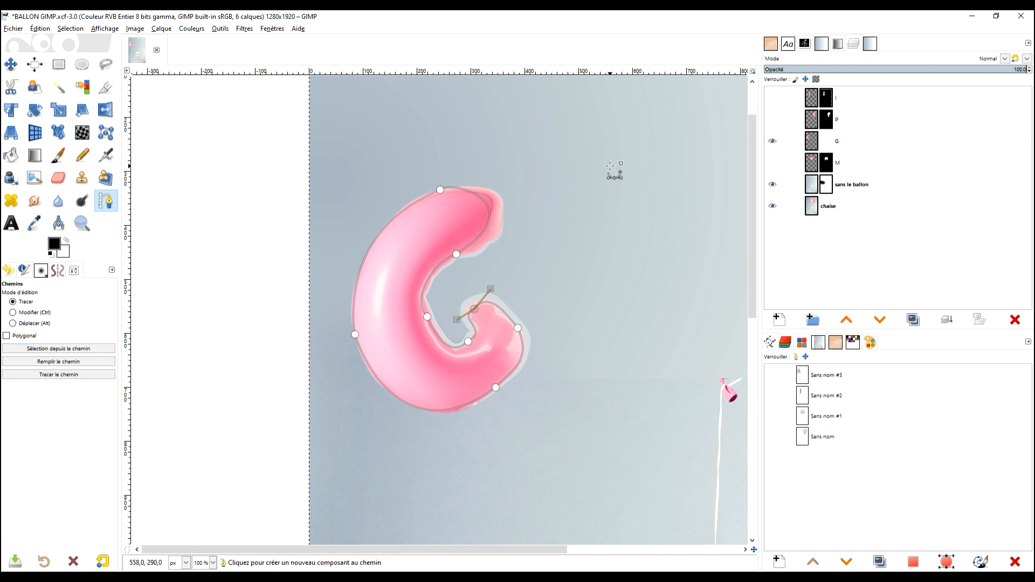
Convert the G path to a selection, invert it, fill the G layer's mask with black there, and deselect.
key(Return)
click(70, 30)
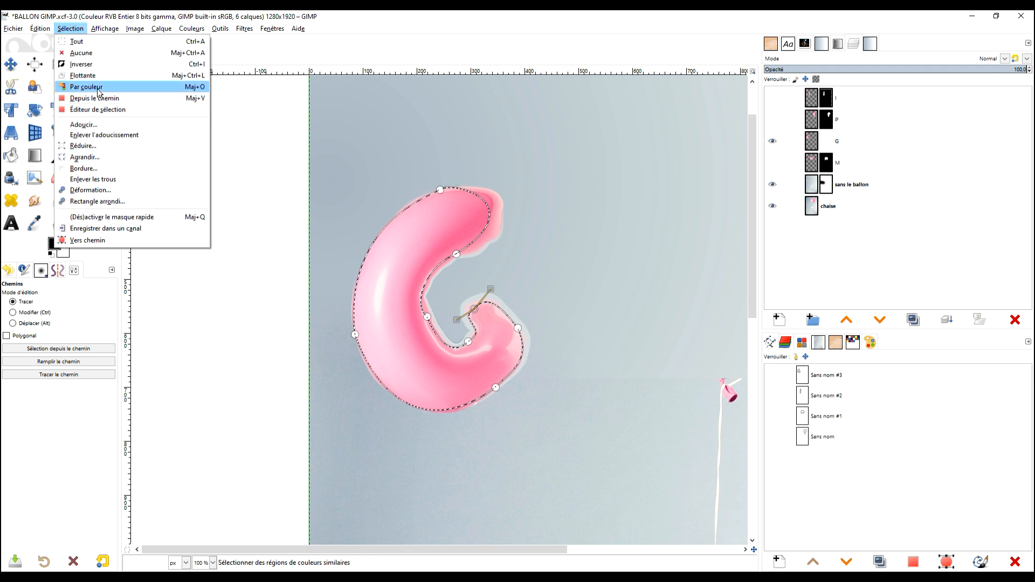
click(87, 63)
drag(53, 244, 652, 250)
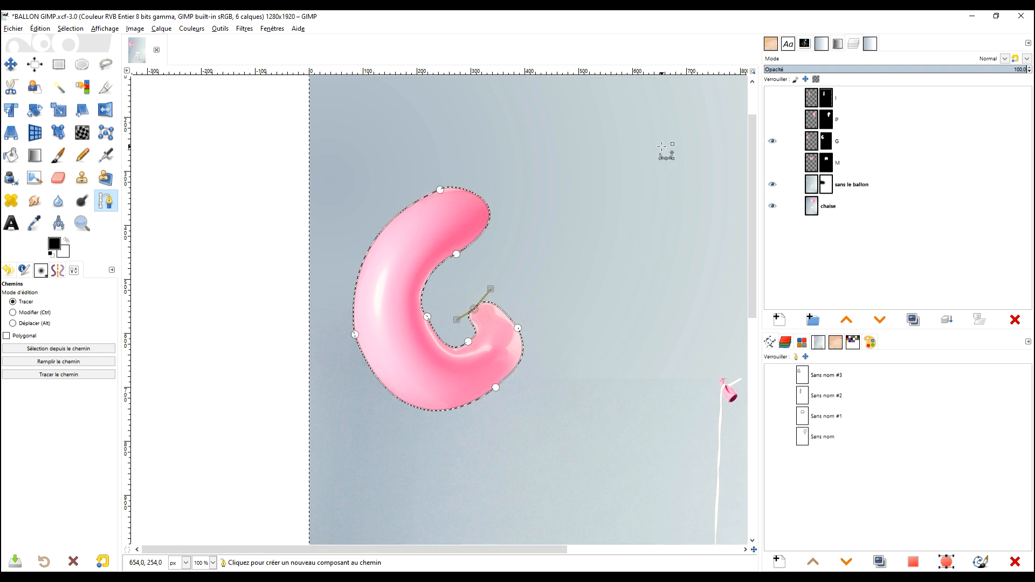
click(58, 65)
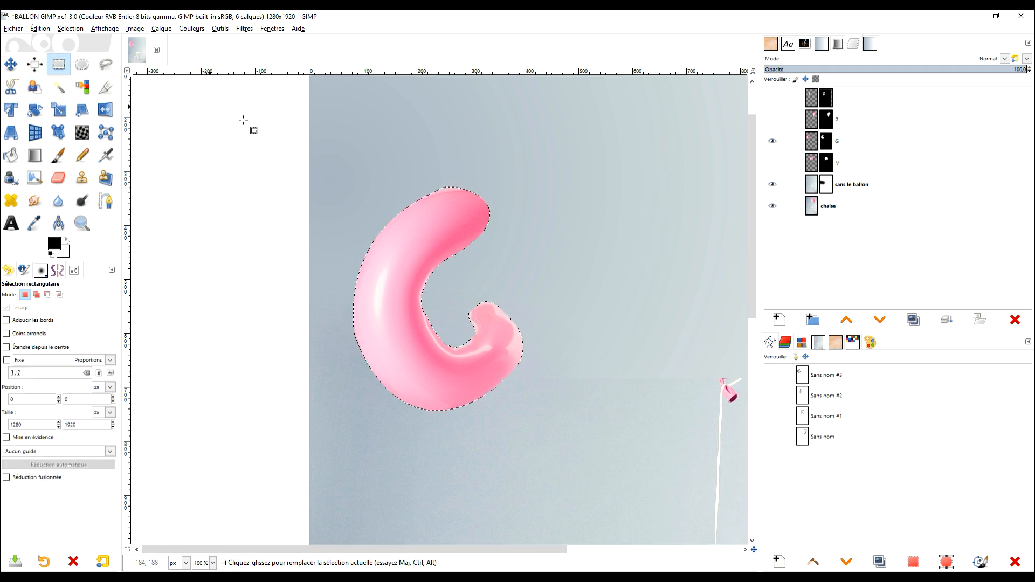
click(317, 162)
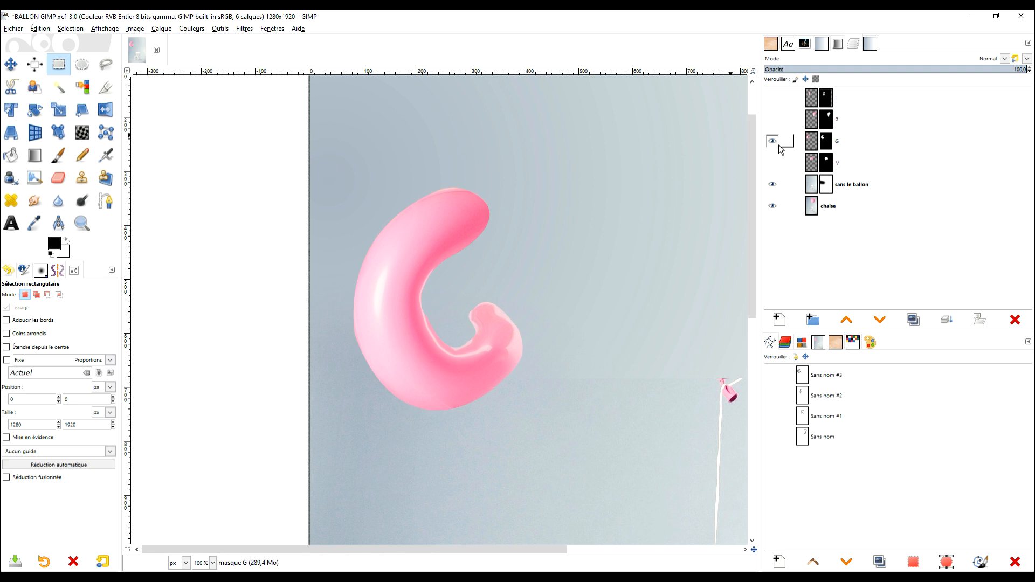
Make the P, I and M layers visible again alongside the masked G.
click(773, 121)
click(772, 103)
click(773, 162)
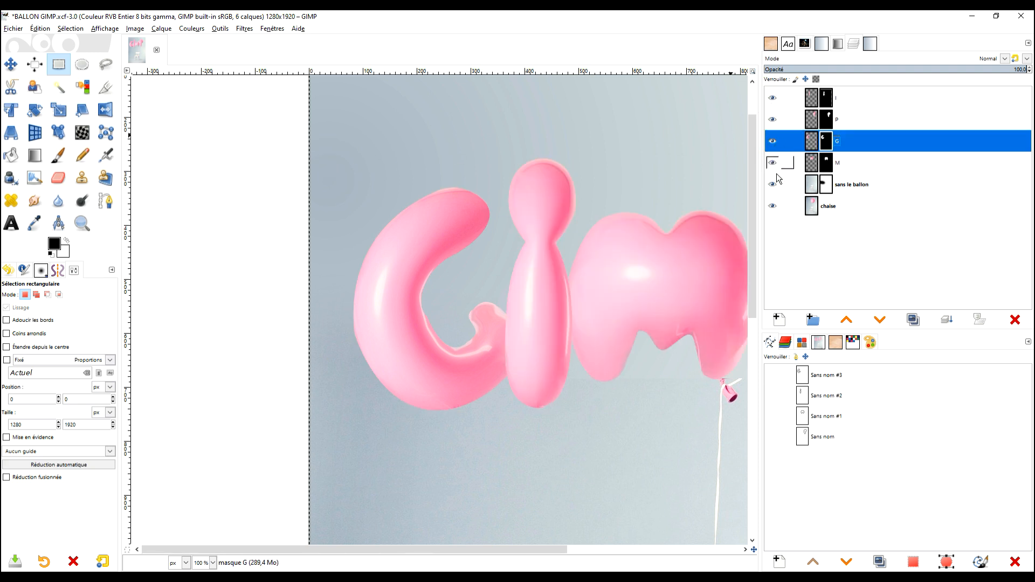
scroll(597, 212, down, 3)
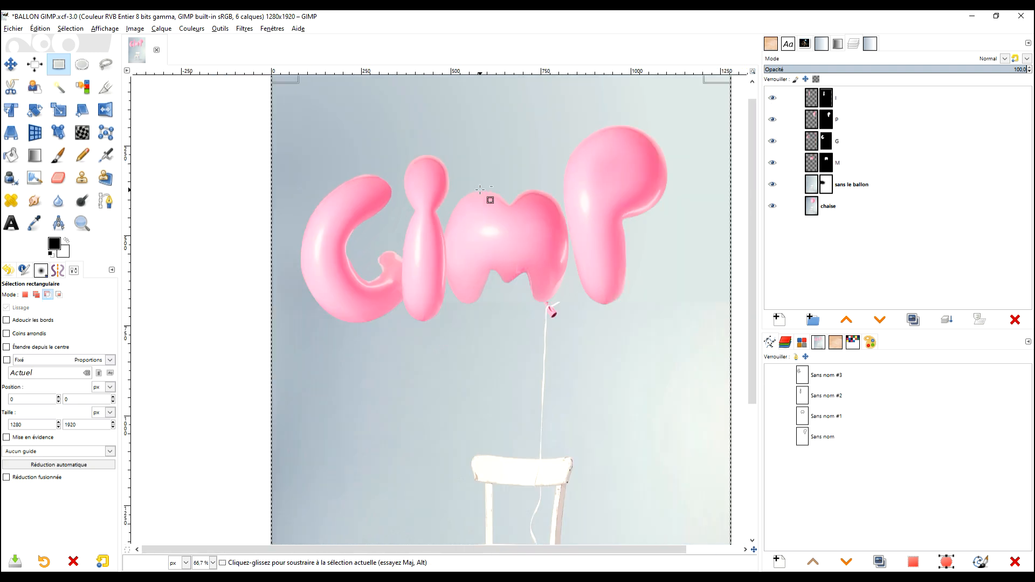
click(82, 64)
click(720, 199)
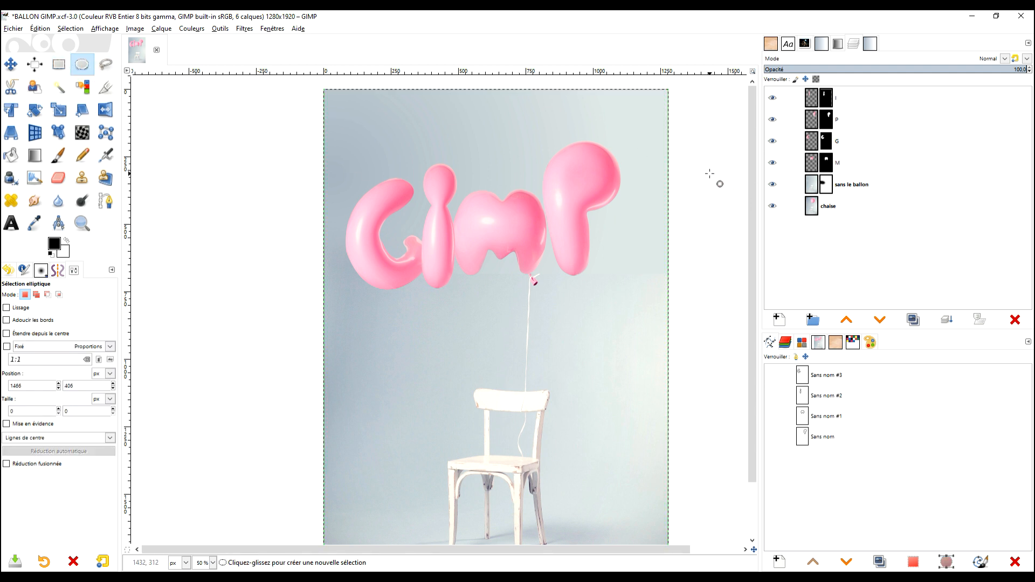
scroll(502, 238, up, 1)
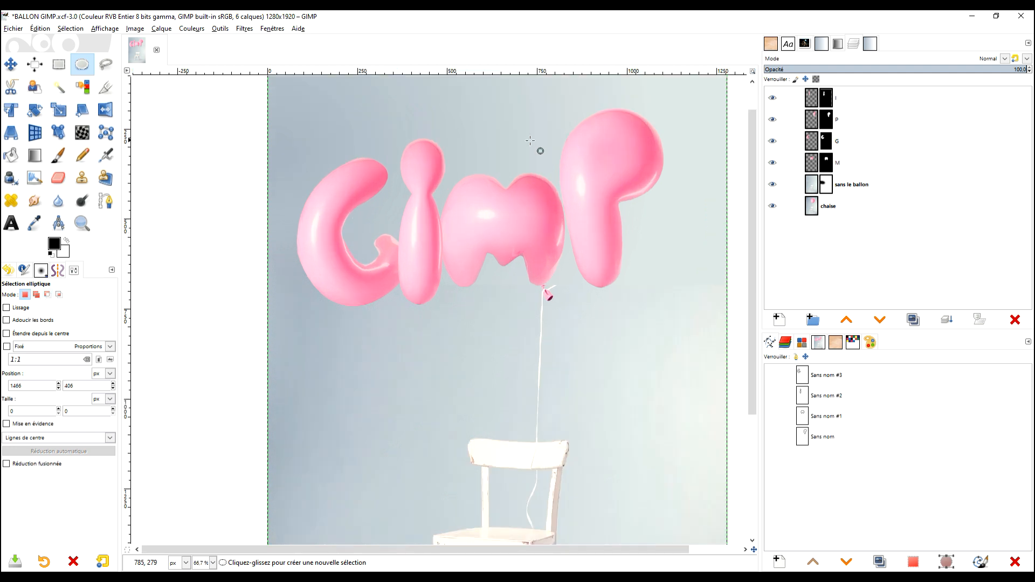
scroll(377, 166, up, 2)
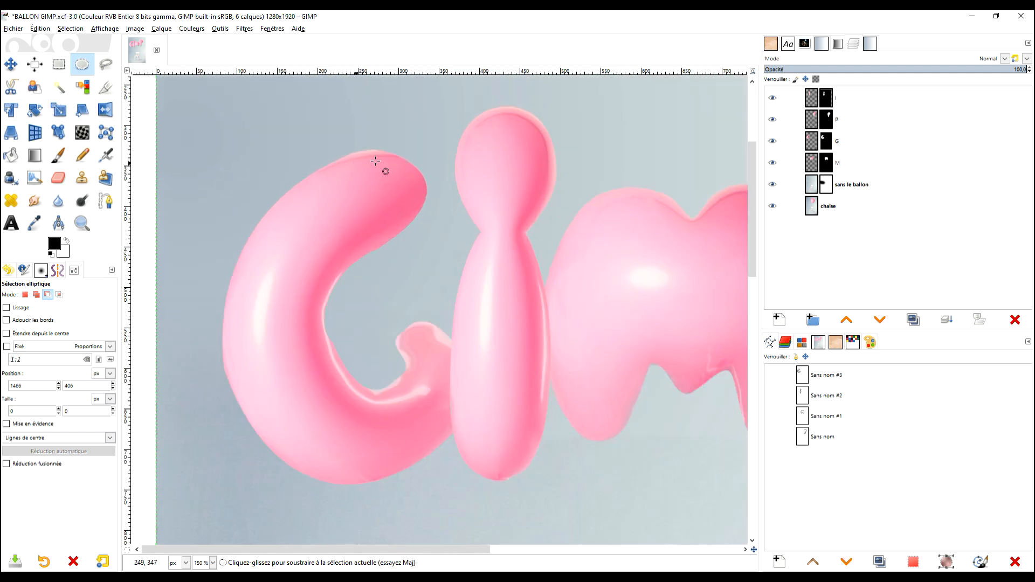
Paint straight black strokes along the G's upper edge on its mask with the 70-pixel Hardness 025 brush, undoing the last one.
click(825, 145)
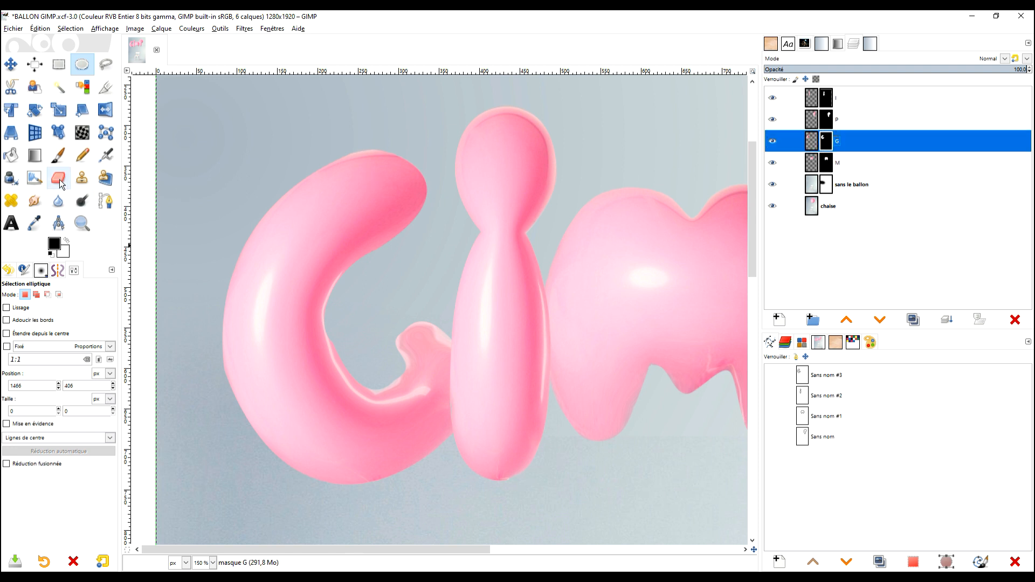
click(58, 155)
drag(358, 145, 442, 211)
click(801, 140)
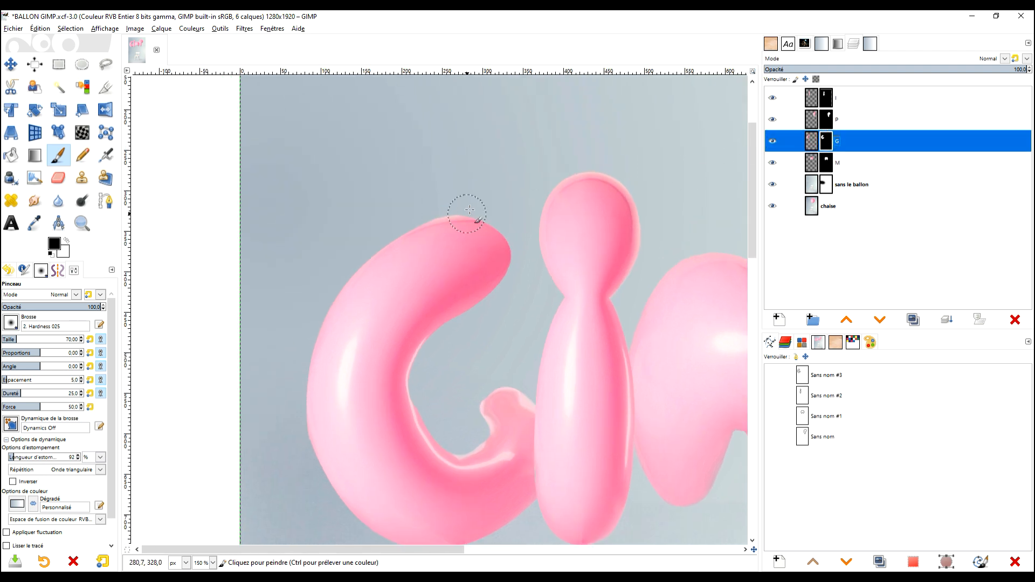
click(494, 197)
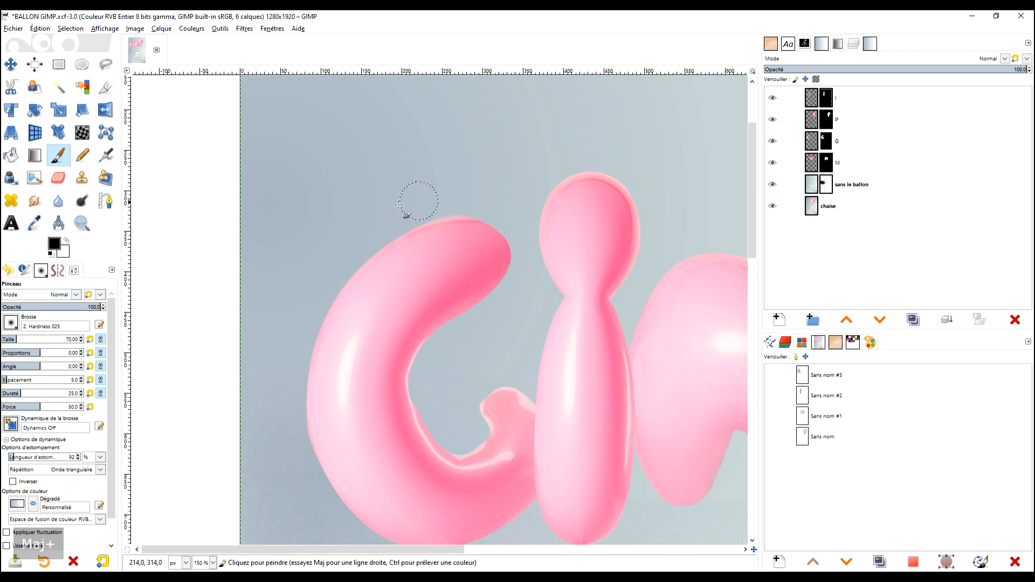
shift+click(513, 199)
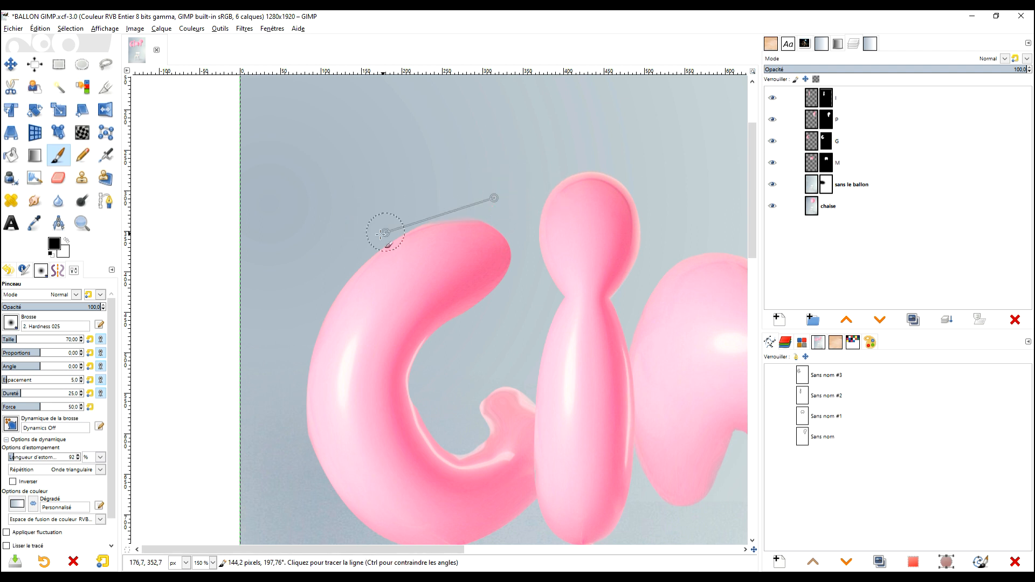
click(327, 239)
shift+click(485, 200)
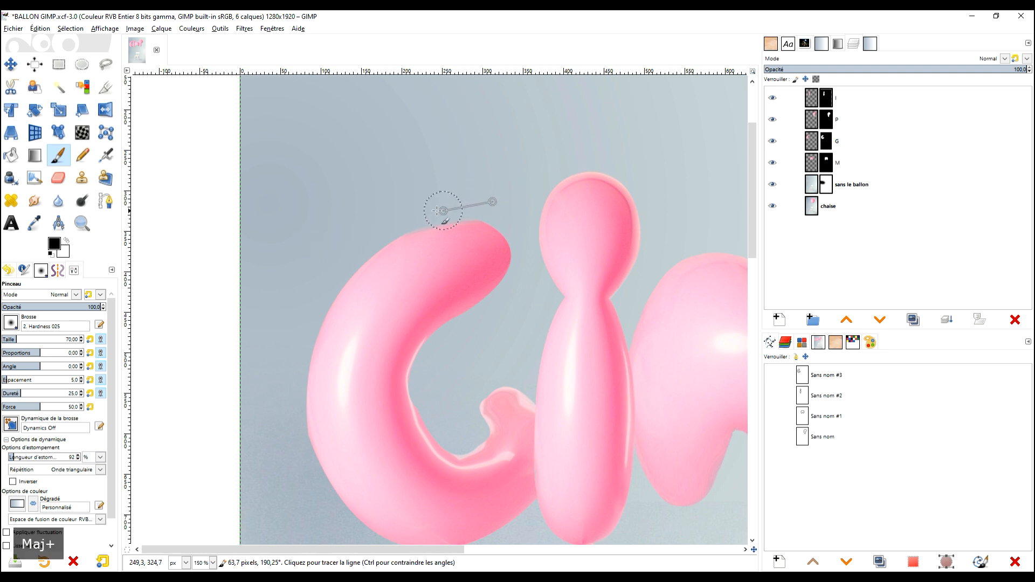
shift+click(318, 254)
key(ctrl+z)
Trim the pale rim above the G's upper arm with closer straight black strokes on its layer mask.
scroll(365, 231, up, 3)
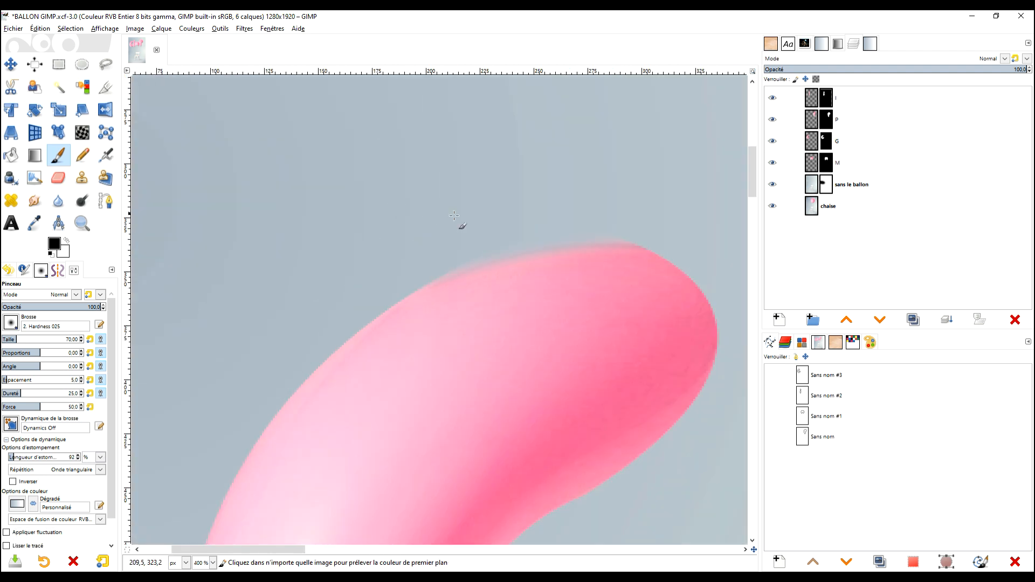
shift+click(616, 208)
shift+click(214, 303)
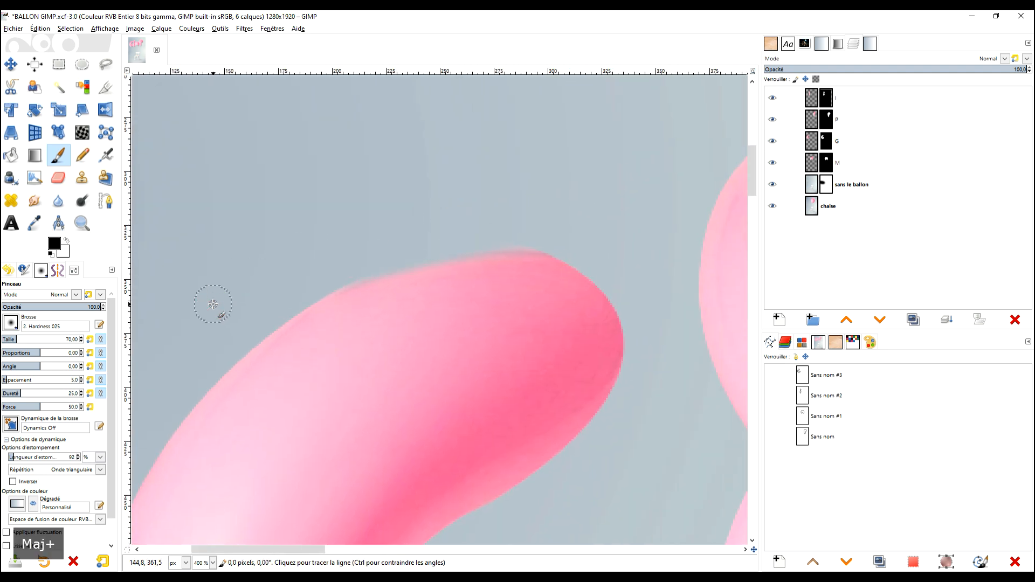
click(208, 342)
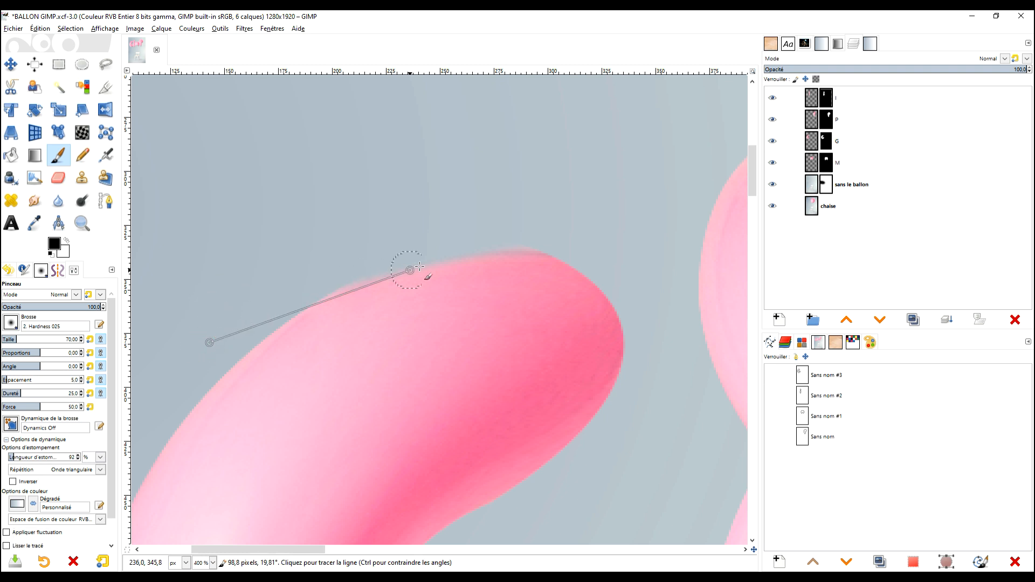
shift+click(444, 230)
scroll(549, 178, down, 3)
scroll(548, 180, up, 3)
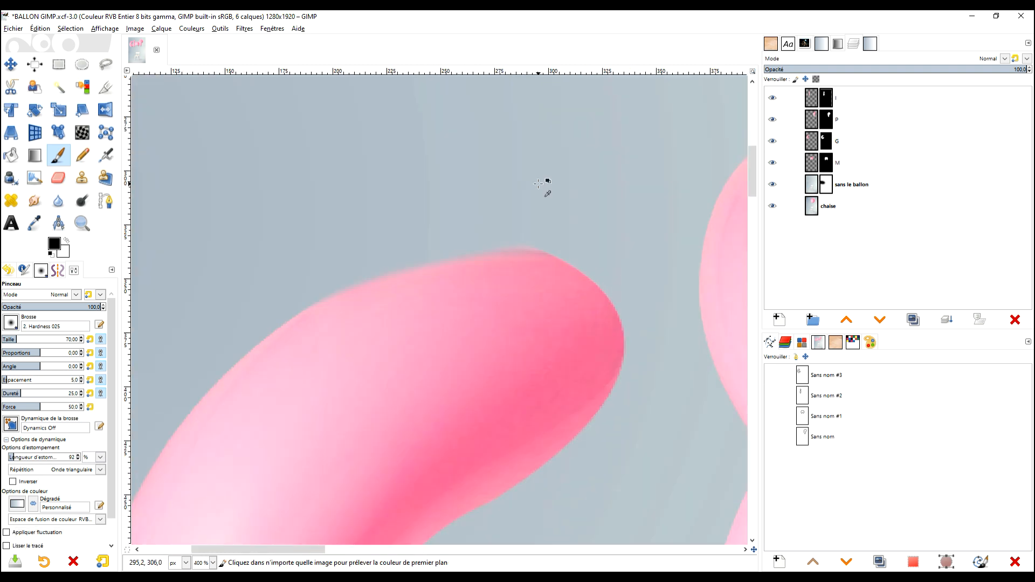
Paint straight white strokes on the G's mask just inside its upper edge, and return the foreground colour to black.
click(67, 241)
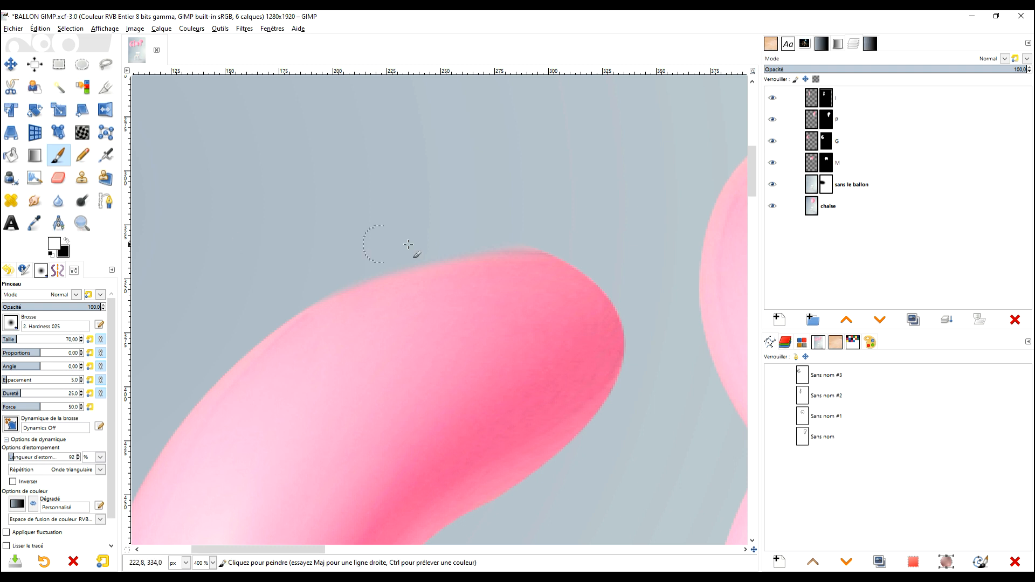
click(359, 307)
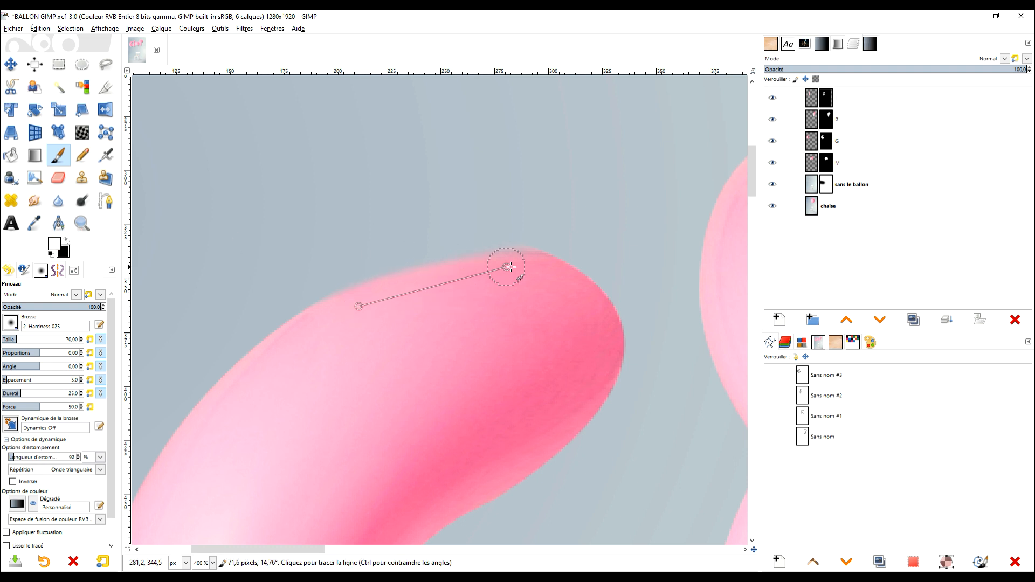
shift+click(510, 272)
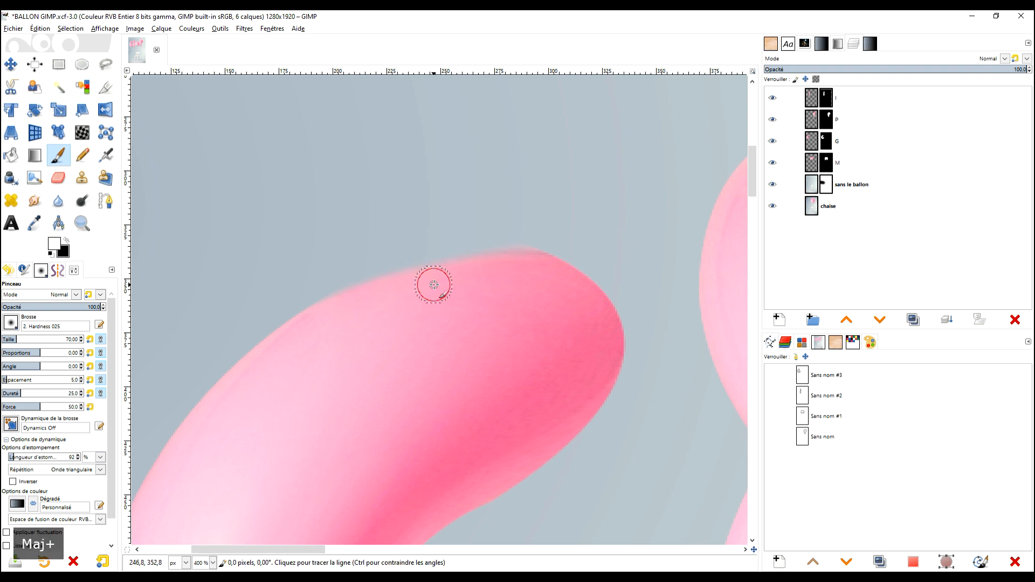
shift+click(396, 293)
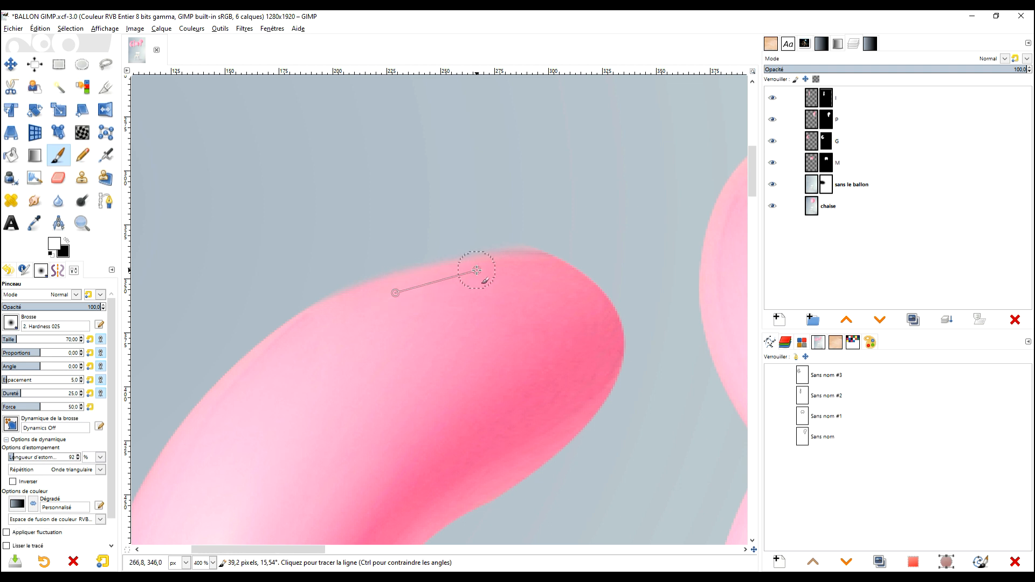
shift+click(476, 271)
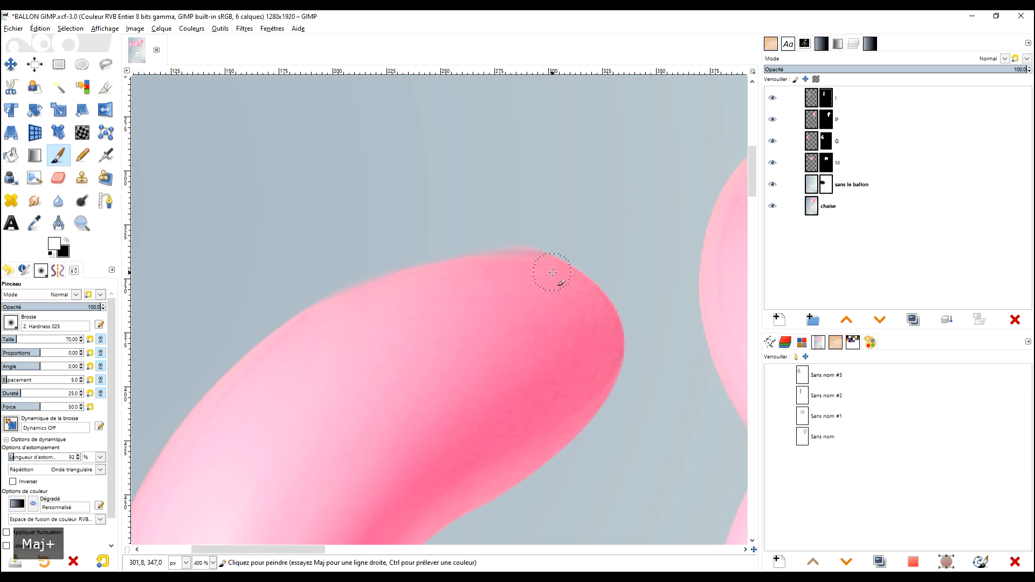
drag(534, 270, 504, 298)
click(396, 306)
shift+click(489, 293)
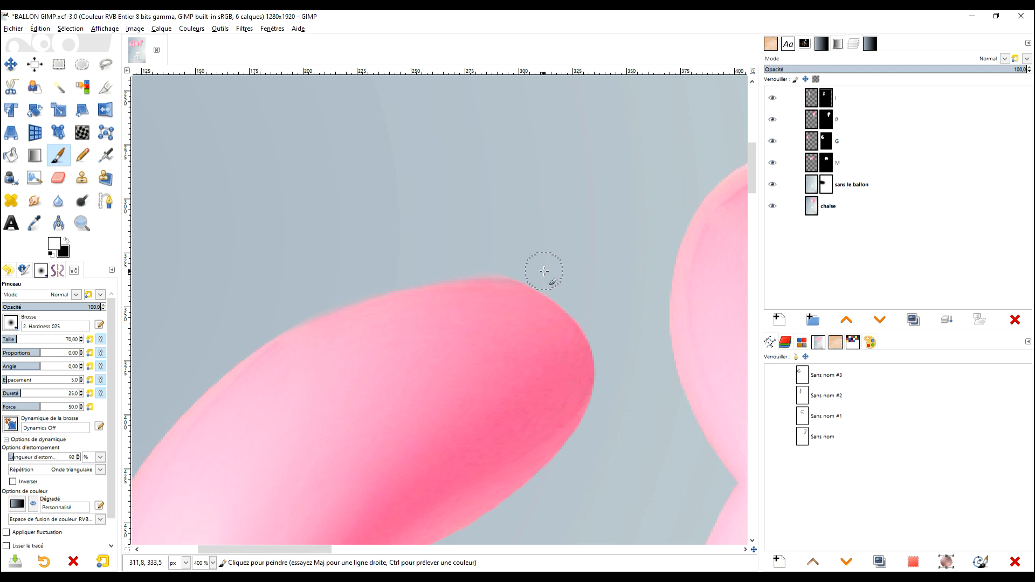
click(65, 241)
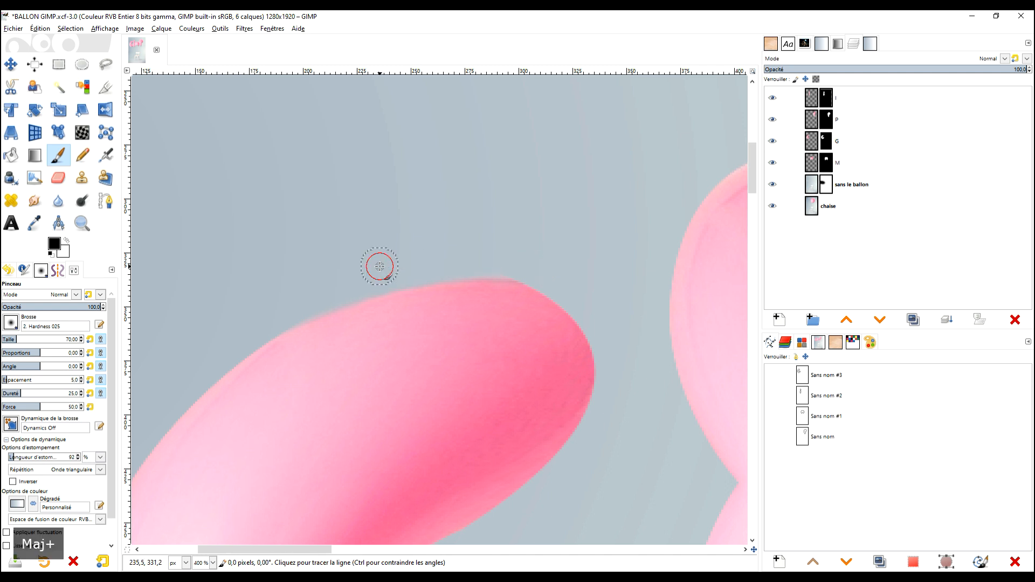
Examine the G's inner hook and the edges of the neighbouring I and M balloons for leftover pale rims.
scroll(525, 234, down, 4)
scroll(508, 225, up, 3)
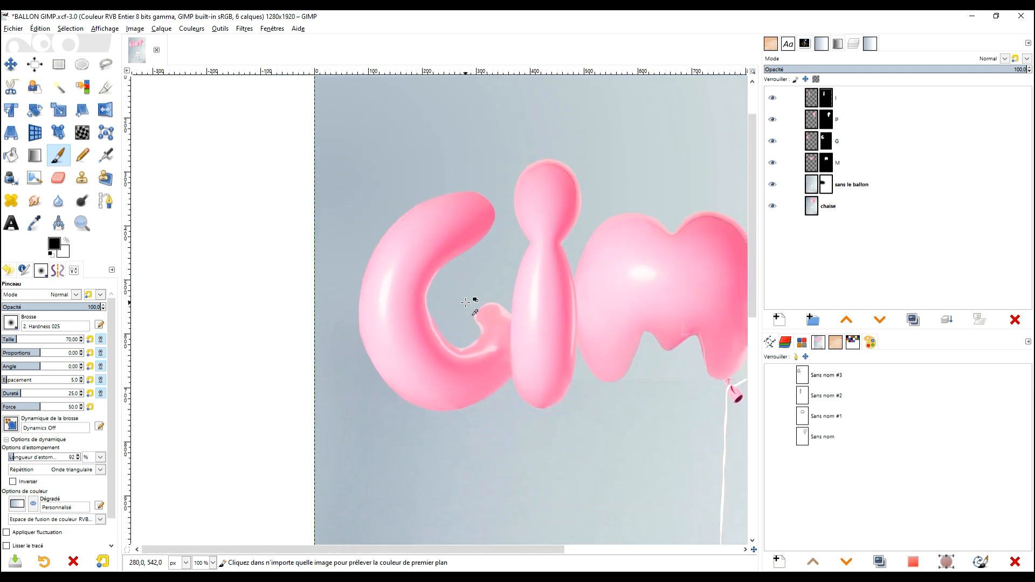
scroll(498, 254, down, 1)
scroll(536, 247, up, 1)
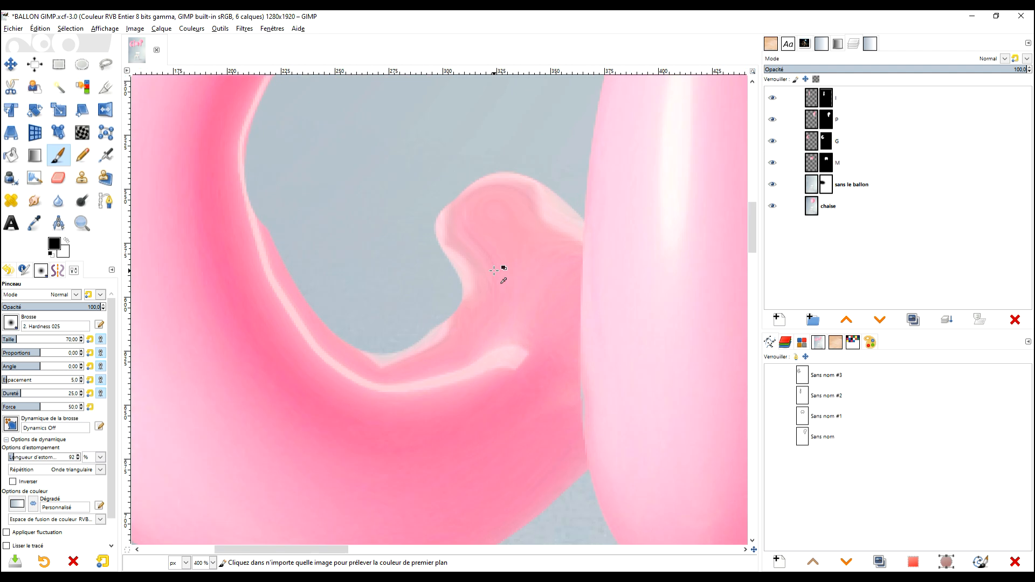
scroll(504, 270, down, 1)
drag(533, 263, 453, 310)
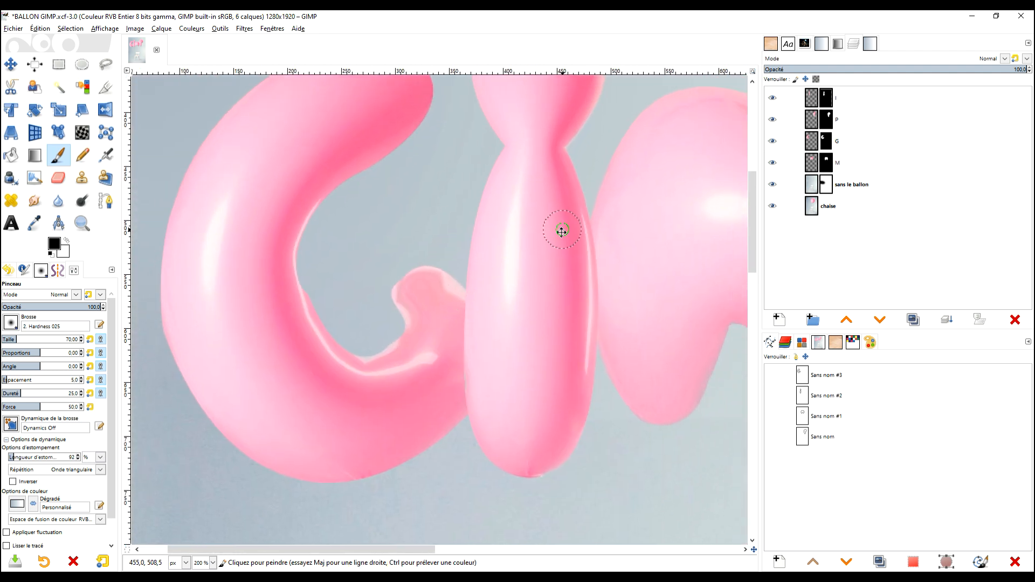
drag(561, 232, 511, 269)
scroll(515, 250, down, 1)
scroll(490, 261, down, 1)
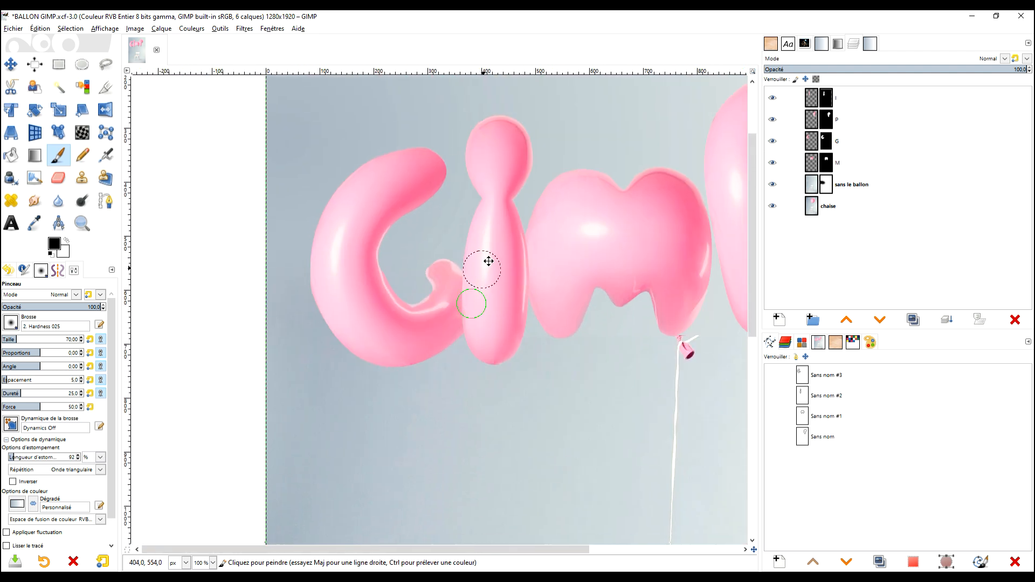
scroll(534, 239, up, 4)
scroll(534, 239, down, 2)
drag(575, 238, 477, 282)
scroll(484, 269, down, 1)
drag(514, 250, 479, 295)
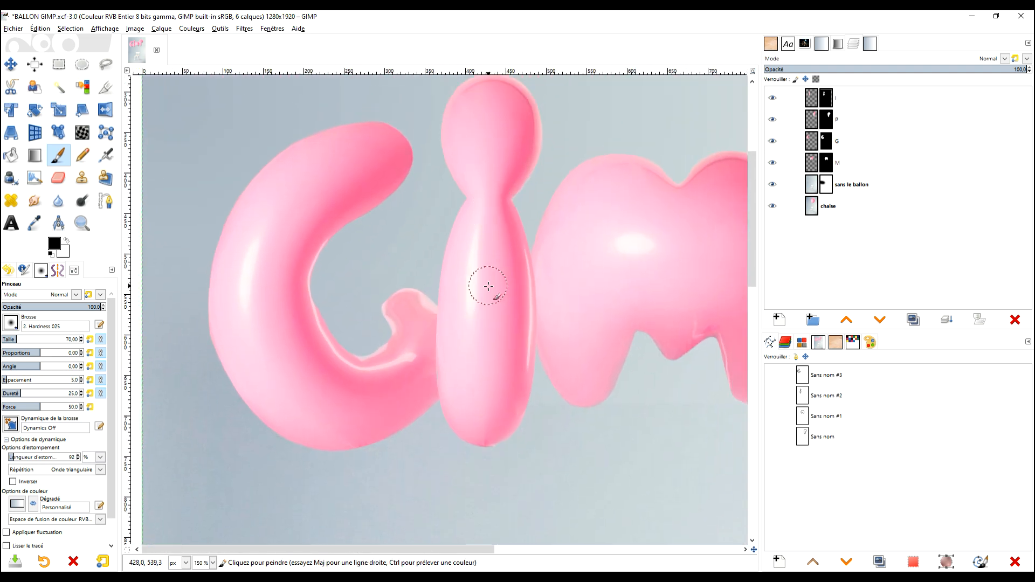
drag(553, 210, 493, 303)
Select the I's layer mask and try a straight black stroke across the top of the I, then undo it.
scroll(457, 174, up, 2)
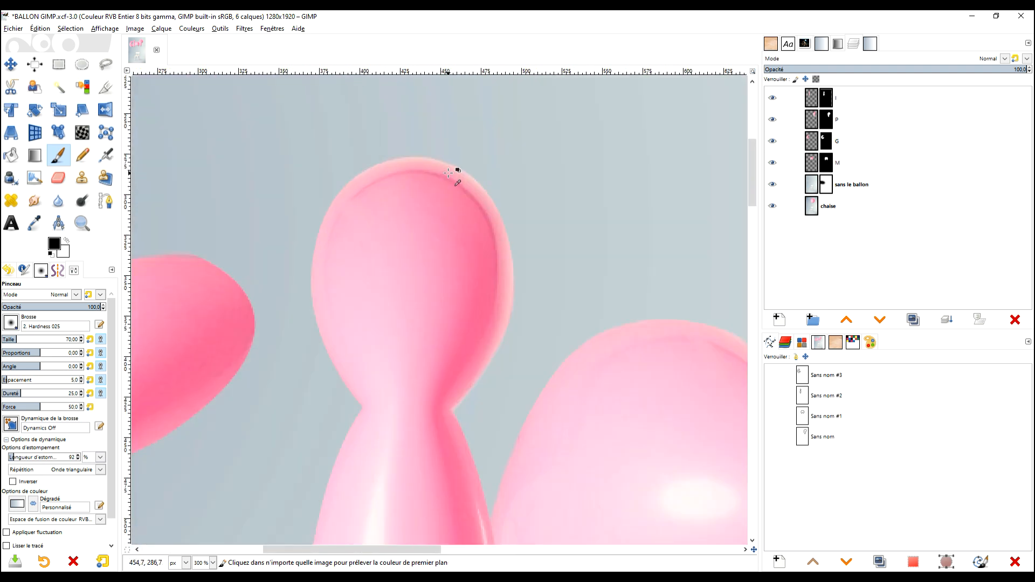
drag(453, 174, 514, 178)
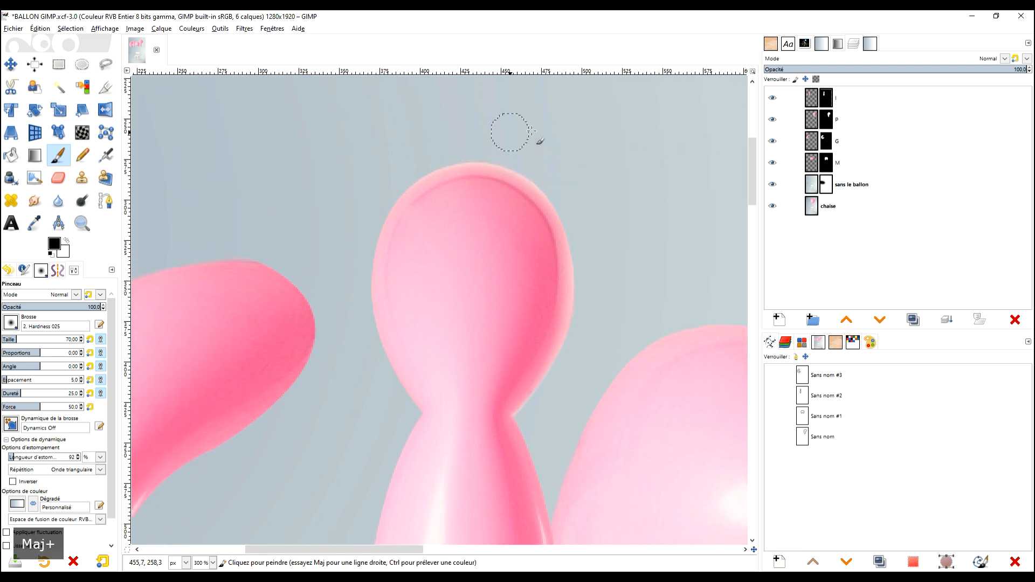
click(829, 101)
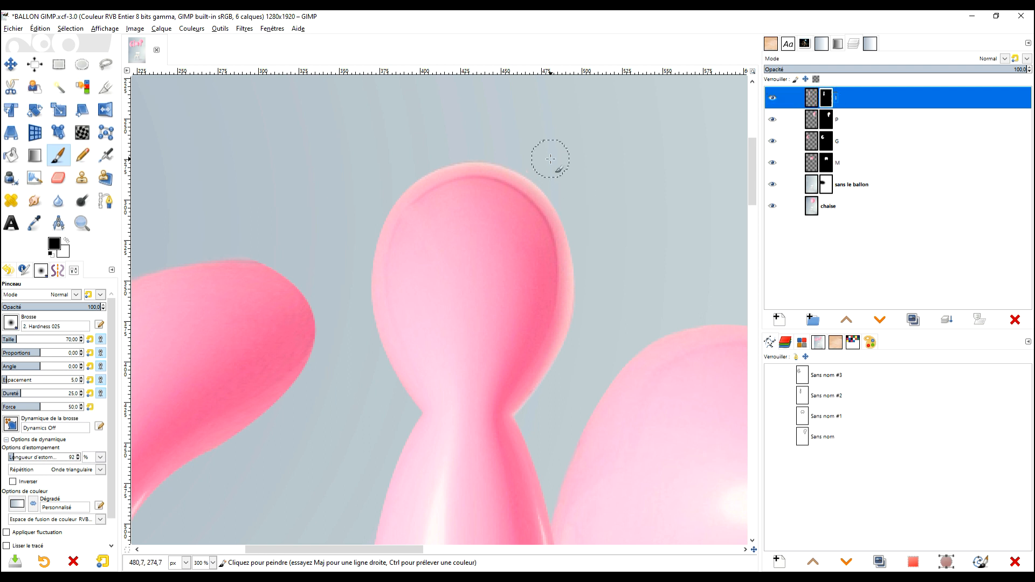
click(574, 166)
shift+click(355, 150)
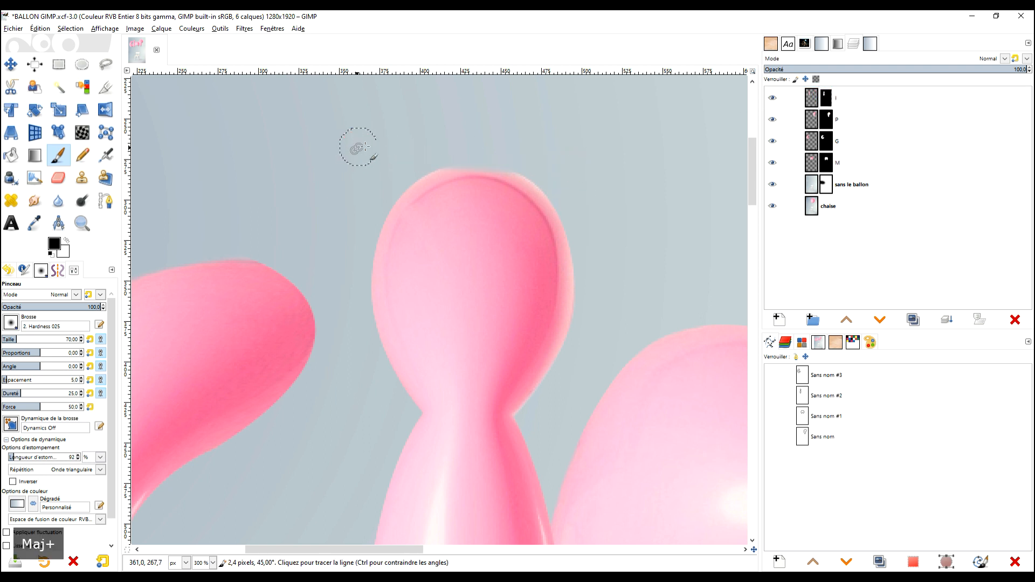
key(ctrl+z)
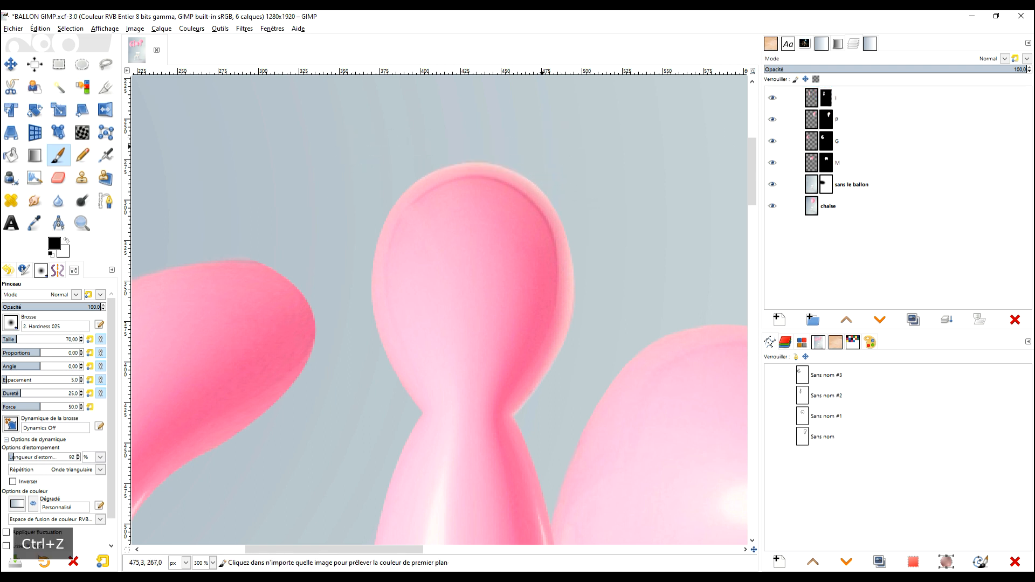
Trim the pale rim around the I's rounded top with straight black strokes on its layer mask.
scroll(403, 229, up, 2)
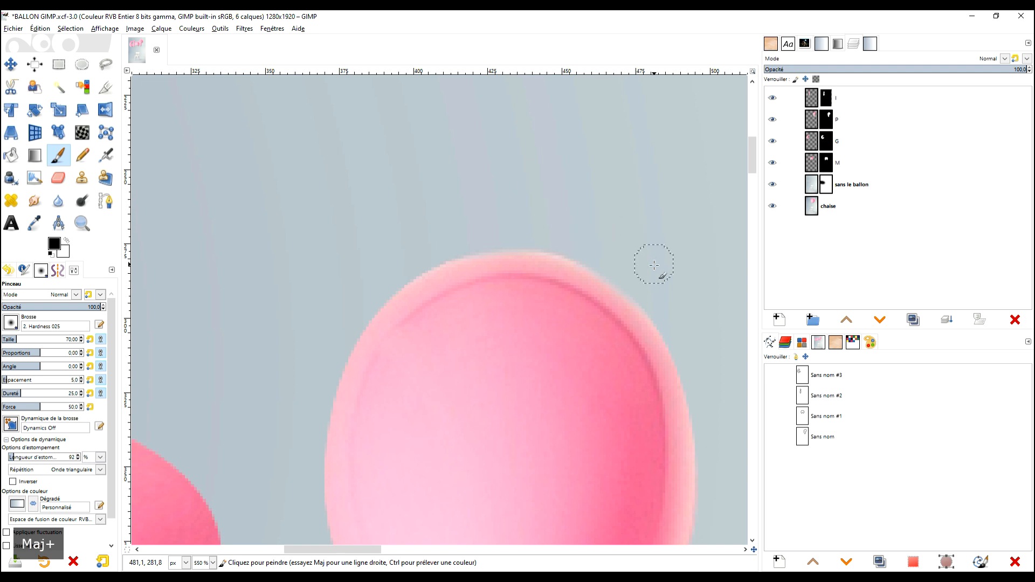
shift+click(470, 226)
shift+click(669, 275)
shift+click(597, 227)
shift+click(318, 270)
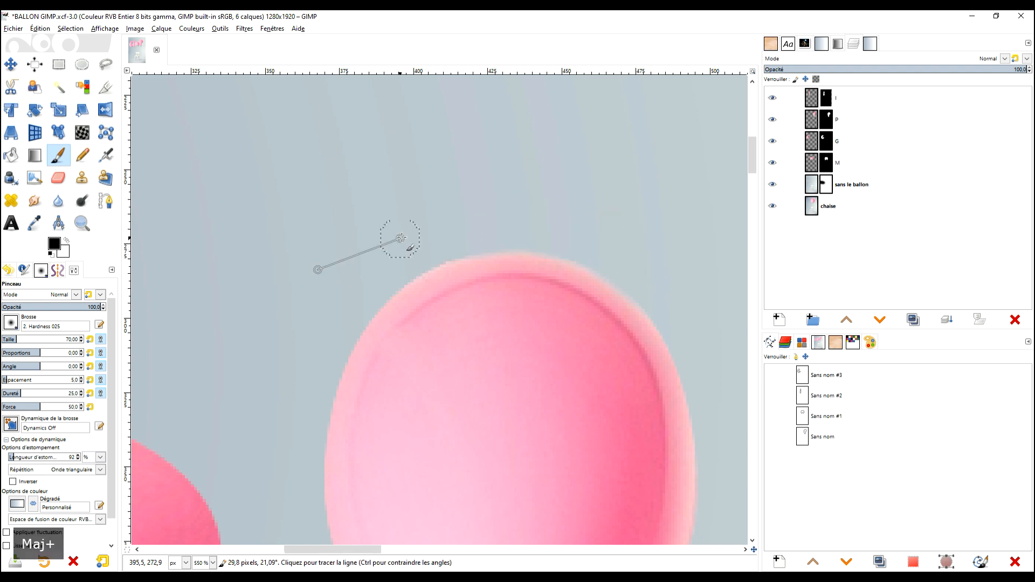
shift+click(541, 216)
shift+click(303, 312)
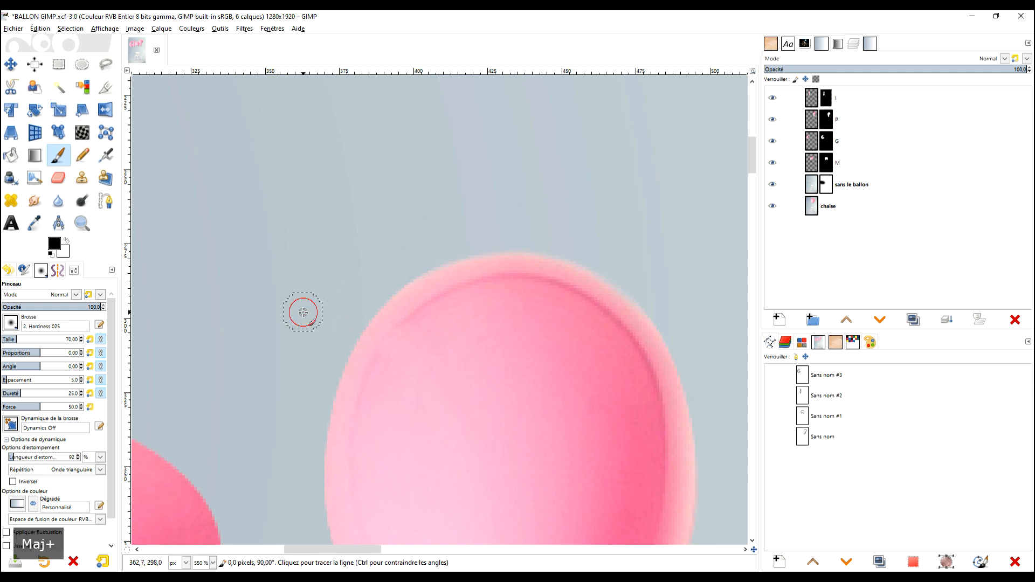
click(307, 339)
shift+click(467, 232)
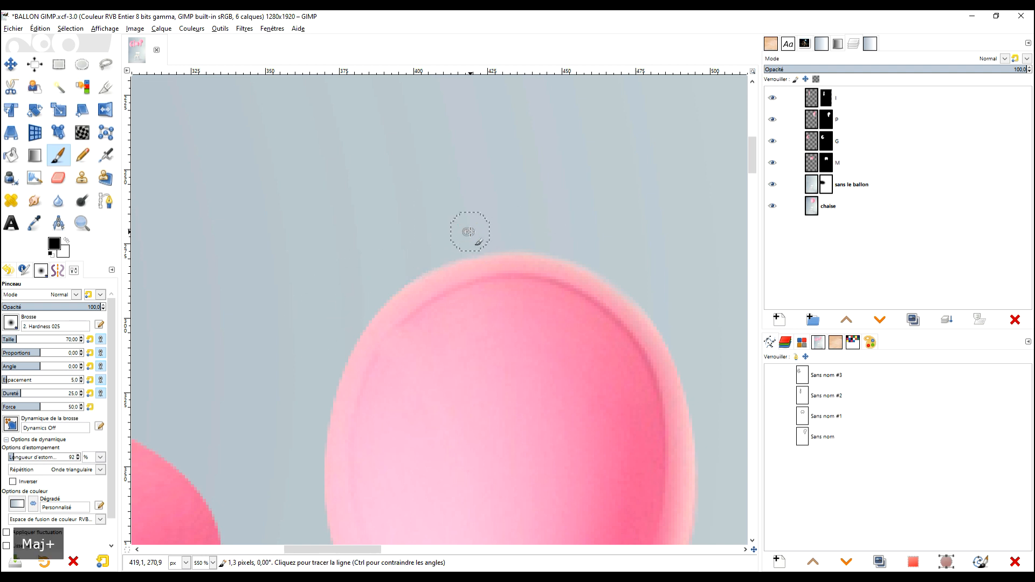
shift+click(331, 317)
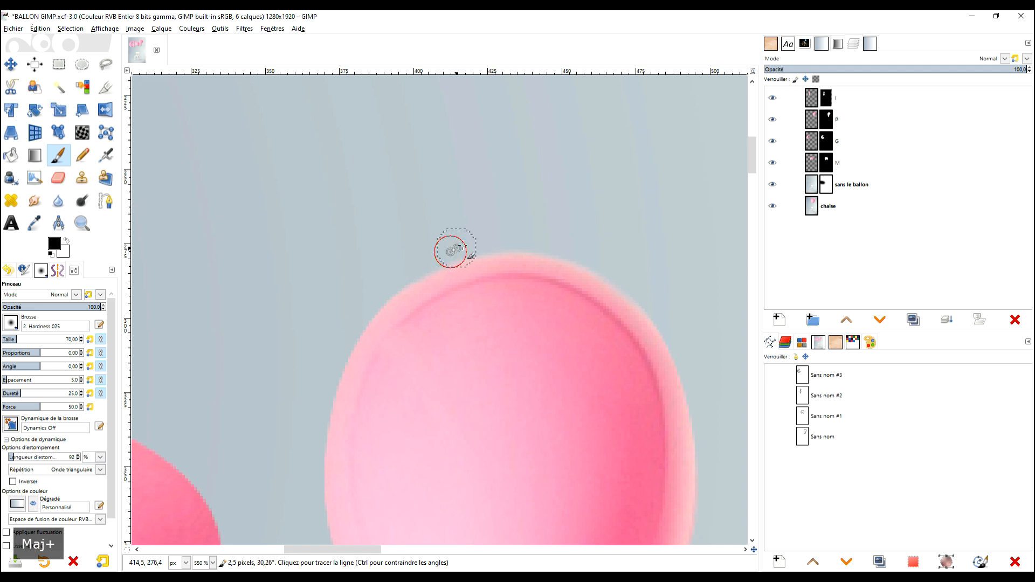
click(392, 261)
shift+click(541, 231)
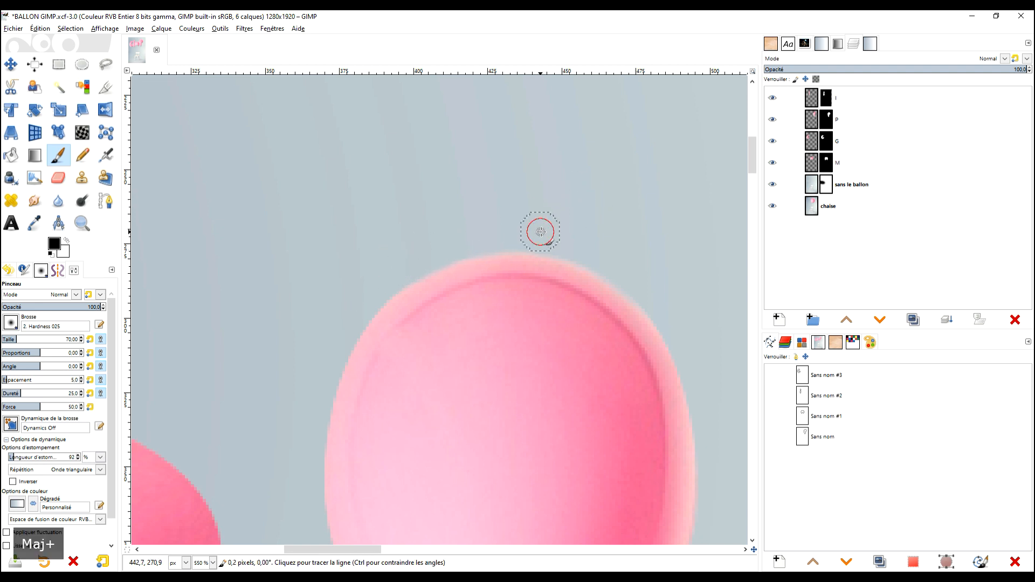
shift+click(654, 289)
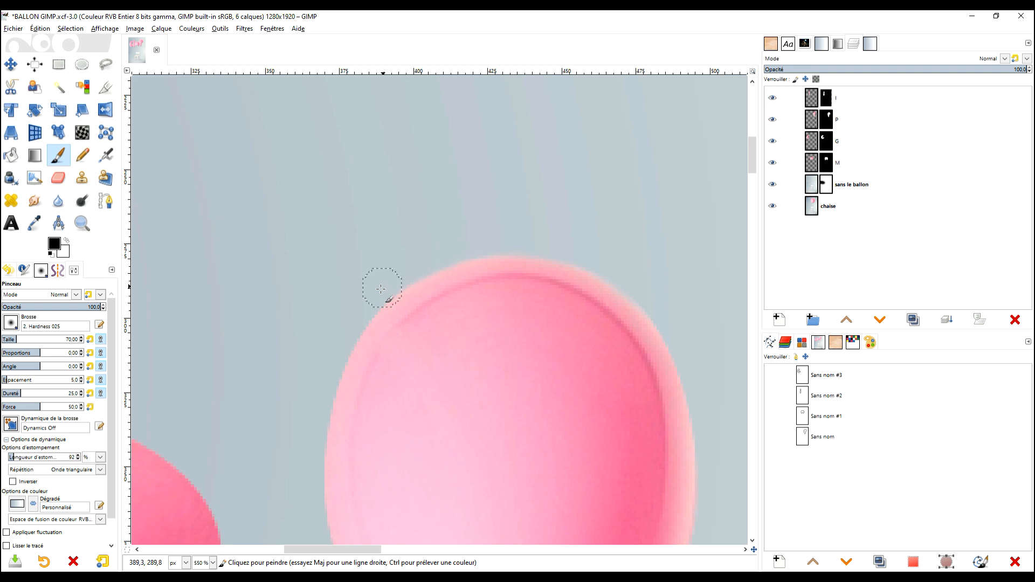
Examine the I's trimmed edge in the full word and the junction between the M's leg and the balloon knot.
ctrl+scroll(567, 248, down, 6)
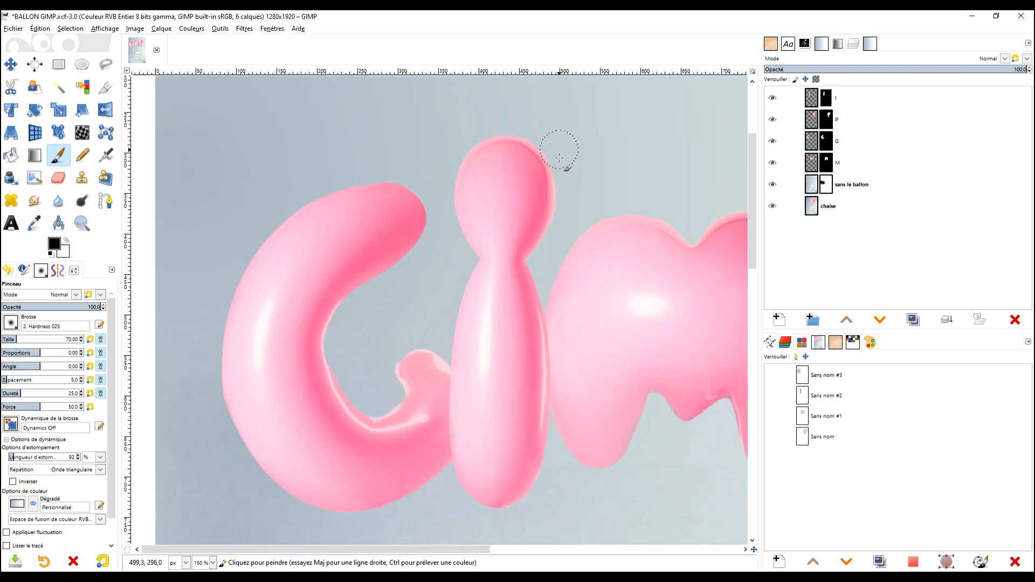
ctrl+scroll(583, 229, up, 3)
ctrl+scroll(593, 286, down, 3)
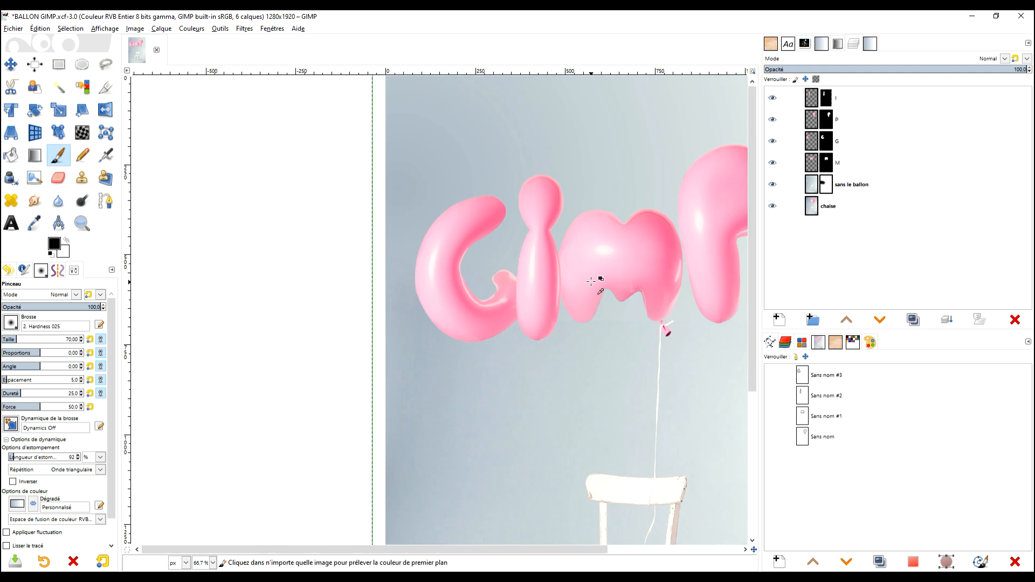
ctrl+scroll(528, 318, up, 3)
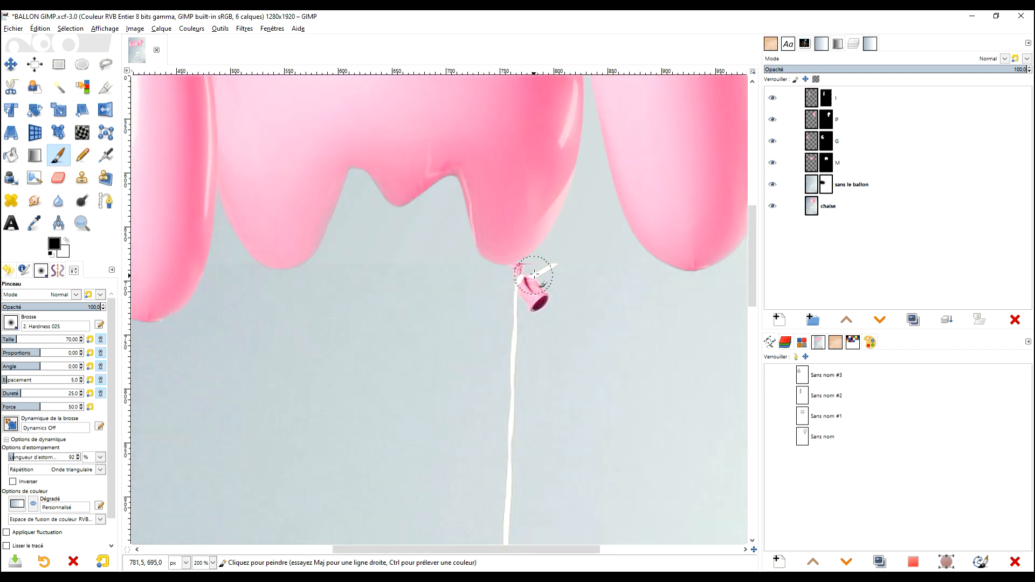
ctrl+scroll(539, 273, up, 1)
ctrl+scroll(538, 267, down, 1)
ctrl+scroll(545, 281, up, 1)
Try a long straight black stroke on the "sans le ballon" mask across the seam at the M's base, then undo it.
drag(552, 299, 572, 316)
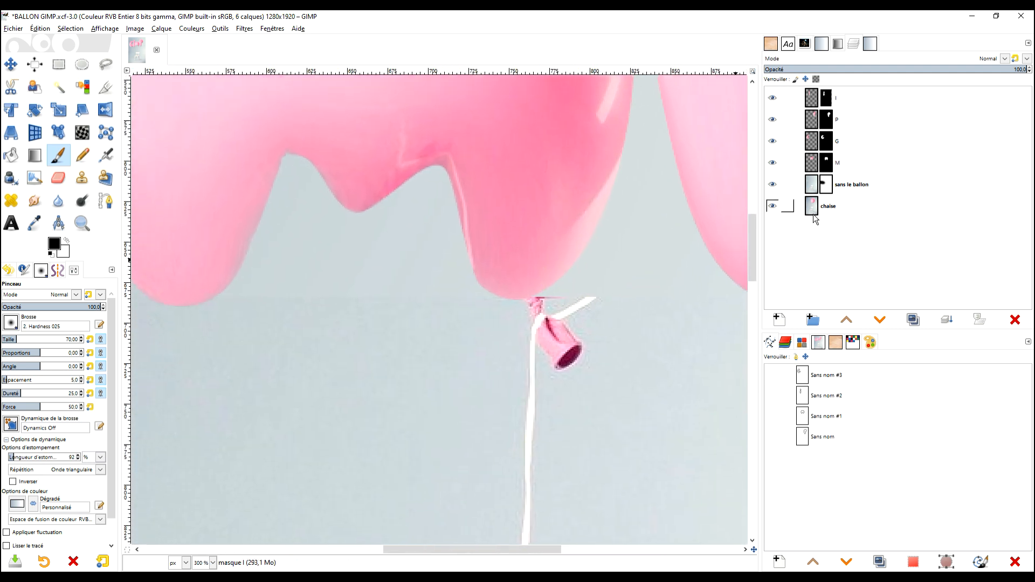
click(820, 185)
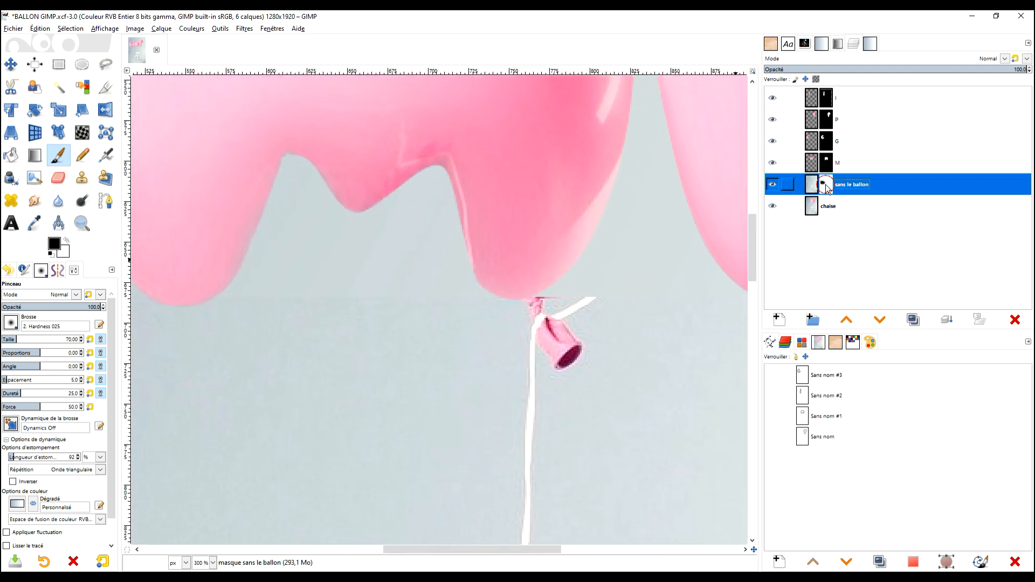
click(671, 289)
shift+click(245, 288)
key(ctrl+z)
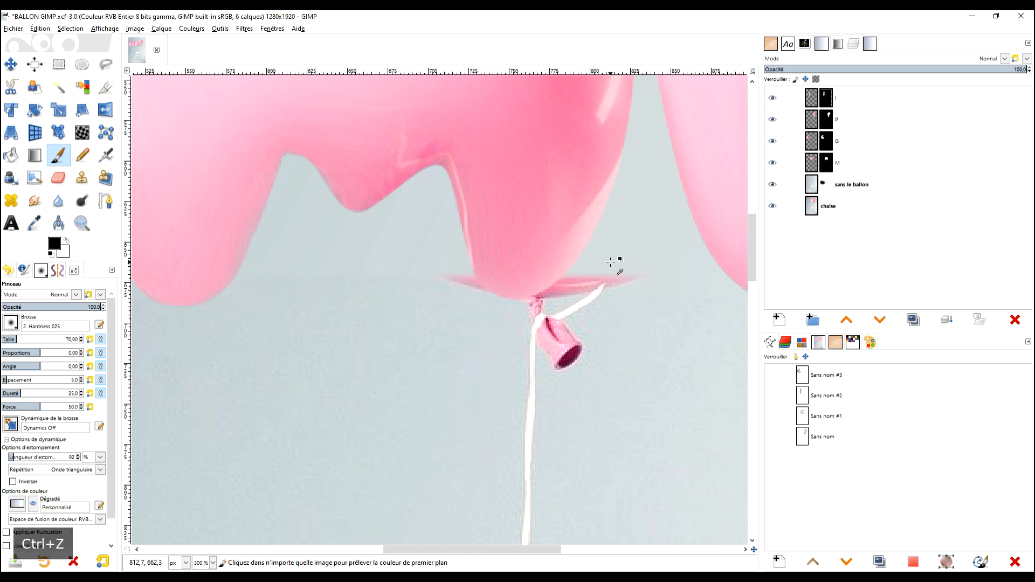
Paint straight black strokes on the "sans le ballon" mask along the background seam between the M's legs, undoing the one that crosses the knot.
drag(504, 310, 488, 329)
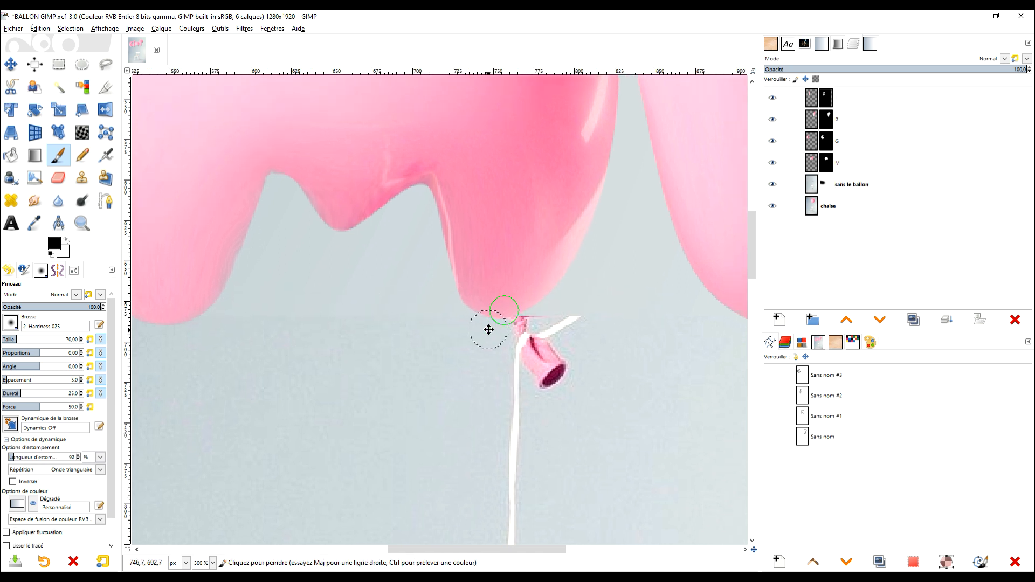
click(66, 241)
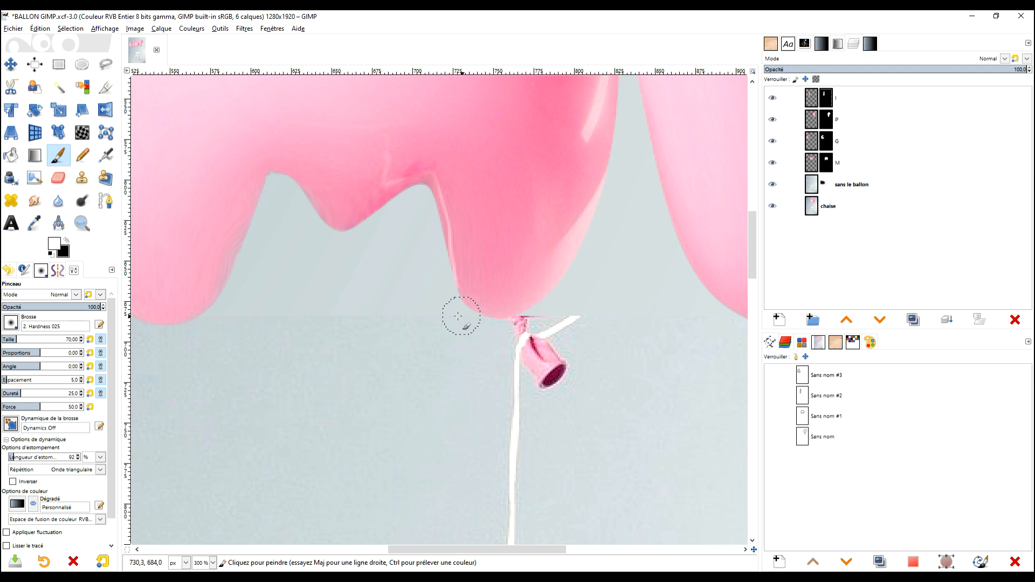
click(826, 185)
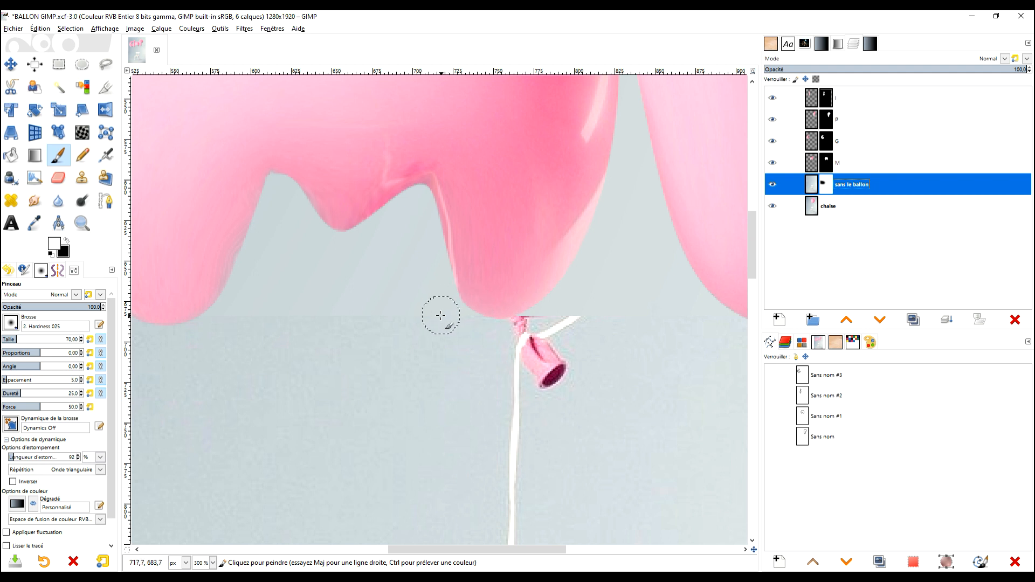
click(66, 243)
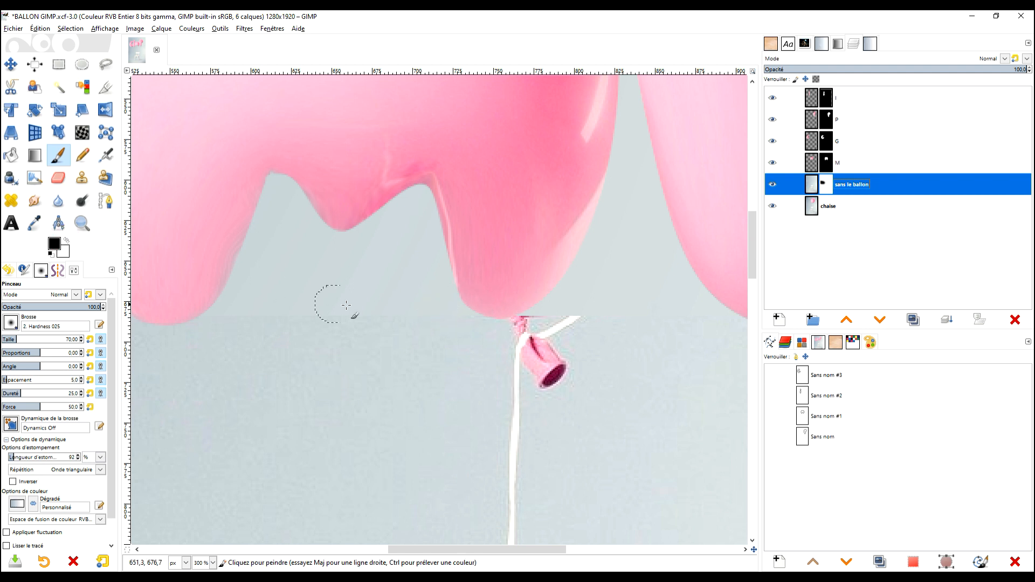
click(453, 314)
shift+click(179, 321)
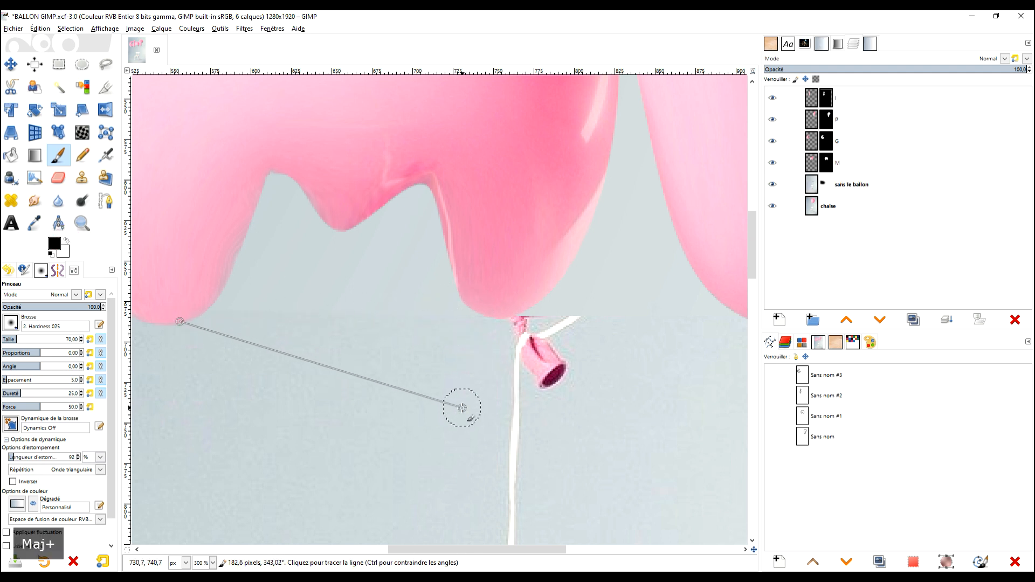
shift+click(539, 311)
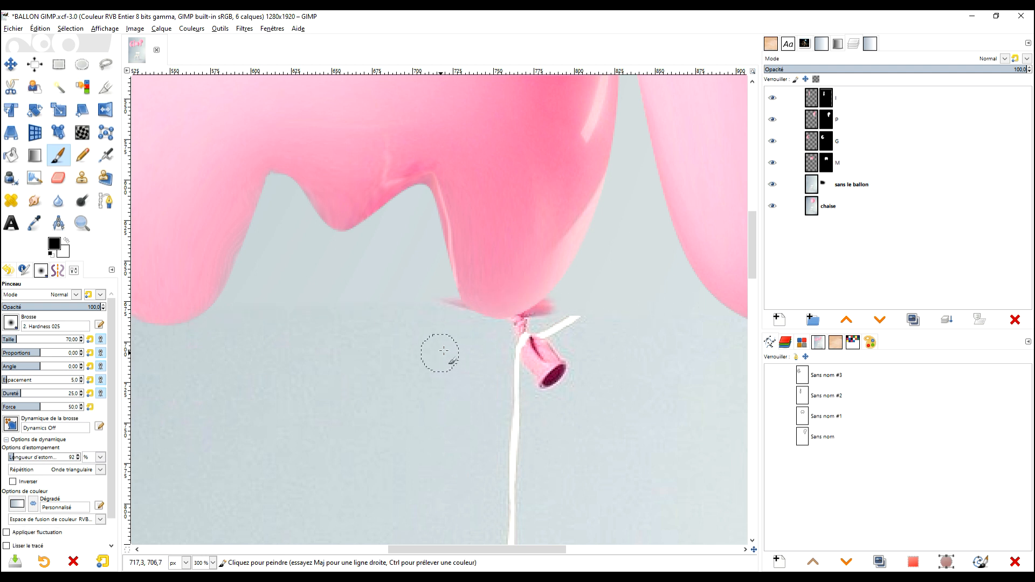
key(ctrl+z)
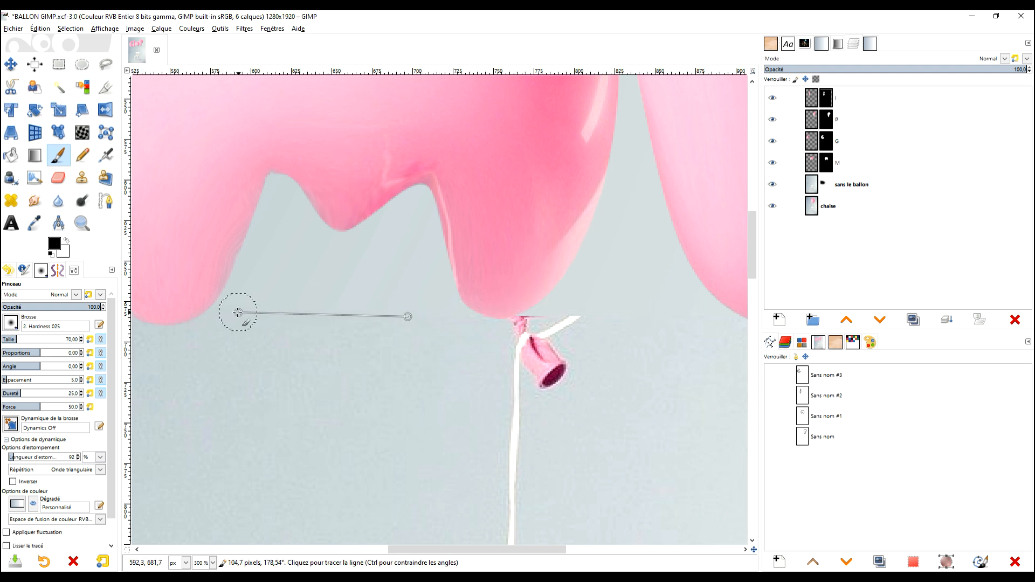
key(shift+ctrl+j)
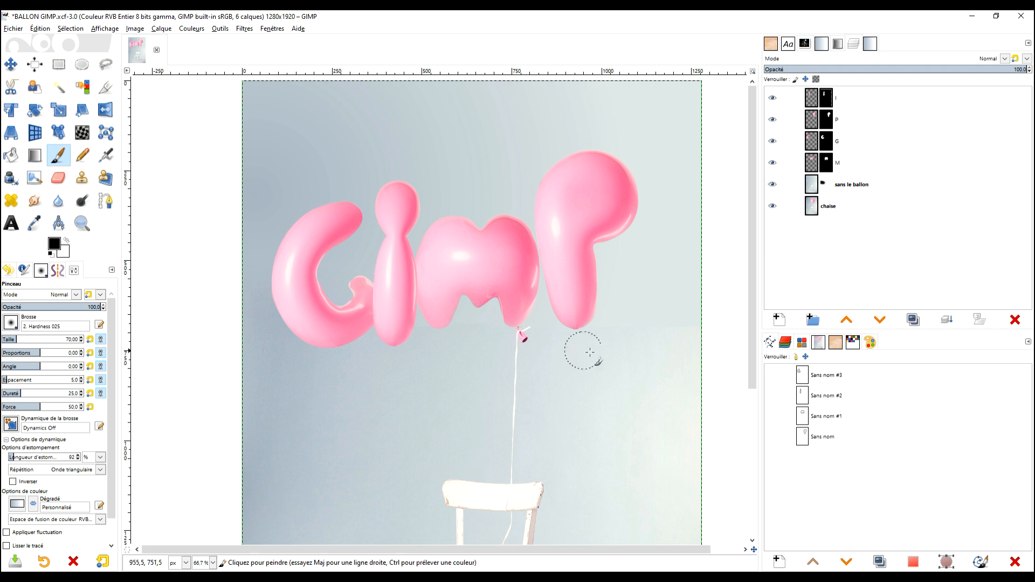
Move the M layer about 7 px right and 5 px down so its leg meets the balloon knot.
ctrl+scroll(567, 356, up, 2)
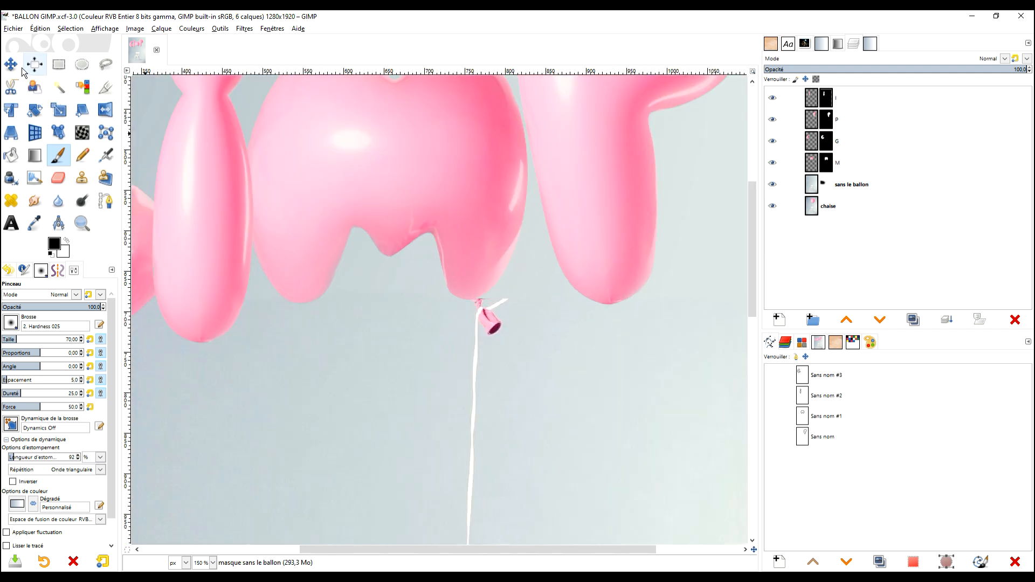
click(11, 64)
click(809, 144)
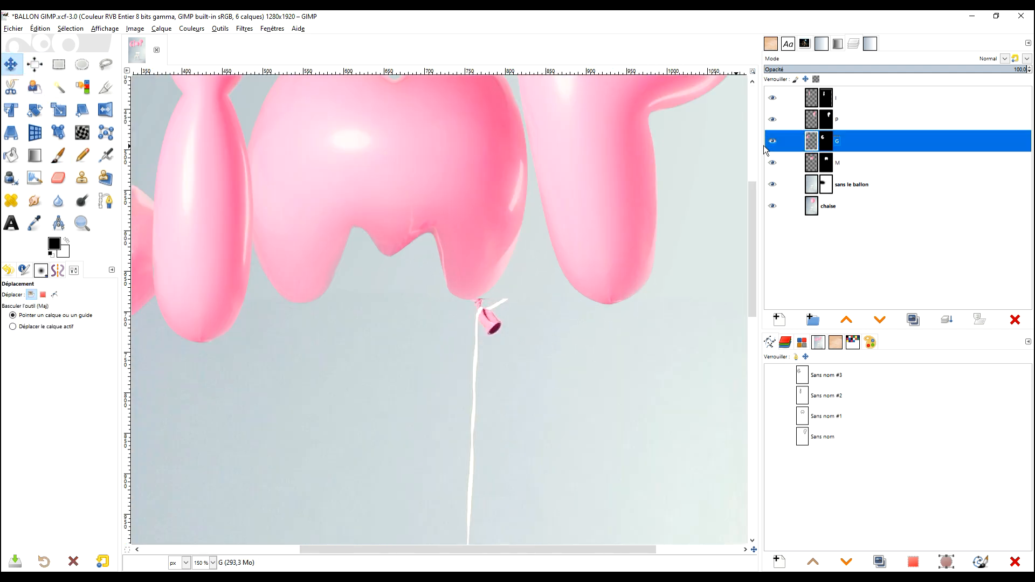
click(812, 164)
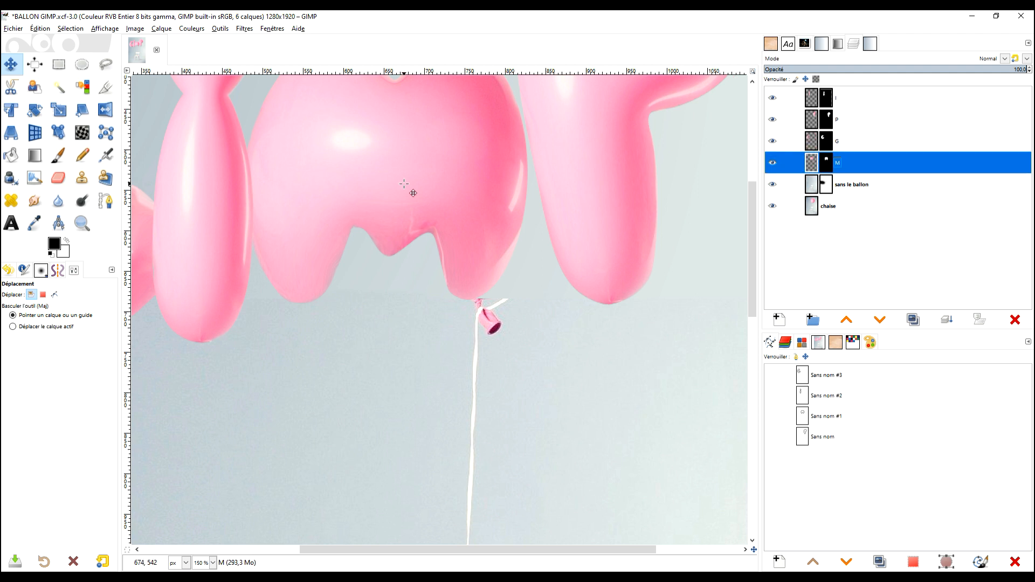
drag(404, 184, 409, 188)
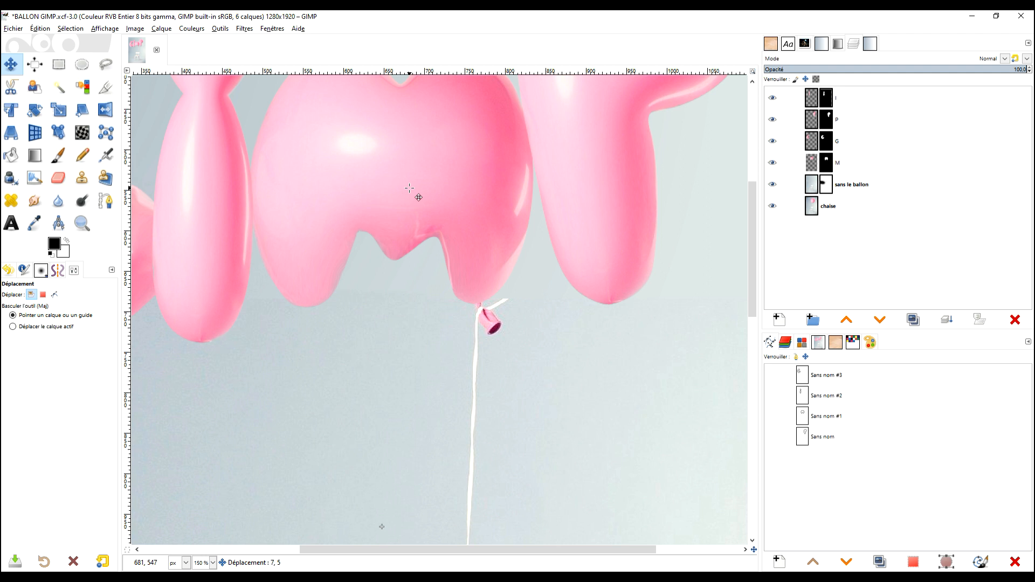
scroll(423, 191, down, 2)
scroll(446, 204, up, 4)
drag(418, 181, 420, 196)
With the Smudge tool on the M layer's image, smooth the crease above its right inner arch, undoing one attempt.
click(48, 203)
scroll(428, 210, up, 1)
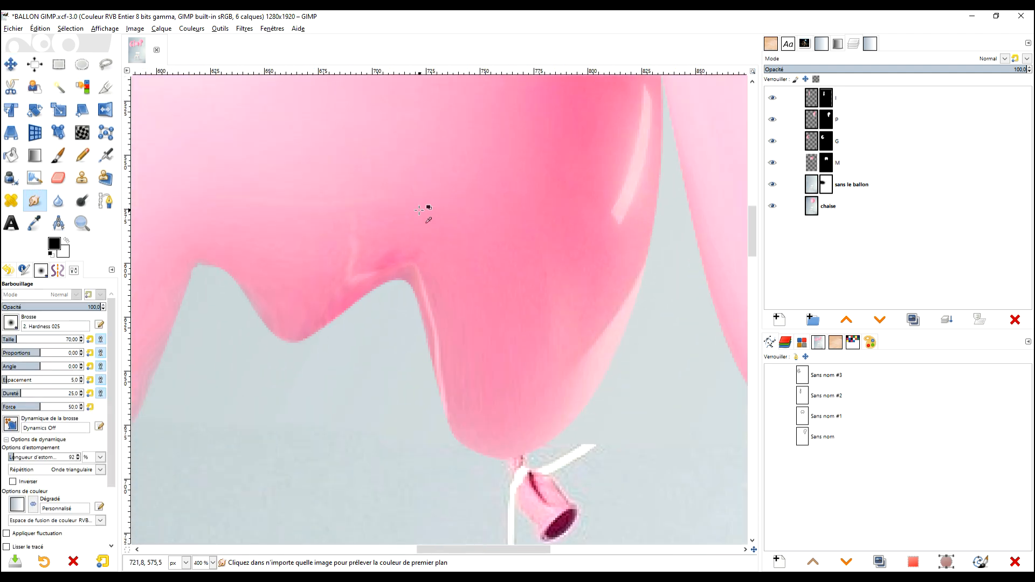
click(829, 165)
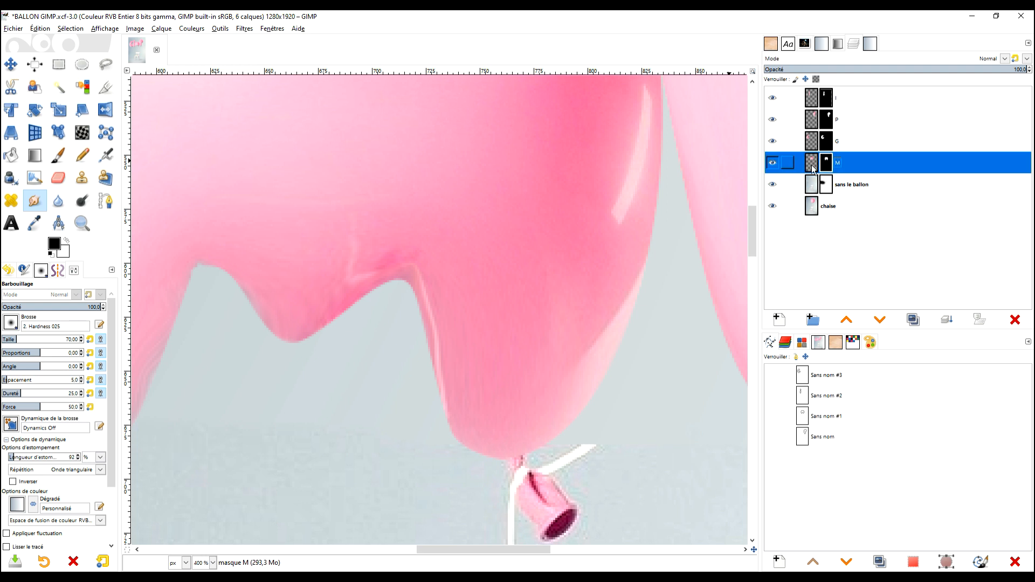
ctrl+click(337, 244)
scroll(350, 244, up, 4)
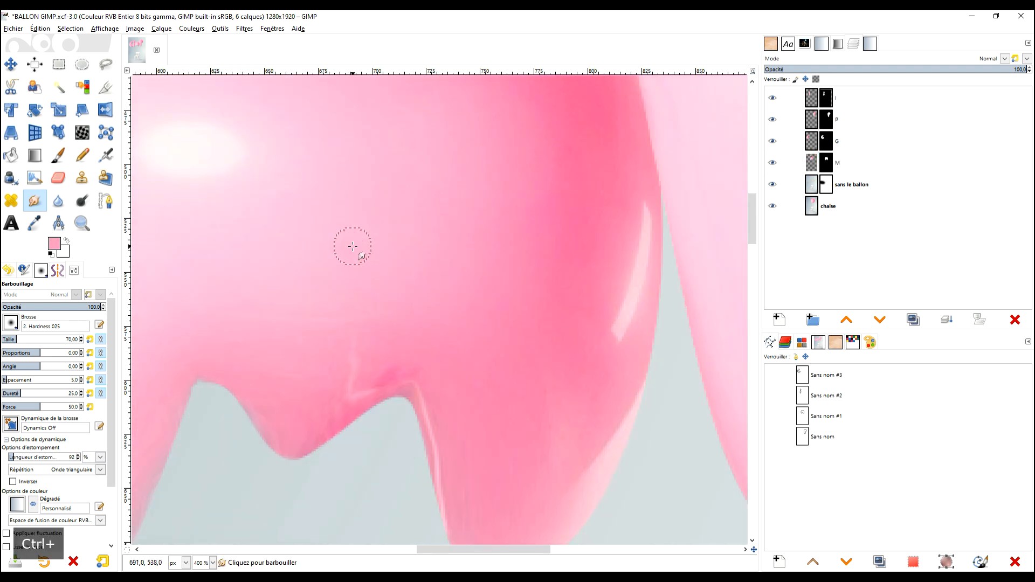
click(813, 163)
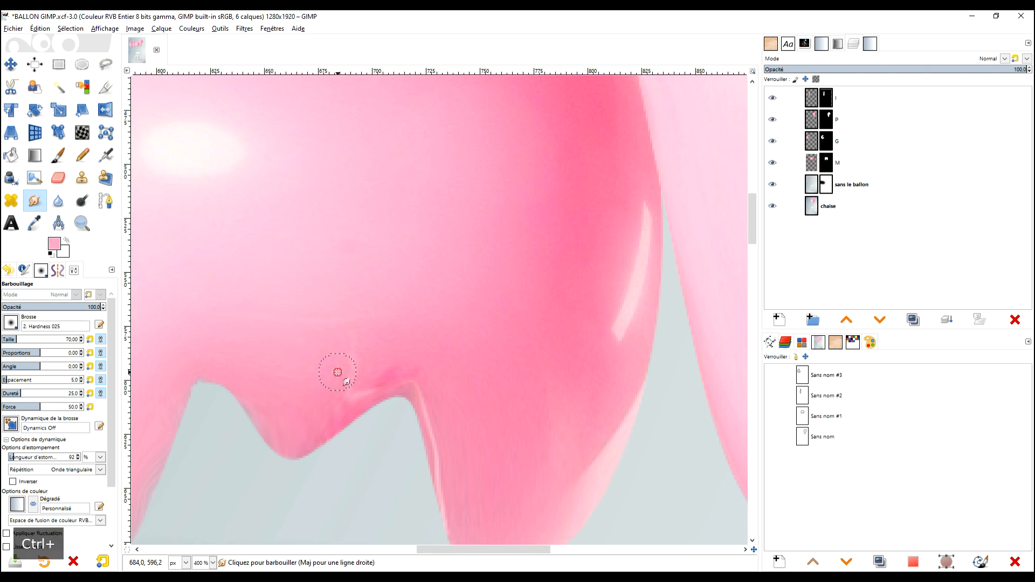
key(ctrl+z)
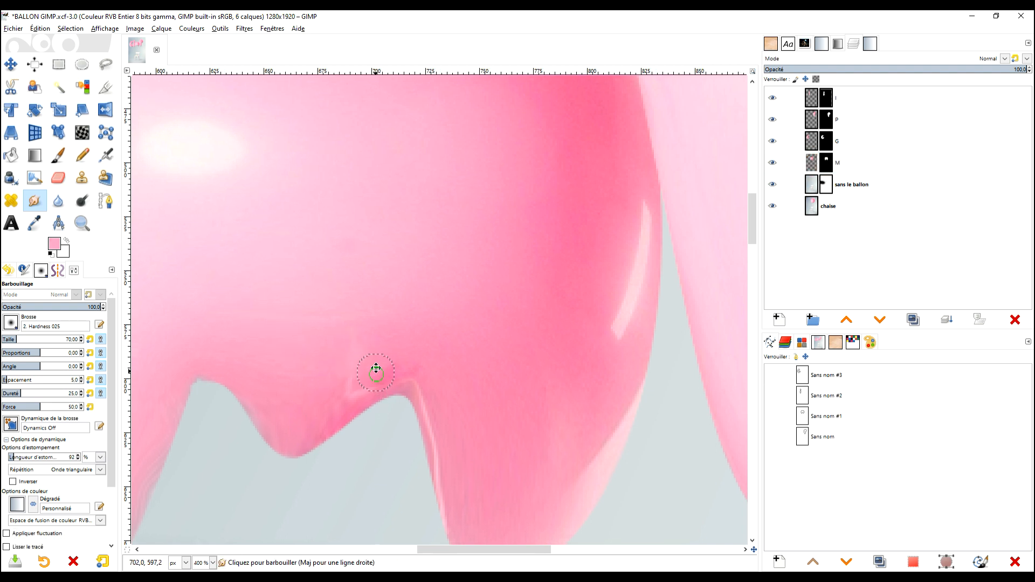
drag(380, 370, 388, 327)
drag(423, 363, 429, 285)
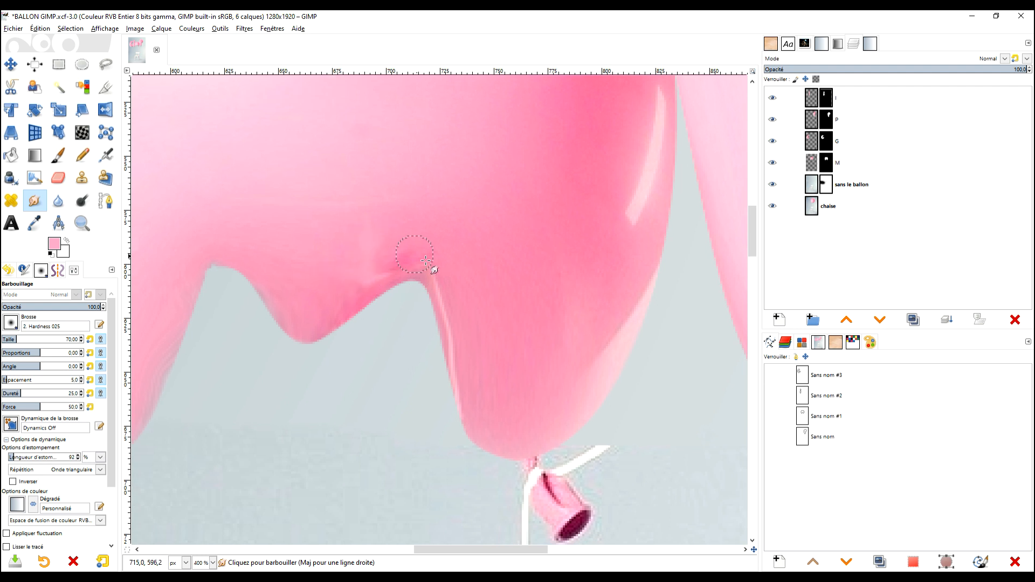
Set the Smudge opacity to 59.8 and blend the dark end of the crease above the M's right inner arch.
ctrl+click(389, 266)
scroll(404, 255, up, 2)
scroll(417, 267, up, 1)
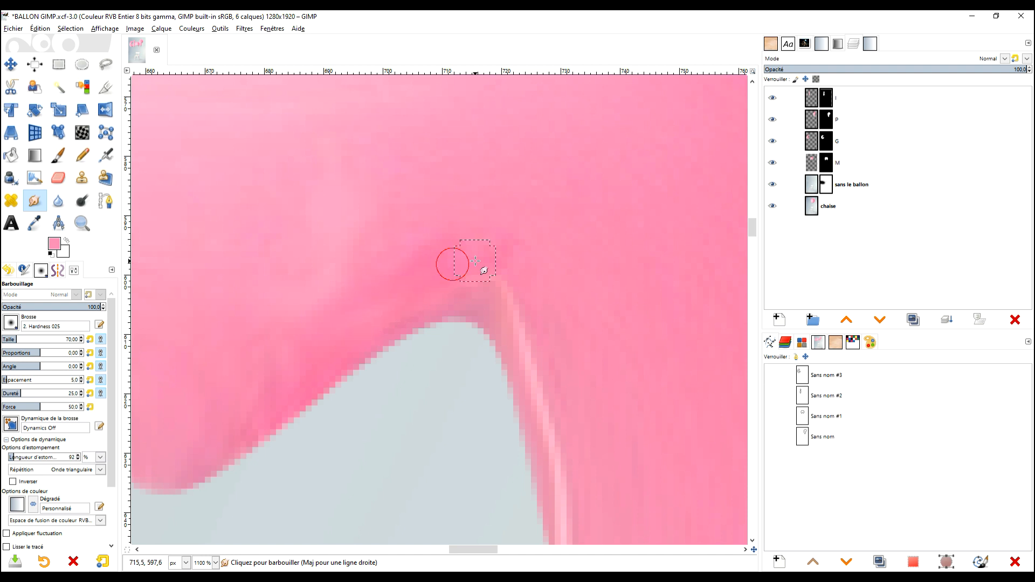
scroll(526, 261, down, 3)
scroll(539, 254, up, 2)
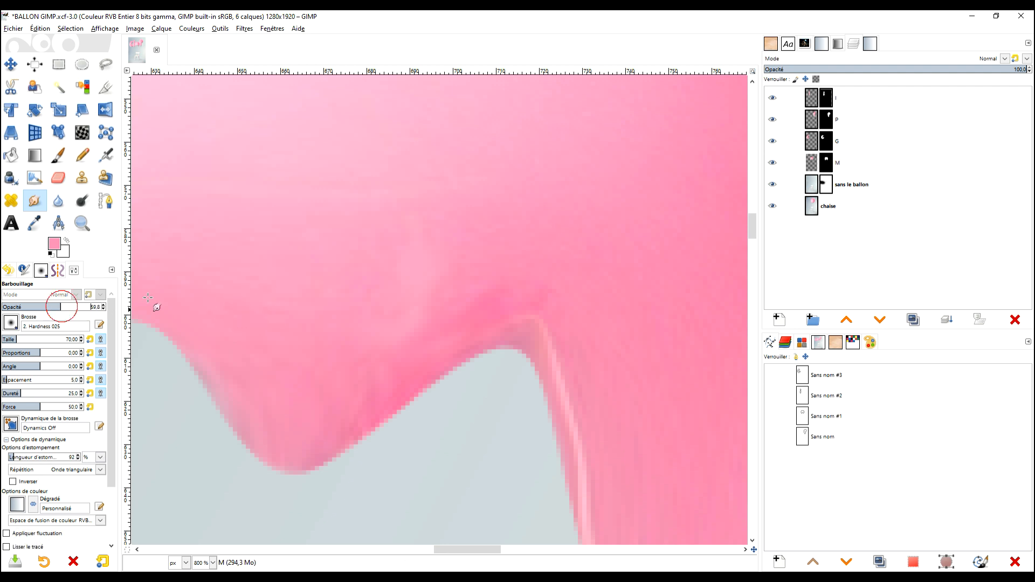
mouse_move(555, 286)
mouse_down()
mouse_move(513, 302)
mouse_move(527, 300)
mouse_up()
drag(563, 289, 494, 296)
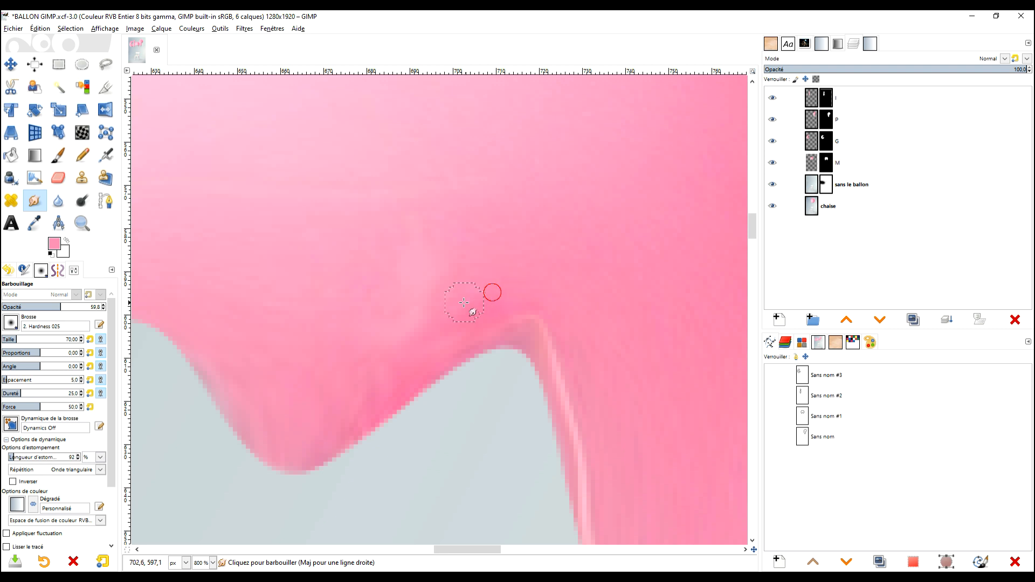
Set the Smudge opacity to 42.4 and soften the pale fold between the M's central point and right inner arch.
click(44, 306)
mouse_move(557, 291)
mouse_down()
mouse_move(471, 298)
mouse_move(493, 315)
mouse_move(468, 321)
mouse_move(470, 260)
mouse_move(423, 314)
mouse_up()
ctrl+click(523, 224)
drag(433, 266, 414, 300)
mouse_move(432, 240)
mouse_down()
mouse_move(404, 325)
mouse_move(370, 327)
mouse_move(472, 253)
mouse_move(421, 324)
mouse_up()
ctrl+click(475, 252)
Check the whole M and smudge the rim at the peak of its right inner arch.
scroll(496, 304, down, 5)
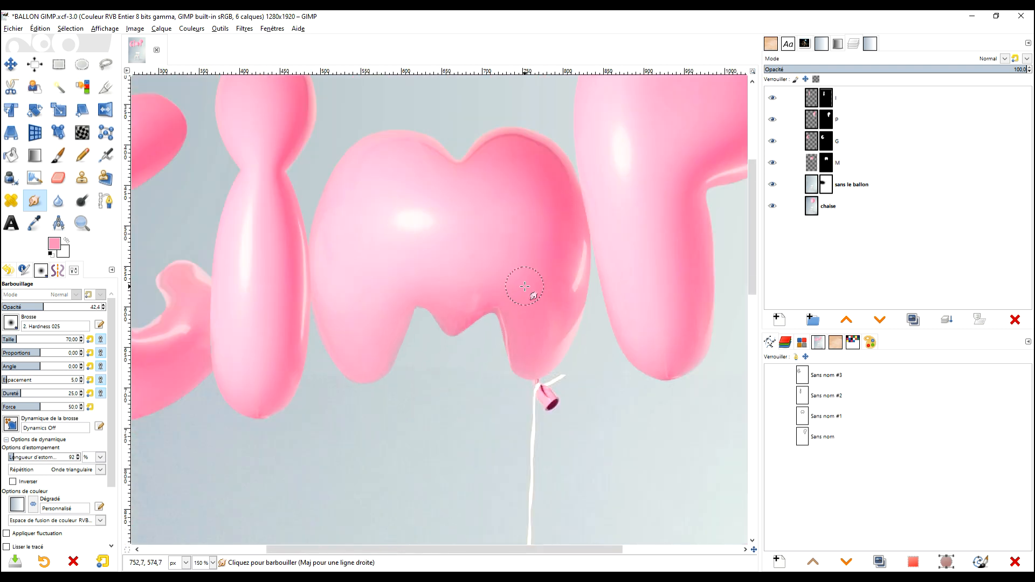
scroll(525, 280, up, 6)
scroll(525, 279, down, 3)
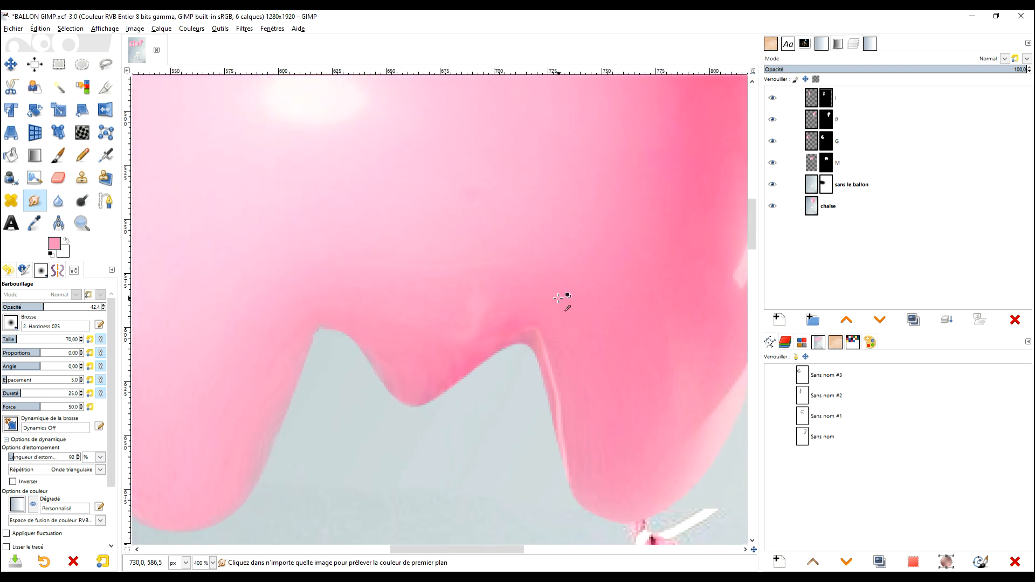
drag(533, 318, 520, 325)
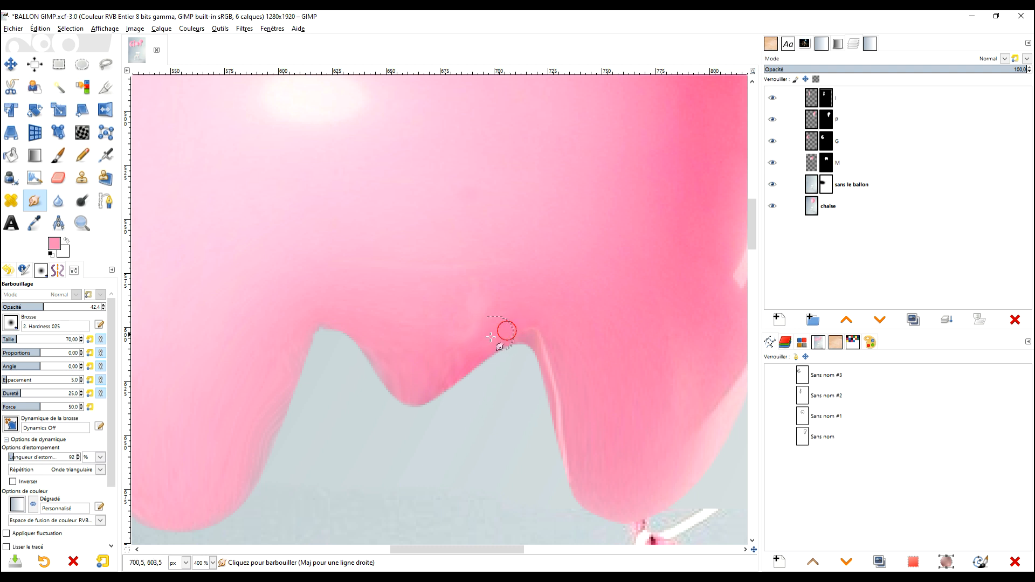
scroll(559, 358, up, 2)
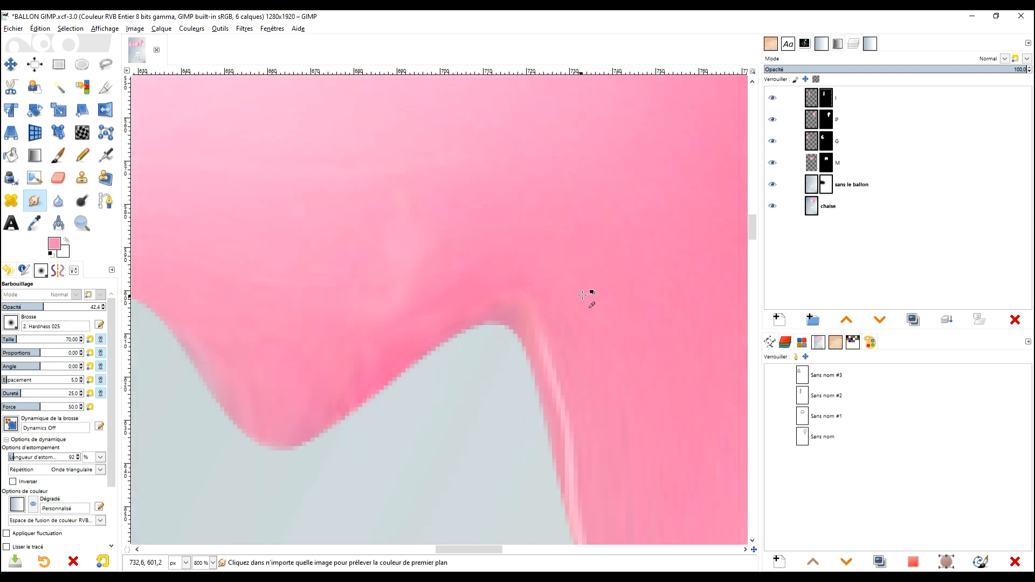
Set the Smudge opacity to 65.8 and blend the remaining light patch above the M's central point into its right slope.
click(67, 307)
scroll(645, 419, down, 3)
scroll(541, 290, up, 2)
ctrl+click(586, 287)
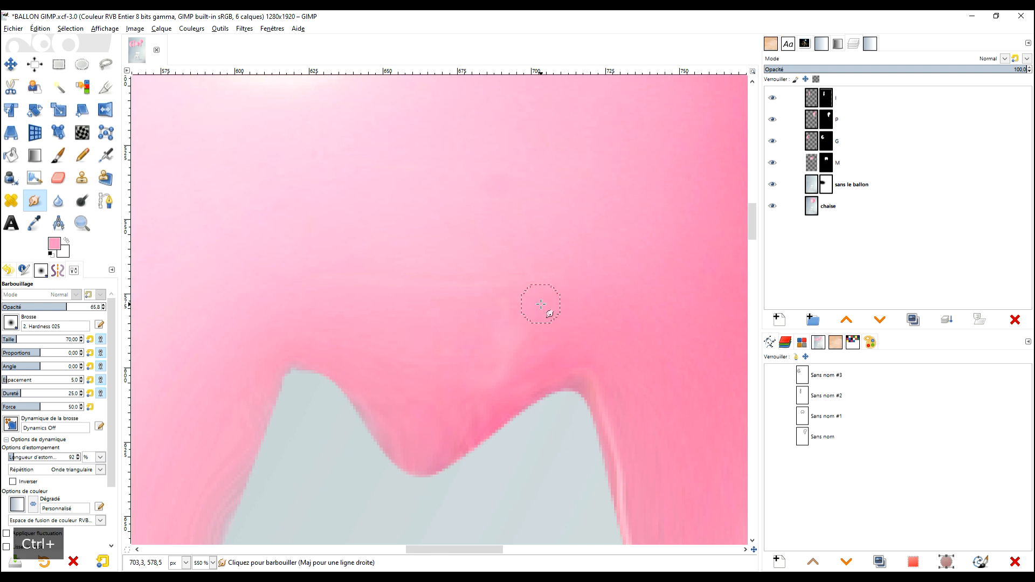
click(503, 306)
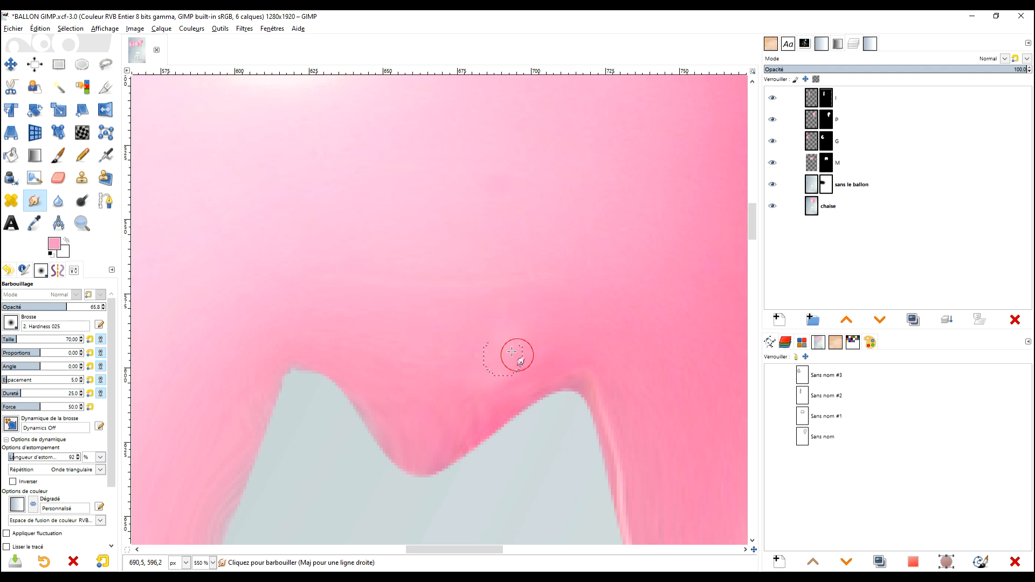
ctrl+click(593, 301)
mouse_move(545, 358)
mouse_down()
mouse_move(487, 392)
mouse_move(533, 362)
mouse_move(500, 370)
mouse_move(546, 354)
mouse_move(479, 394)
mouse_up()
scroll(618, 363, down, 3)
scroll(606, 345, up, 2)
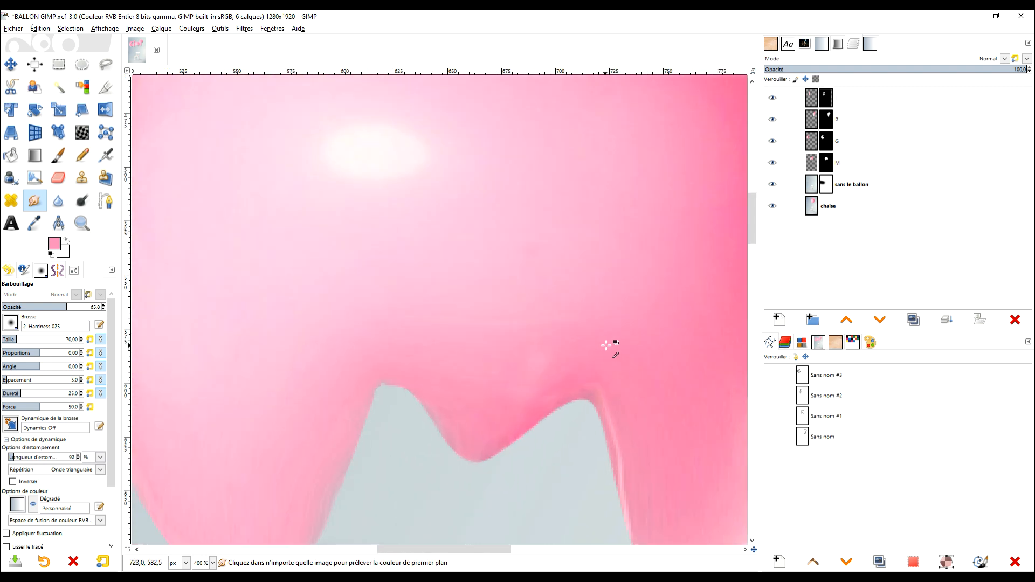
scroll(606, 345, up, 1)
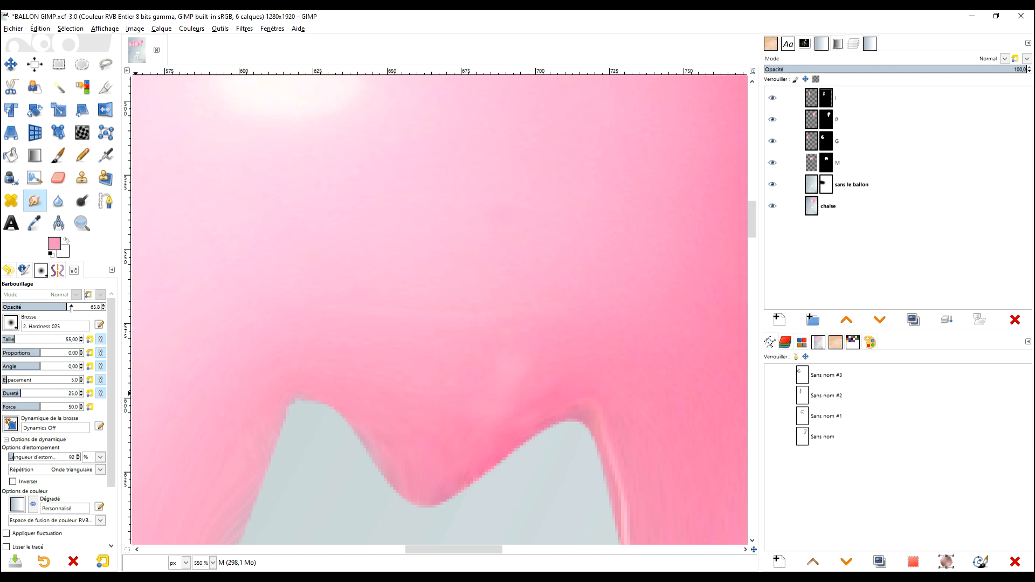
Try smudging the M with the 2. Hardness 100 brush, then undo the attempt.
click(11, 323)
click(19, 390)
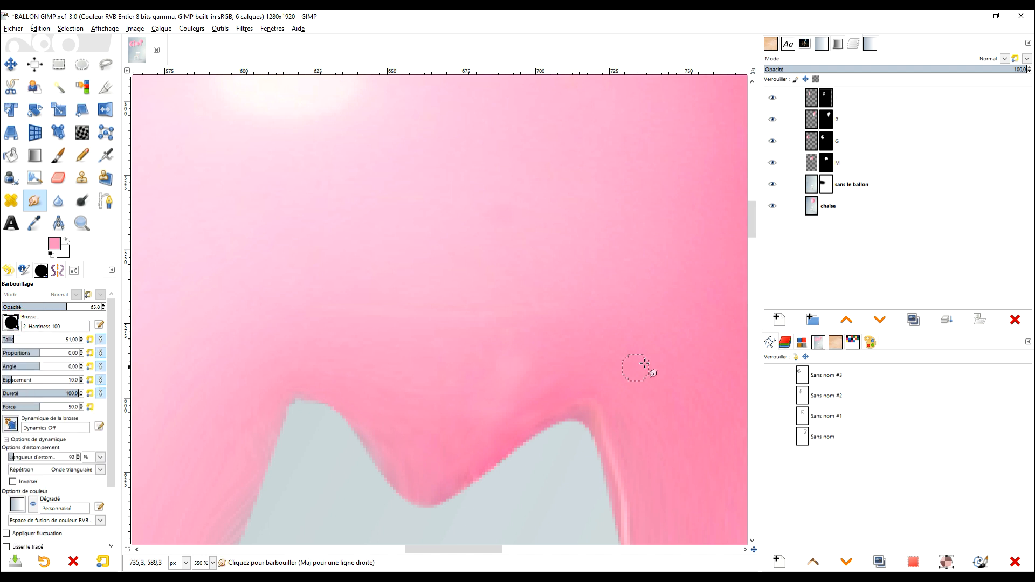
key(ctrl+z)
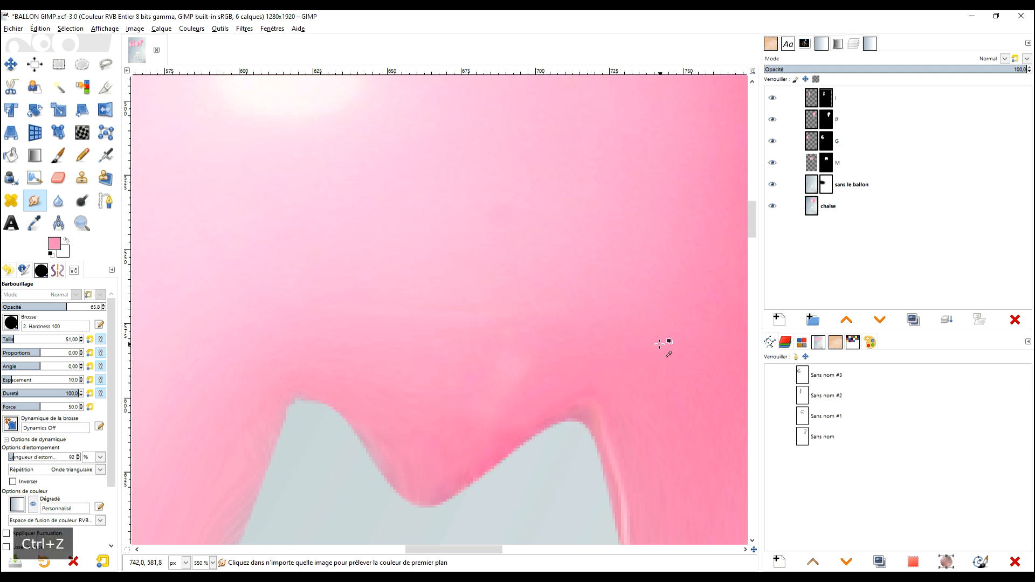
Choose the 2. Hardness 050 brush and blend the light streak along the inner edge of the M's right leg.
click(12, 323)
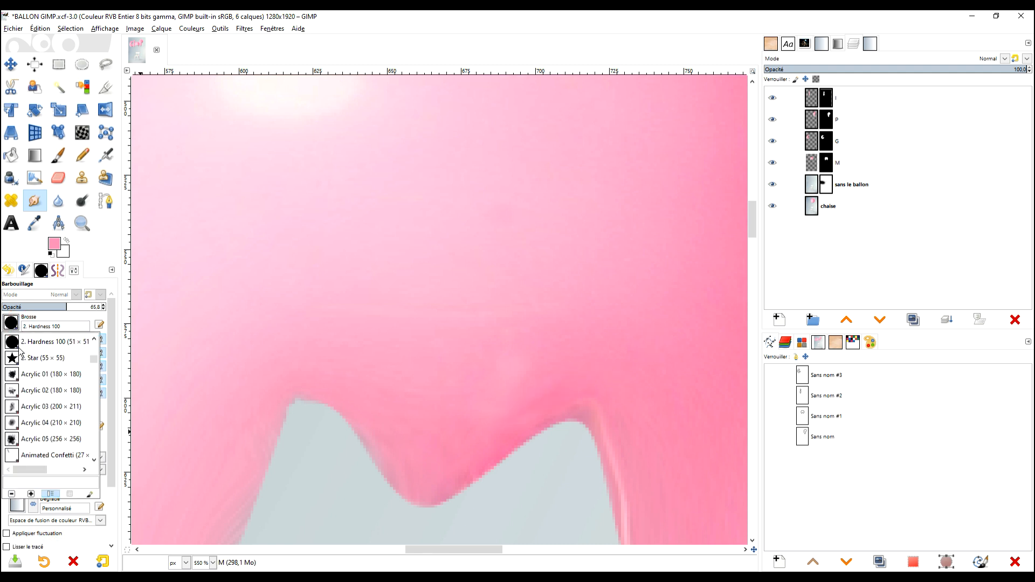
scroll(29, 371, up, 2)
click(13, 372)
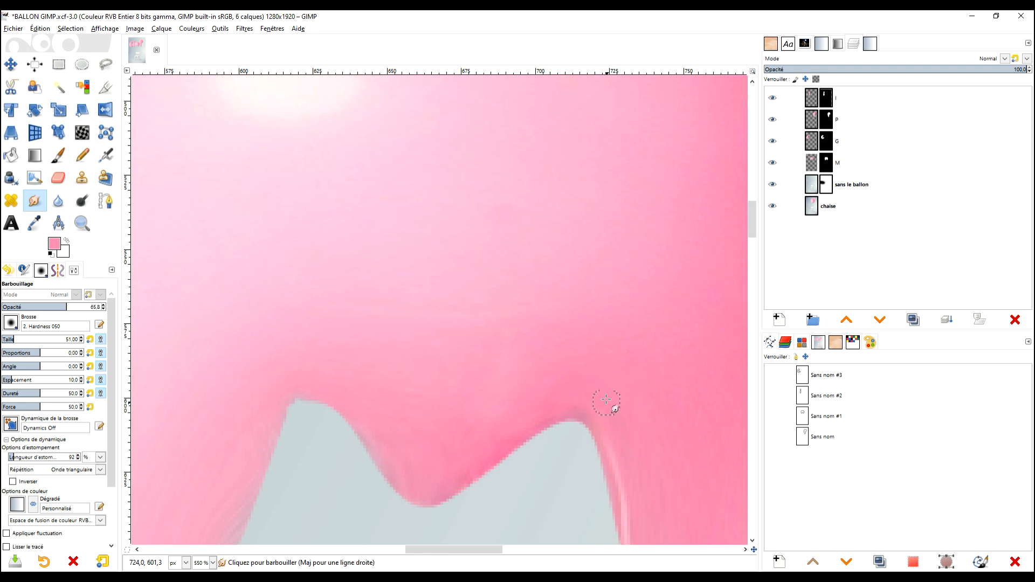
scroll(651, 418, down, 3)
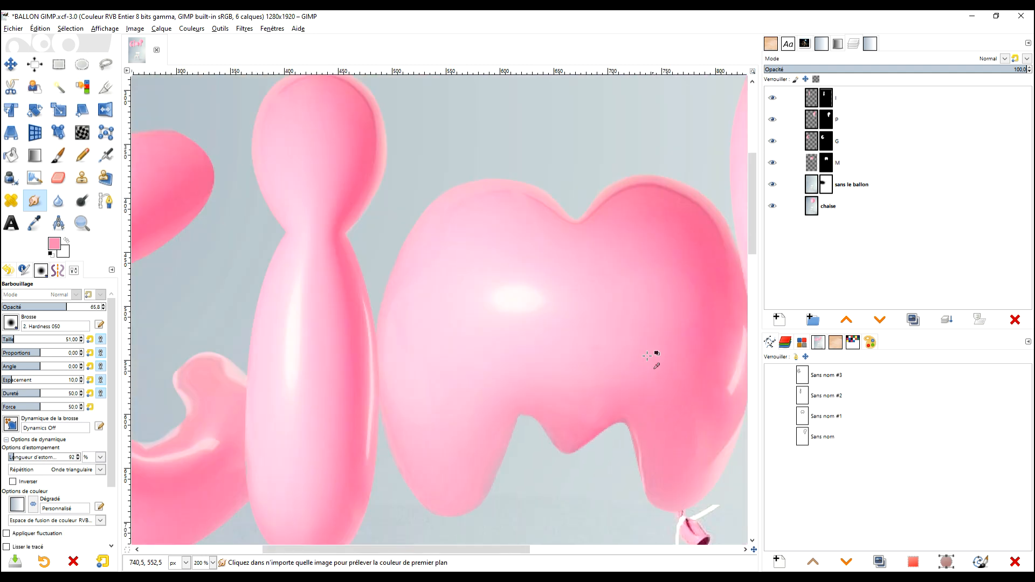
scroll(668, 347, down, 2)
scroll(613, 365, up, 2)
scroll(590, 310, down, 3)
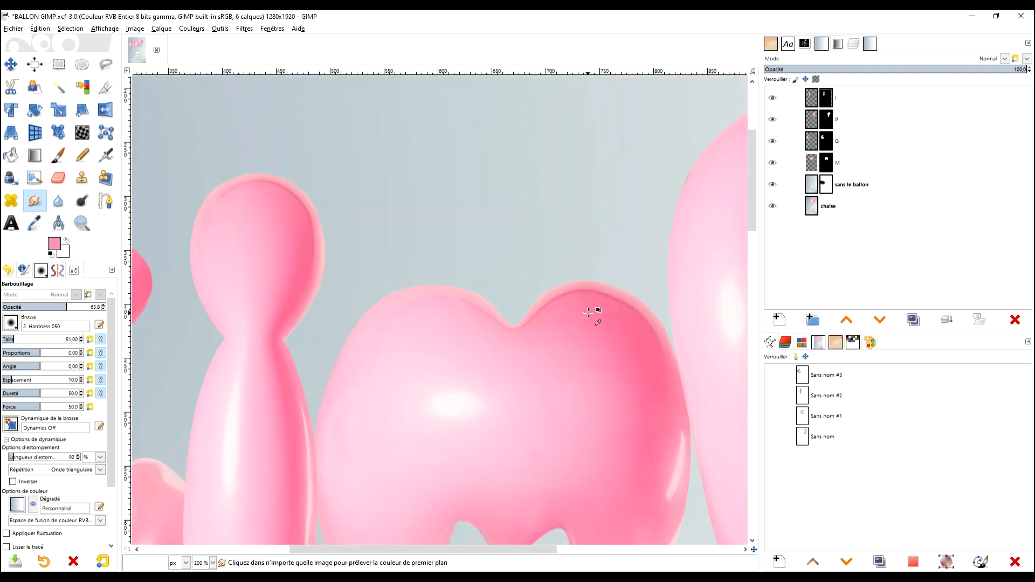
On the G layer's image, smudge the pale band along the top of the inner curl beside the I.
scroll(582, 313, up, 2)
scroll(432, 347, up, 5)
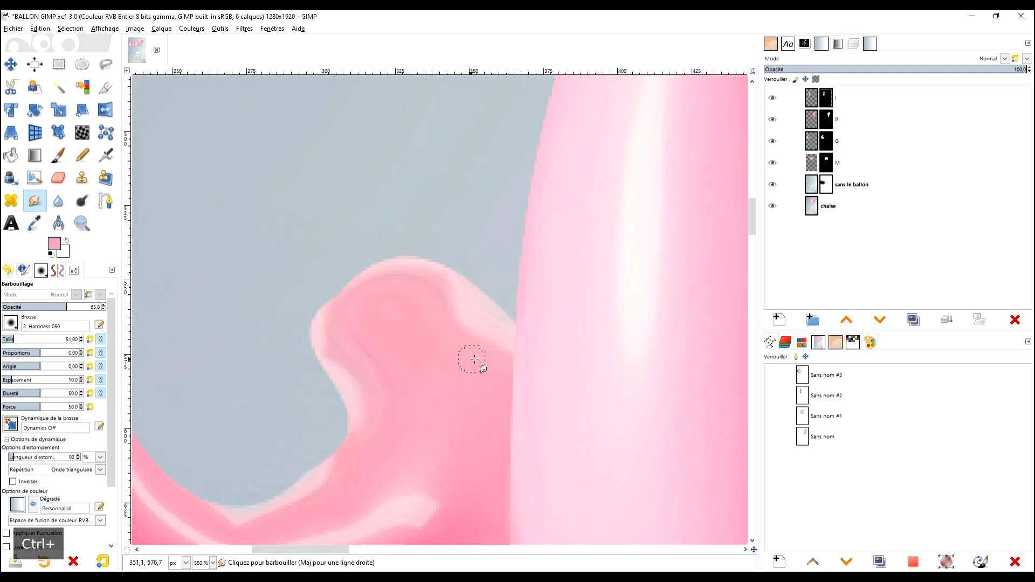
scroll(484, 363, down, 3)
scroll(483, 363, up, 2)
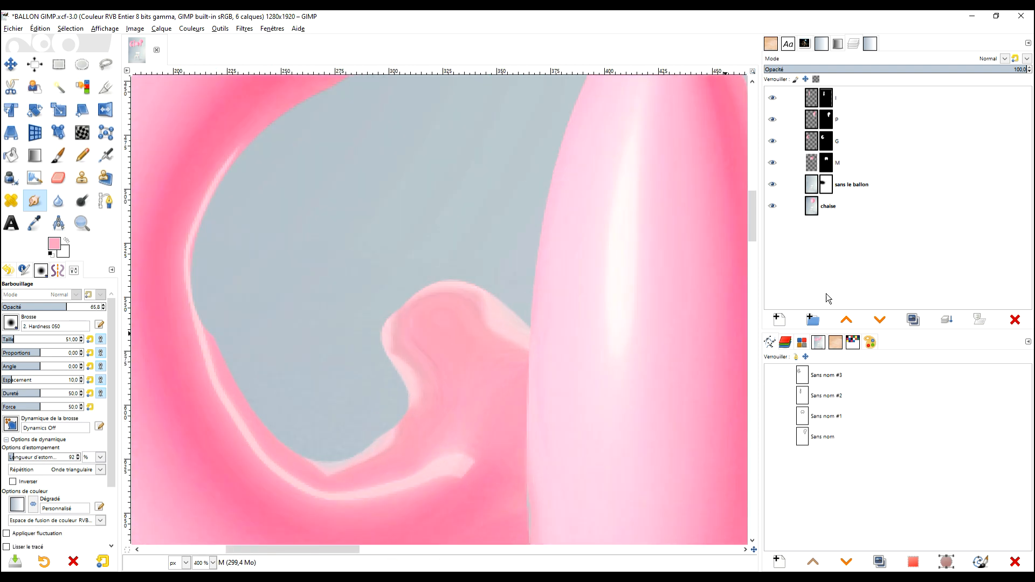
click(829, 142)
click(814, 141)
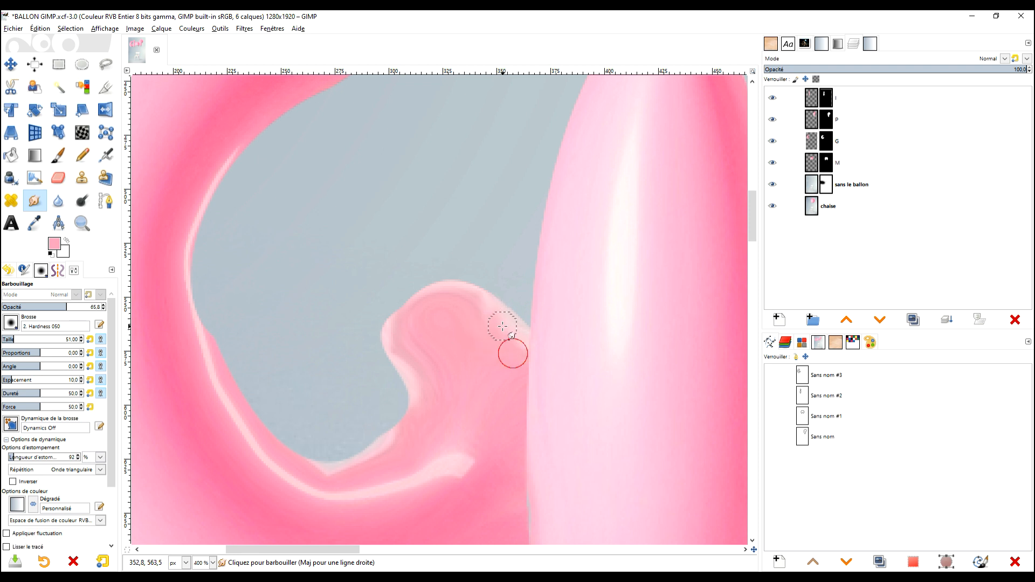
drag(489, 315, 486, 313)
ctrl+click(519, 373)
ctrl+click(504, 372)
mouse_move(516, 350)
mouse_down()
mouse_move(516, 330)
mouse_move(520, 343)
mouse_up()
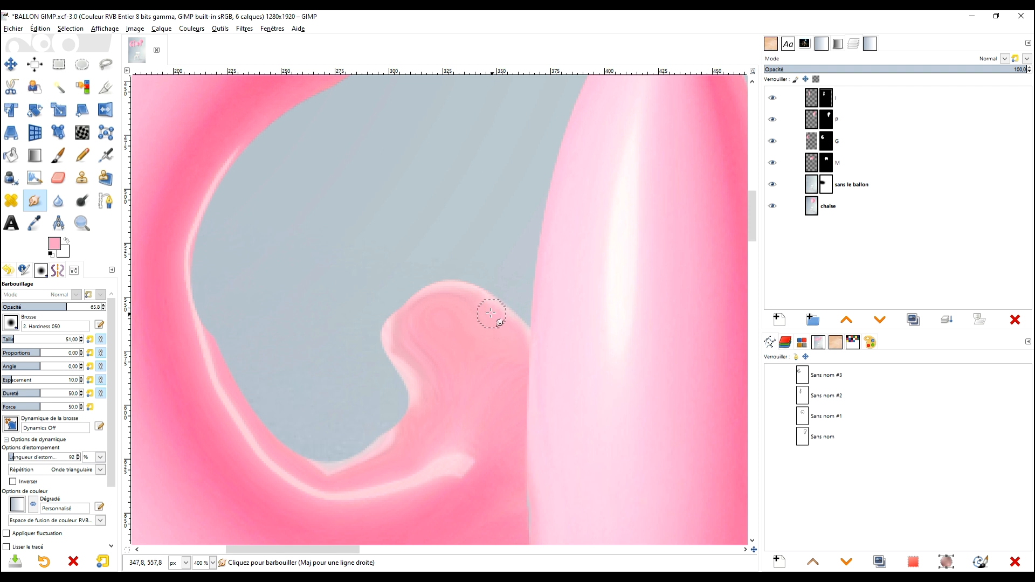
ctrl+click(507, 381)
mouse_move(511, 326)
mouse_down()
mouse_move(463, 295)
mouse_move(433, 294)
mouse_up()
Smudge the pale rim on the left side of the G's inner curl, from its neck up around the tip.
ctrl+click(476, 374)
drag(430, 400, 410, 363)
mouse_move(425, 403)
mouse_down()
mouse_move(408, 365)
mouse_move(429, 392)
mouse_move(401, 350)
mouse_move(422, 367)
mouse_move(390, 338)
mouse_move(407, 356)
mouse_move(396, 329)
mouse_move(415, 340)
mouse_move(413, 327)
mouse_move(410, 350)
mouse_move(419, 326)
mouse_up()
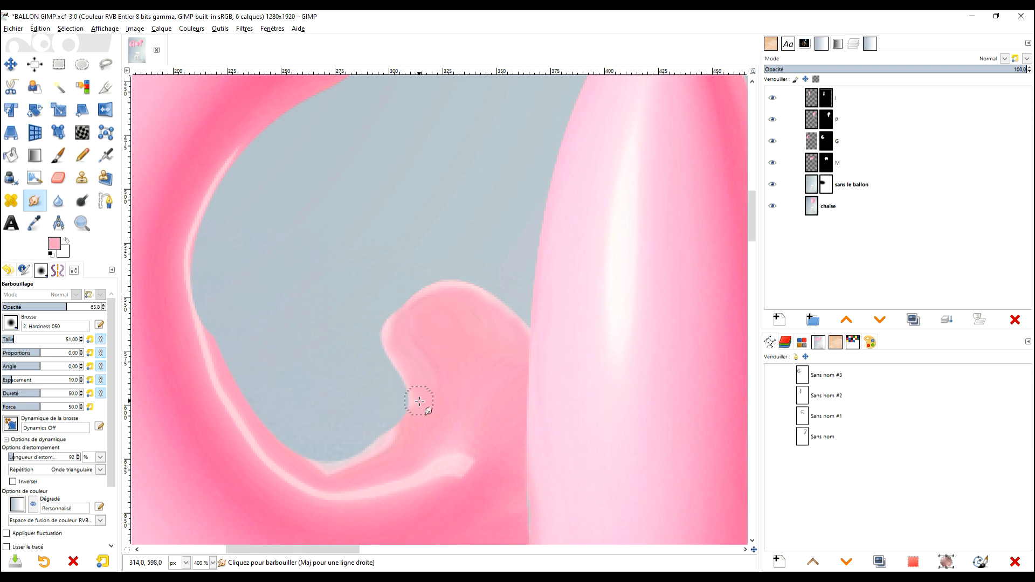
mouse_move(409, 370)
mouse_down()
mouse_move(387, 323)
mouse_move(403, 340)
mouse_move(404, 314)
mouse_move(413, 315)
mouse_move(406, 324)
mouse_move(434, 291)
mouse_move(425, 309)
mouse_move(461, 295)
mouse_move(427, 305)
mouse_move(467, 295)
mouse_move(466, 312)
mouse_move(449, 292)
mouse_move(511, 318)
mouse_up()
Smudge the pale edge along the bottom of the G's hollow, below the inner curl.
scroll(483, 361, down, 3)
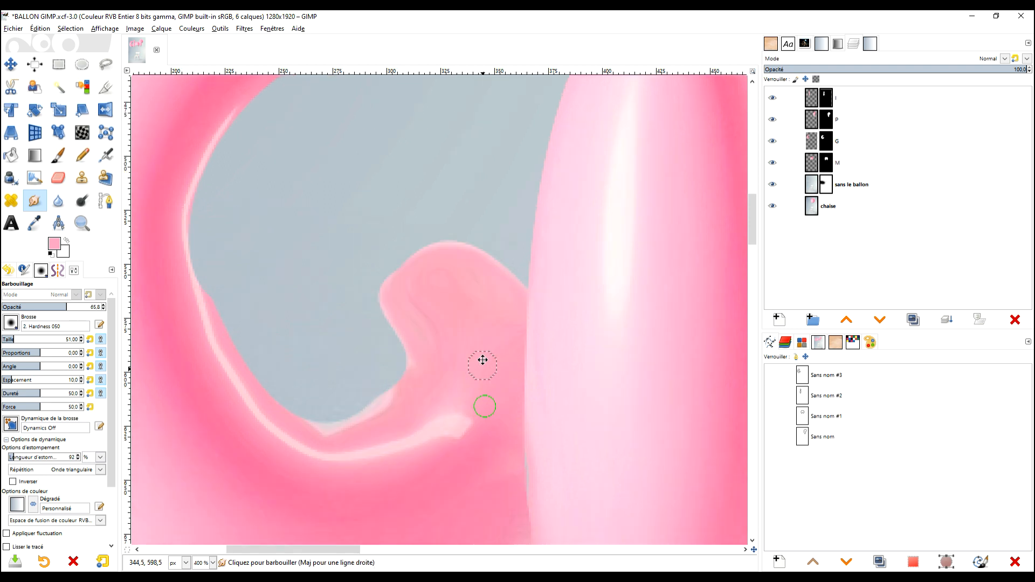
mouse_move(397, 378)
mouse_down()
mouse_move(371, 397)
mouse_move(407, 377)
mouse_move(347, 414)
mouse_up()
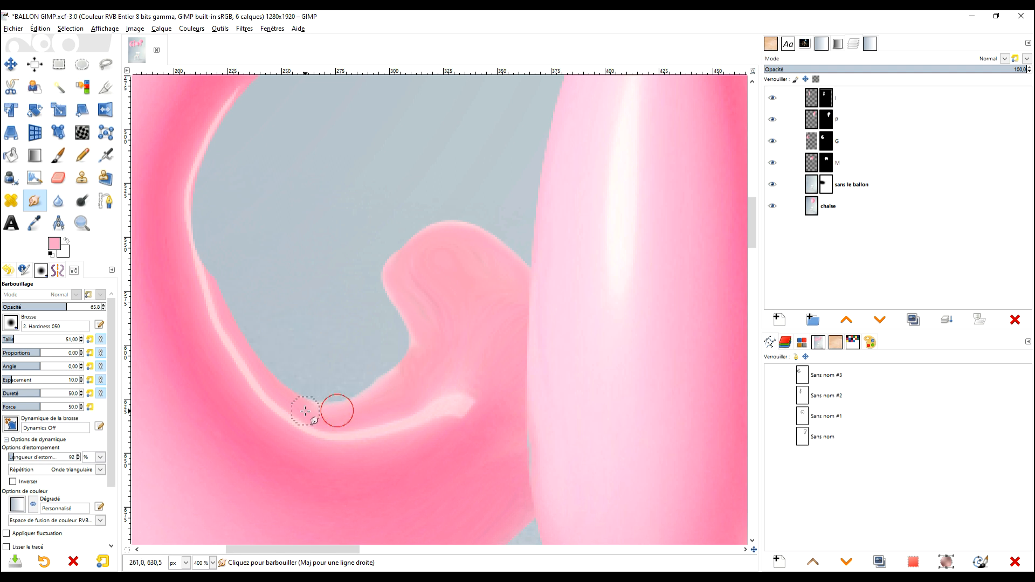
ctrl+click(435, 382)
mouse_move(407, 371)
mouse_down()
mouse_move(326, 412)
mouse_move(346, 409)
mouse_move(309, 410)
mouse_up()
ctrl+click(449, 360)
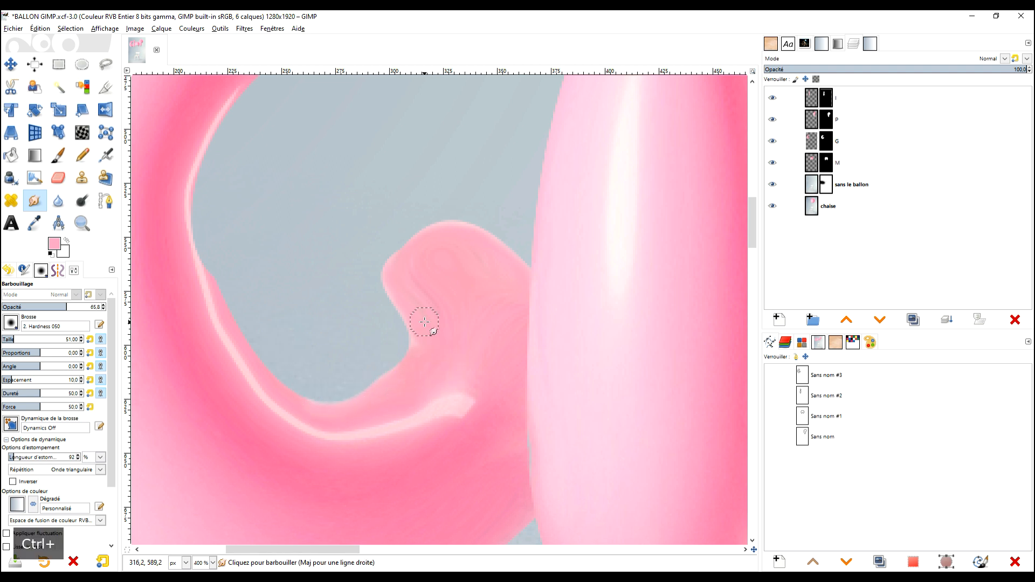
Soften the rim of the G's inner curl again along its neck and rounded tip.
mouse_move(418, 353)
mouse_down()
mouse_move(420, 329)
mouse_move(419, 359)
mouse_move(434, 354)
mouse_move(418, 360)
mouse_move(414, 318)
mouse_move(428, 335)
mouse_move(431, 351)
mouse_move(400, 291)
mouse_up()
ctrl+click(446, 340)
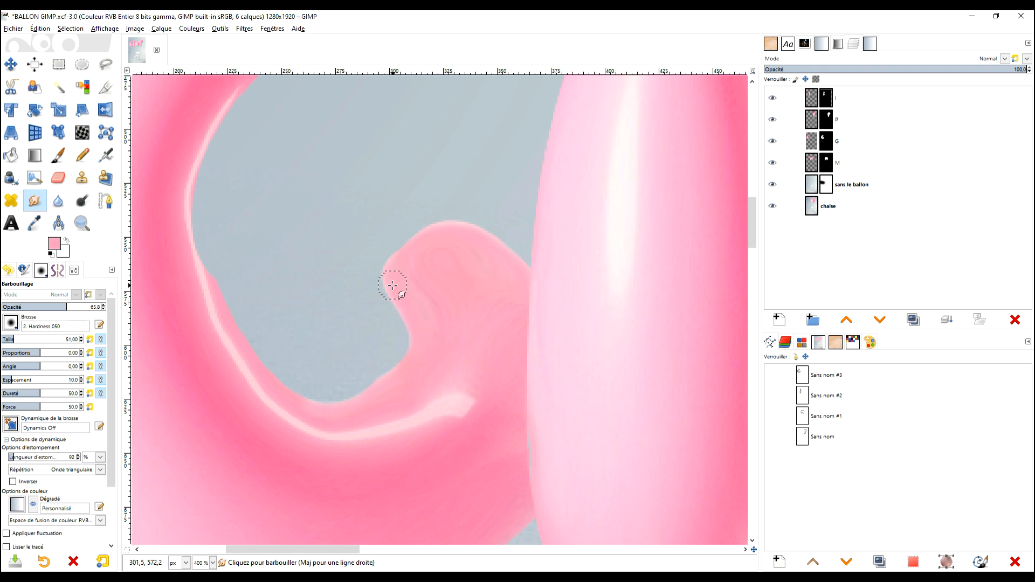
ctrl+click(463, 261)
mouse_move(458, 238)
mouse_down()
mouse_move(449, 231)
mouse_move(397, 265)
mouse_move(398, 281)
mouse_up()
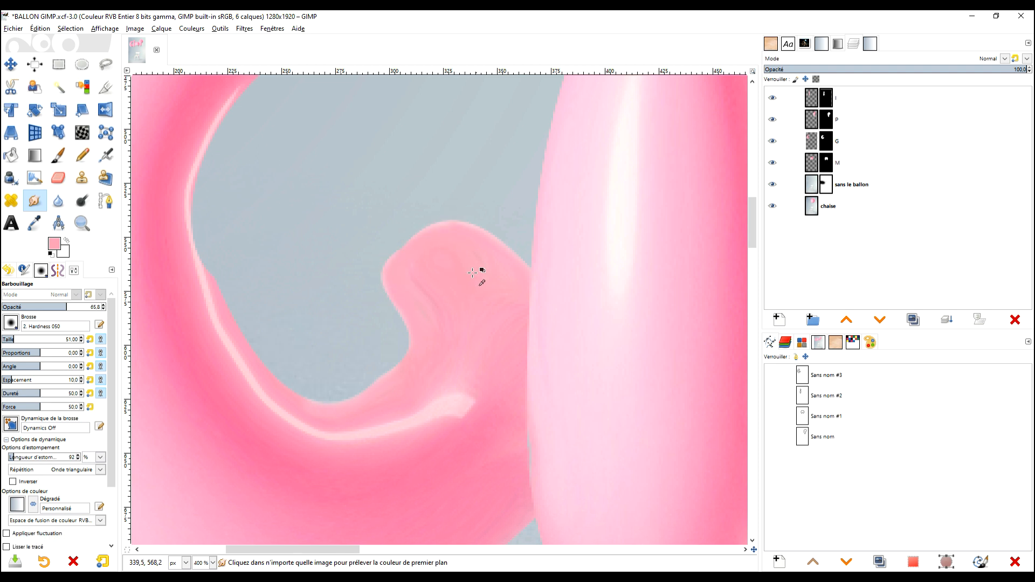
Smudge the streaks inside the G's inner curl down to its neck, undoing one stroke.
ctrl+click(482, 272)
mouse_move(435, 236)
mouse_down()
mouse_move(467, 230)
mouse_move(515, 263)
mouse_move(481, 233)
mouse_move(423, 233)
mouse_move(455, 229)
mouse_move(422, 239)
mouse_move(394, 281)
mouse_move(404, 257)
mouse_move(393, 265)
mouse_move(392, 293)
mouse_move(413, 330)
mouse_move(392, 268)
mouse_move(423, 329)
mouse_up()
key(ctrl+z)
mouse_move(439, 259)
mouse_down()
mouse_move(418, 271)
mouse_move(444, 326)
mouse_up()
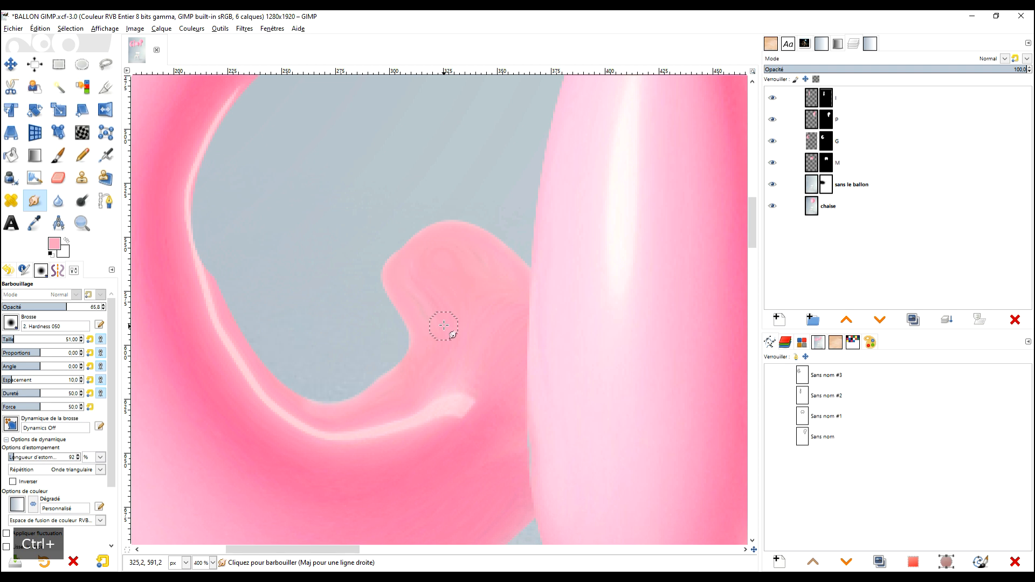
drag(412, 274, 444, 341)
scroll(445, 341, down, 4)
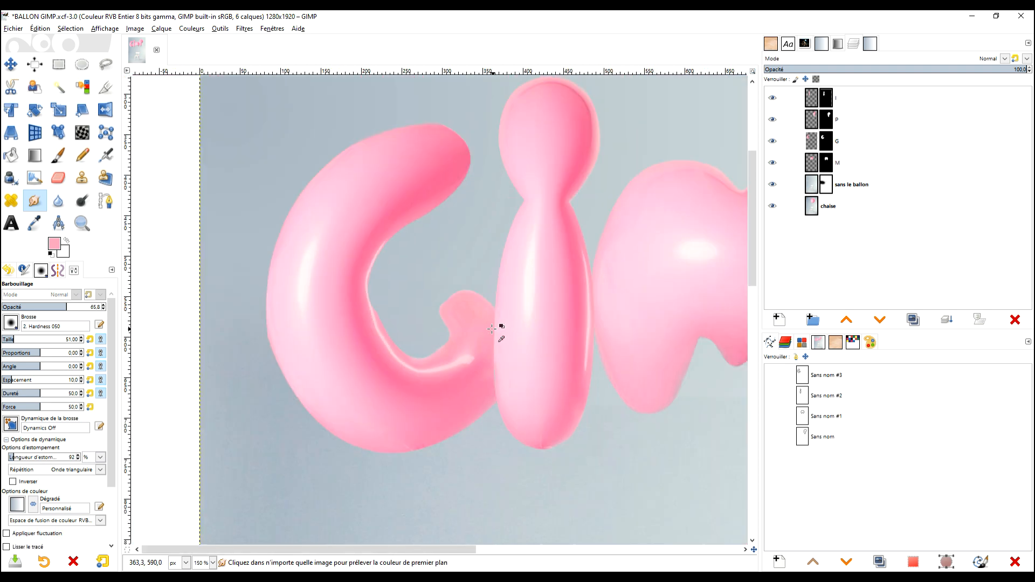
Examine the smudged inner curl of the G up close and the four balloon letters across the whole image.
scroll(502, 331, up, 3)
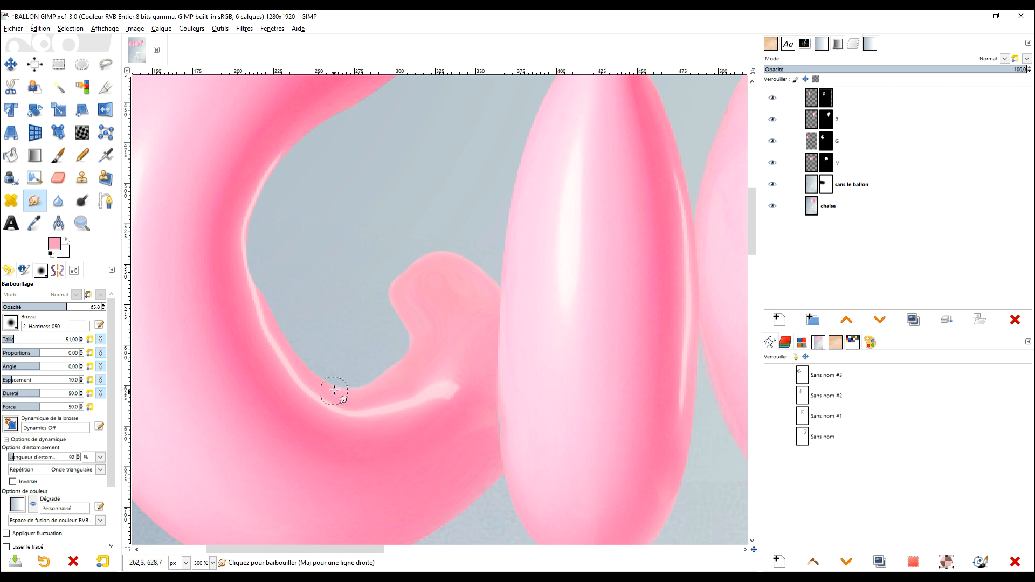
scroll(388, 326, down, 4)
scroll(399, 319, up, 2)
scroll(478, 308, down, 4)
scroll(490, 322, up, 1)
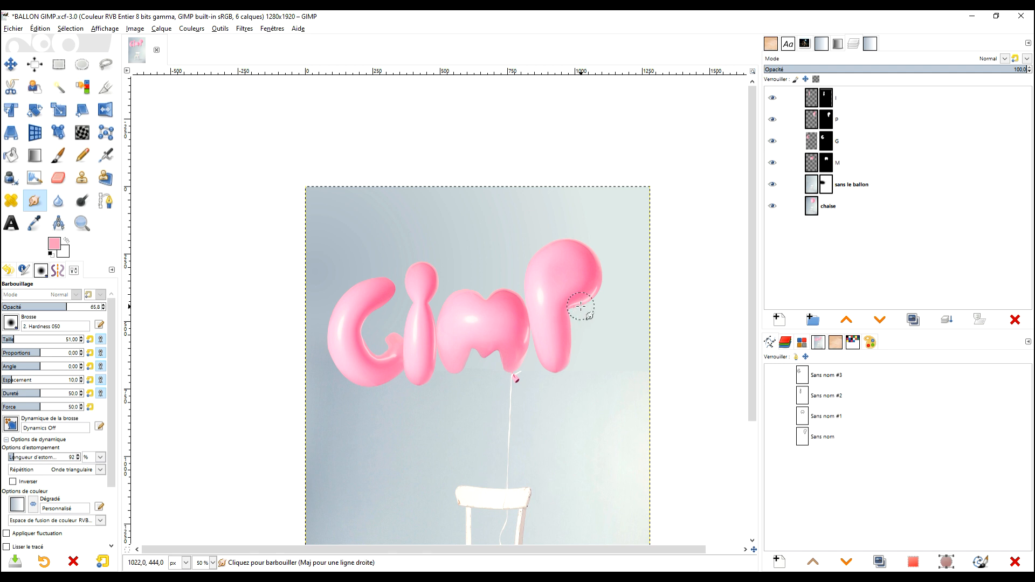
scroll(591, 332, down, 1)
scroll(583, 351, up, 2)
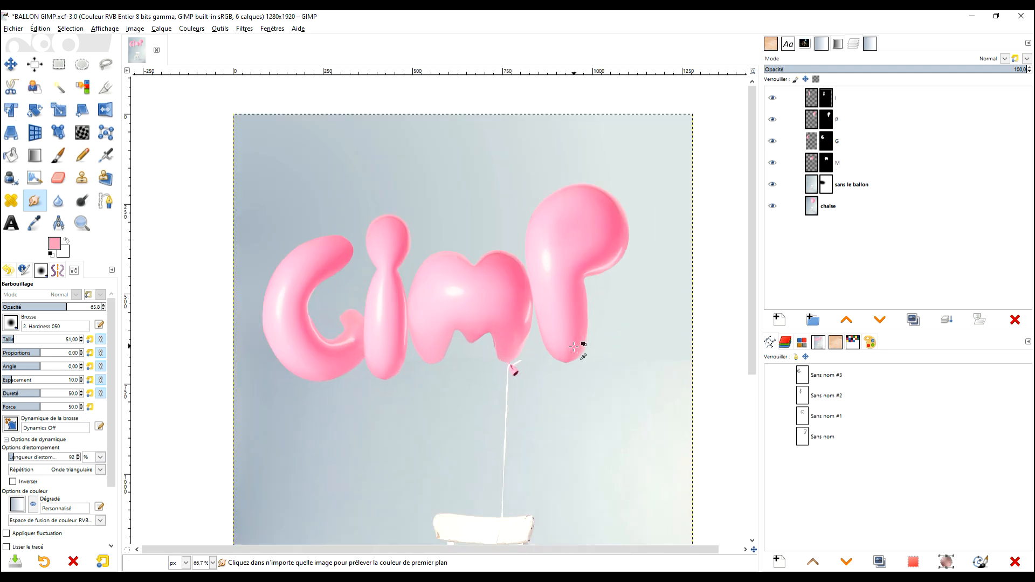
scroll(583, 349, down, 1)
drag(606, 347, 552, 294)
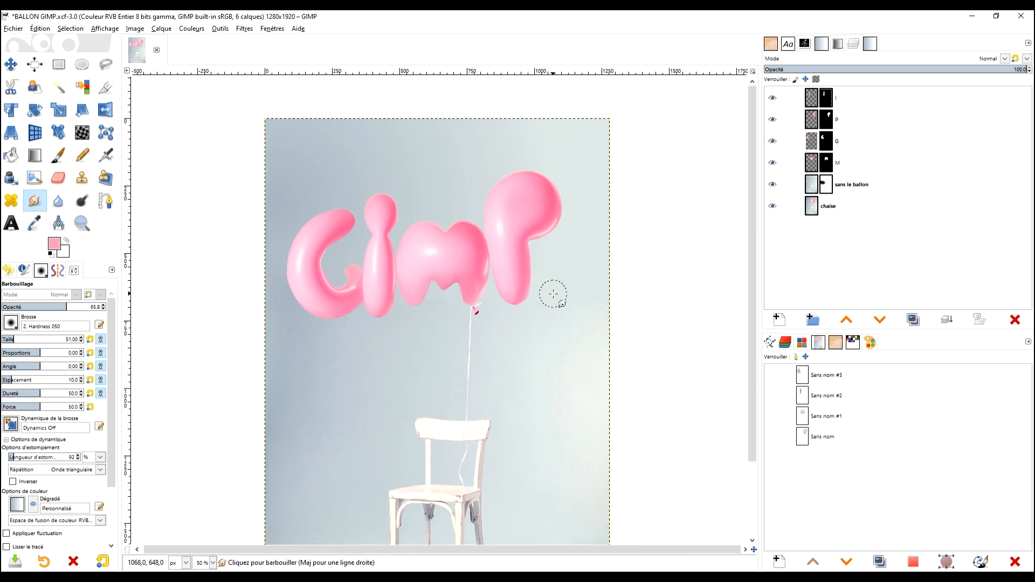
Save the changes to BALLON GIMP.xcf.
key(ctrl+s)
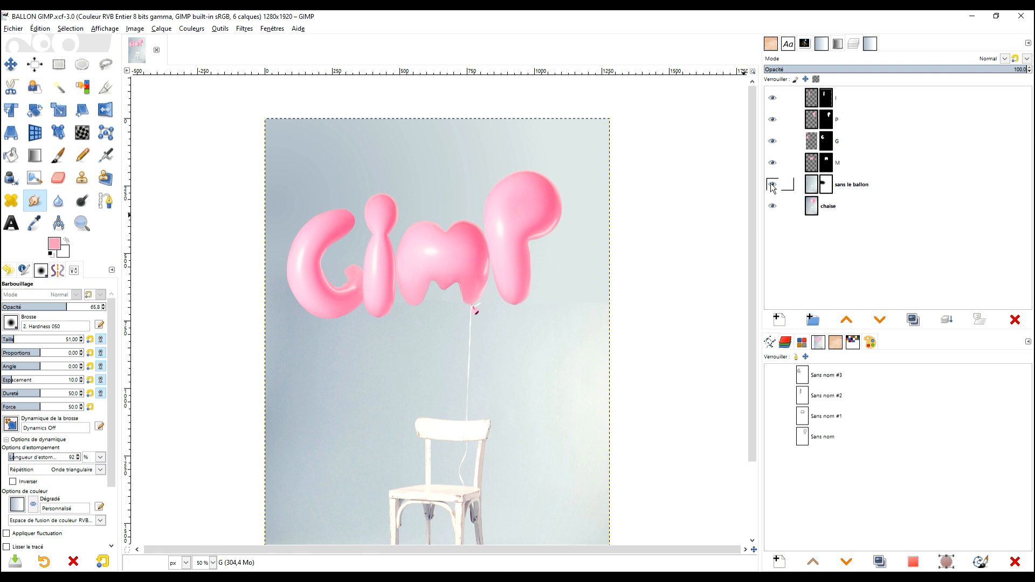
drag(674, 280, 671, 241)
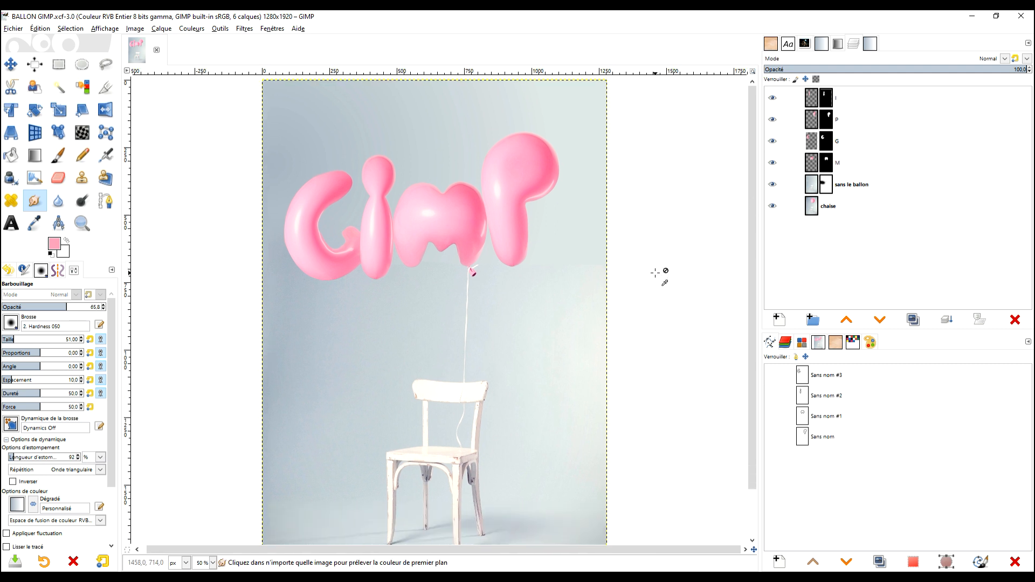
scroll(625, 253, down, 1)
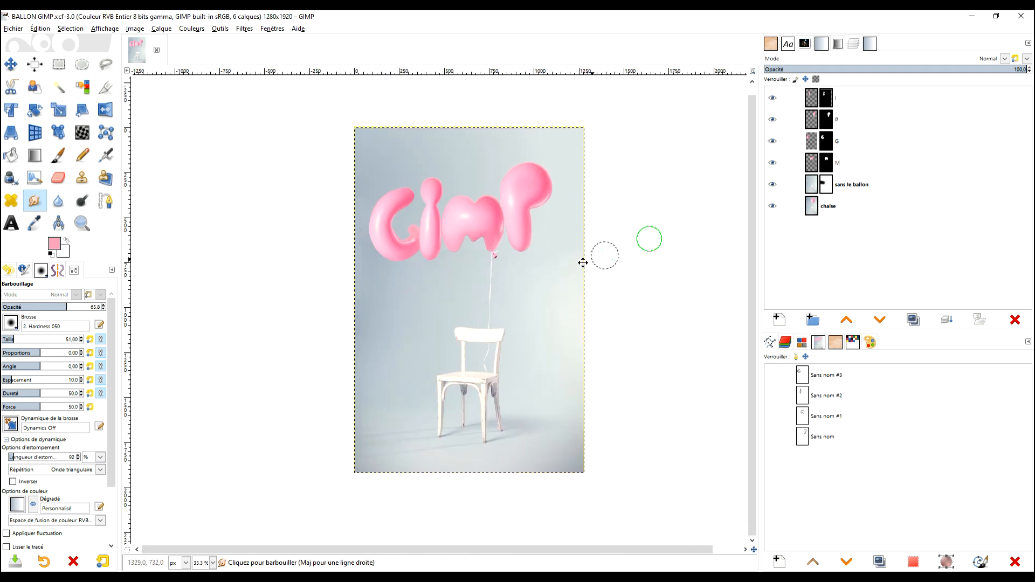
Widen the canvas area by narrowing the layer docks and set the image zoom to 43 %.
drag(758, 270, 924, 255)
click(918, 69)
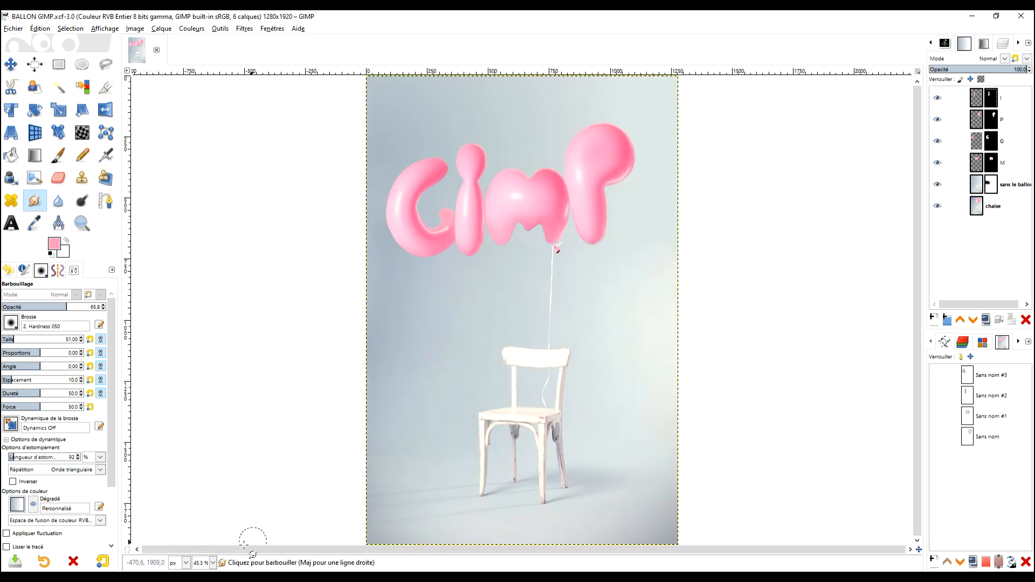
click(213, 563)
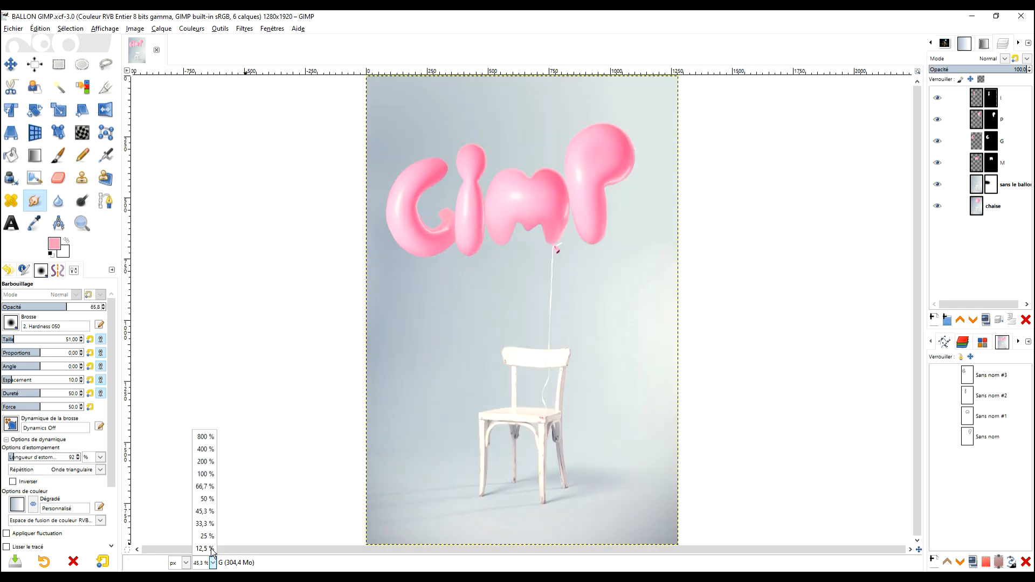
click(201, 564)
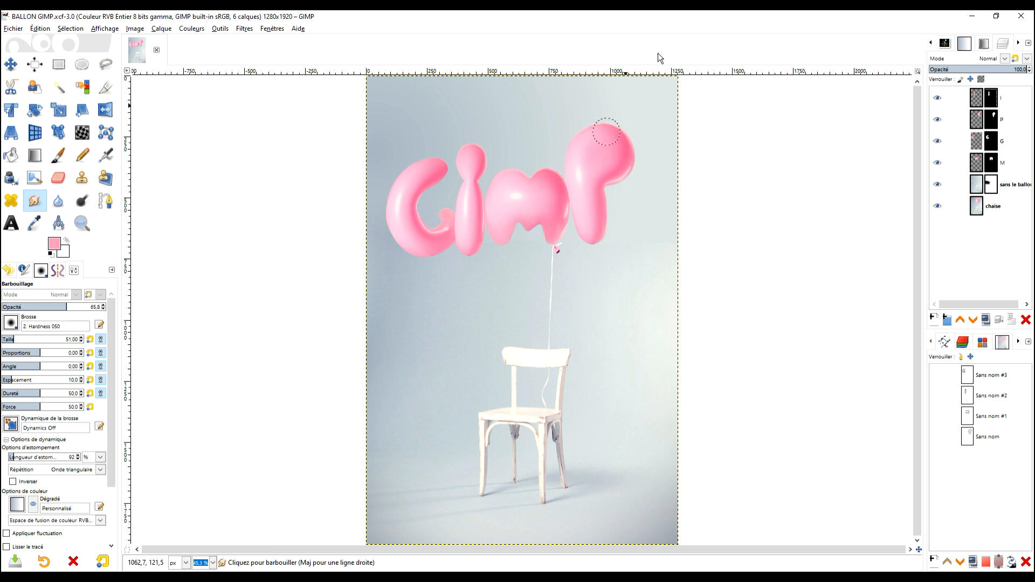
text(43)
key(Return)
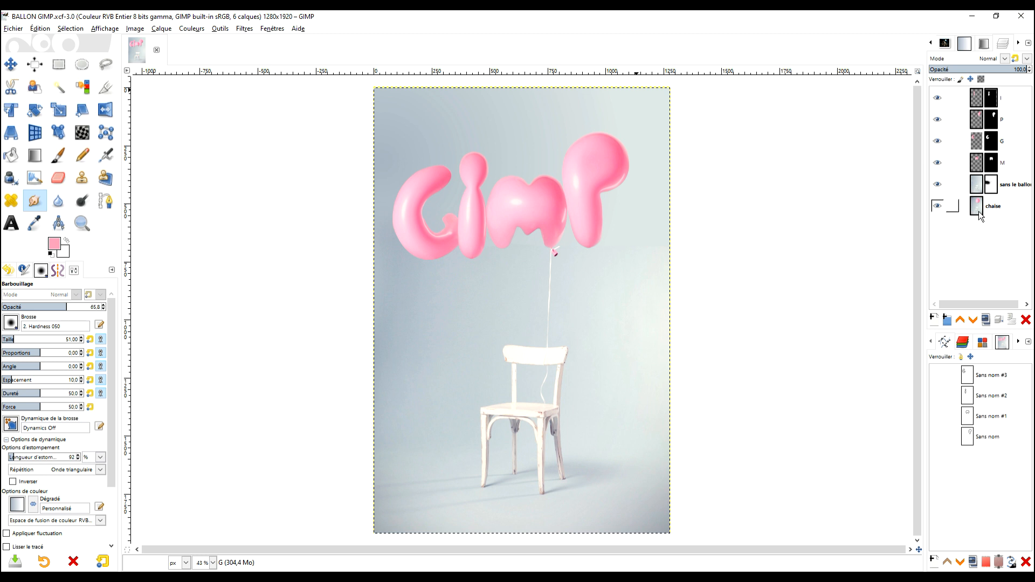
Compare the original balloon photo with the composition by hiding and restoring every layer except chaise, twice.
shift+click(937, 206)
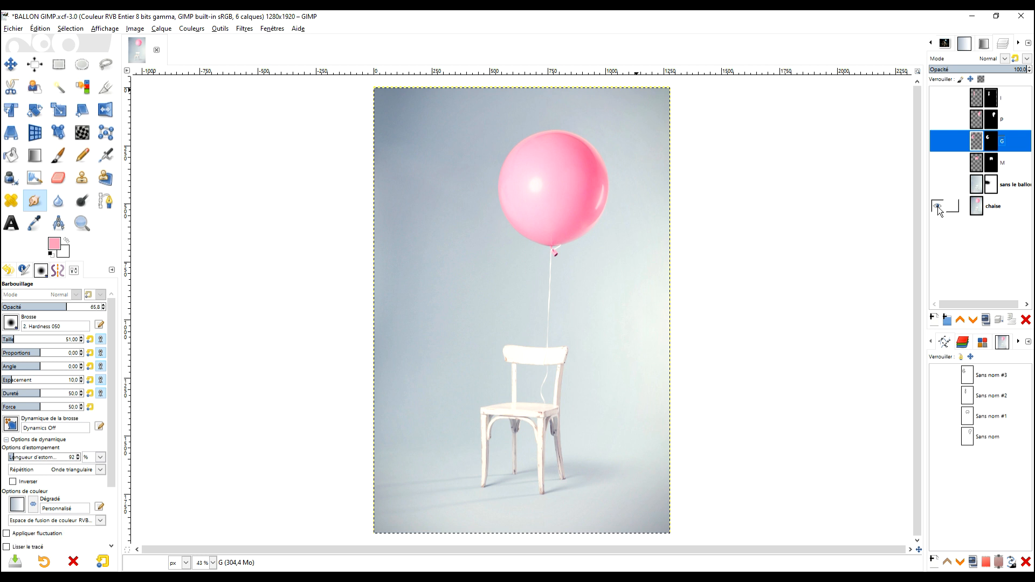
shift+click(937, 206)
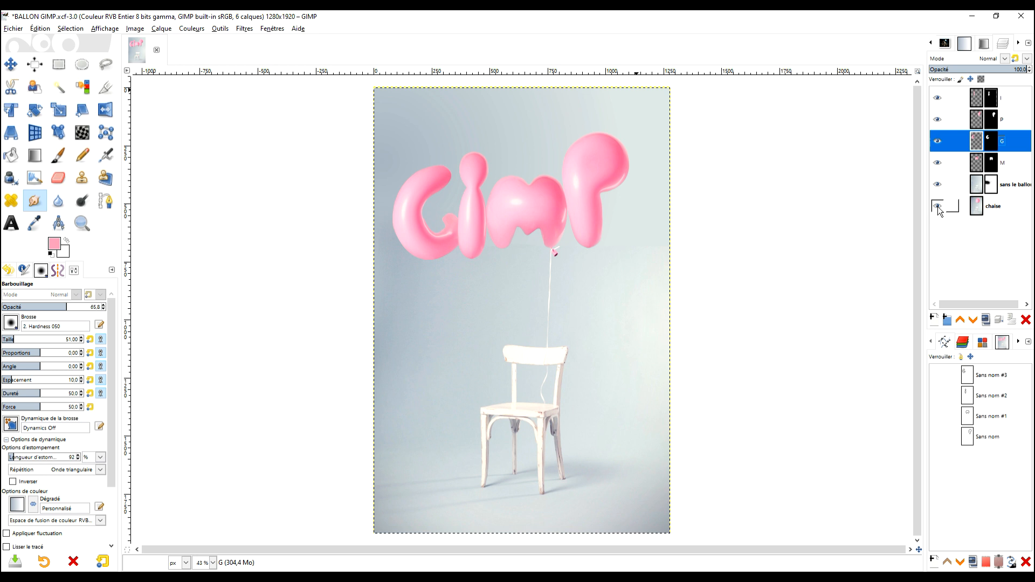
shift+click(937, 206)
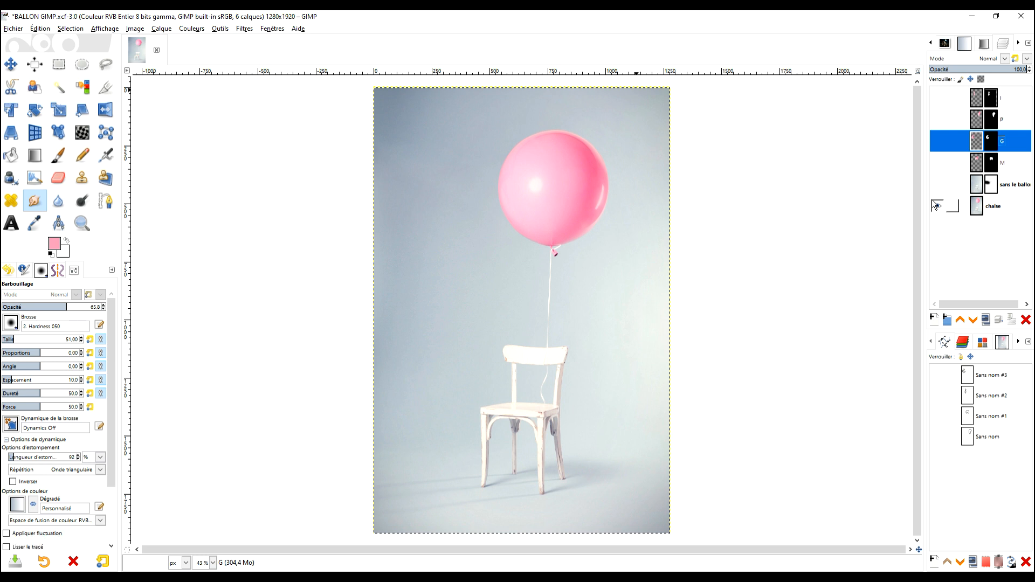
shift+click(937, 206)
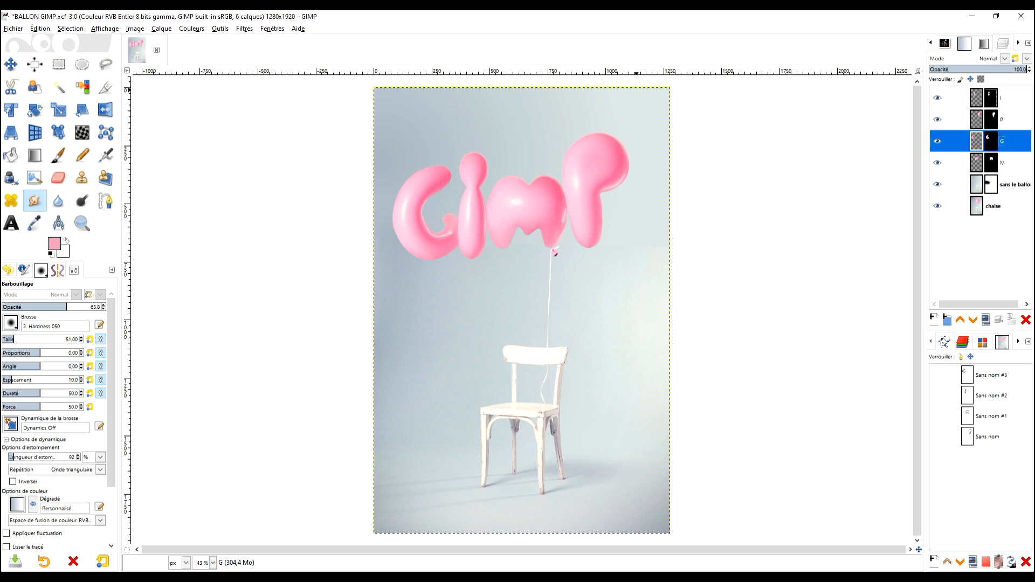
click(777, 577)
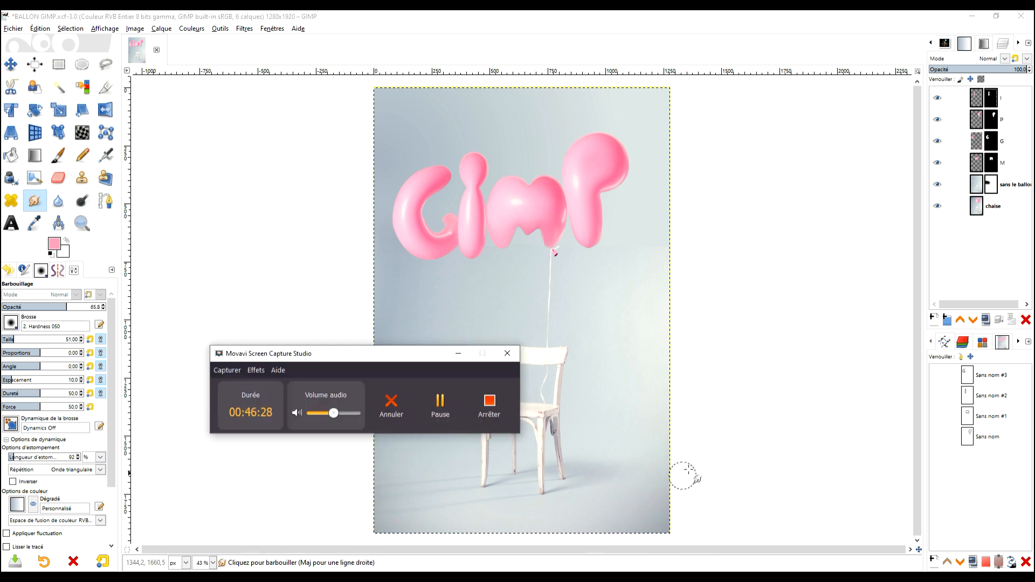
click(487, 409)
Activate the M layer, lower the Smudge opacity to 34.2, and smudge the crease on the M's left hump.
scroll(561, 282, up, 5)
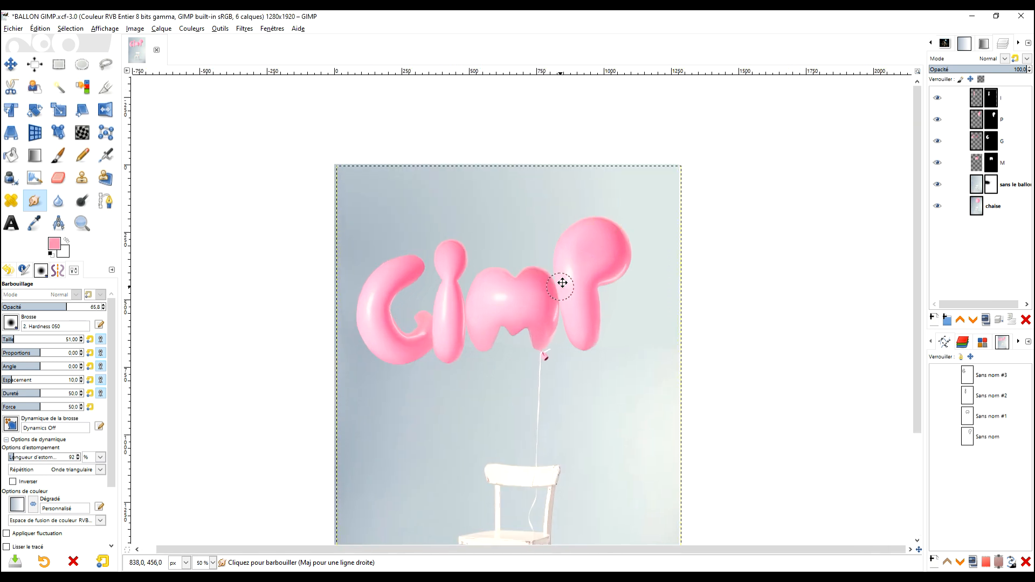
scroll(587, 261, up, 3)
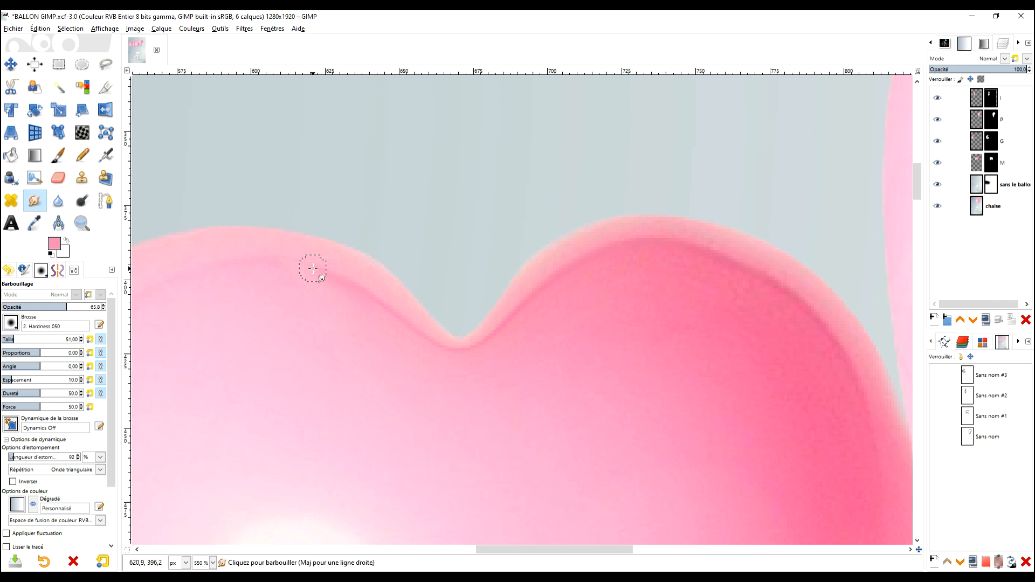
click(977, 164)
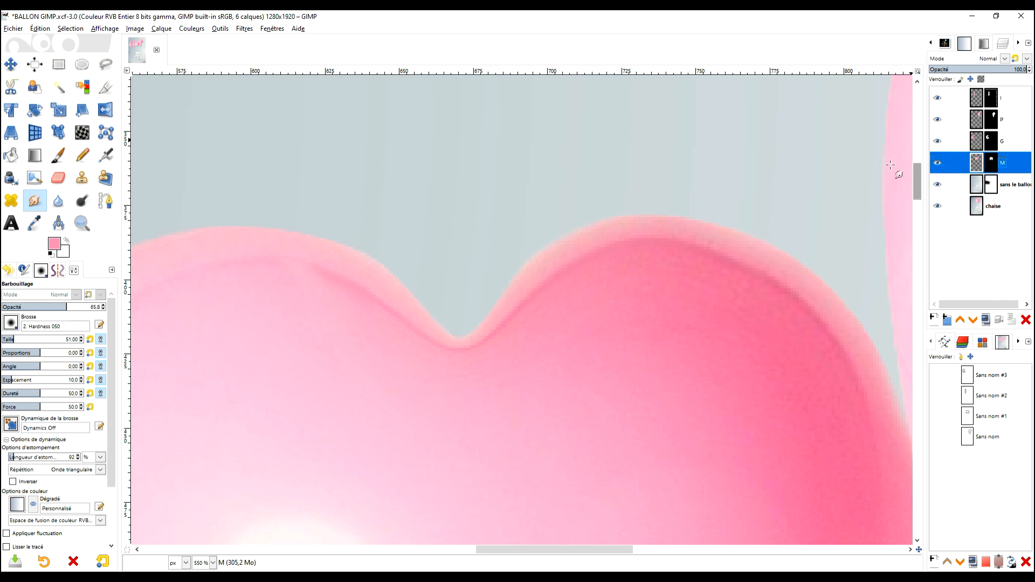
scroll(406, 326, up, 1)
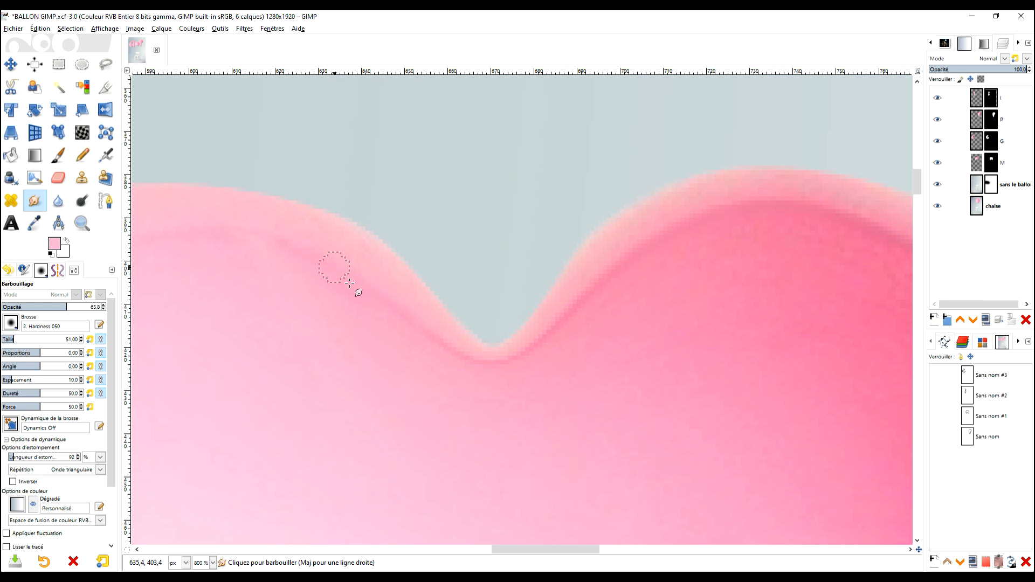
ctrl+click(353, 321)
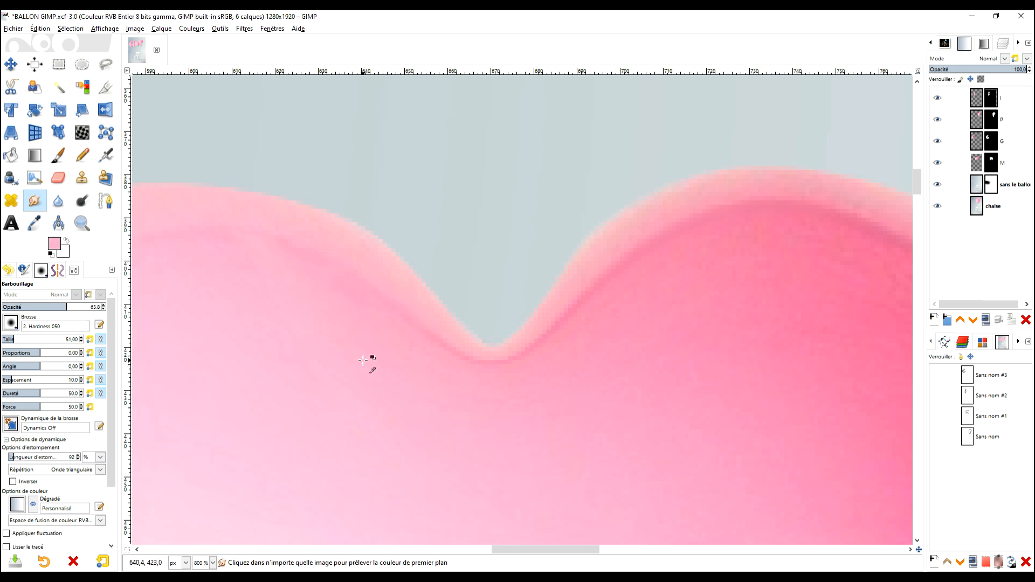
click(36, 306)
ctrl+click(340, 344)
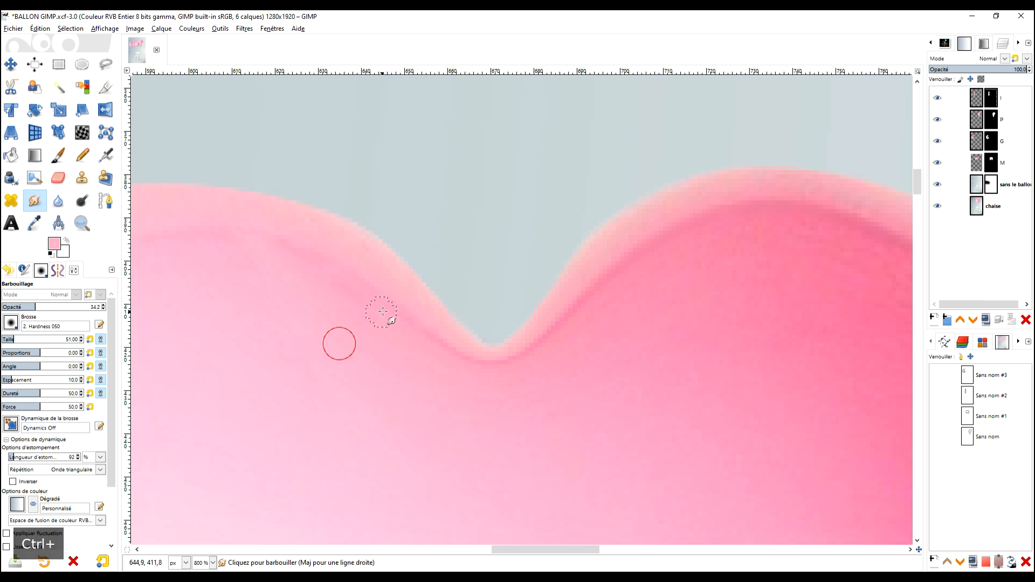
mouse_move(448, 345)
mouse_down()
mouse_move(310, 252)
mouse_move(267, 238)
mouse_up()
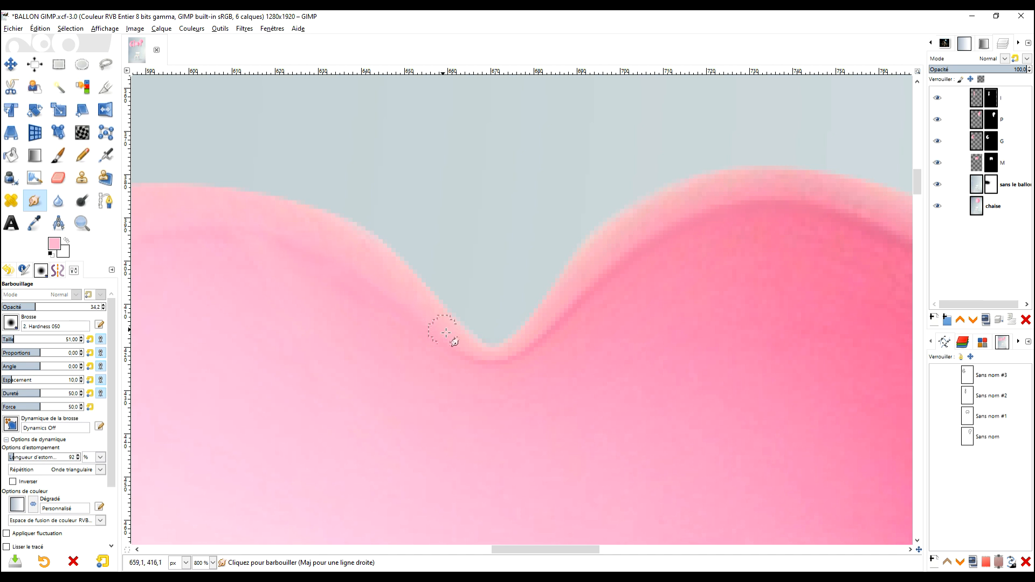
Smudge the crease from the M's central notch up to the crest of its right hump.
mouse_move(456, 349)
mouse_down()
mouse_move(522, 353)
mouse_move(488, 357)
mouse_move(518, 350)
mouse_move(579, 300)
mouse_up()
drag(530, 341, 659, 248)
mouse_move(585, 289)
mouse_down()
mouse_move(696, 218)
mouse_move(747, 209)
mouse_up()
mouse_move(675, 223)
mouse_down()
mouse_move(733, 208)
mouse_move(794, 218)
mouse_up()
Smudge the dark crease along the crest and outer shoulder of the M's right hump into the pale rim.
drag(815, 280, 530, 337)
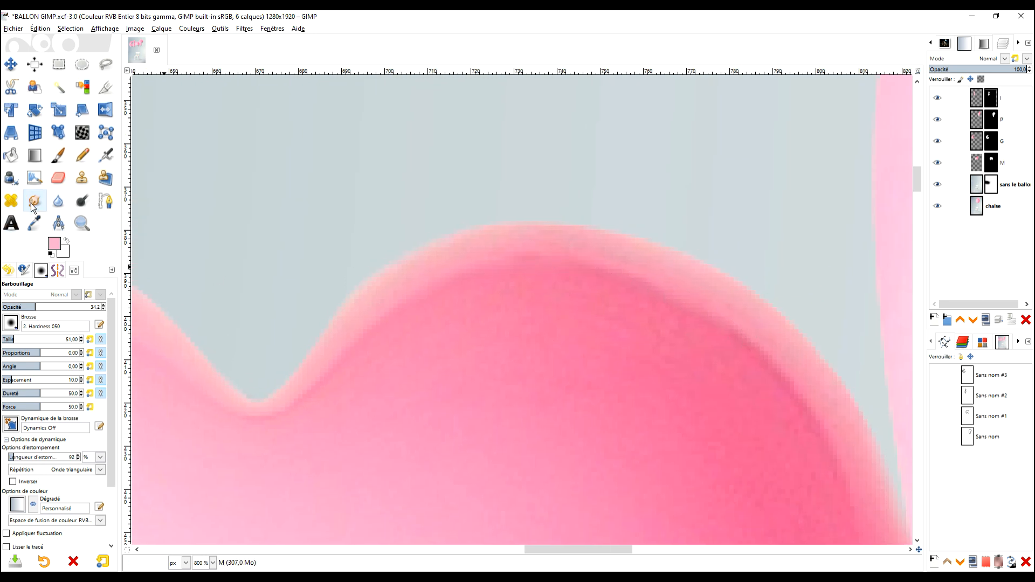
mouse_move(646, 294)
mouse_down()
mouse_move(698, 313)
mouse_move(771, 372)
mouse_up()
mouse_move(774, 451)
mouse_down()
mouse_move(631, 365)
mouse_move(645, 298)
mouse_move(717, 396)
mouse_move(692, 375)
mouse_move(656, 312)
mouse_up()
ctrl+click(645, 345)
ctrl+click(734, 395)
ctrl+click(706, 350)
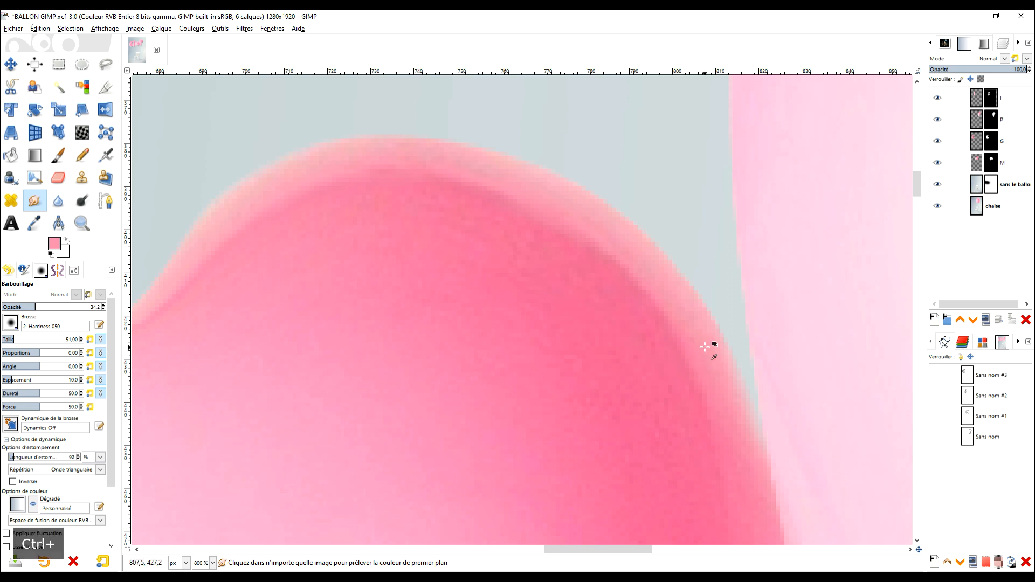
ctrl+click(712, 370)
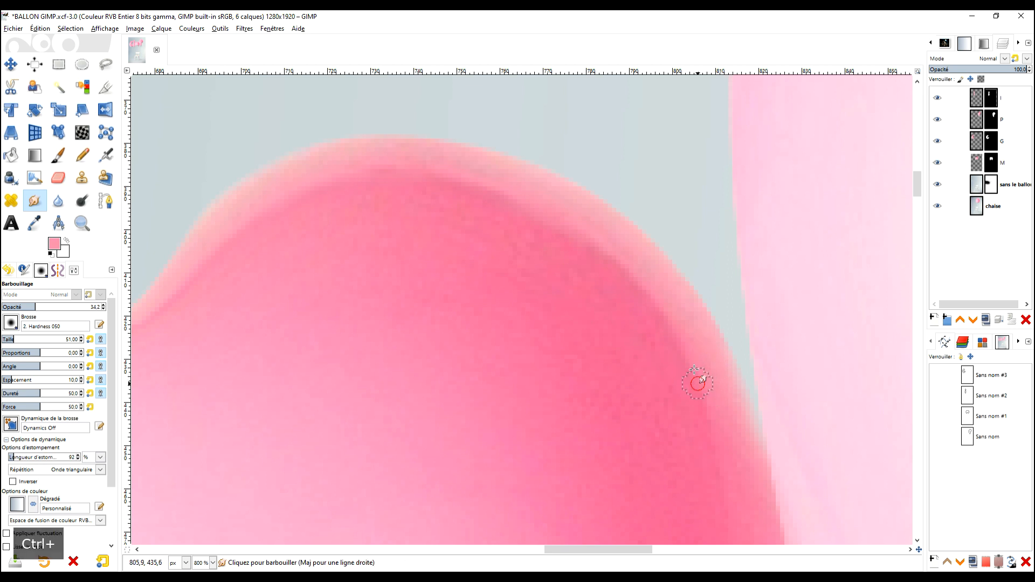
mouse_move(680, 358)
mouse_down()
mouse_move(639, 283)
mouse_move(658, 325)
mouse_move(615, 264)
mouse_move(645, 292)
mouse_move(591, 242)
mouse_move(629, 280)
mouse_up()
ctrl+click(521, 191)
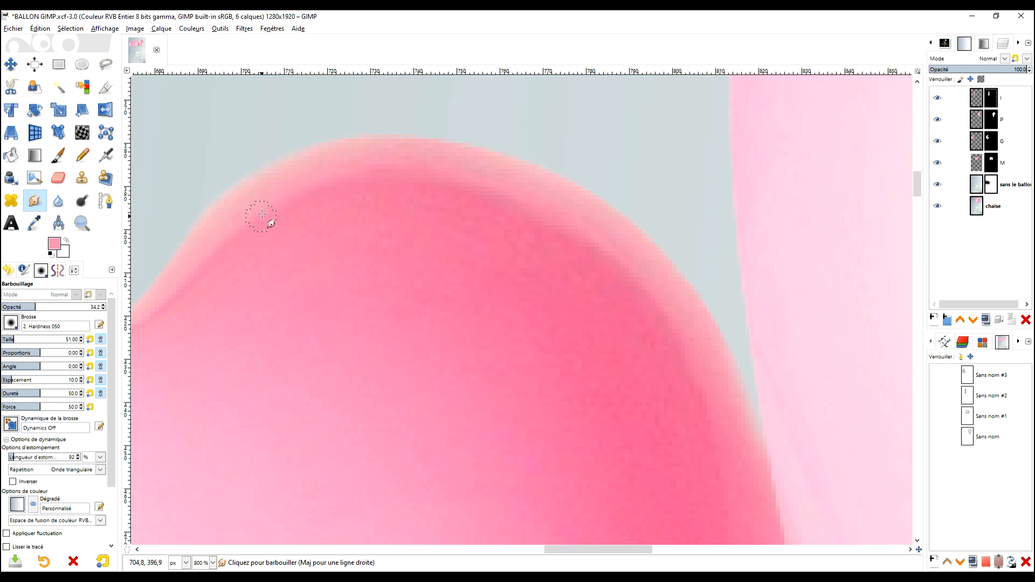
ctrl+click(281, 236)
ctrl+click(545, 262)
Duplicate the chaise layer.
scroll(715, 464, down, 5)
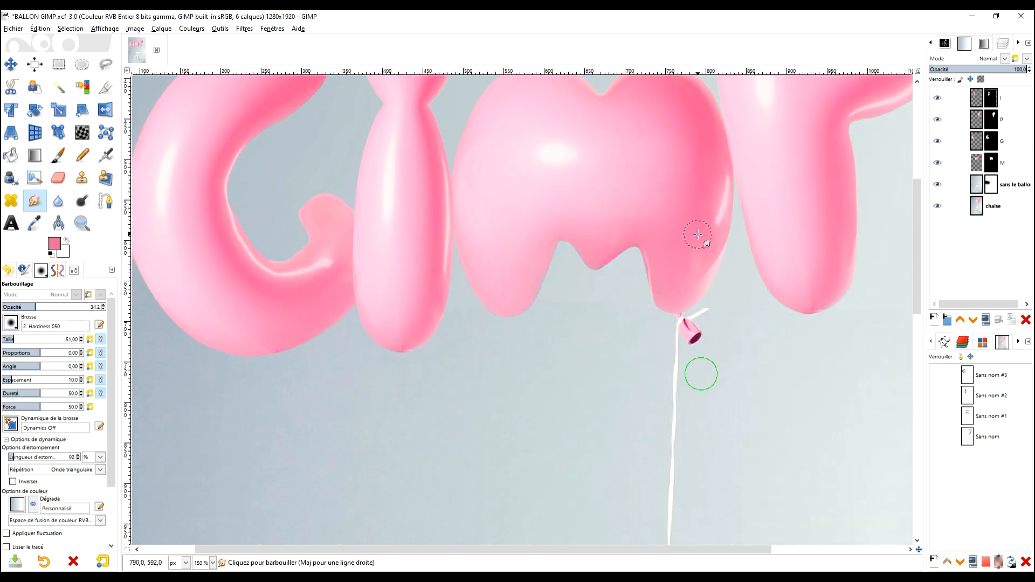
scroll(701, 334, down, 3)
scroll(691, 297, up, 2)
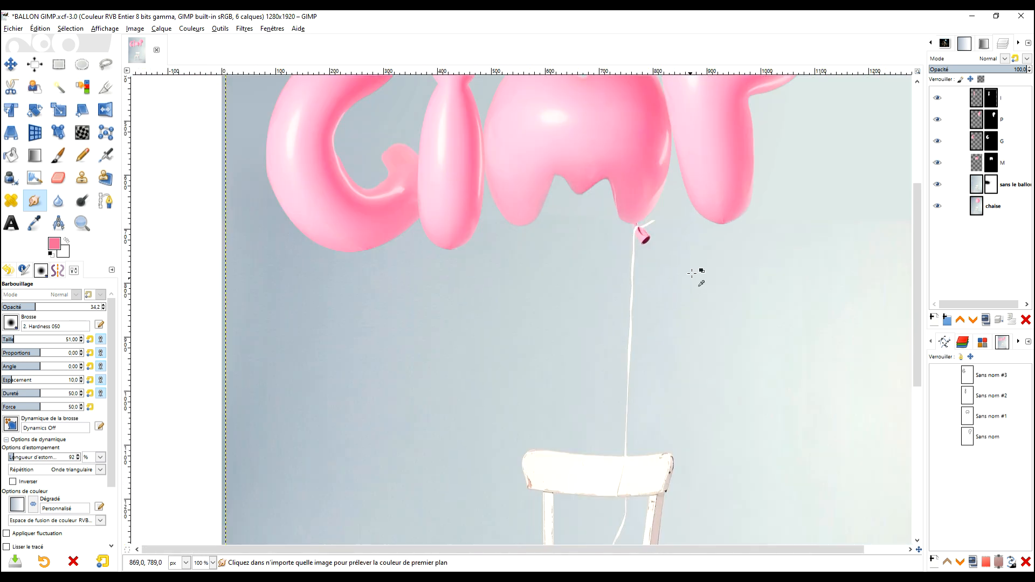
click(978, 209)
click(986, 320)
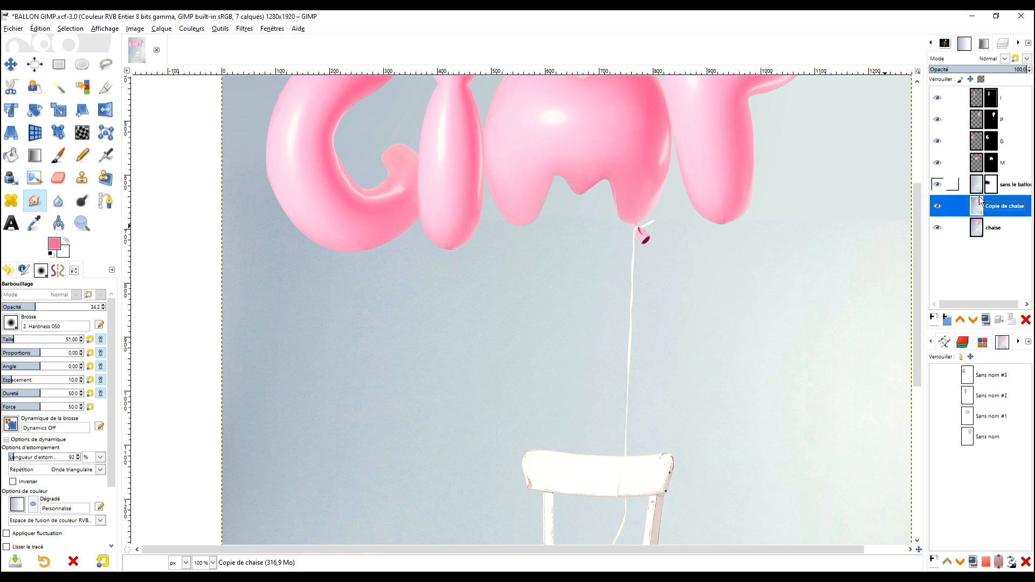
Start a new path at the base of the M above the knot and trace down the string's left edge.
click(106, 203)
ctrl+scroll(636, 231, up, 7)
click(454, 251)
click(459, 306)
ctrl+scroll(461, 231, down, 2)
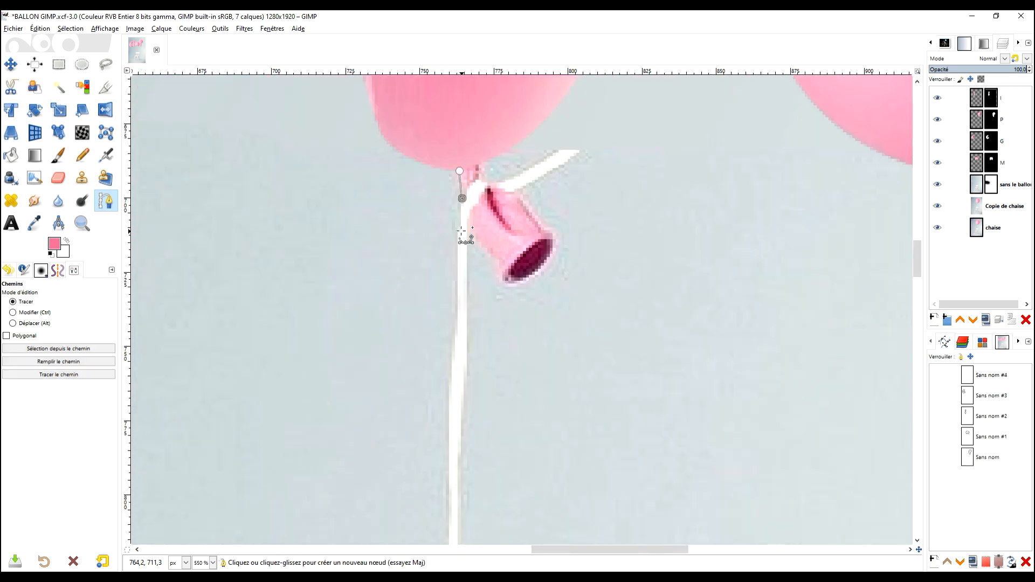
scroll(461, 231, down, 10)
scroll(462, 232, left, 2)
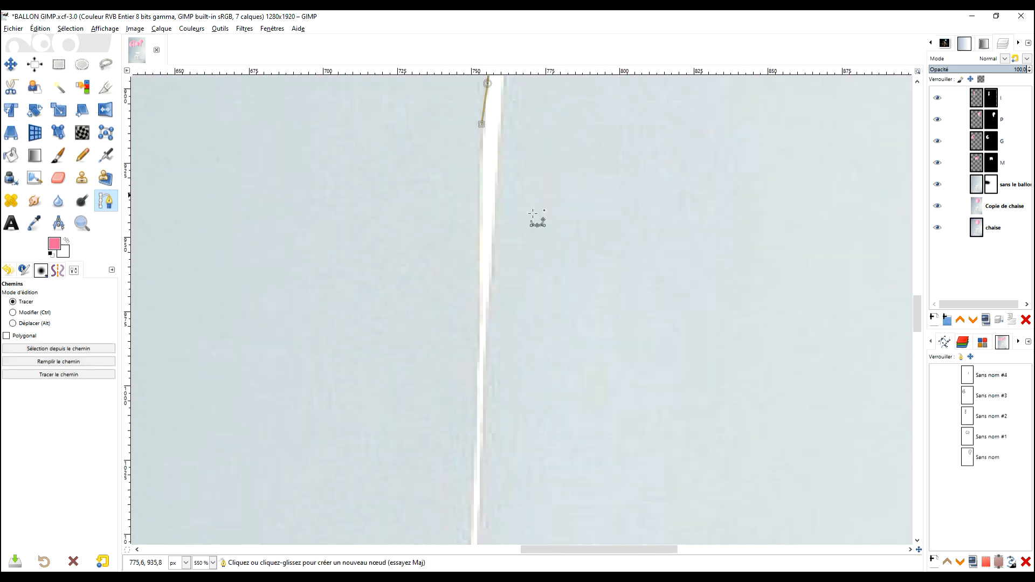
Continue the path down the string's left edge to the chair back and across the string to its right edge.
click(481, 277)
scroll(523, 215, down, 5)
click(533, 229)
scroll(525, 211, down, 4)
click(520, 198)
click(516, 293)
click(517, 248)
click(529, 248)
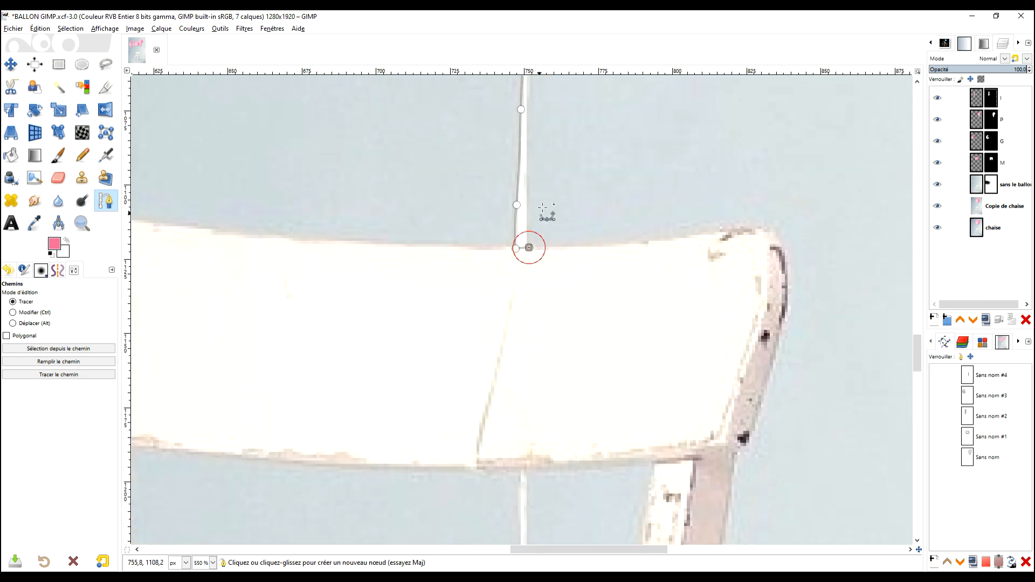
Trace the path back up the string's right edge toward the balloon knot.
scroll(543, 207, up, 15)
scroll(606, 294, left, 2)
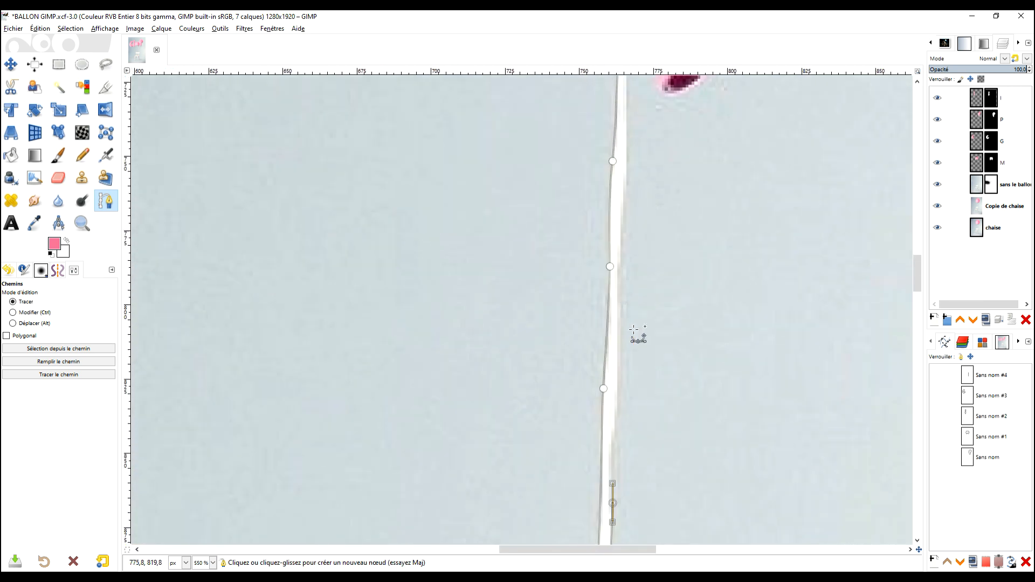
scroll(634, 324, up, 5)
drag(657, 314, 657, 288)
scroll(696, 313, up, 3)
Outline the pink balloon knot with path points down its left side, around its dark opening and up its right side.
click(673, 321)
click(688, 350)
click(698, 369)
click(702, 384)
click(726, 382)
click(667, 456)
click(673, 433)
click(665, 419)
click(650, 403)
click(632, 383)
Trace the short white string end beside the knot, close the path at its starting point and convert it to a selection.
click(661, 371)
click(690, 350)
click(696, 344)
click(604, 372)
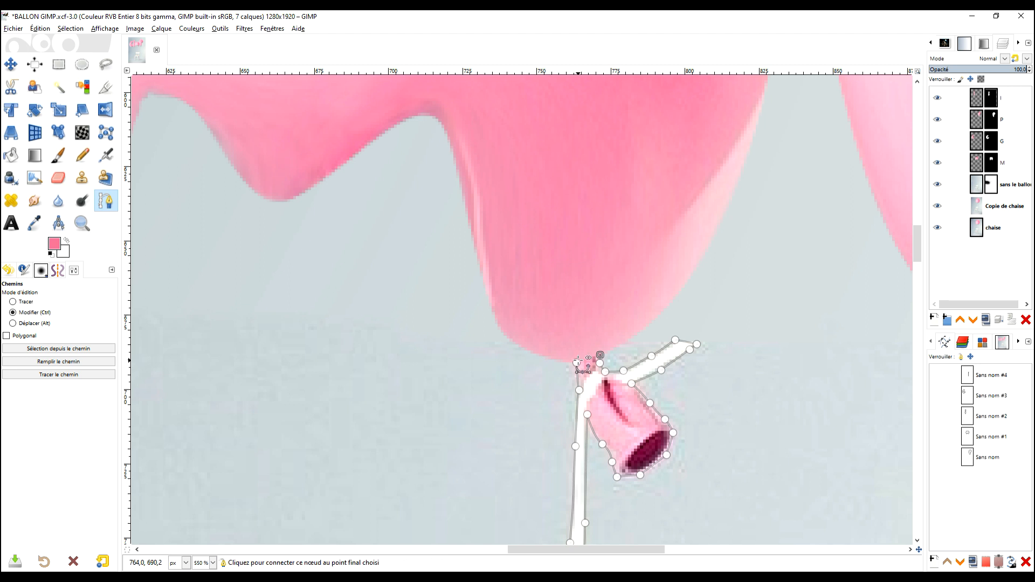
ctrl+click(577, 363)
scroll(666, 329, down, 5)
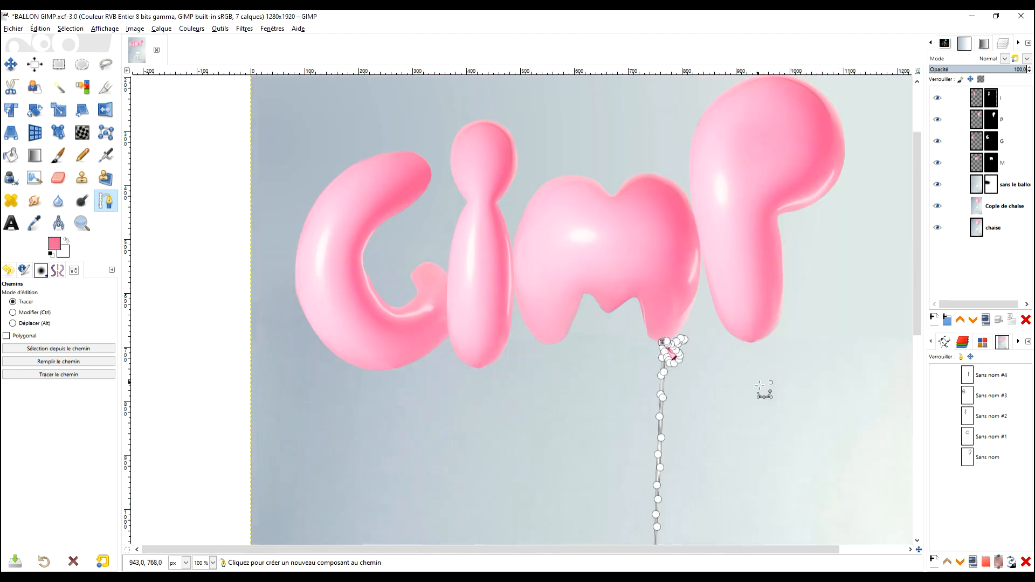
key(Return)
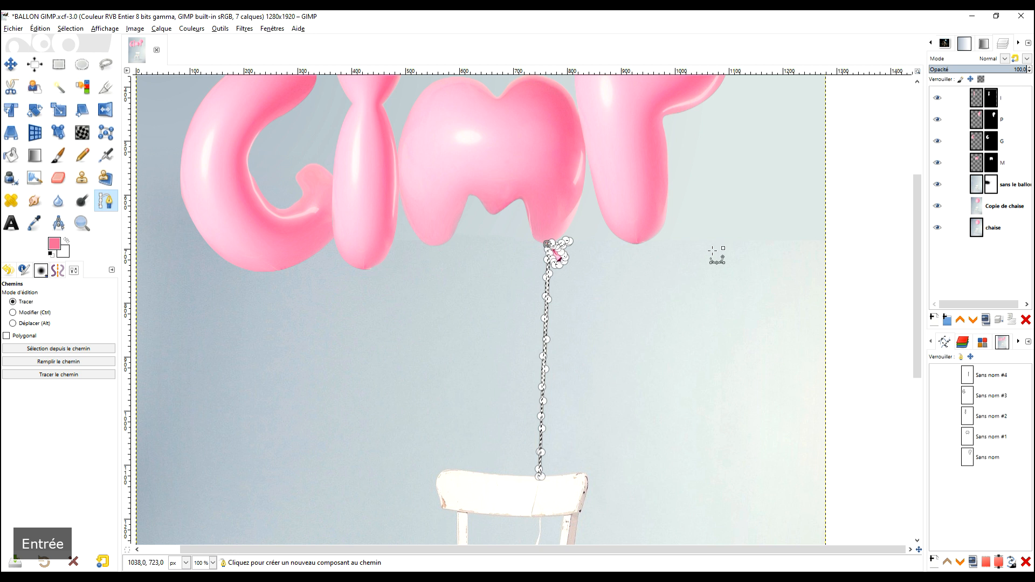
Add a layer mask initialized from the selection to the Copie de chaise layer and apply the mask.
click(978, 203)
right_click(978, 205)
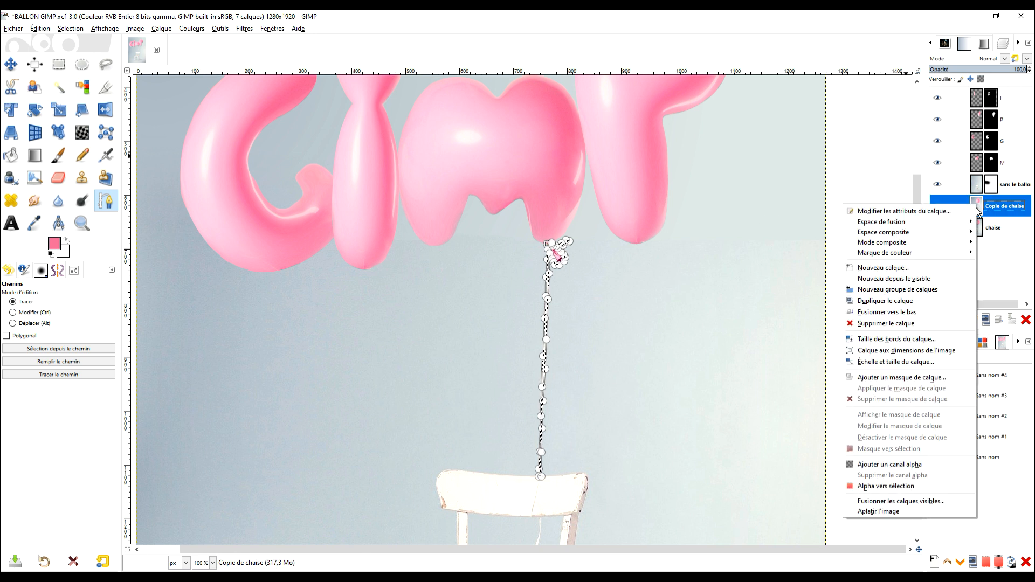
click(915, 378)
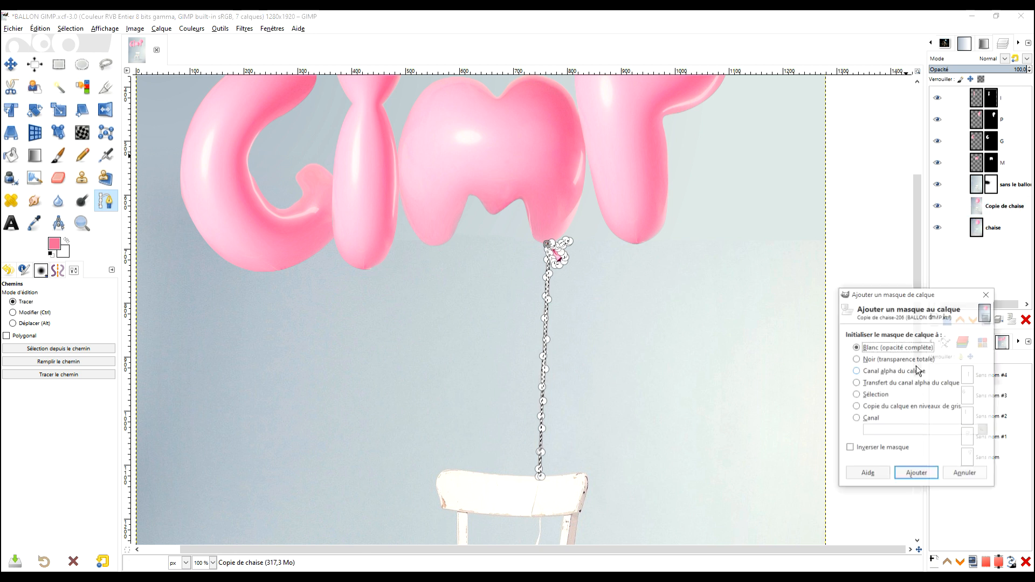
click(875, 395)
click(916, 474)
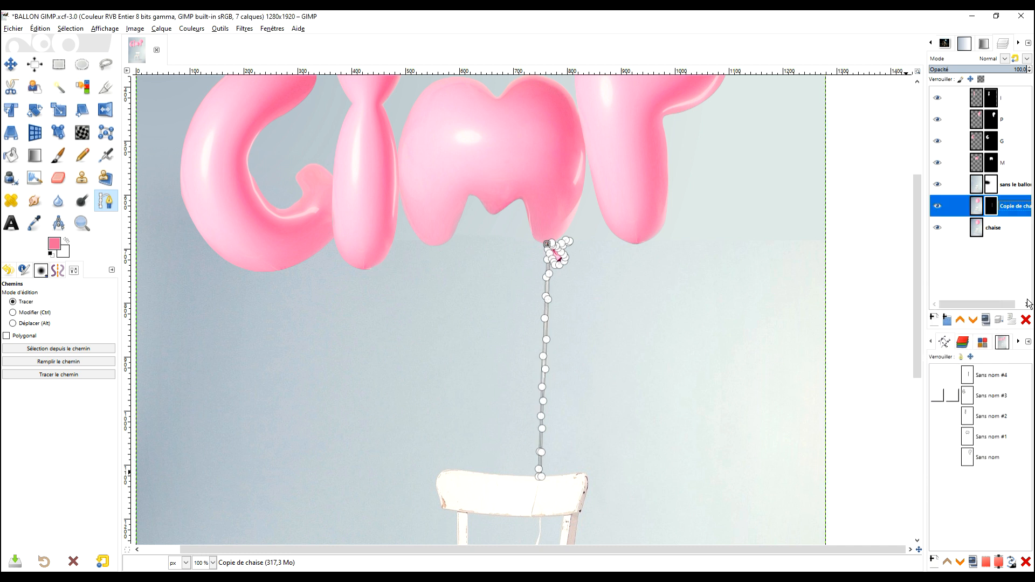
right_click(991, 210)
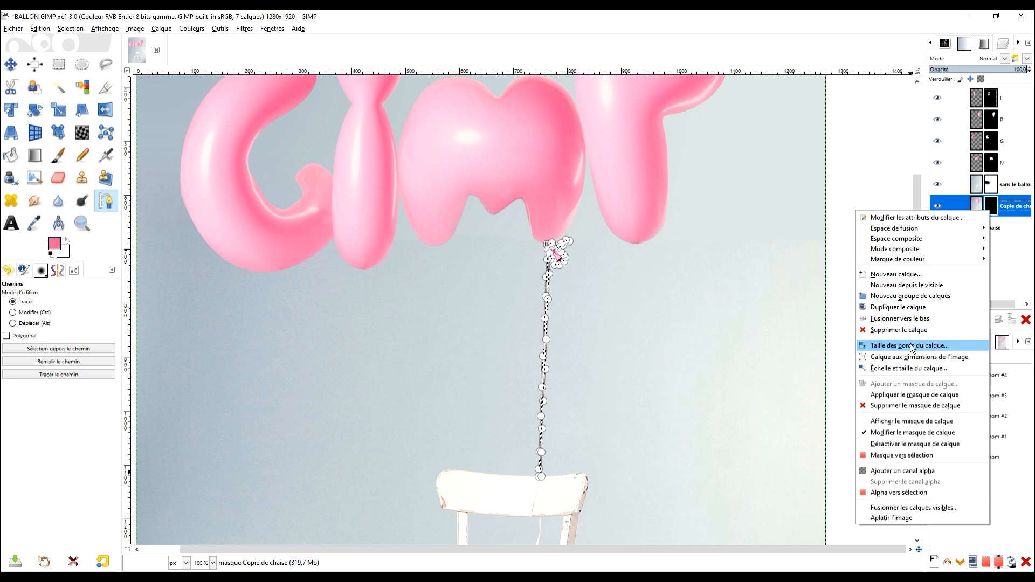
click(923, 396)
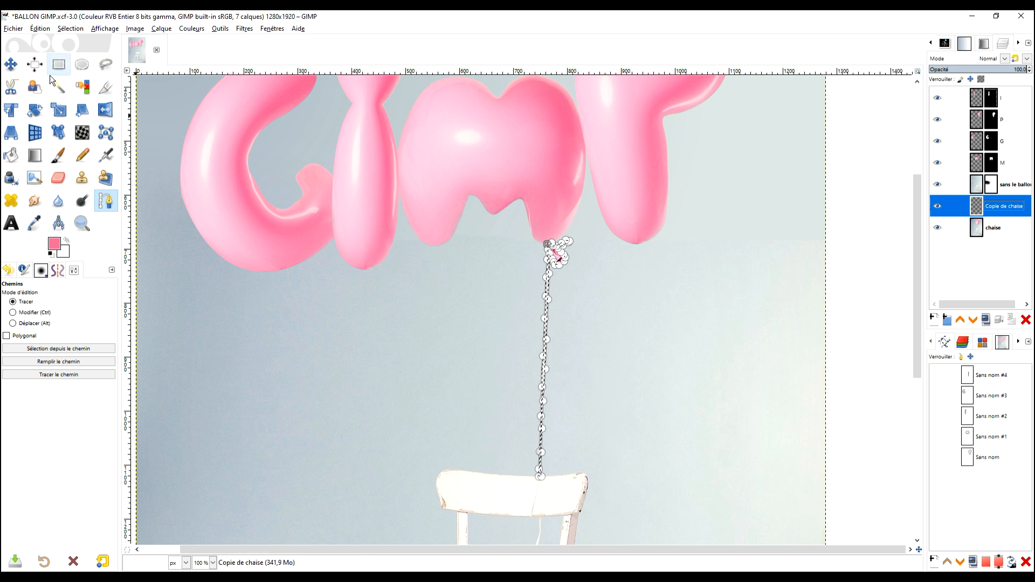
Clear the selection around the string and knot.
click(10, 64)
key(ctrl+shift+a)
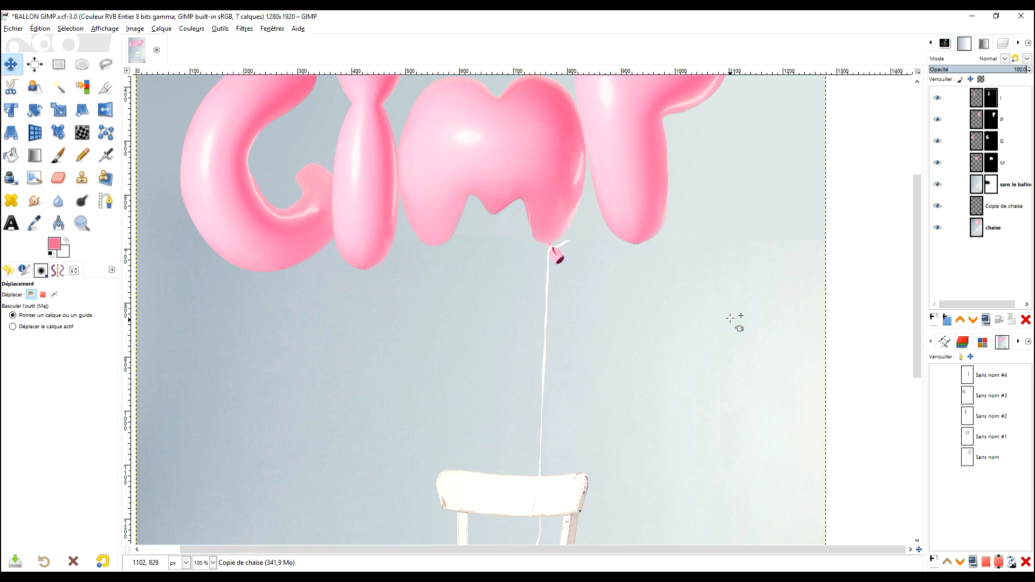
click(58, 64)
click(655, 326)
click(955, 206)
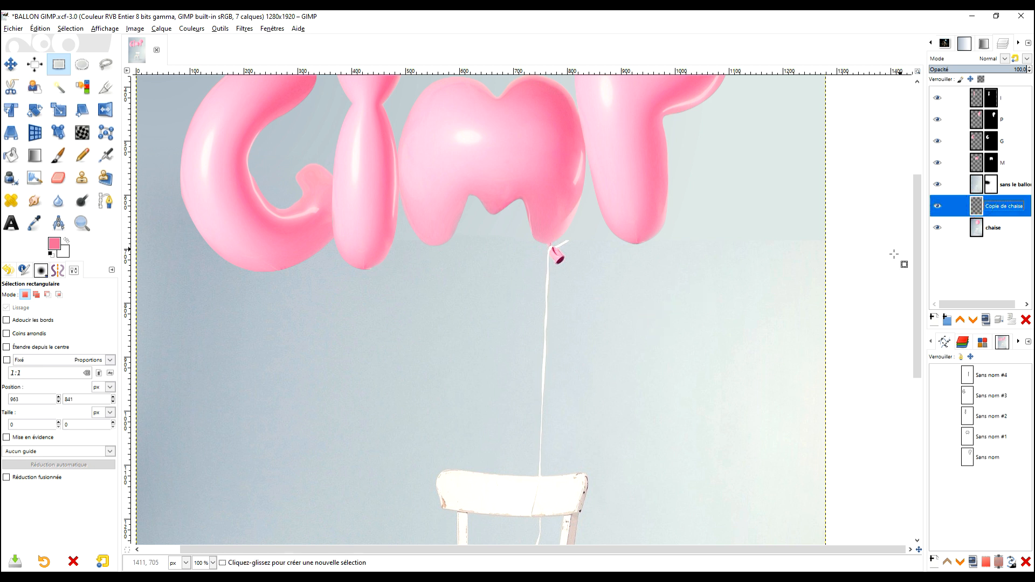
Crop the Copie de chaise layer to its content so its bounds fit the string and knot.
click(12, 66)
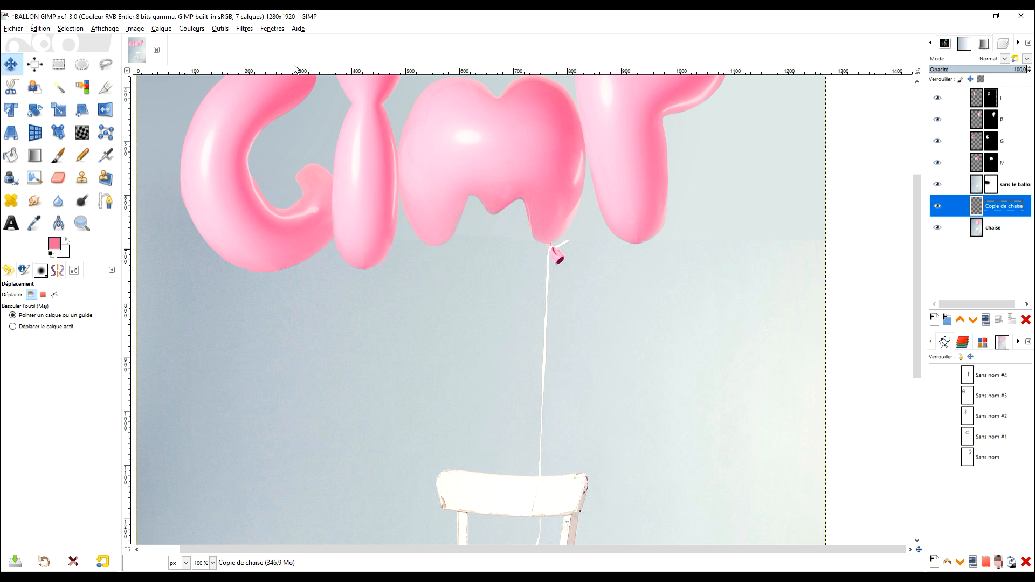
click(161, 29)
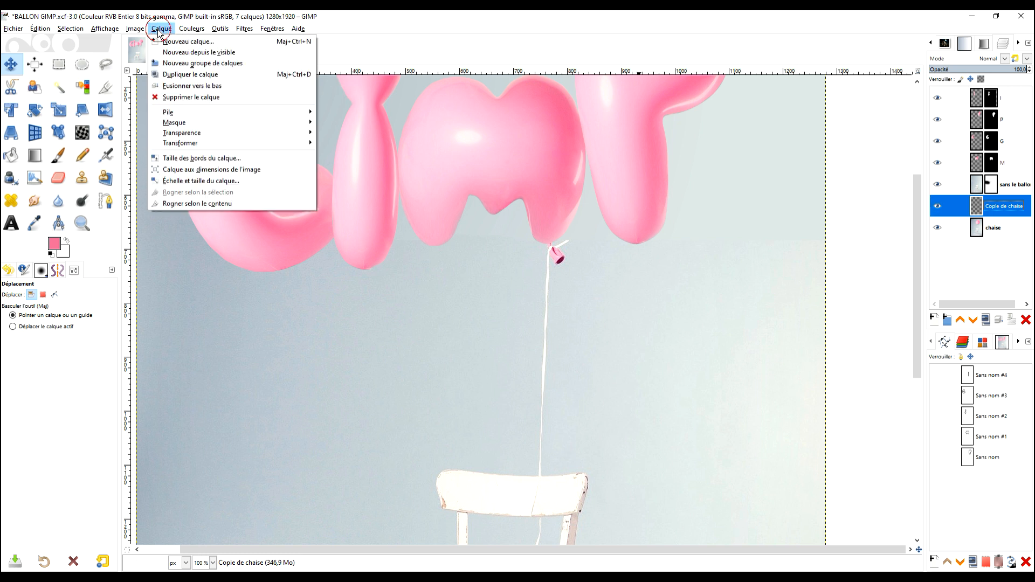
click(202, 203)
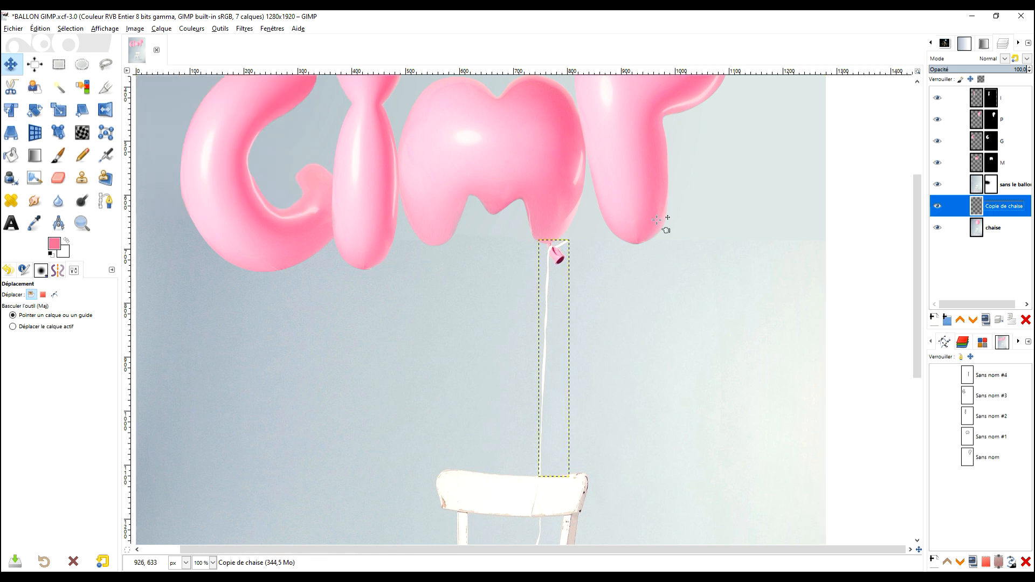
scroll(664, 245, down, 2)
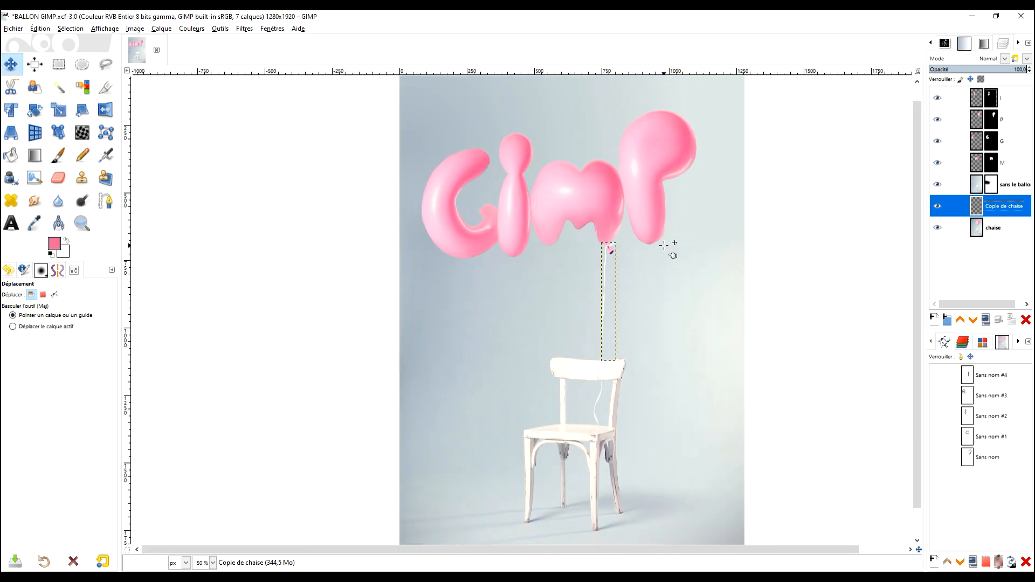
Raise the Copie de chaise layer to the top of the layer stack.
scroll(663, 270, up, 2)
drag(640, 293, 634, 260)
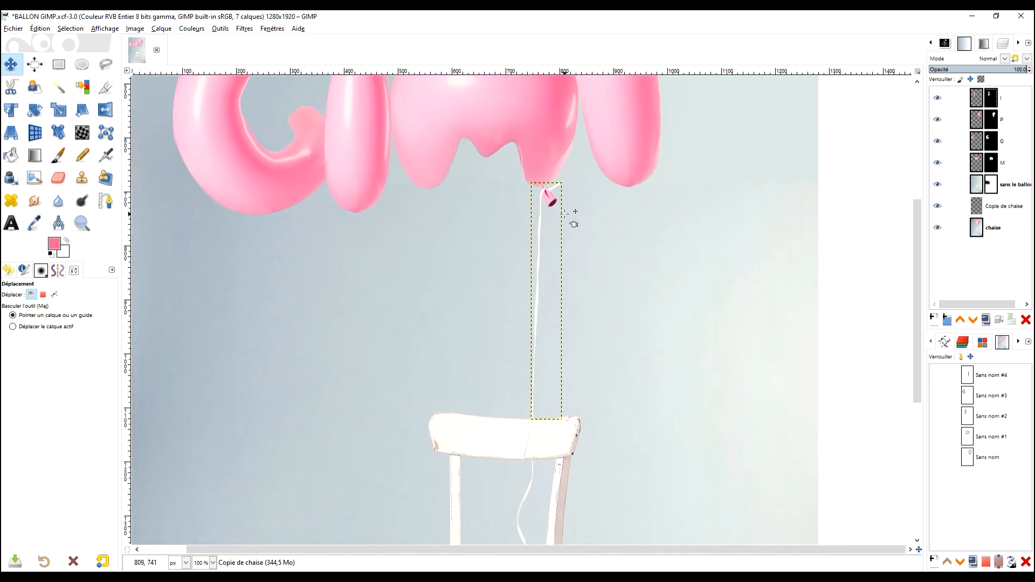
key(ctrl+z)
scroll(581, 235, down, 3)
click(976, 207)
drag(977, 209, 987, 96)
Move the cut-out string and knot from the M balloon across to the I balloon.
scroll(574, 242, up, 4)
drag(578, 194, 346, 193)
scroll(490, 300, down, 3)
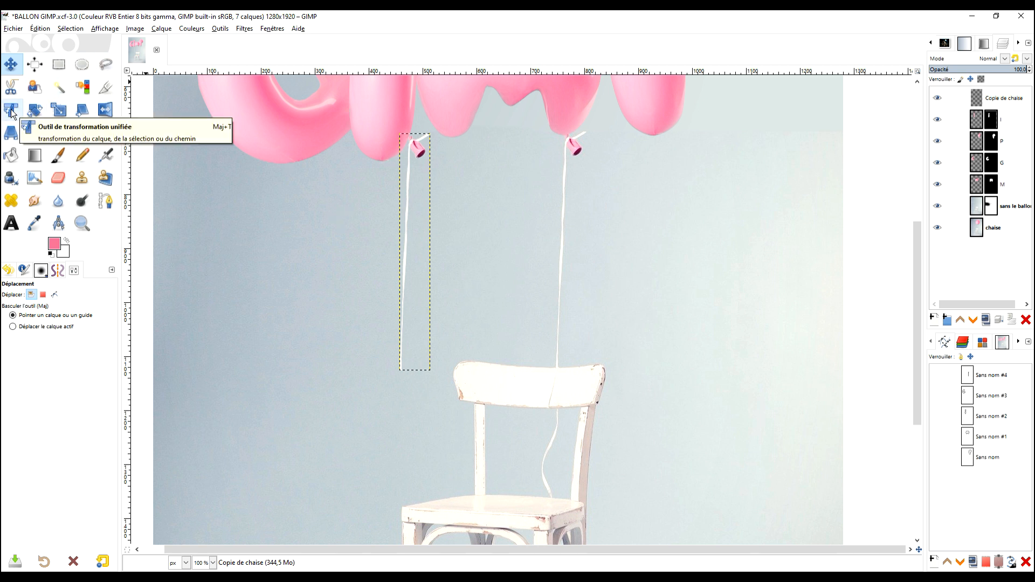
Rotate the cut-out string by about -30.53 degrees so it slants down toward the chair back.
click(34, 112)
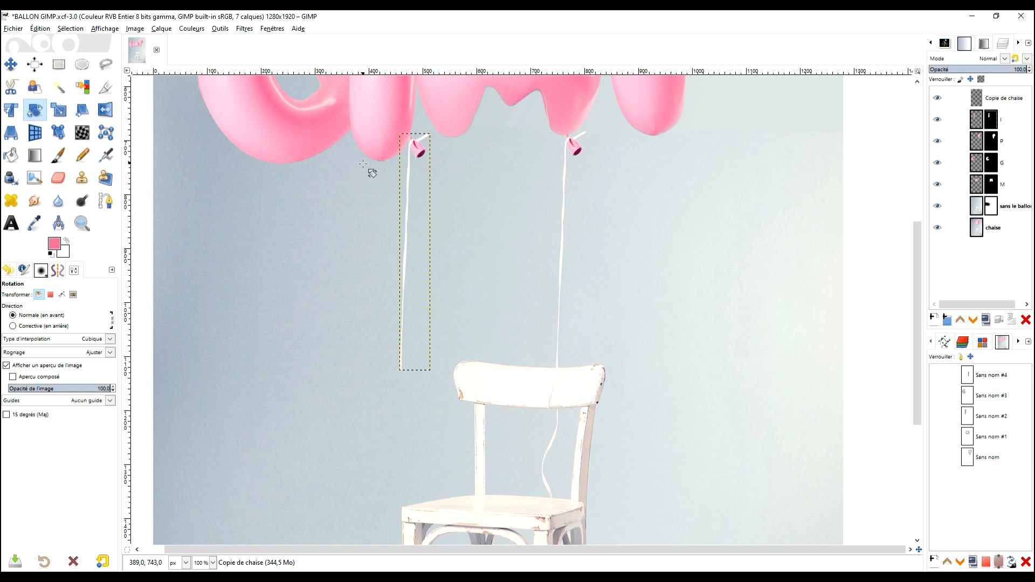
drag(404, 353, 458, 350)
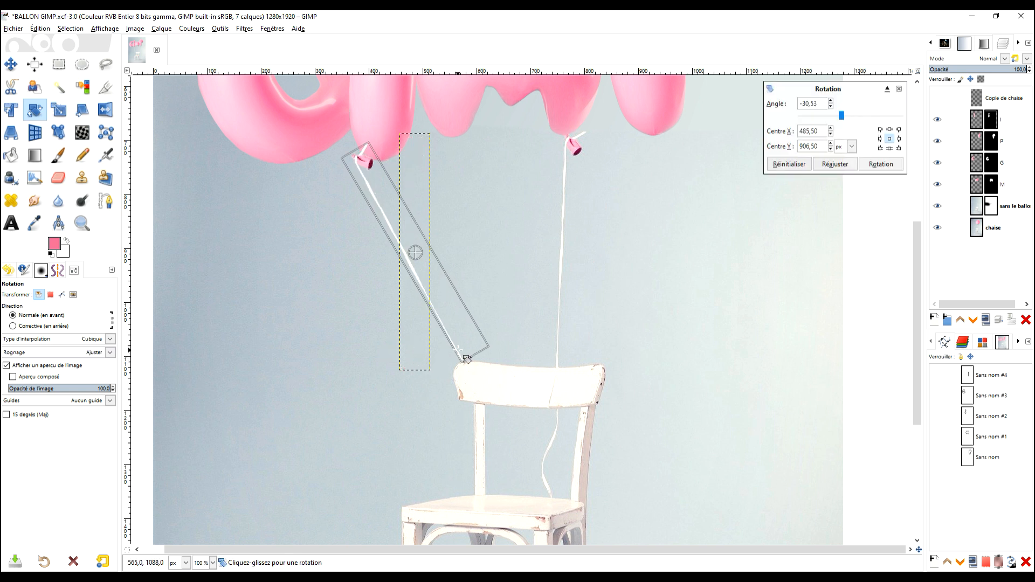
click(11, 64)
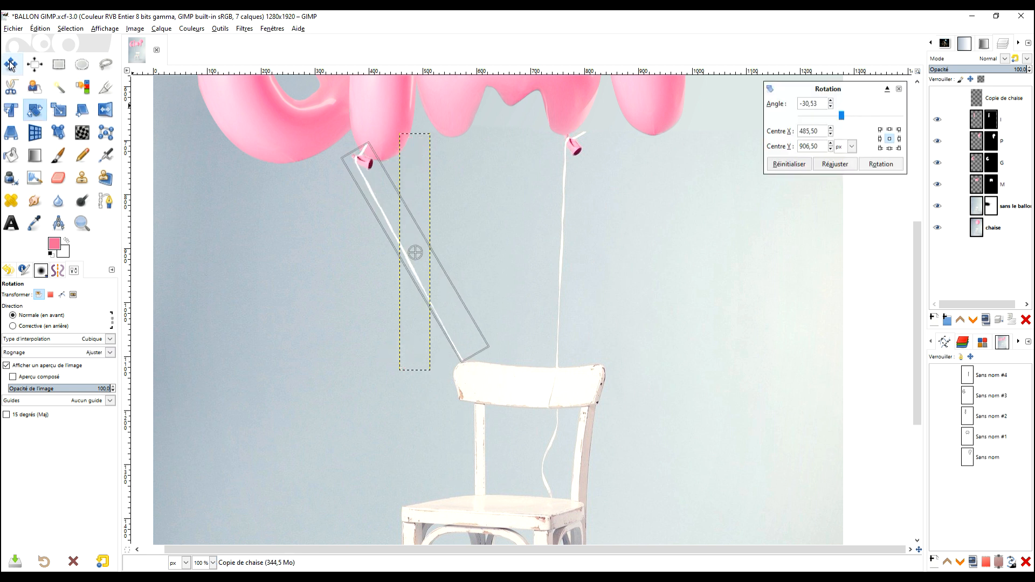
Position the rotated string with its knot under the I balloon and its lower end at the chair back.
drag(360, 180, 394, 167)
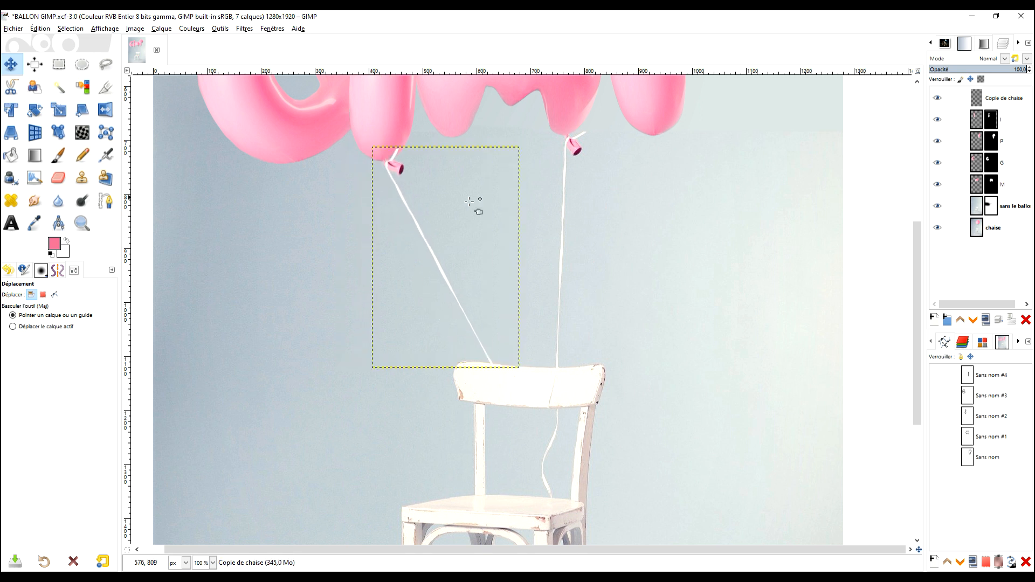
scroll(492, 220, down, 3)
scroll(473, 218, up, 3)
drag(481, 183, 474, 218)
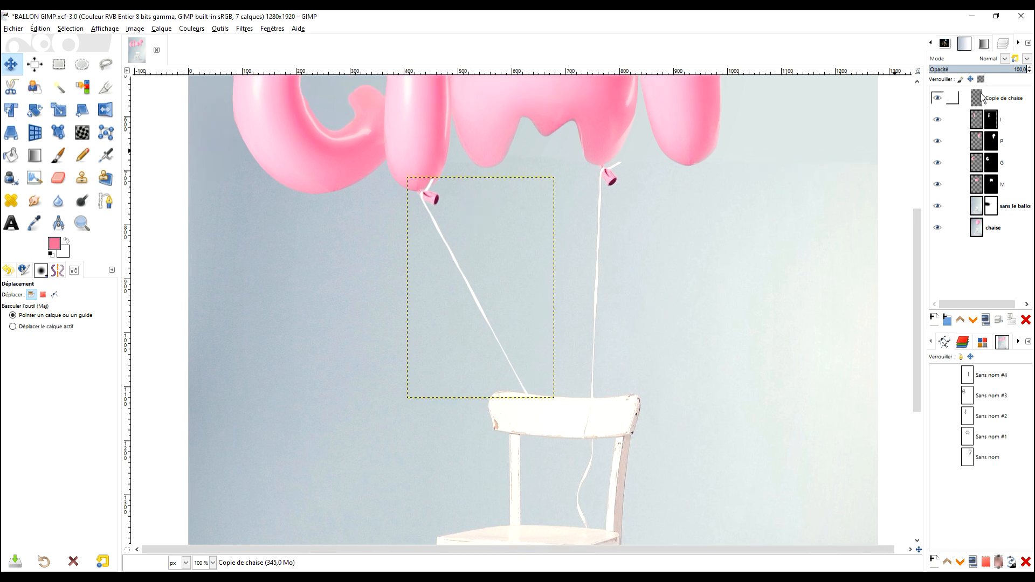
Duplicate the I balloon's string layer and move the copy under the G balloon with Unified Transform.
double_click(983, 98)
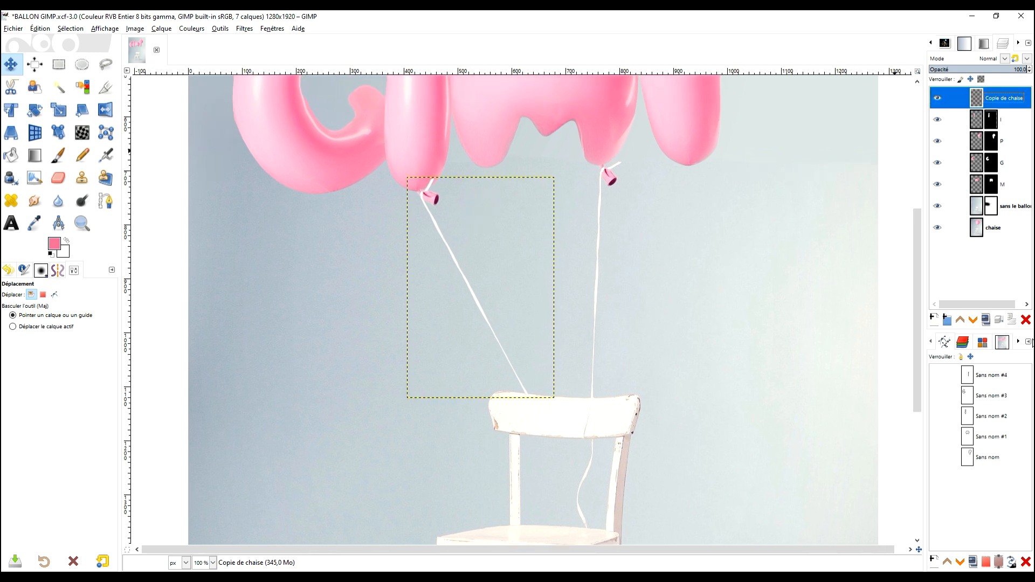
click(985, 319)
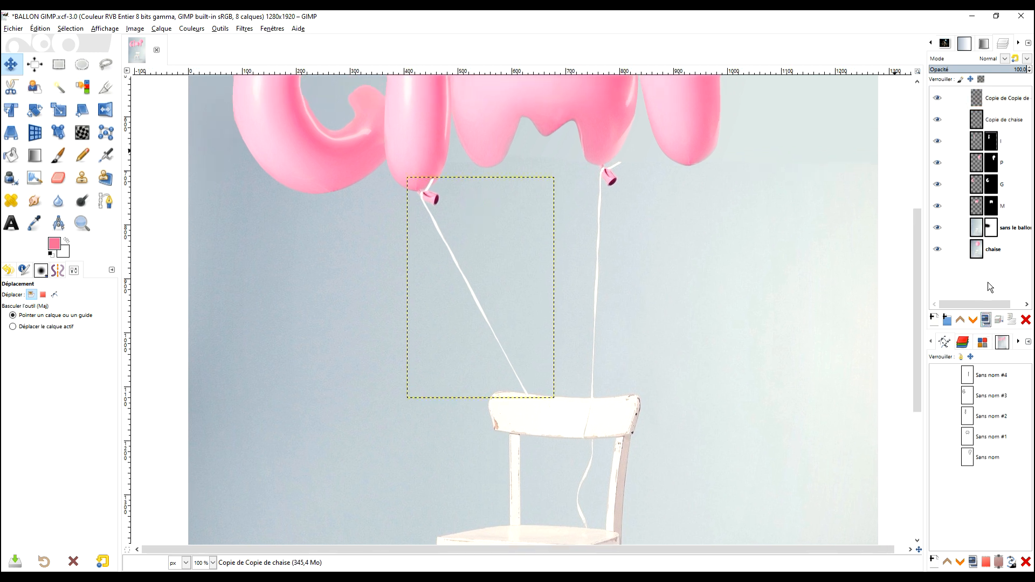
click(11, 110)
click(436, 197)
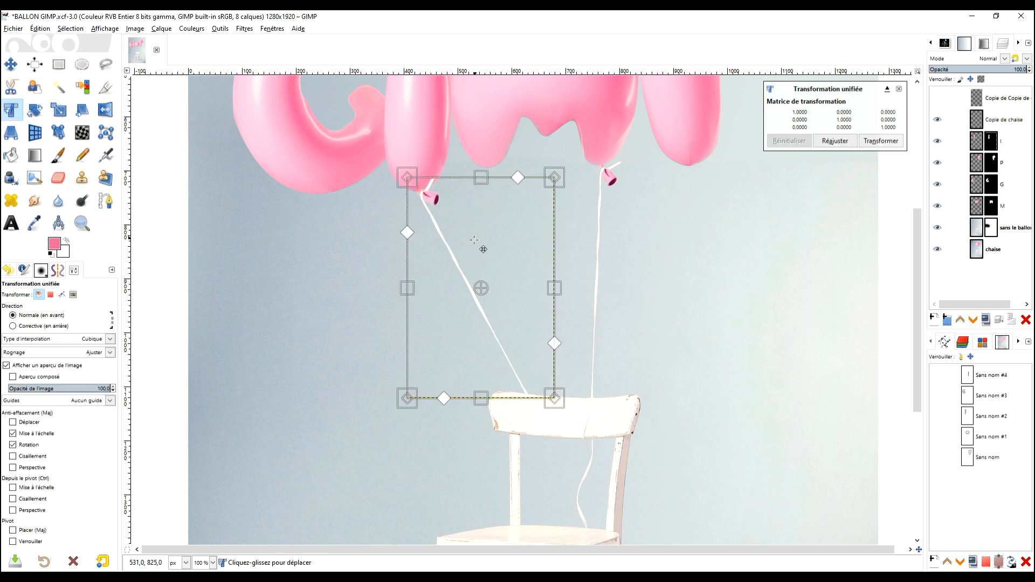
drag(435, 216, 351, 215)
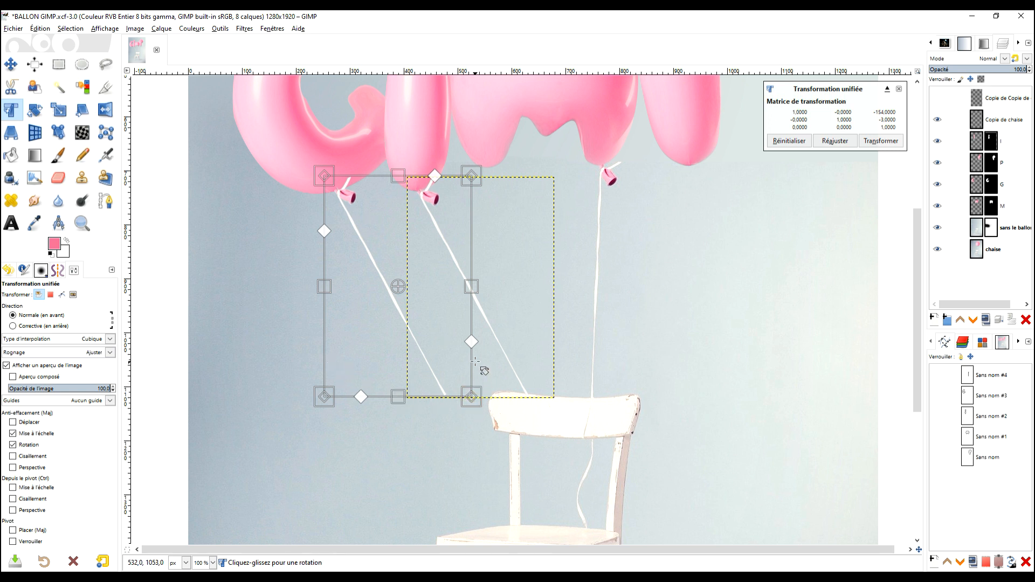
Rotate and distort the G string so its knot sits under the balloon and its lower end meets the I string, and apply the transformation.
mouse_move(472, 287)
mouse_down()
mouse_move(480, 289)
mouse_move(470, 288)
mouse_up()
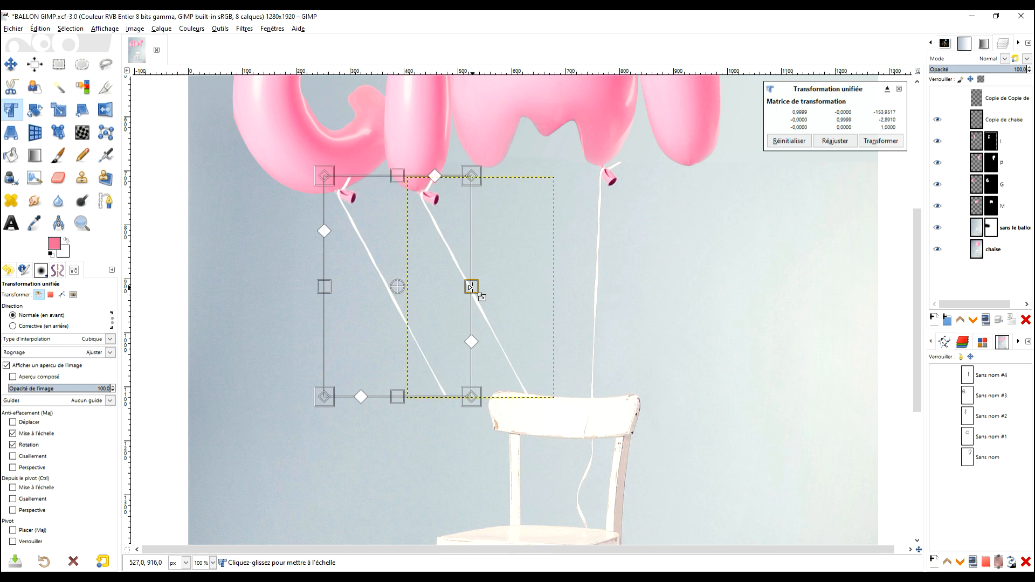
key(ctrl+z)
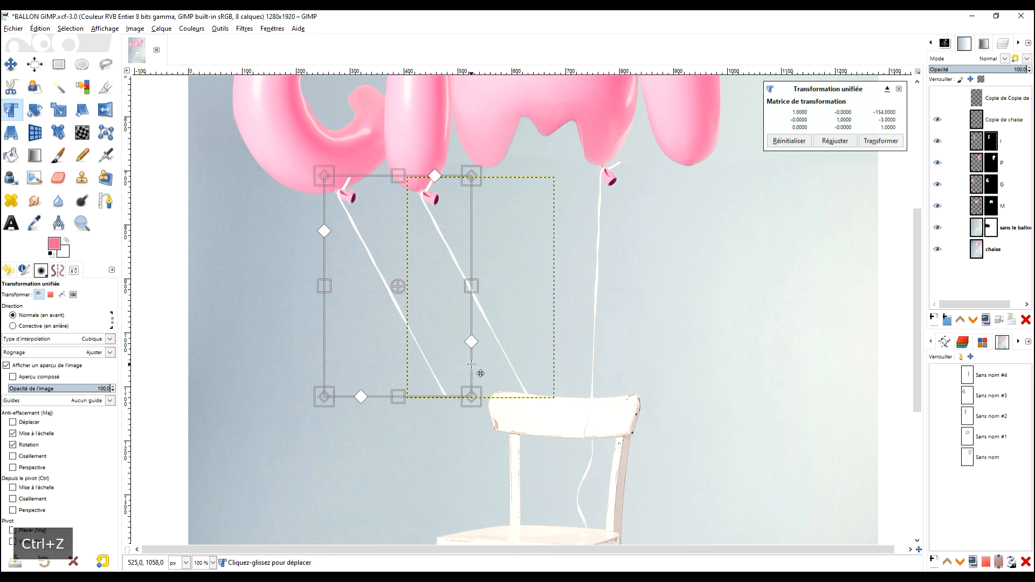
drag(472, 365, 488, 356)
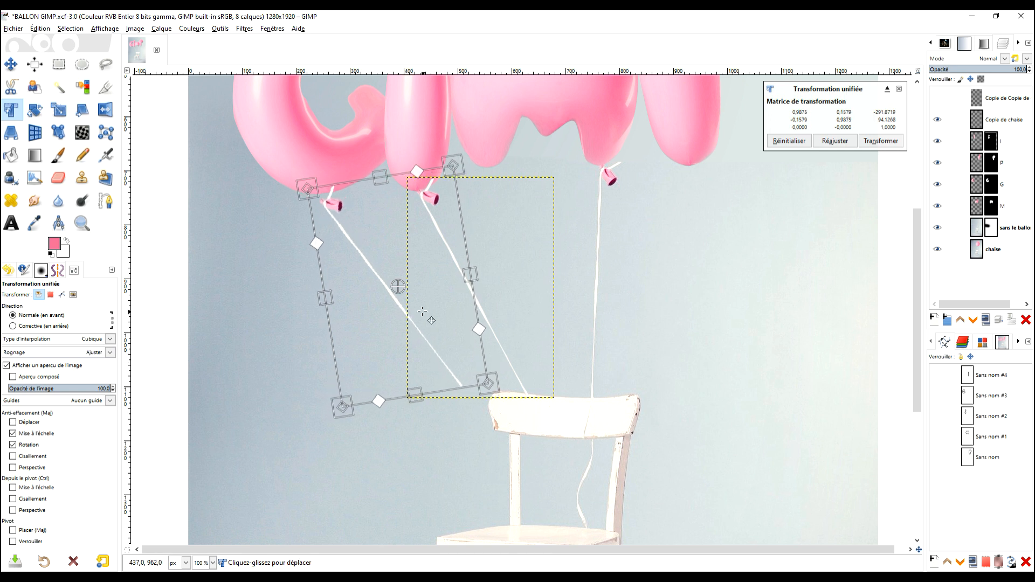
drag(344, 273, 357, 264)
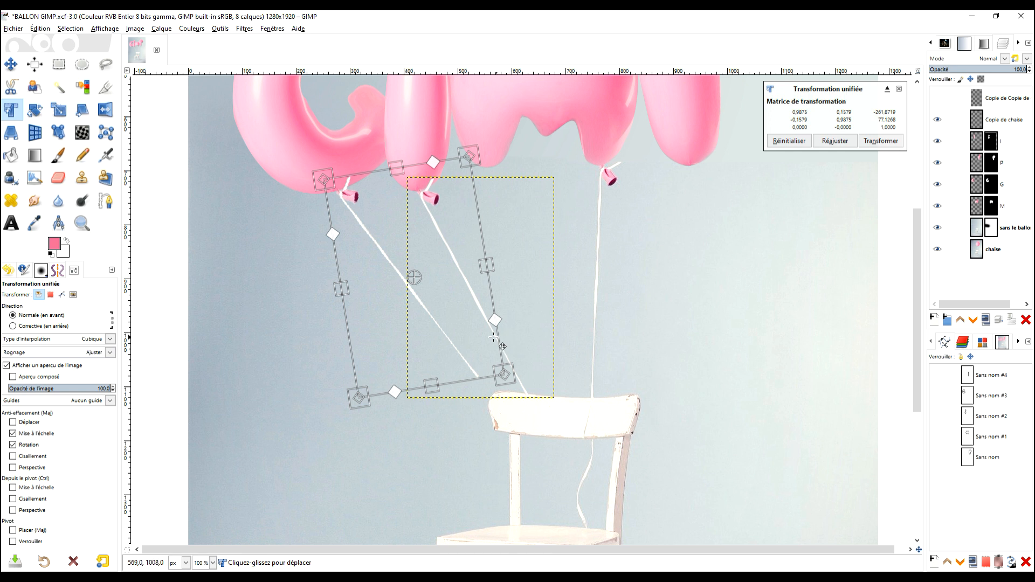
drag(494, 338, 338, 194)
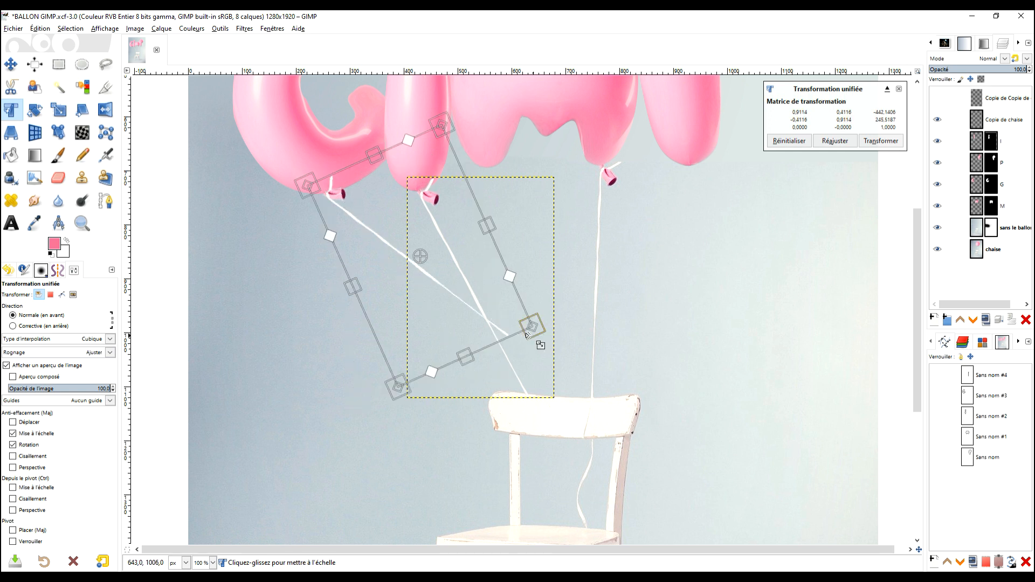
drag(530, 335, 564, 400)
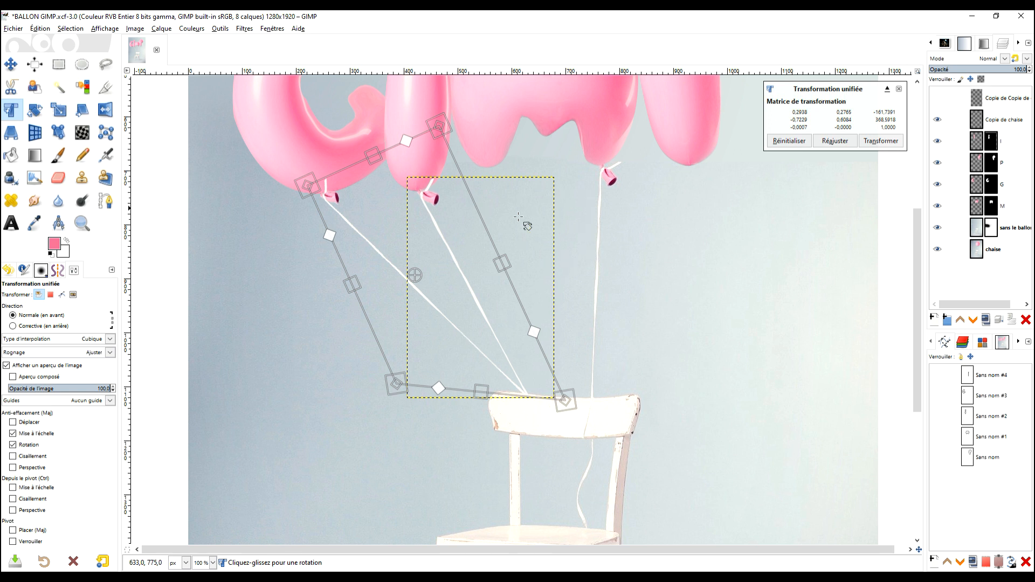
click(879, 141)
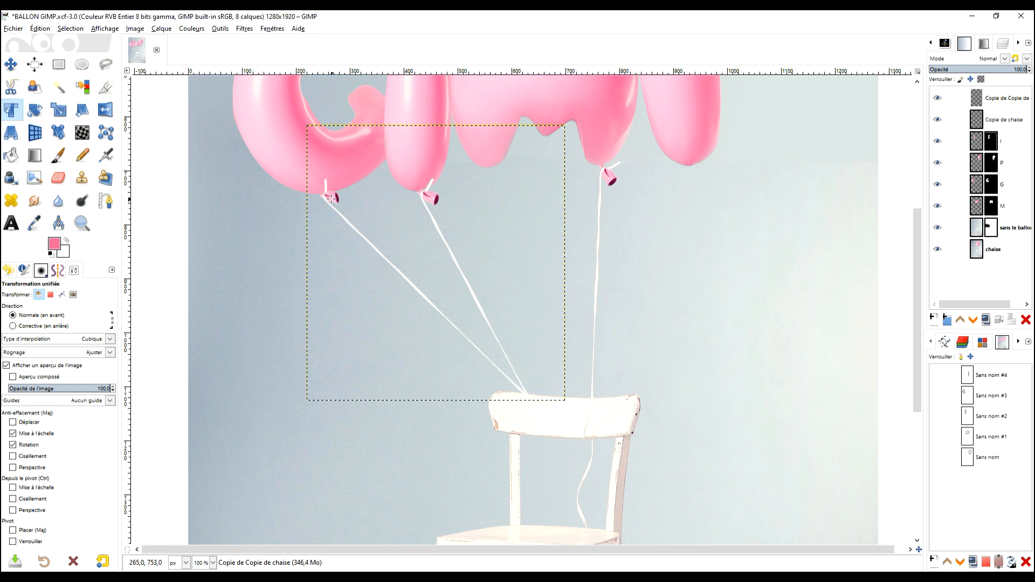
Duplicate the I balloon's string layer again and move the copy across to the P balloon's side.
click(1004, 120)
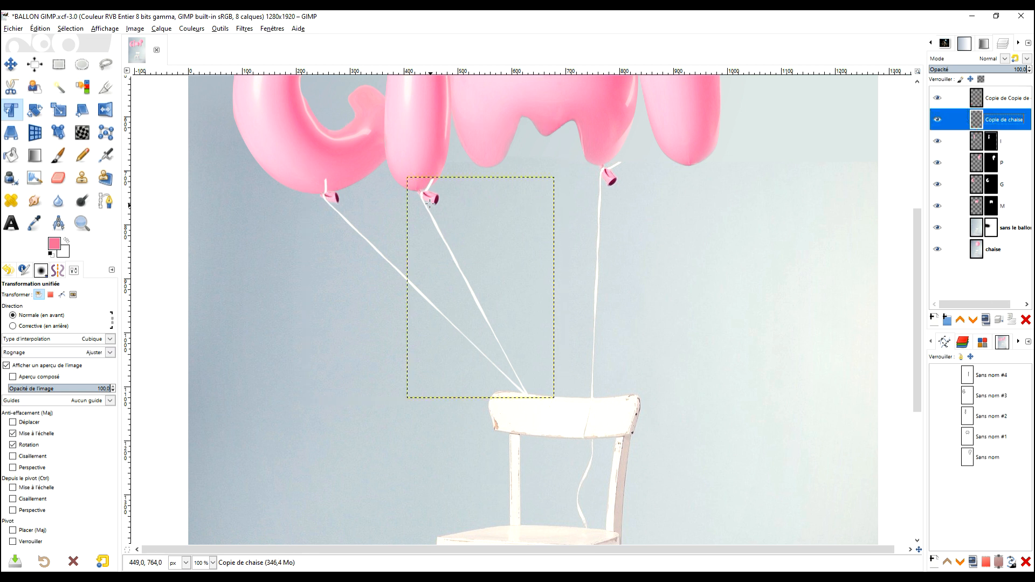
click(986, 320)
click(12, 64)
drag(434, 194, 694, 165)
Flip the new string copy horizontally and position its knot under the P balloon.
click(106, 110)
click(879, 151)
click(12, 65)
drag(800, 166, 688, 176)
Distort the P balloon's string with Unified Transform so its lower end meets the M string at the chair back, and apply the transformation.
key(shift+t)
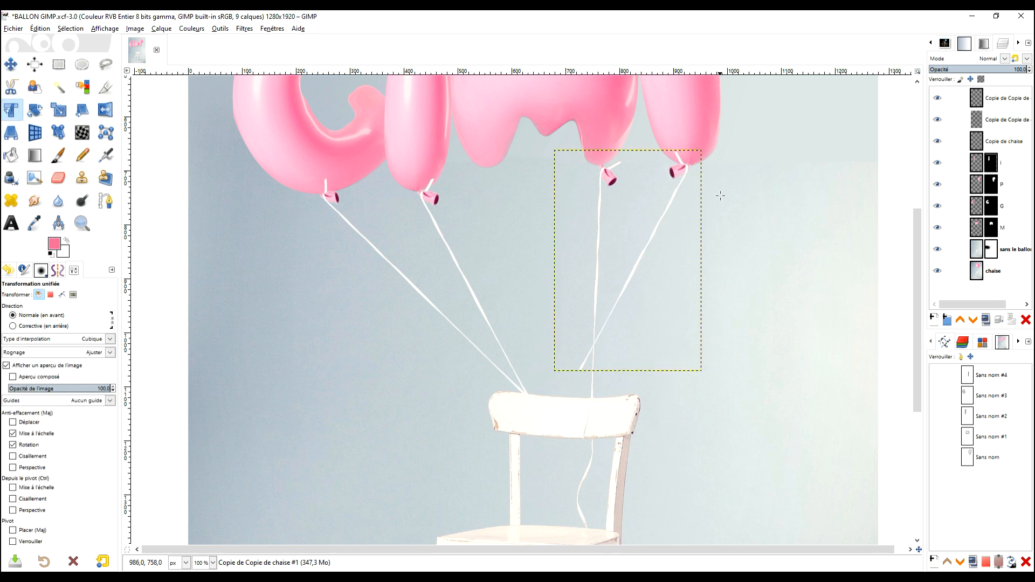
click(672, 217)
drag(555, 371, 567, 407)
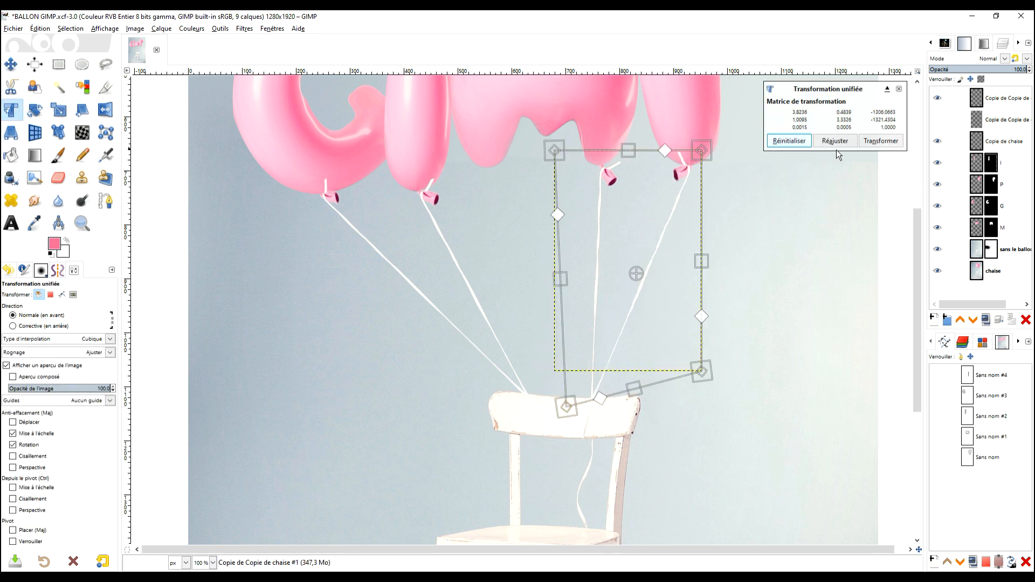
click(880, 142)
scroll(642, 303, down, 2)
scroll(642, 275, up, 3)
scroll(578, 254, down, 2)
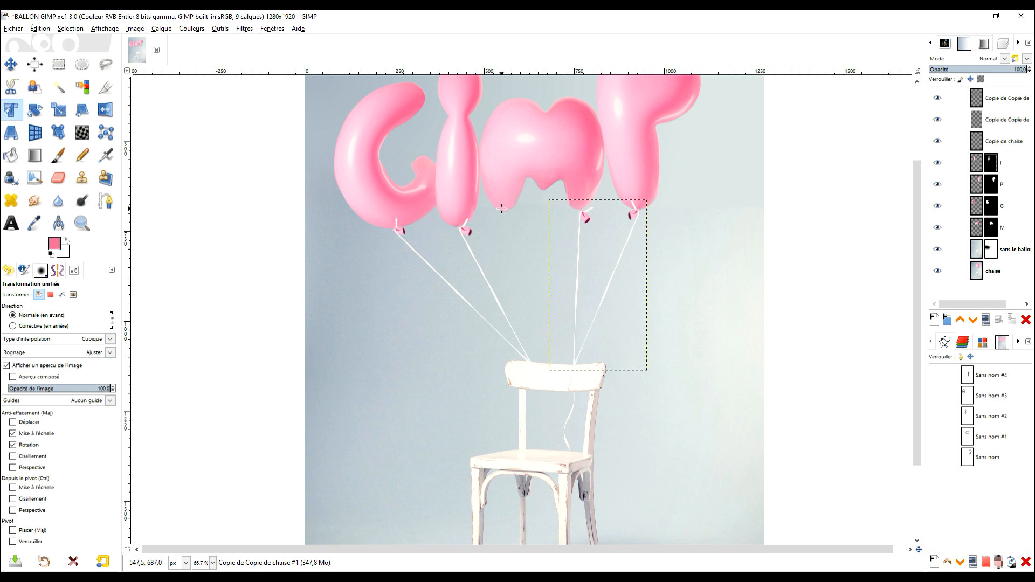
Set up the Clone tool on the "sans le ballon" layer at 100 opacity, sampling the upper end of the string line on the chair back.
click(59, 65)
click(993, 271)
scroll(585, 394, up, 4)
scroll(539, 335, down, 1)
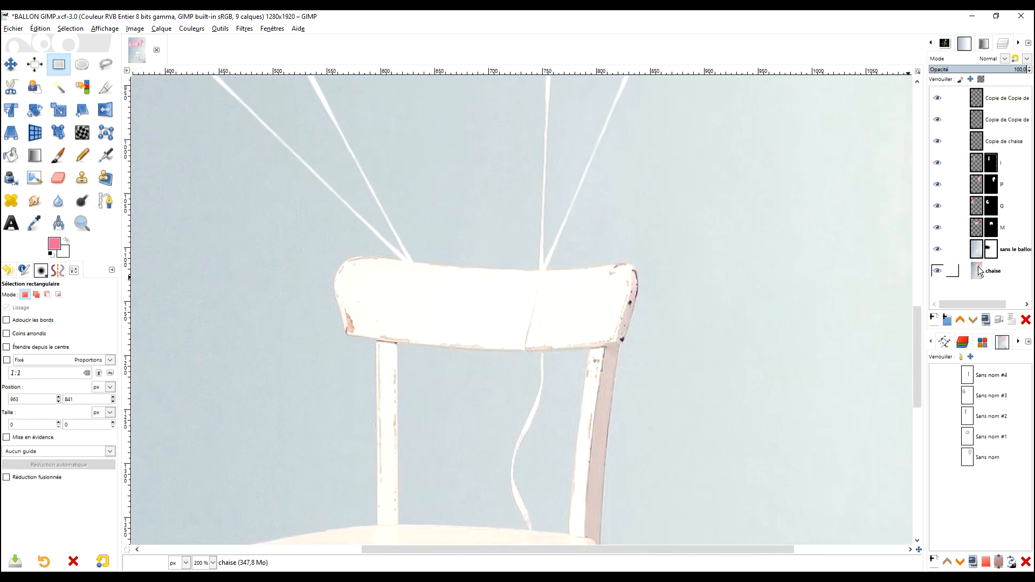
click(979, 252)
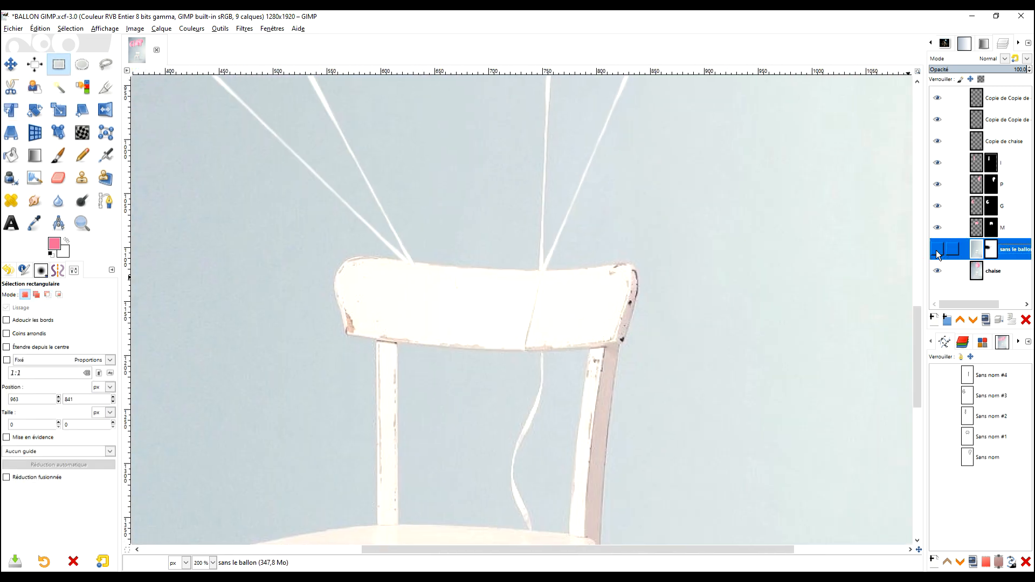
click(83, 176)
scroll(550, 291, up, 3)
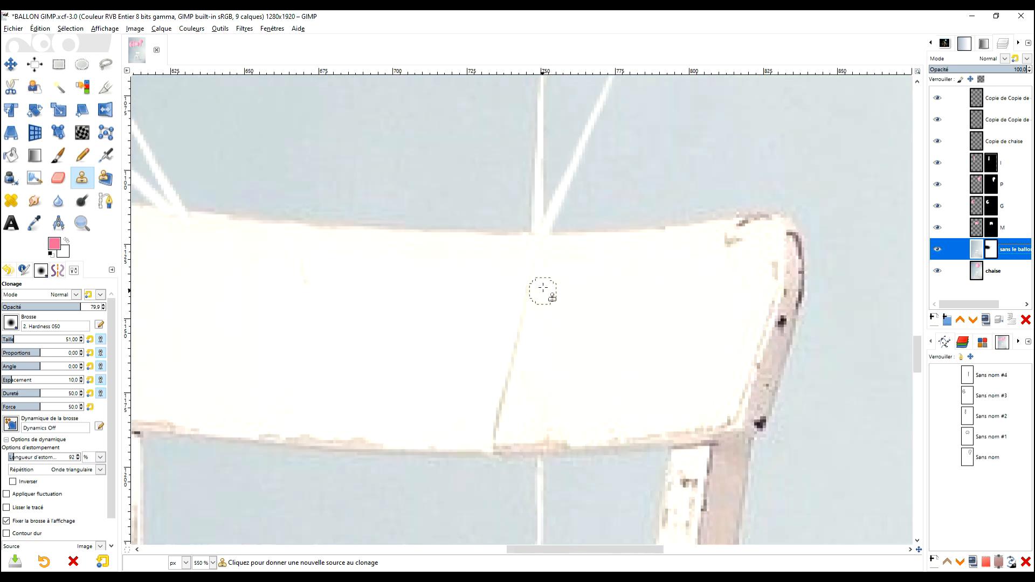
ctrl+click(536, 254)
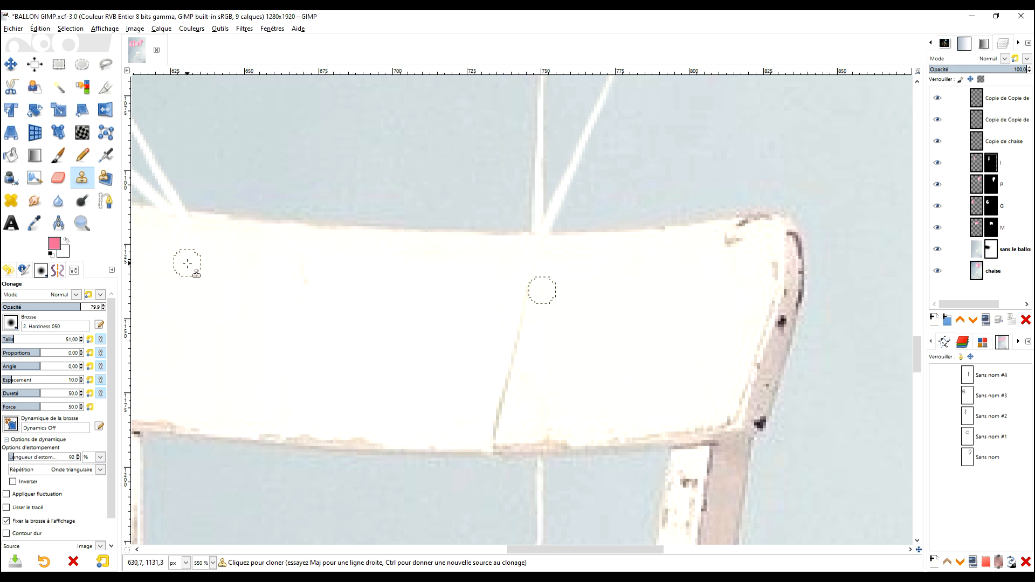
drag(75, 308, 103, 307)
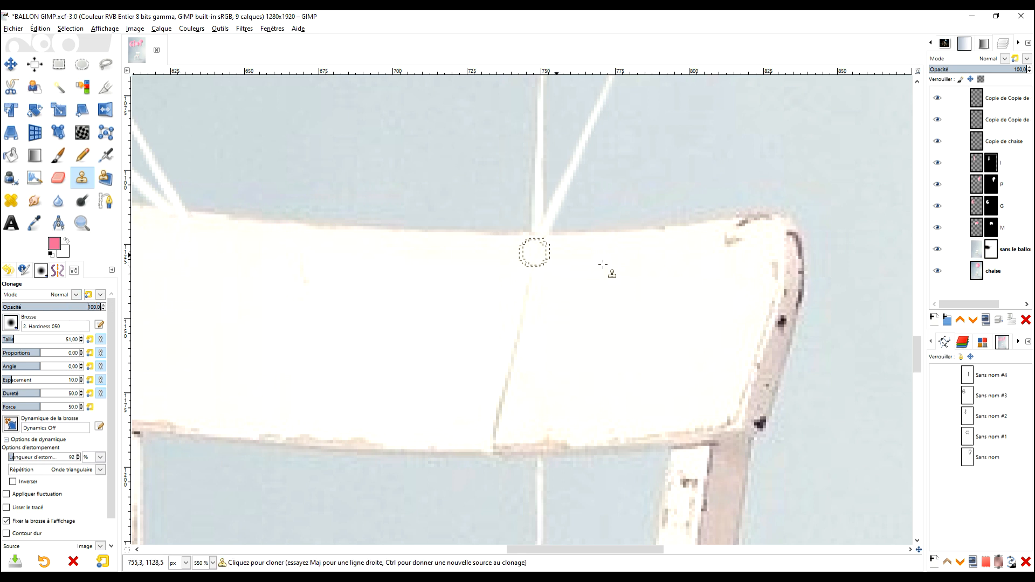
ctrl+click(537, 266)
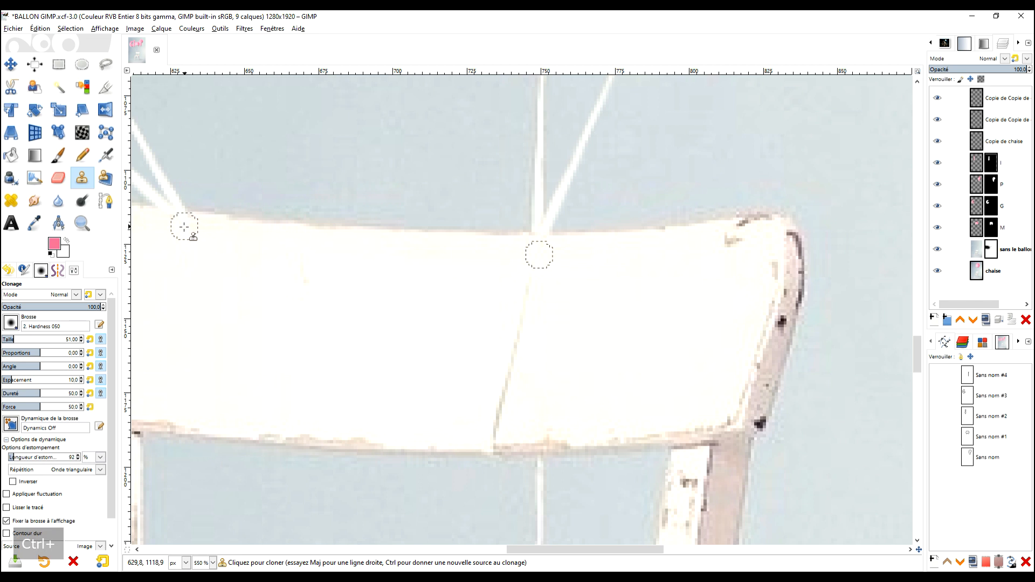
Clone the thin string line down across the chair back, starting where the G and I strings meet its upper edge.
drag(180, 242, 175, 266)
drag(175, 313, 177, 314)
drag(336, 298, 445, 250)
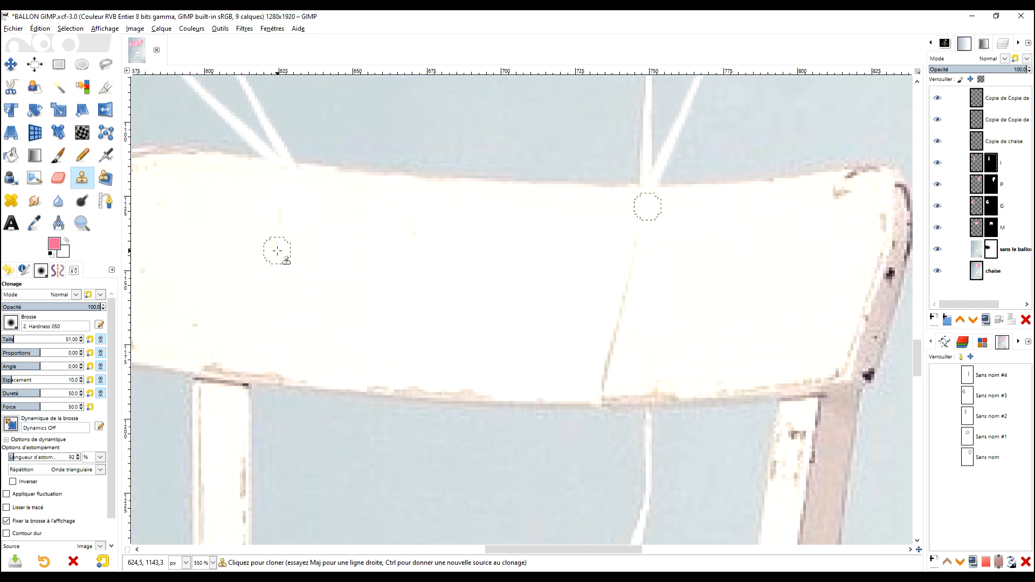
drag(277, 254, 268, 271)
ctrl+click(628, 253)
click(270, 279)
drag(269, 280, 252, 371)
ctrl+click(640, 213)
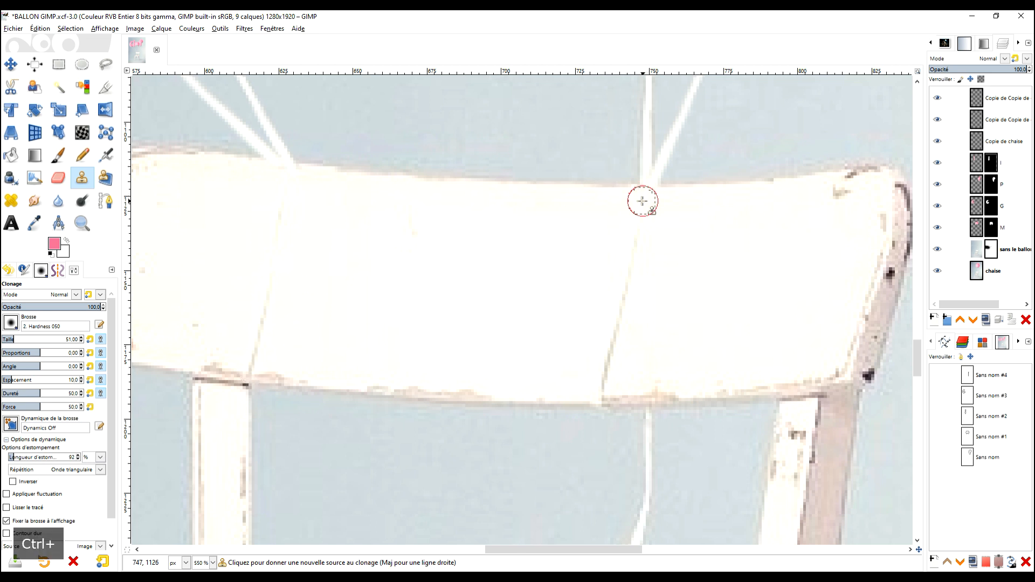
mouse_move(282, 200)
mouse_down()
mouse_move(277, 220)
mouse_move(288, 181)
mouse_up()
scroll(604, 351, down, 2)
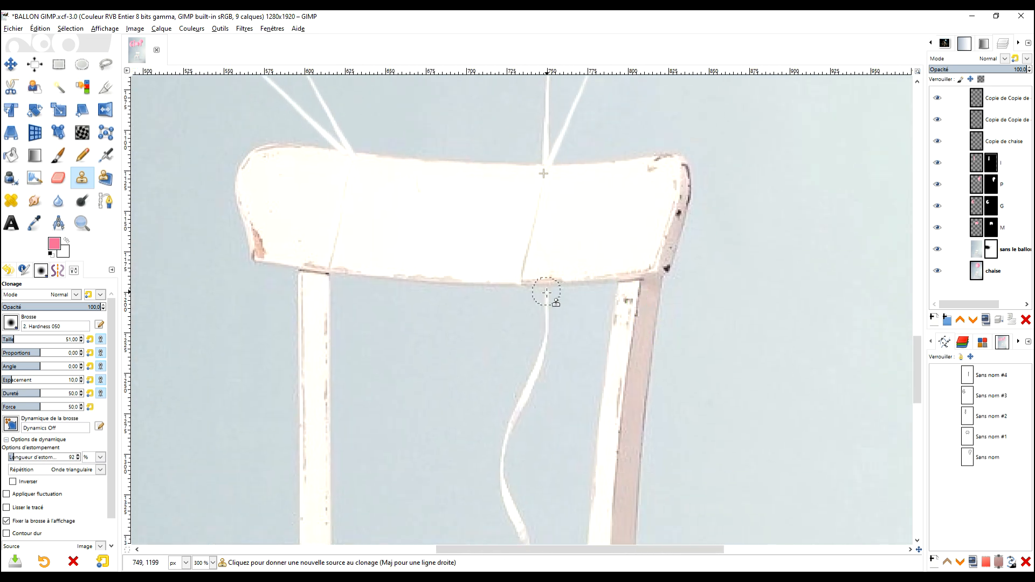
ctrl+click(547, 293)
drag(335, 273, 338, 291)
key(ctrl+z)
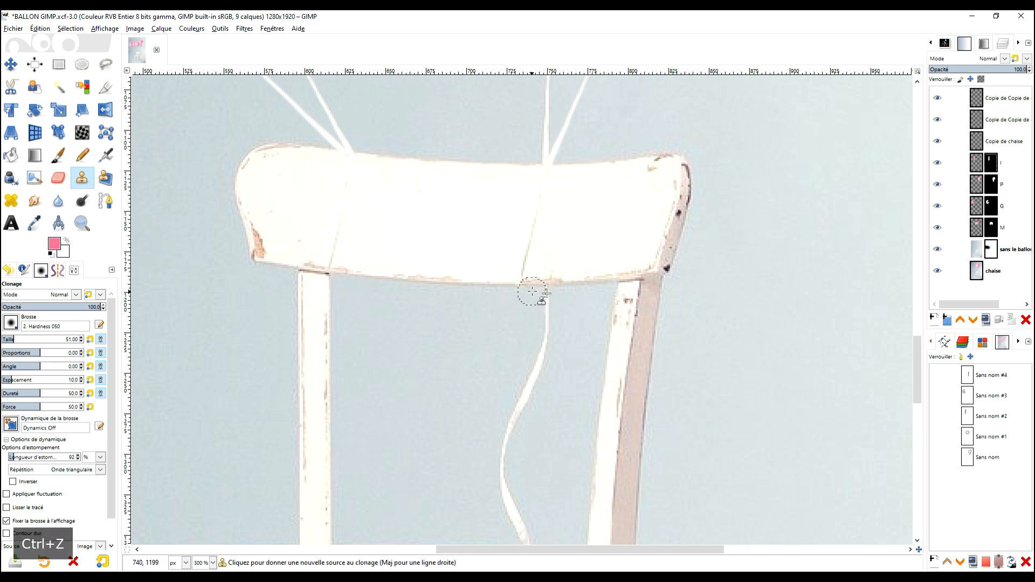
Clone the upper part of the hanging string from below the chair back to just beside the left back post, continuing the cloned line.
scroll(533, 292, up, 2)
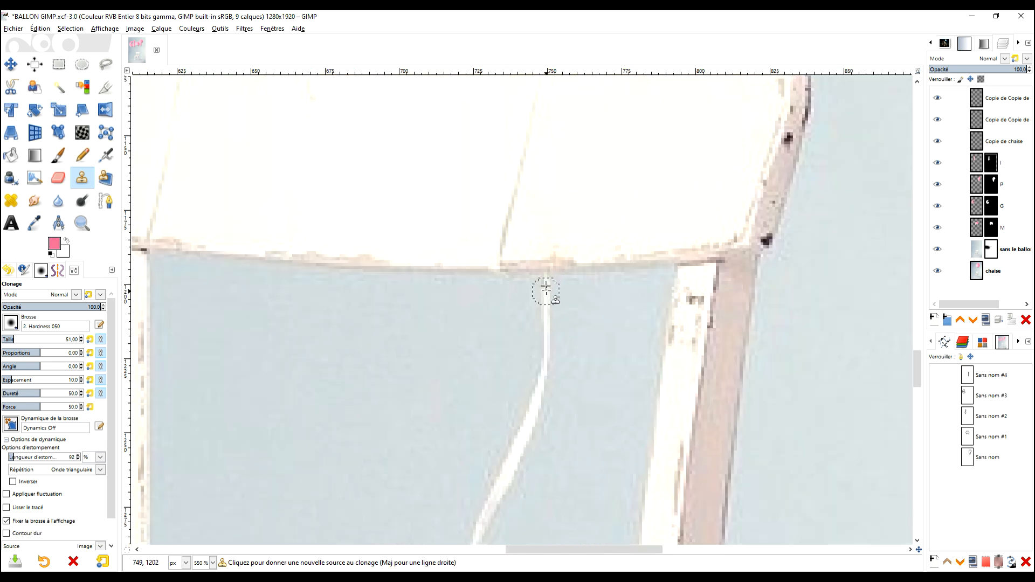
ctrl+click(545, 287)
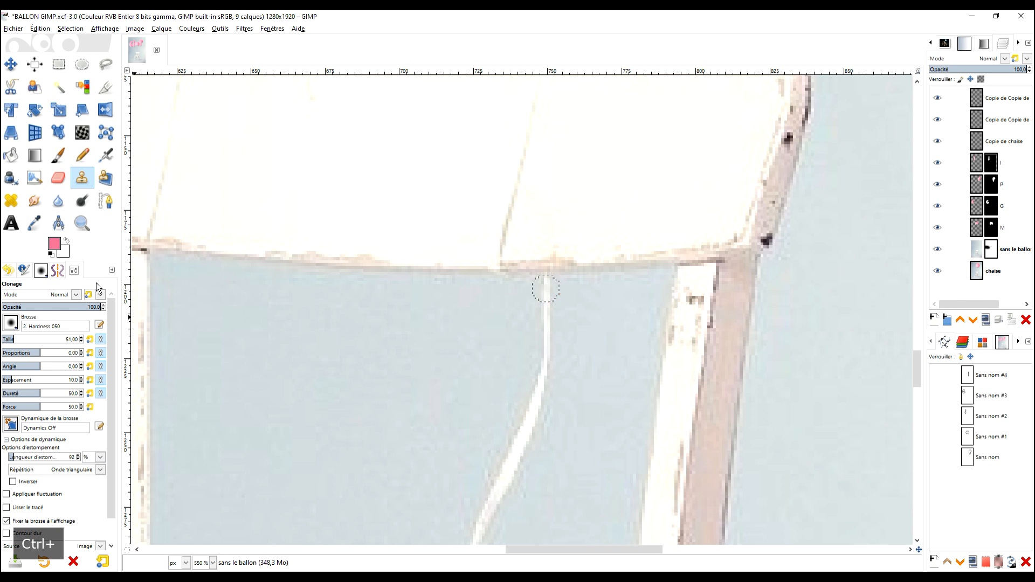
drag(157, 273, 154, 367)
drag(226, 374, 421, 260)
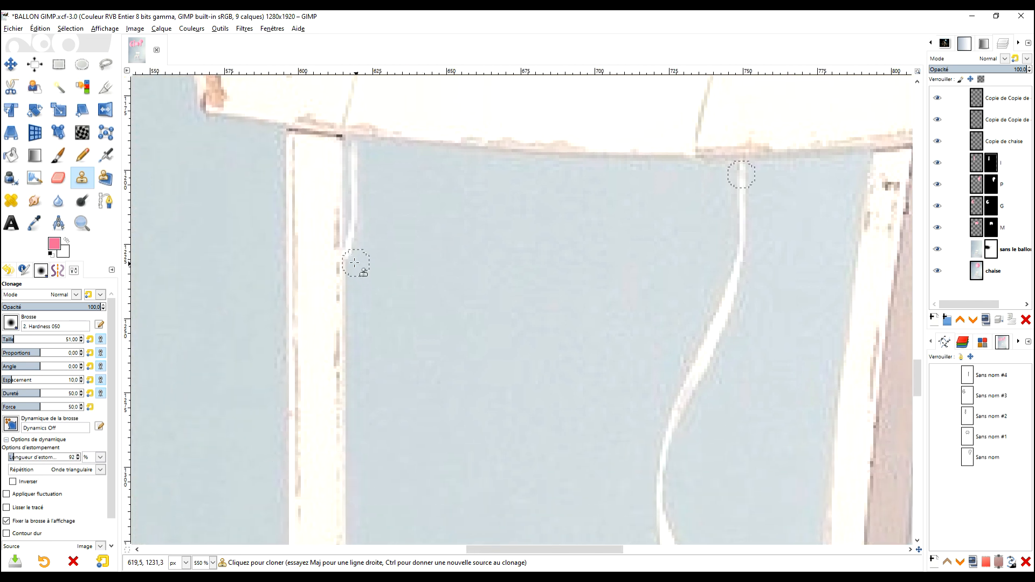
Examine the cloned string around the chair, the four balloon knots and the overall composition.
scroll(652, 288, down, 2)
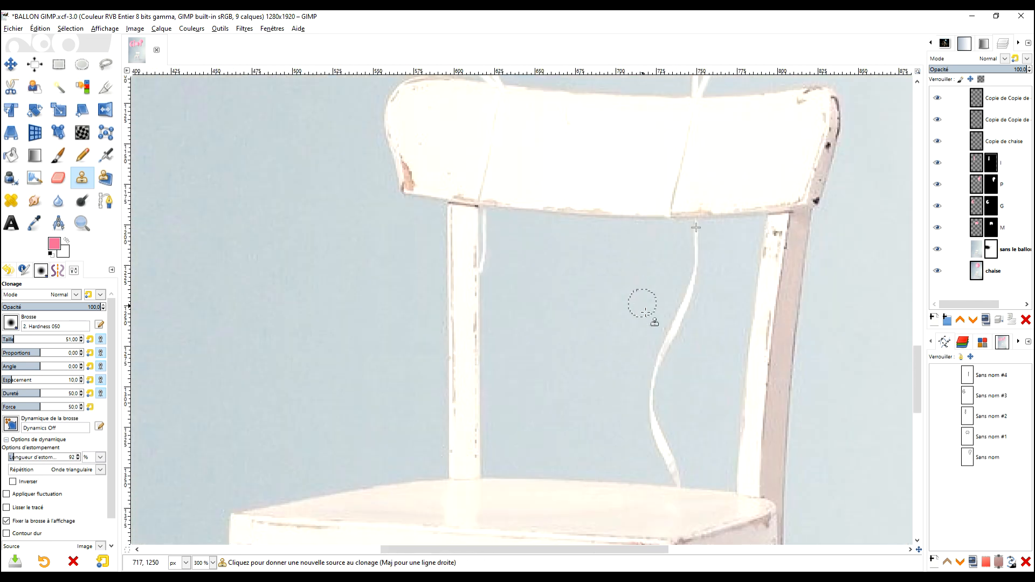
scroll(631, 312, down, 3)
scroll(602, 281, up, 1)
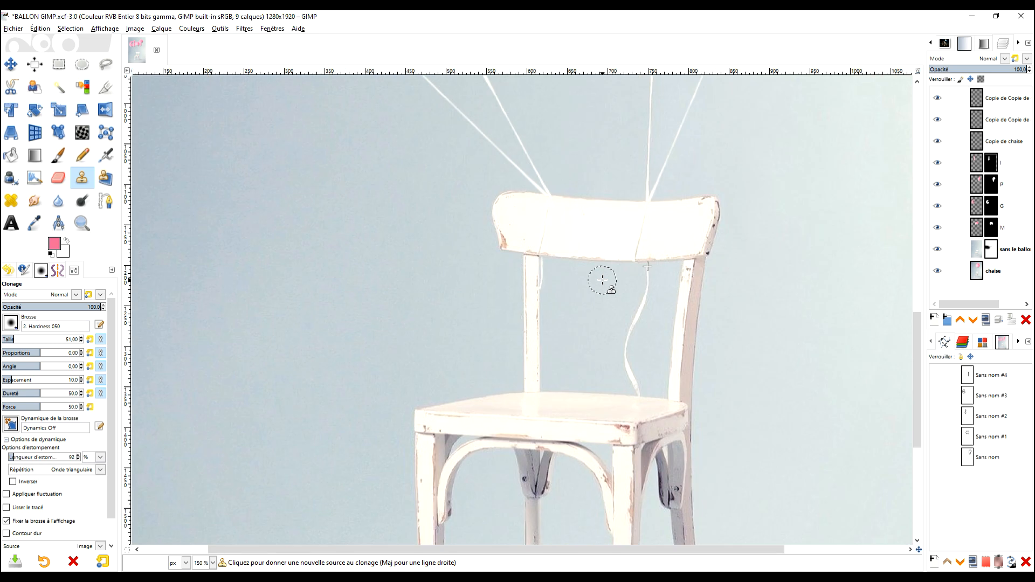
scroll(638, 351, up, 3)
scroll(637, 329, down, 2)
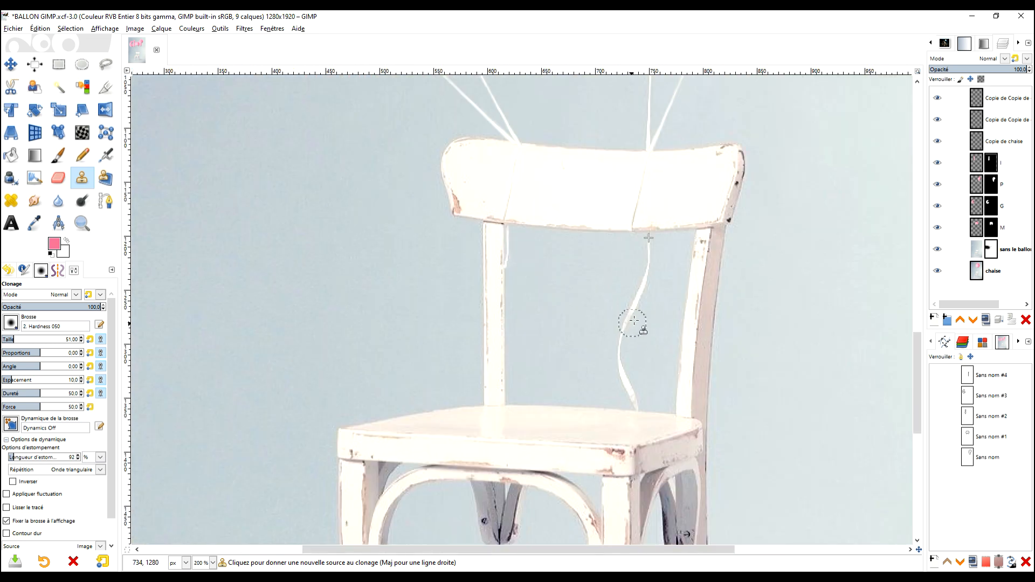
scroll(655, 296, down, 2)
scroll(658, 248, down, 2)
drag(693, 233, 569, 358)
scroll(568, 309, up, 2)
scroll(568, 308, down, 2)
scroll(566, 298, up, 2)
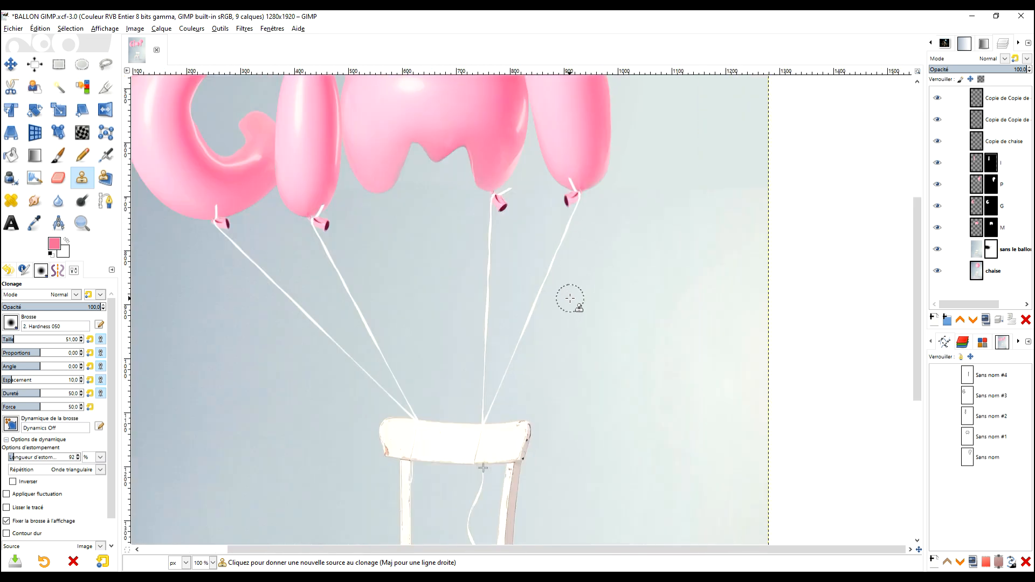
scroll(624, 347, up, 1)
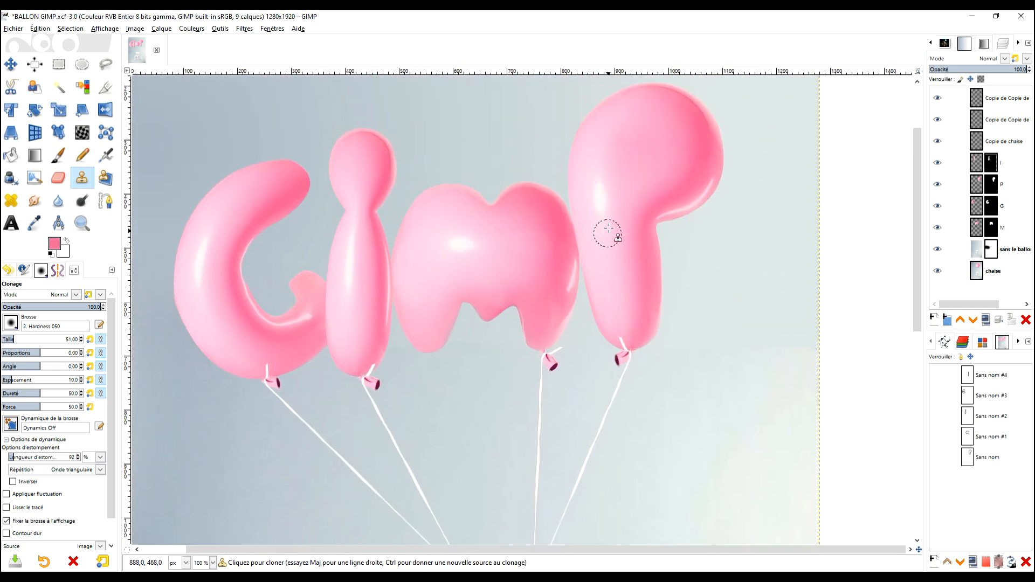
scroll(598, 189, down, 2)
drag(646, 357, 606, 271)
drag(586, 211, 578, 320)
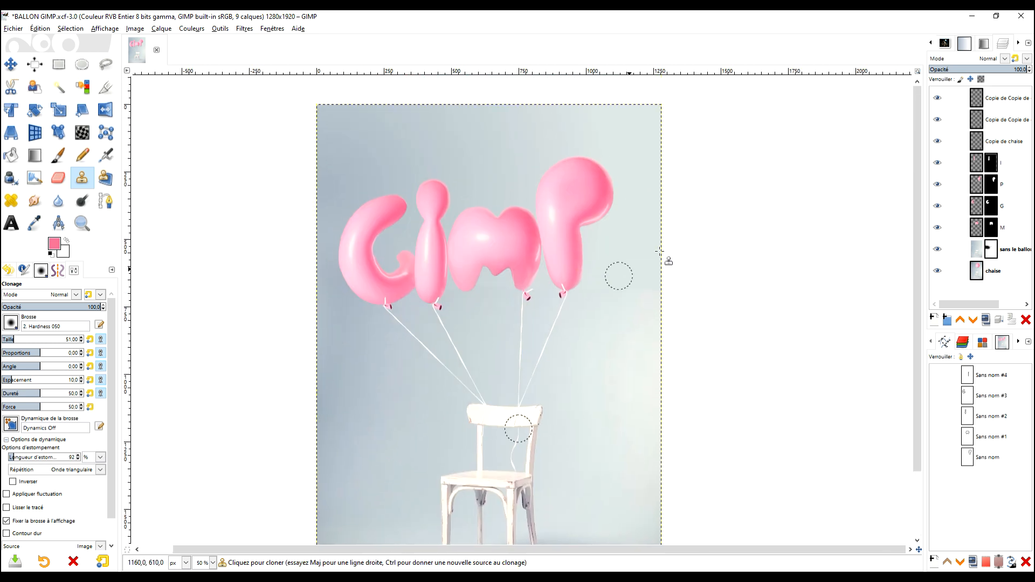
scroll(545, 244, down, 2)
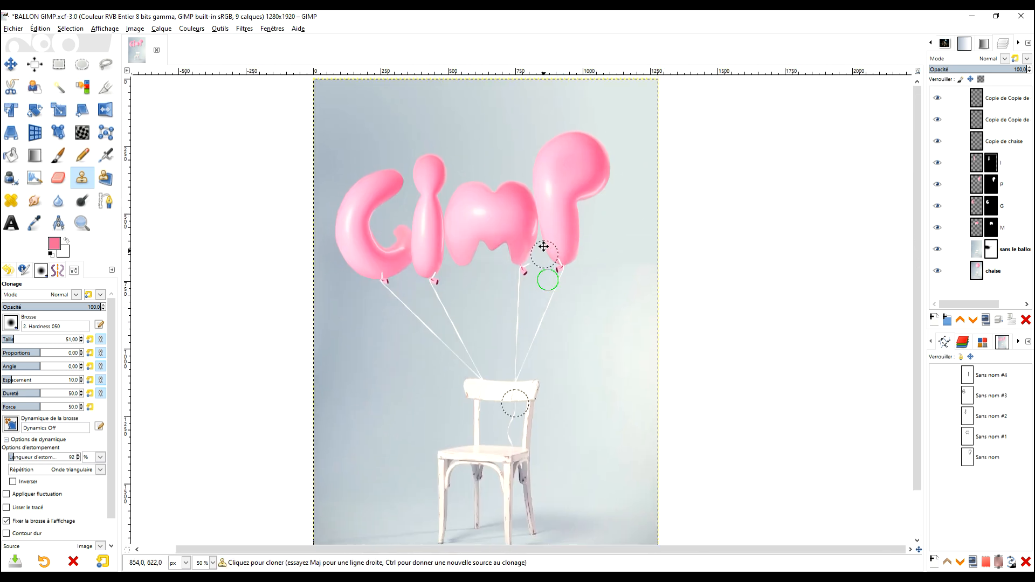
Save the project file under its existing name.
key(ctrl+s)
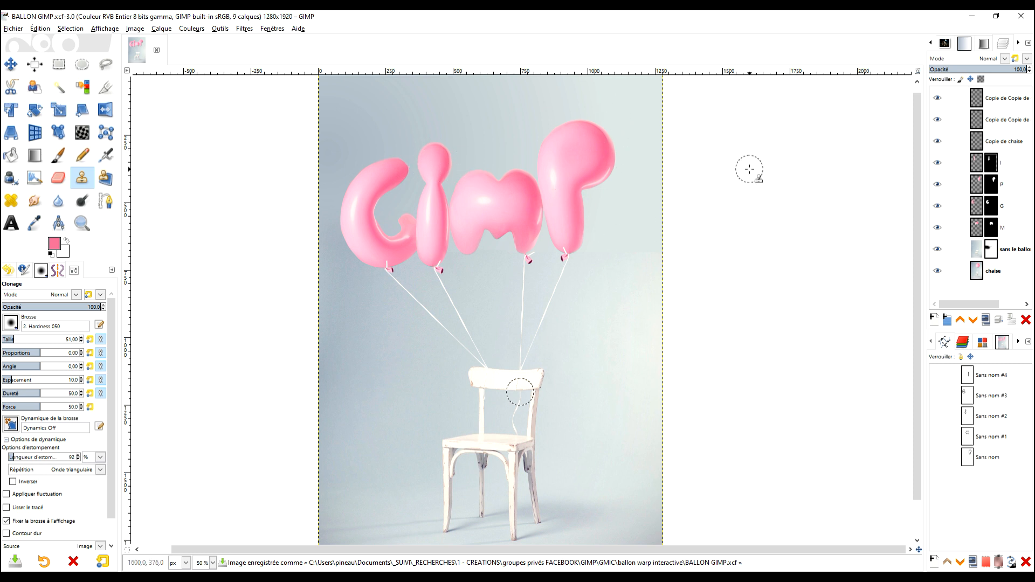
Rename the string layers of the G, P and I balloons to corde1, corde2 and corde3.
click(979, 275)
click(994, 102)
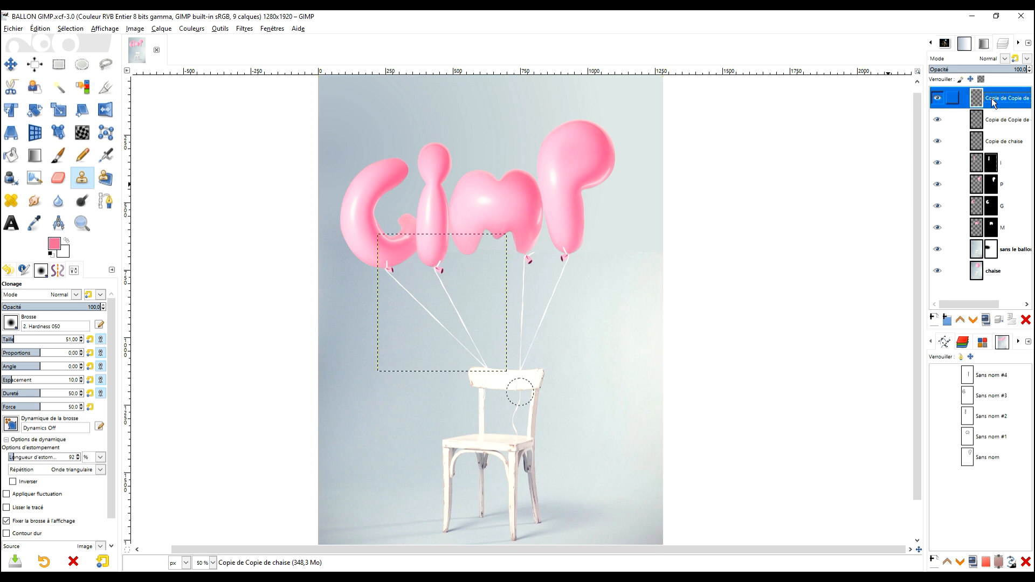
double_click(994, 101)
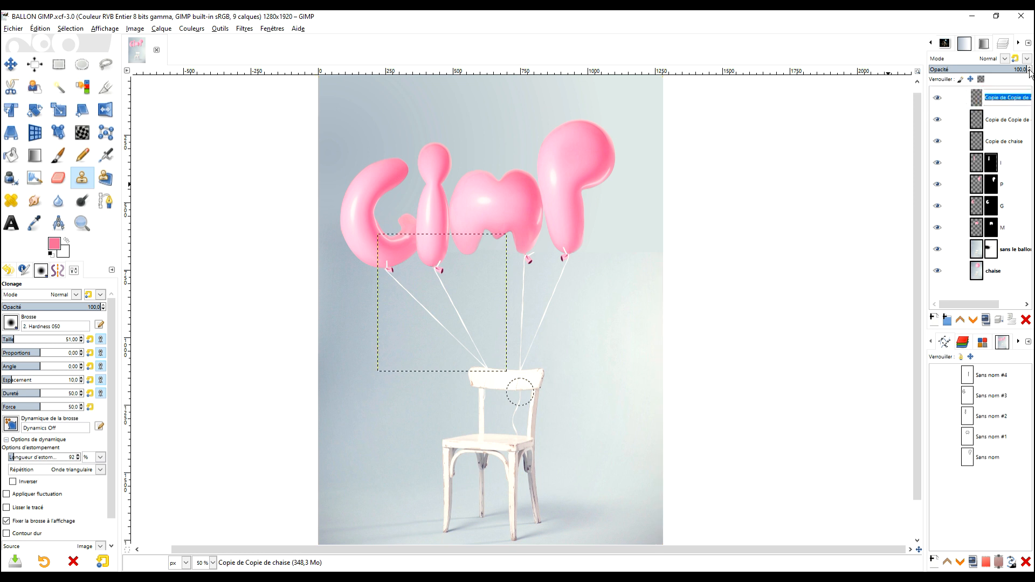
text(c)
key(1)
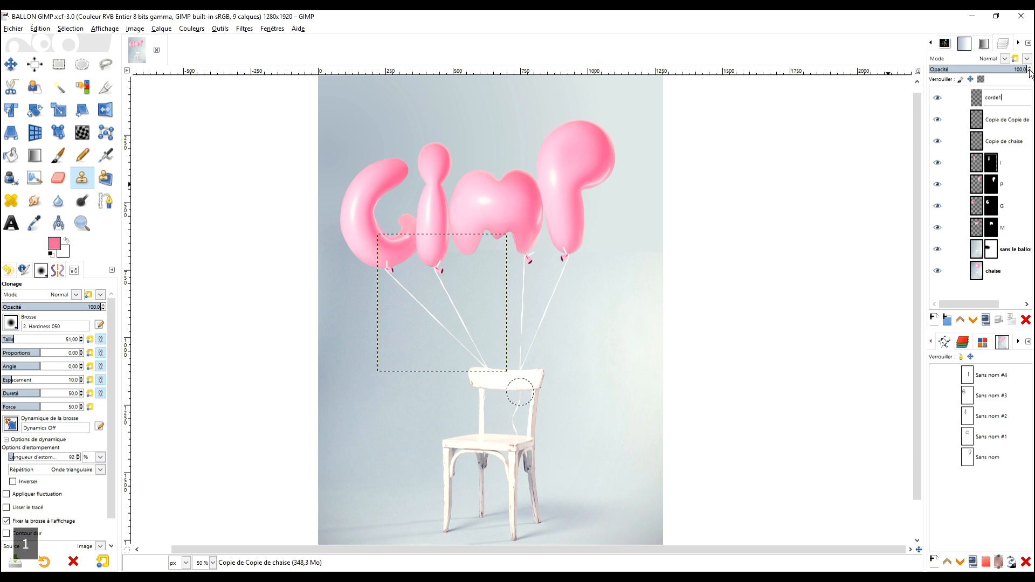
key(Return)
double_click(1005, 121)
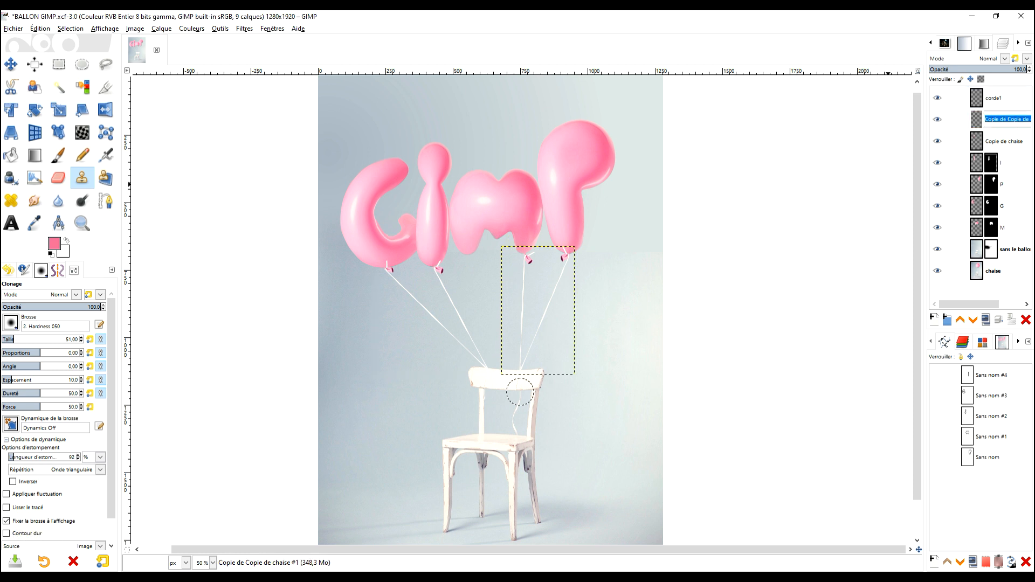
text(corde2)
key(Return)
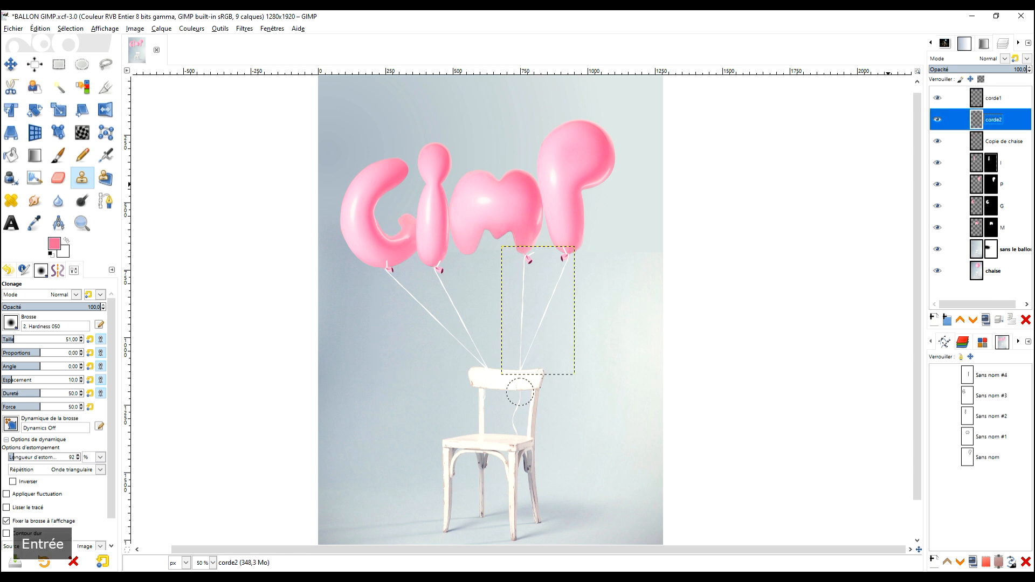
double_click(998, 142)
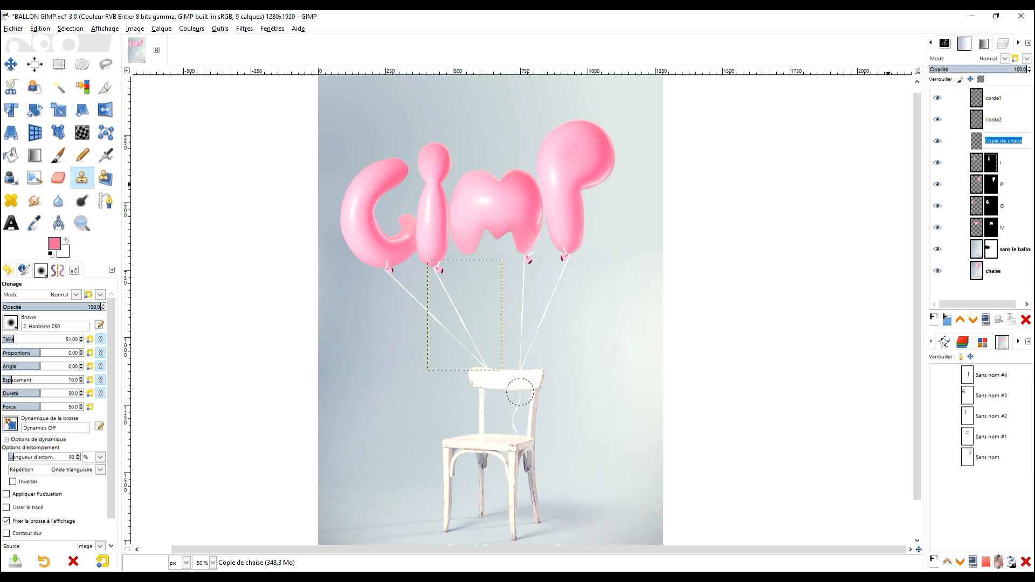
text(corde3)
key(Return)
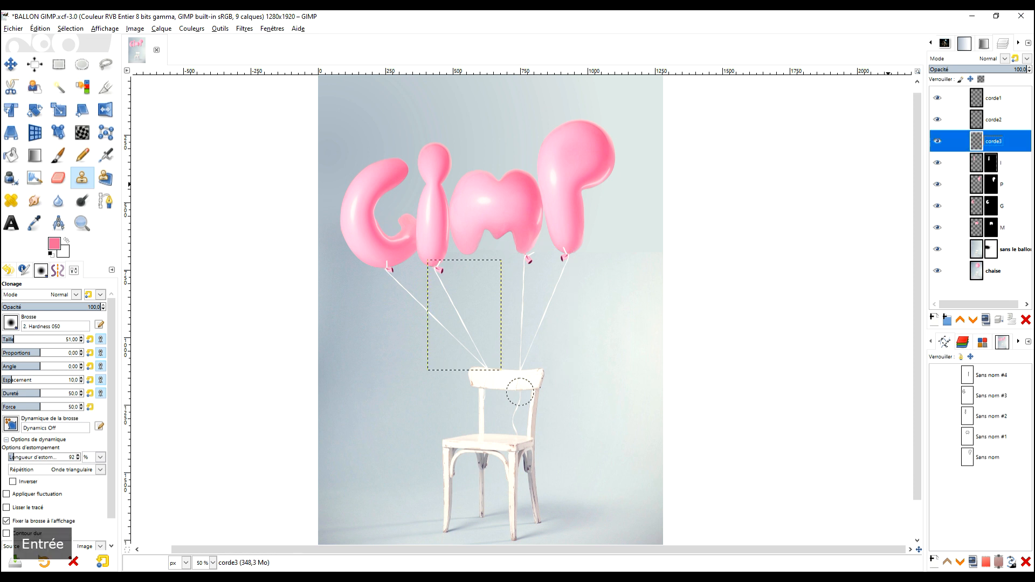
Fit the whole image in view and compare the balloon montage with the original by isolating the chaise layer and restoring all layers.
click(978, 98)
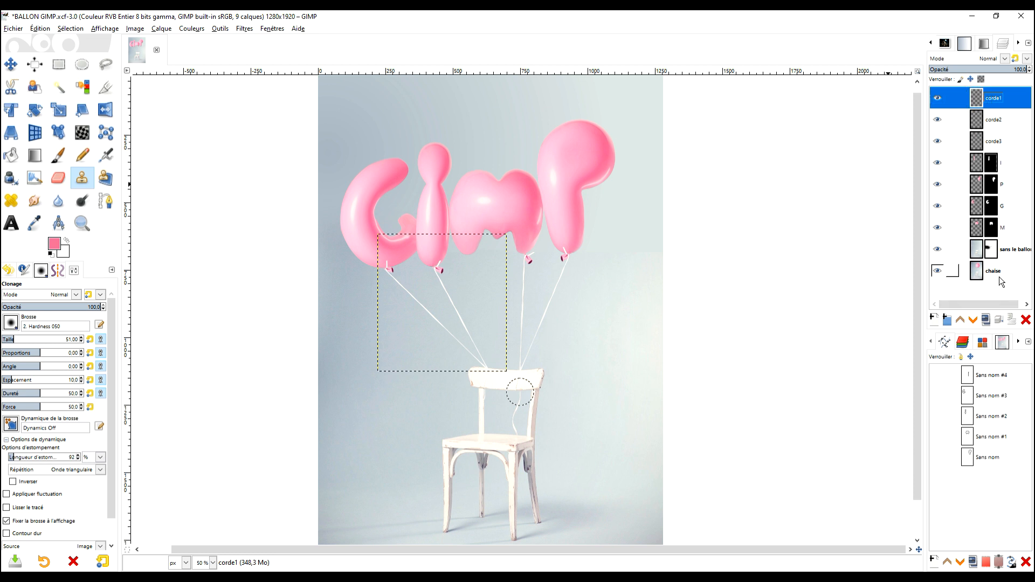
click(979, 270)
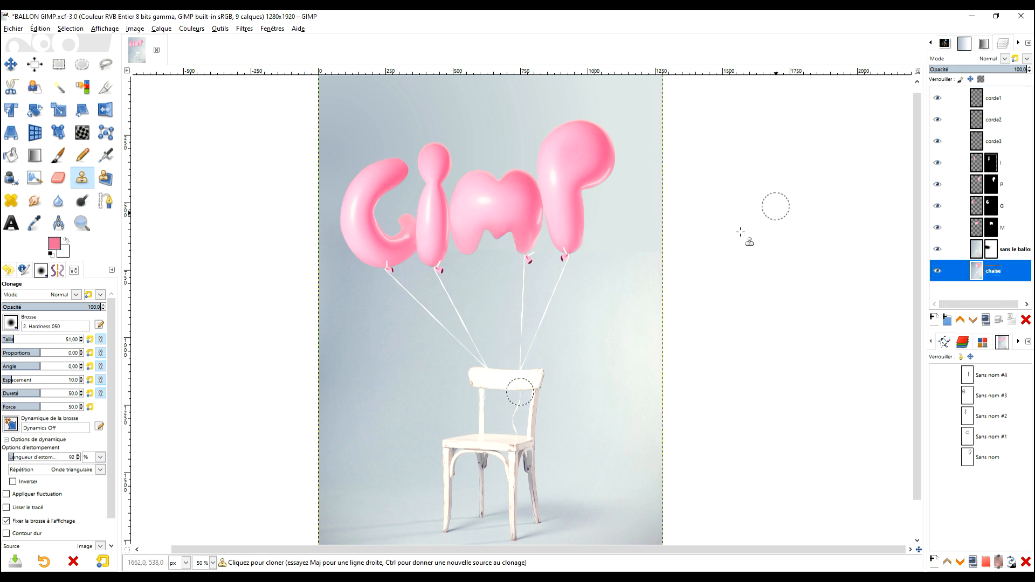
scroll(725, 223, down, 1)
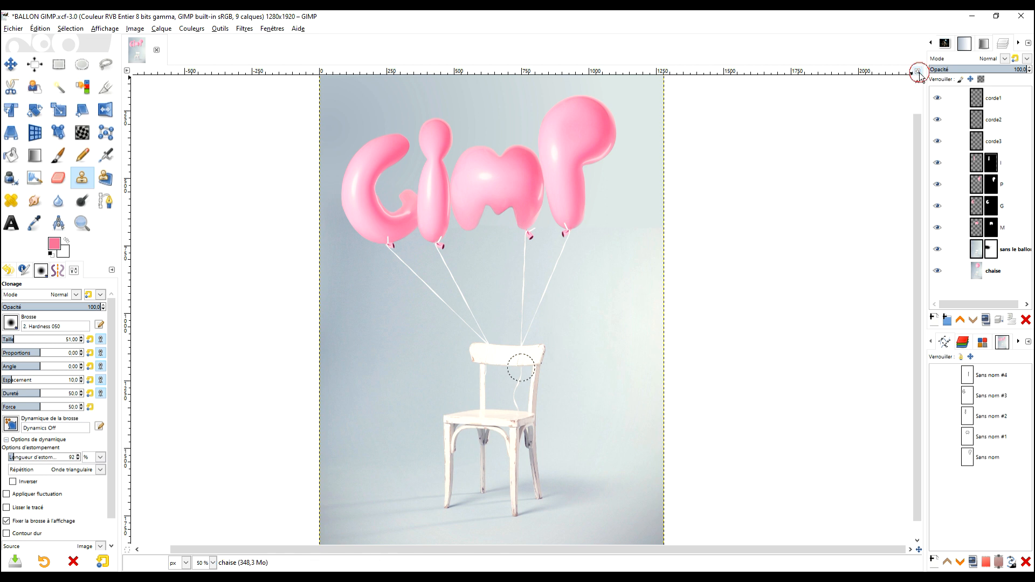
scroll(772, 254, down, 2)
click(918, 70)
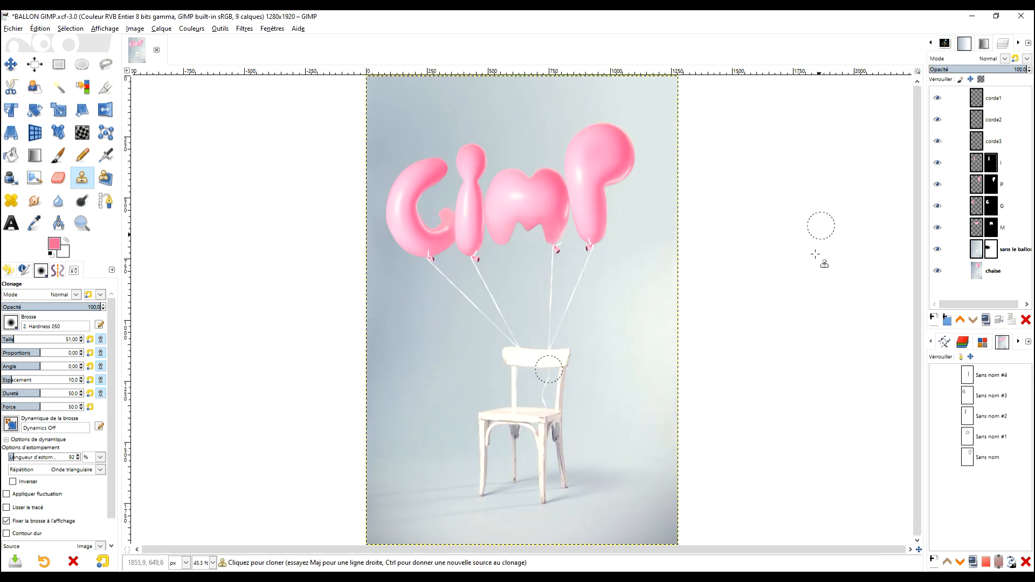
click(59, 64)
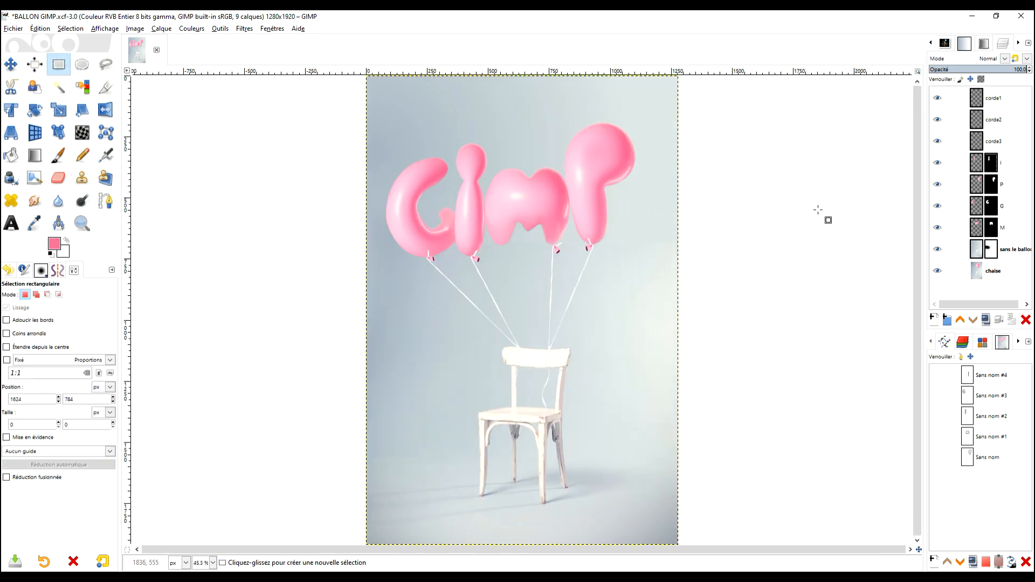
shift+click(938, 271)
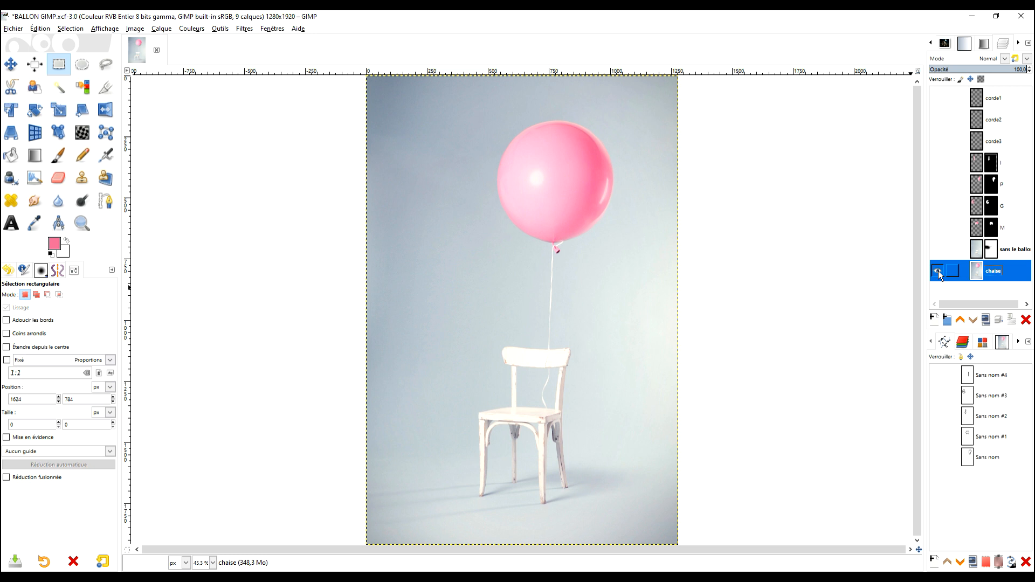
shift+click(939, 271)
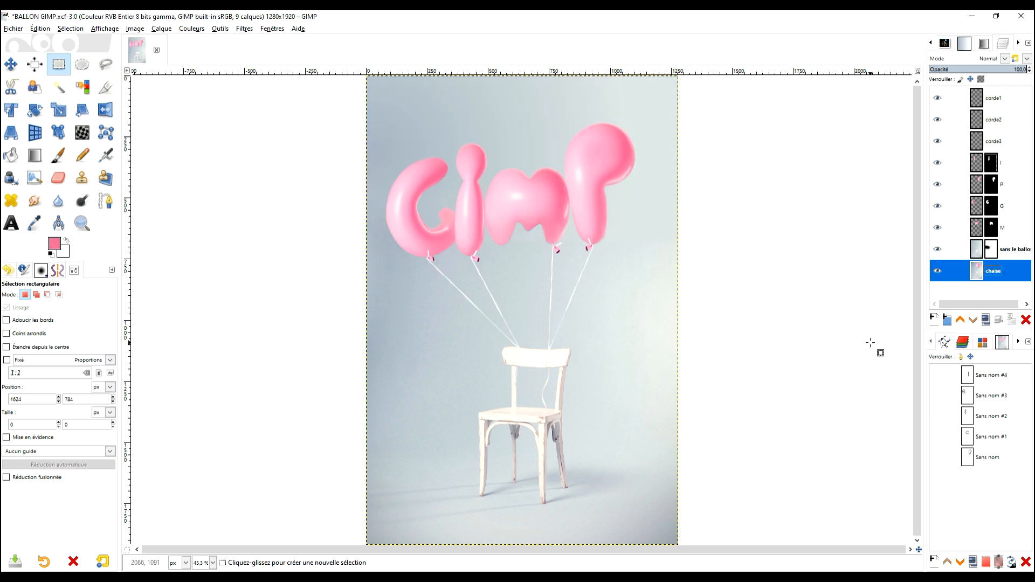